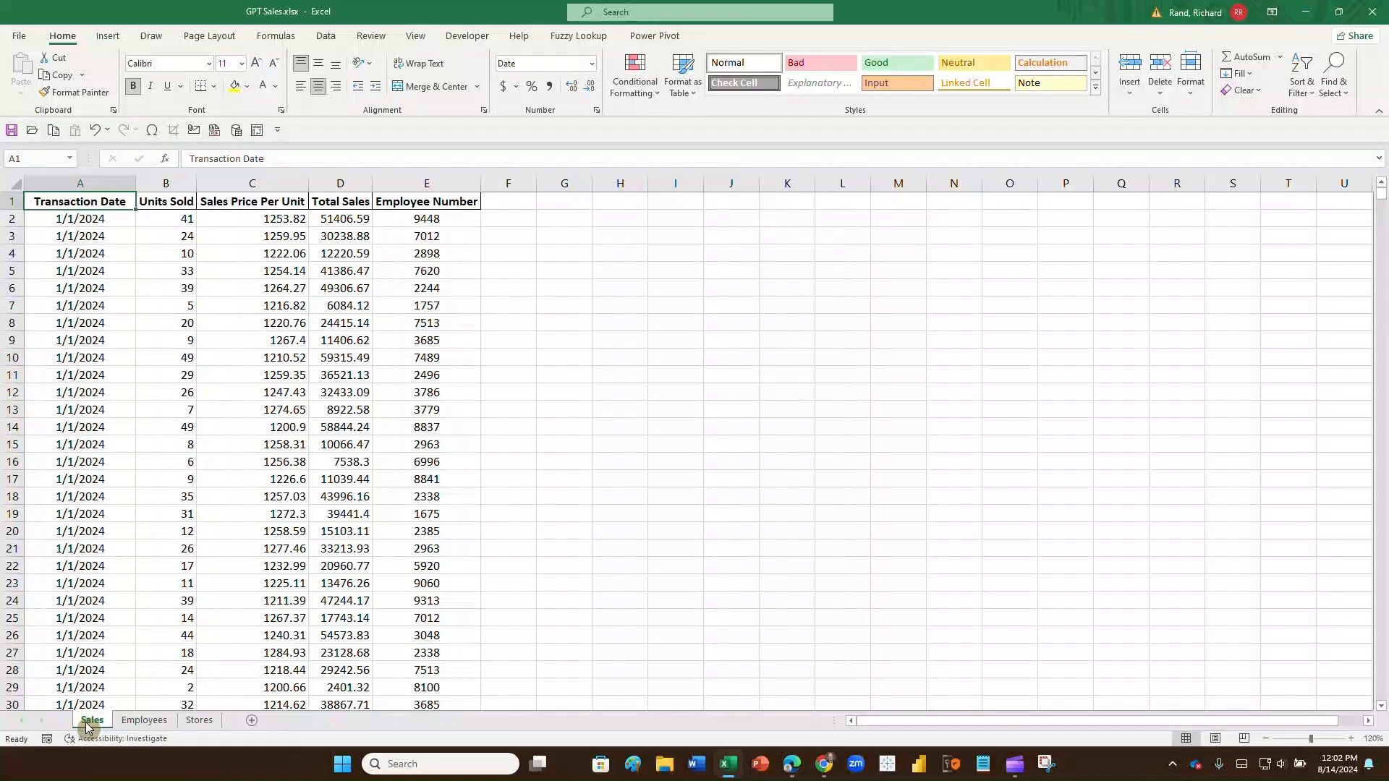
Step: Review the Sales, Employees and Stores sheets, comparing the columns they share
left_click(135, 726)
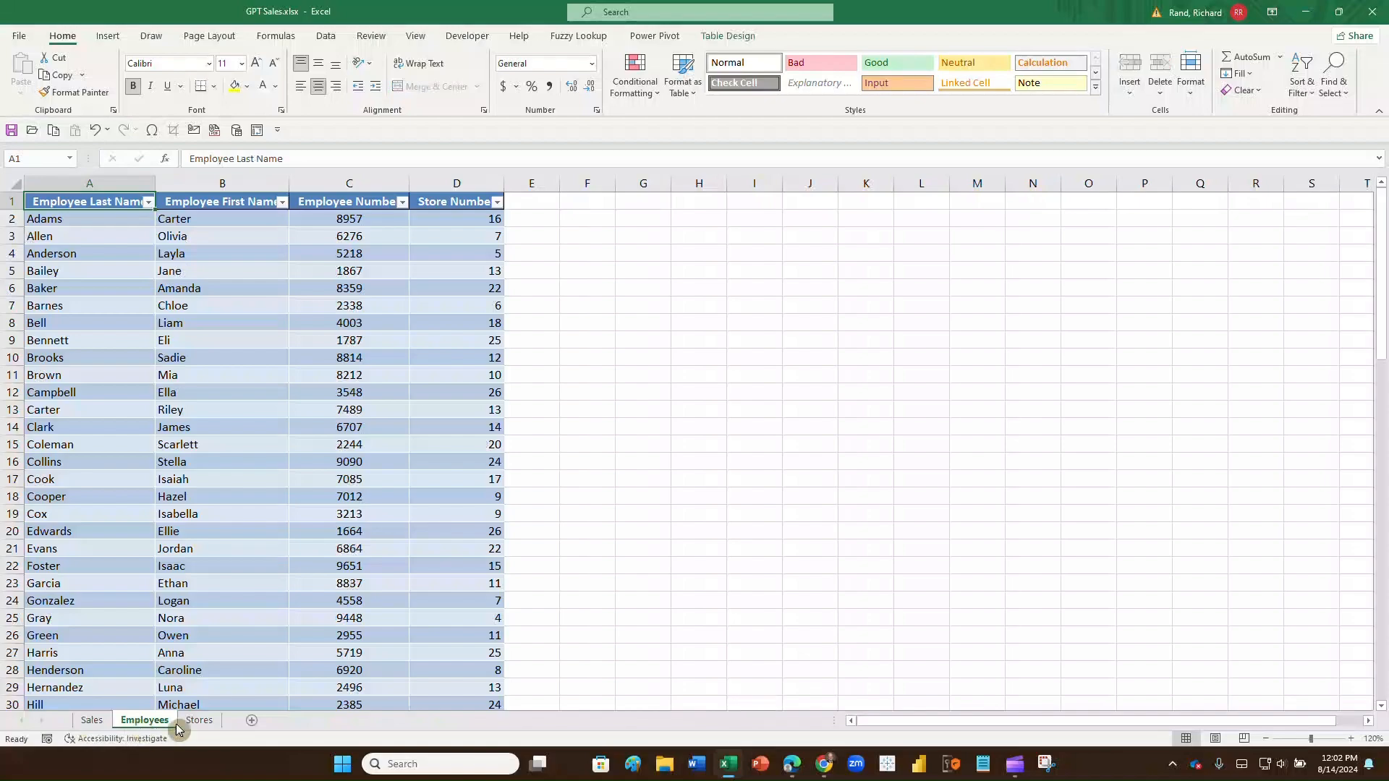
left_click(197, 723)
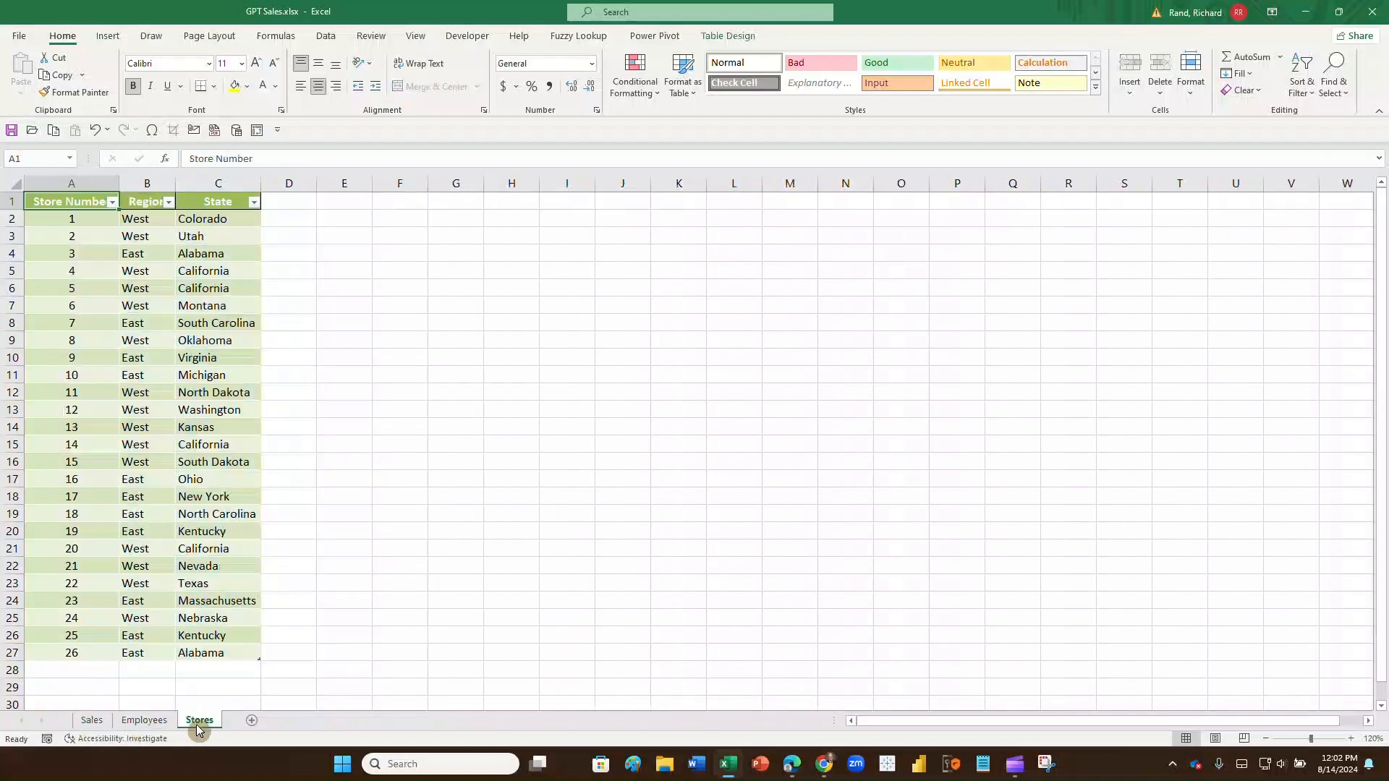
left_click(92, 721)
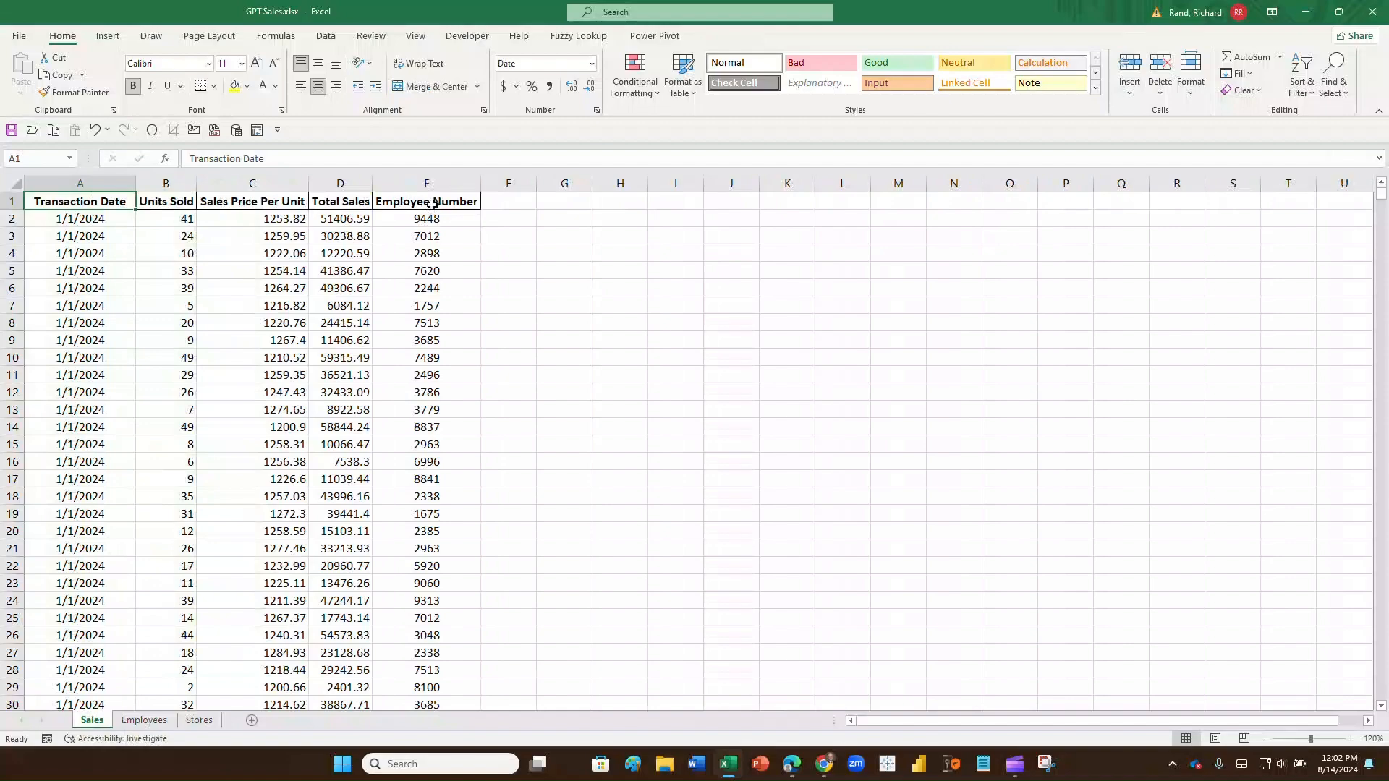
left_click(156, 721)
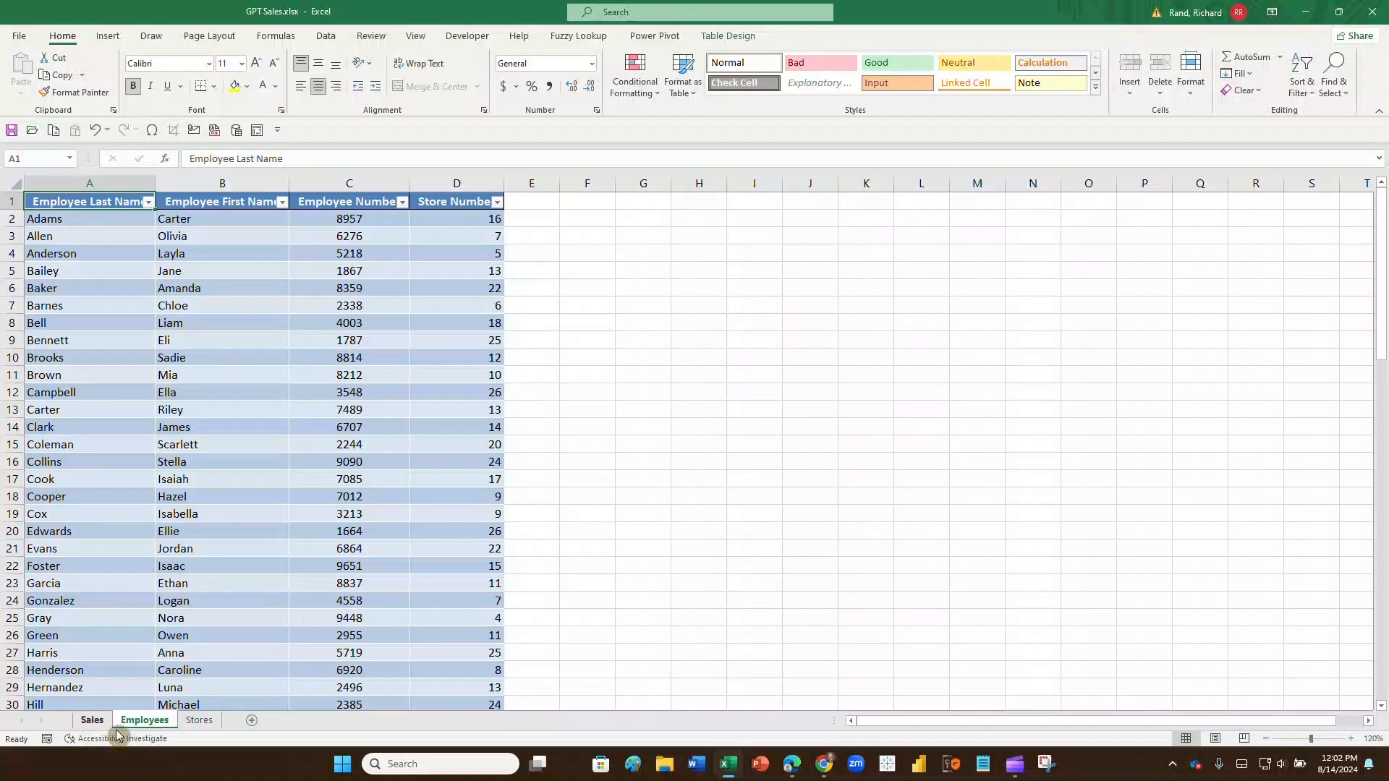
left_click(197, 722)
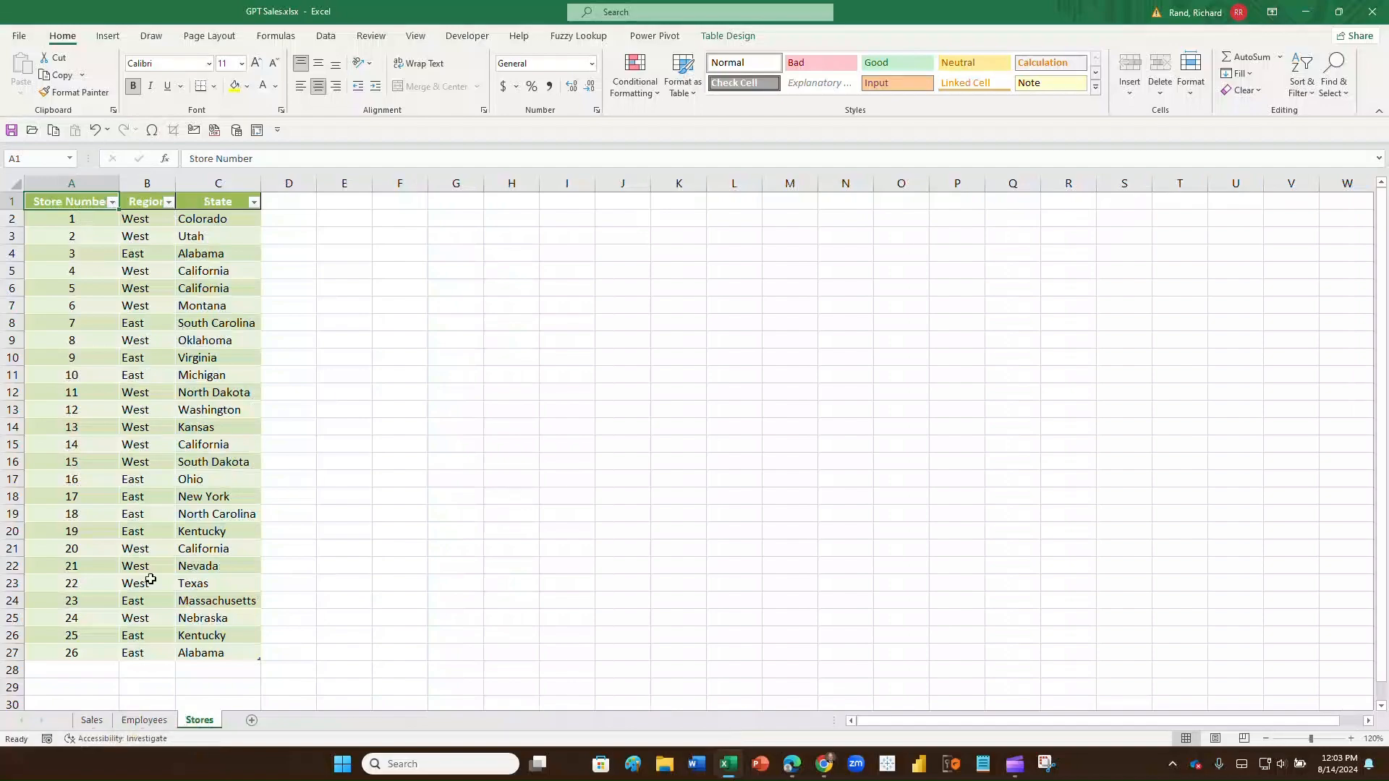
left_click(144, 719)
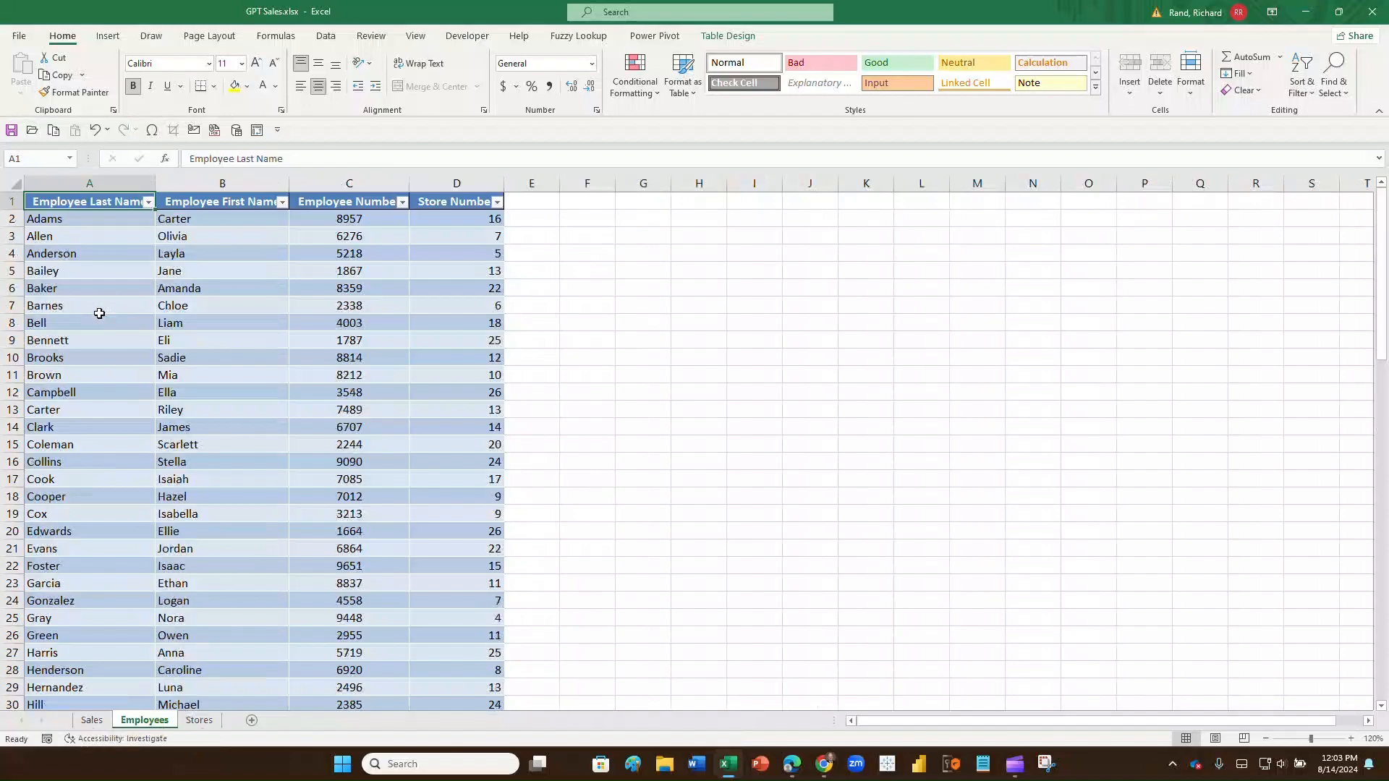
left_click(92, 720)
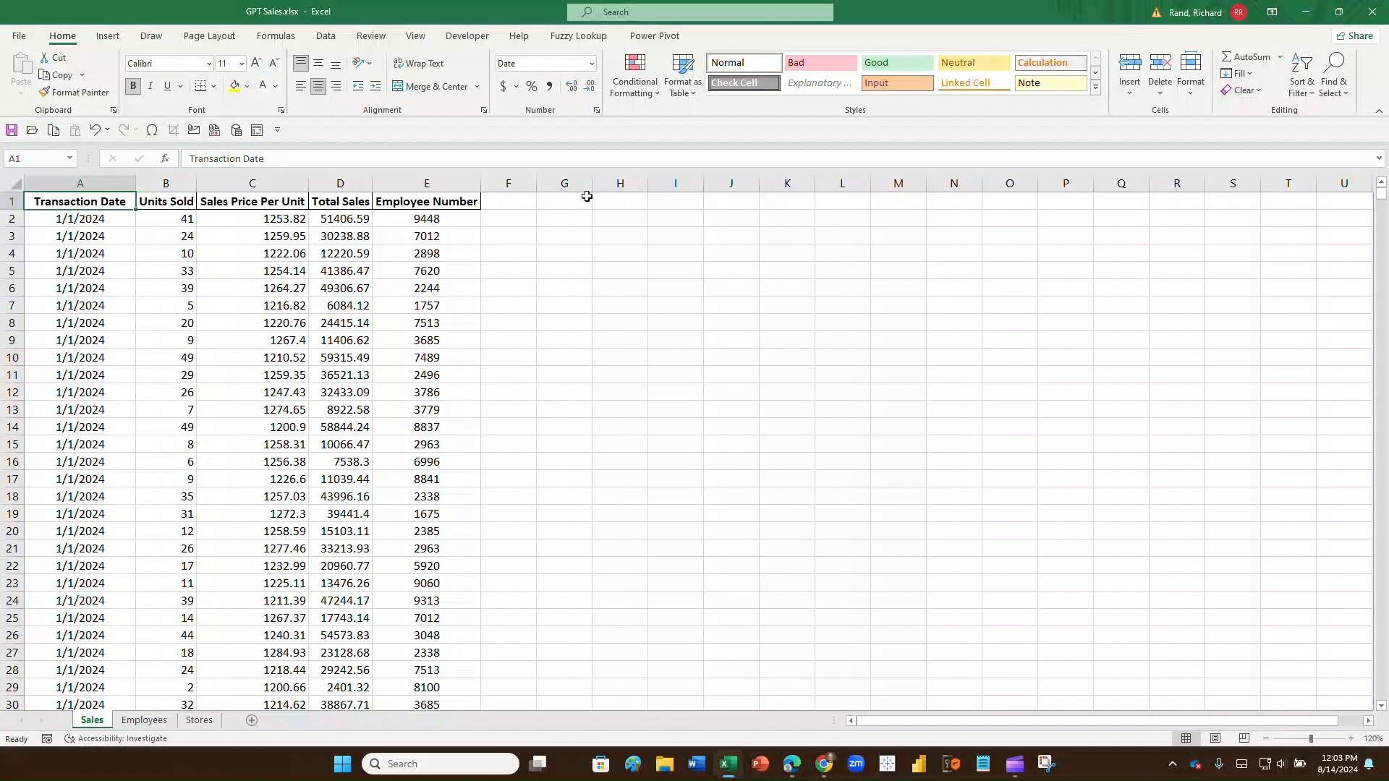
Step: Fill column F of the Sales sheet with yellow and row 9 with a light red
left_click(504, 324)
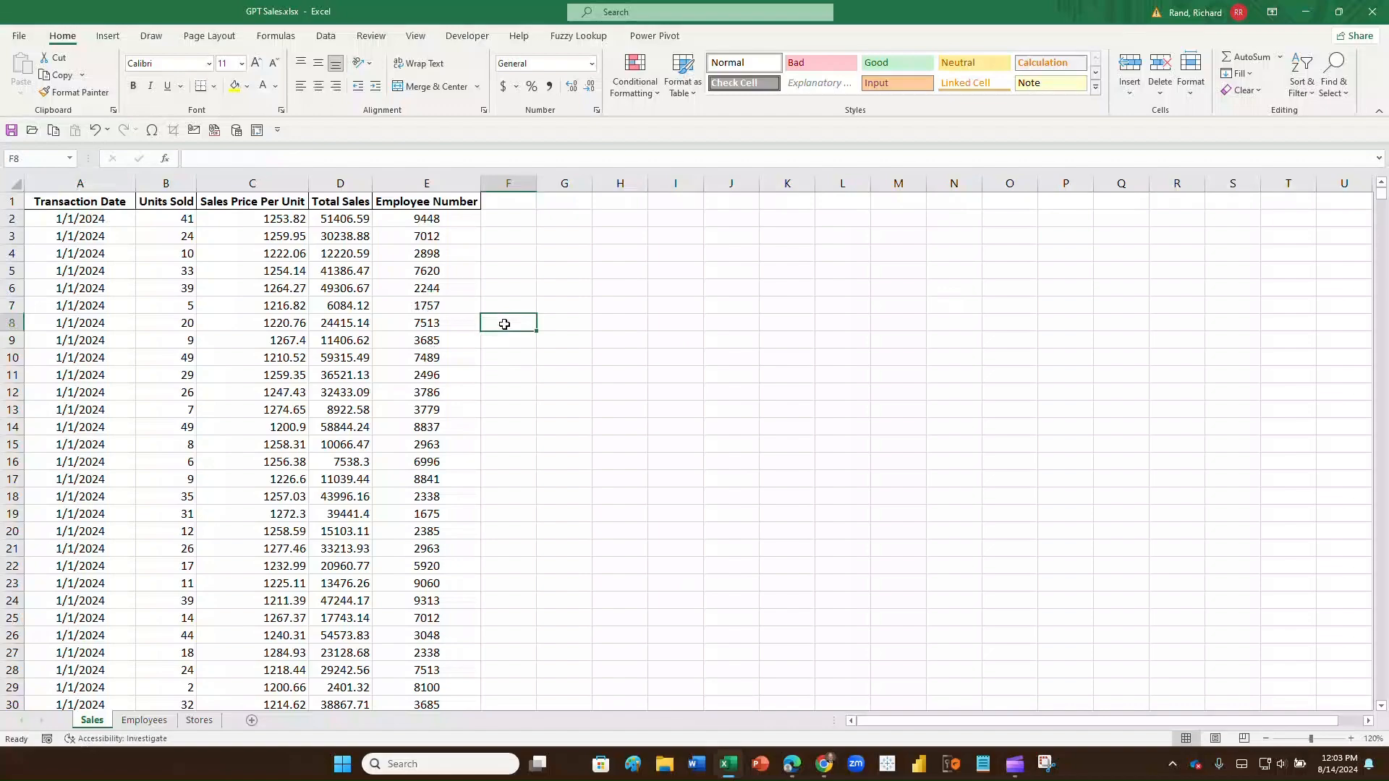
left_click(518, 184)
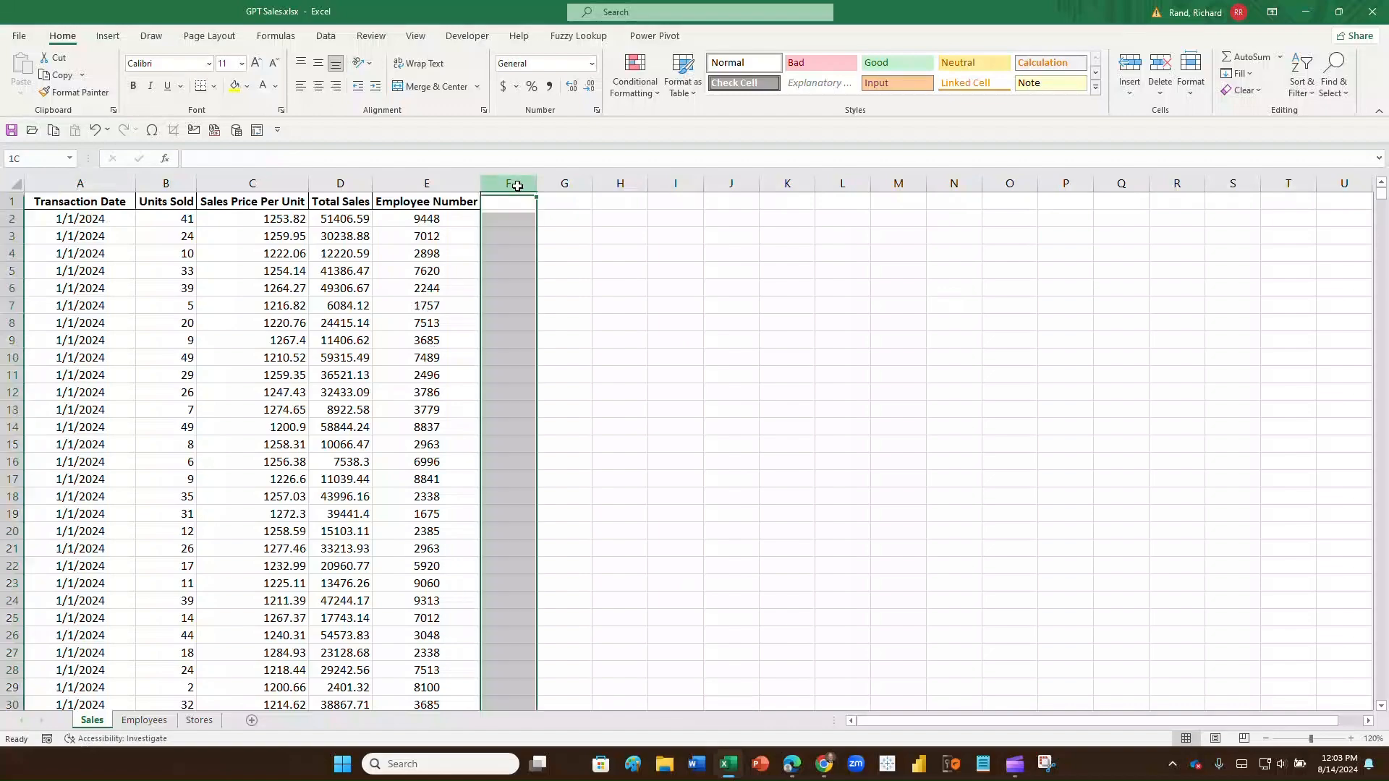
left_click(232, 86)
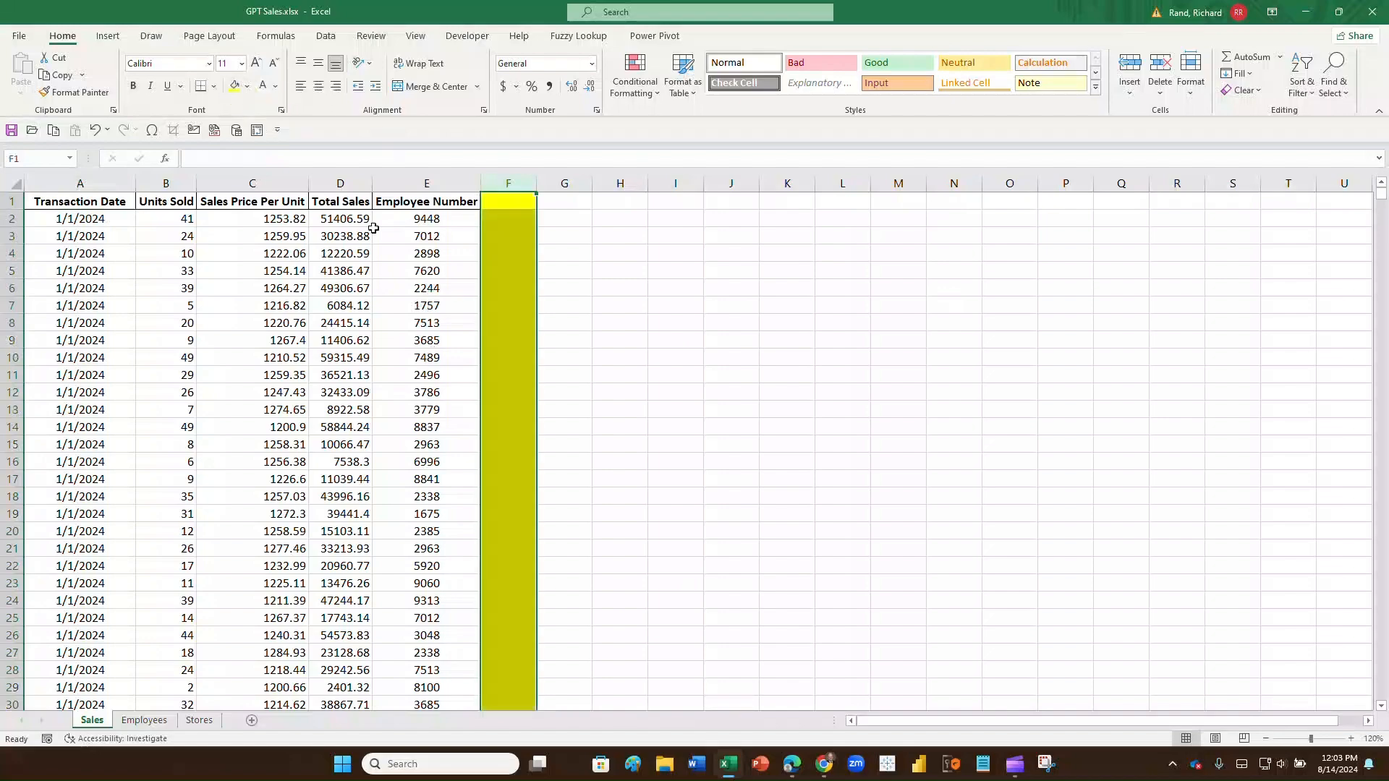
left_click(4, 339)
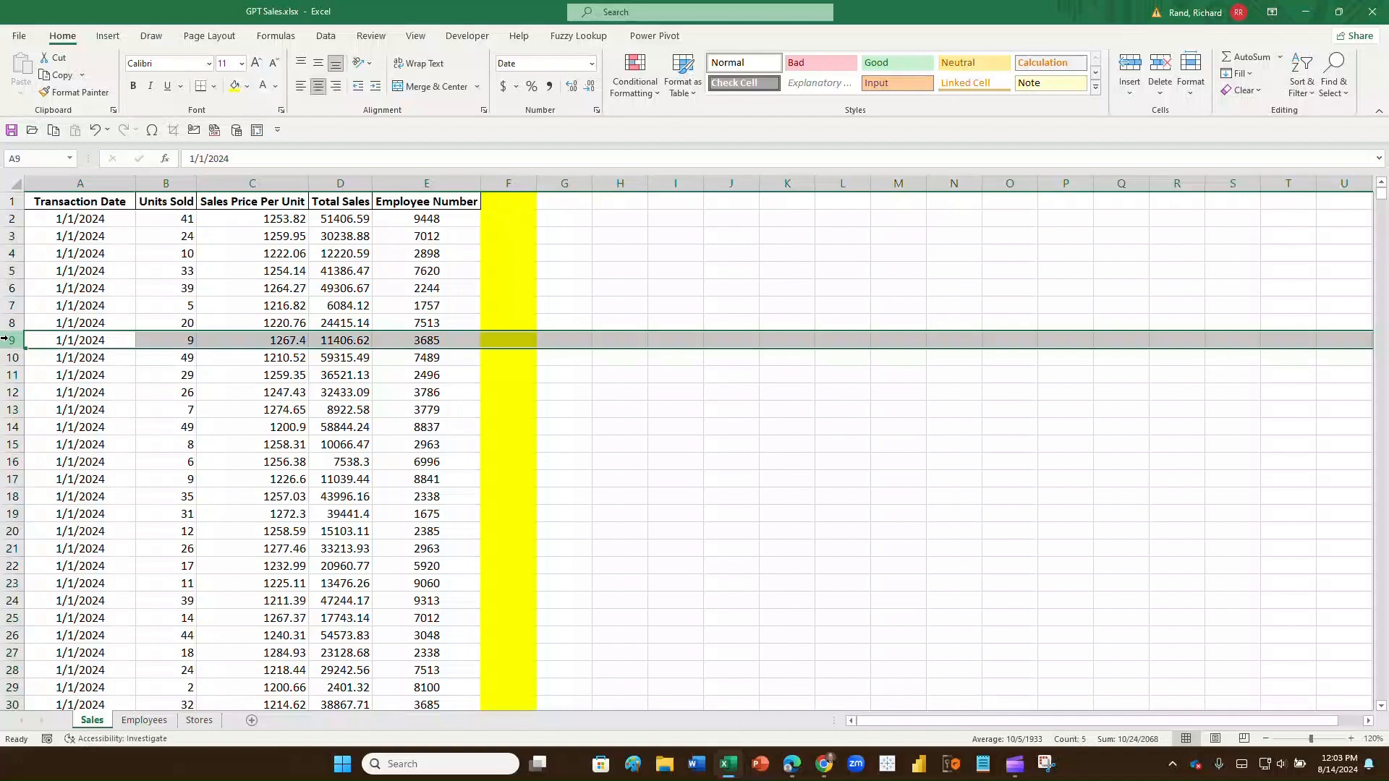
left_click(249, 88)
left_click(297, 142)
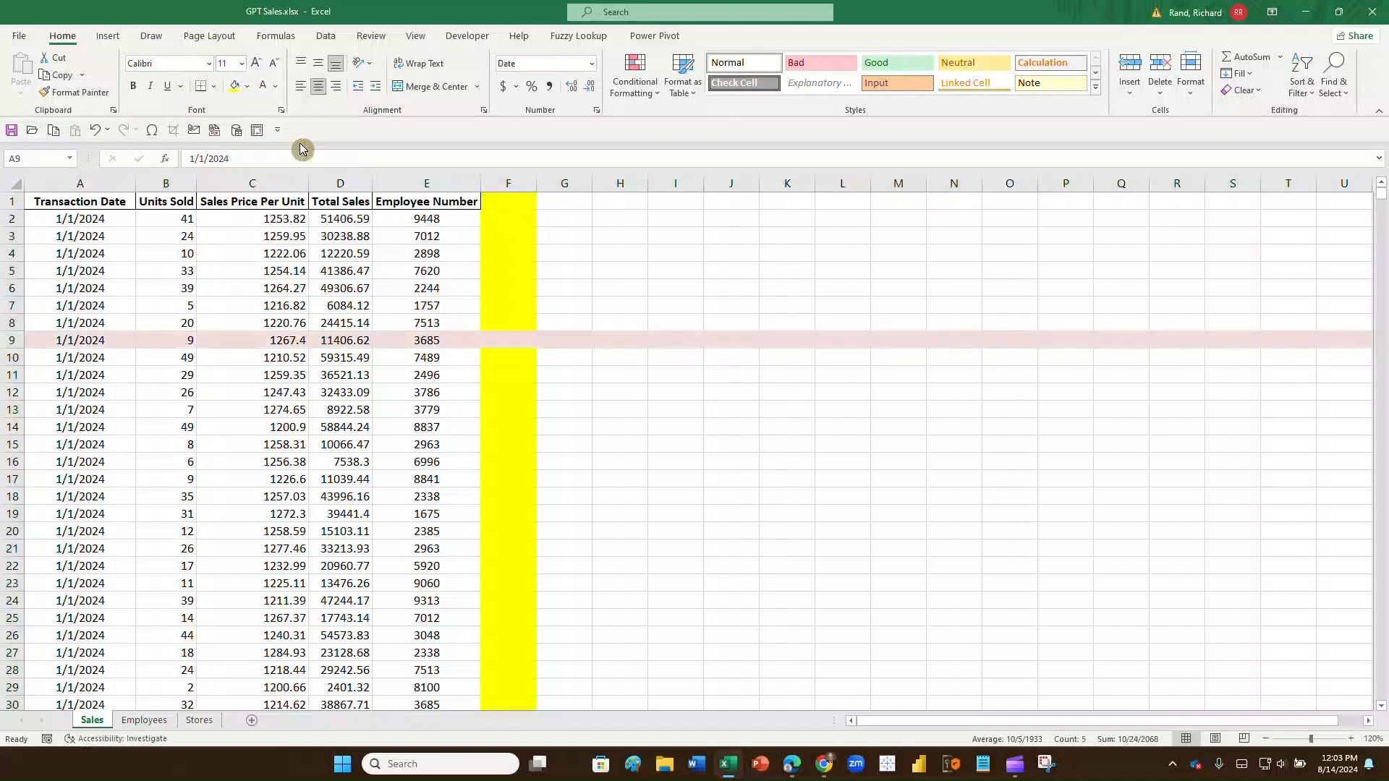
left_click(570, 417)
Step: Enter the text F9 in the cell where column F and row 9 intersect, and reselect that cell
left_click(511, 340)
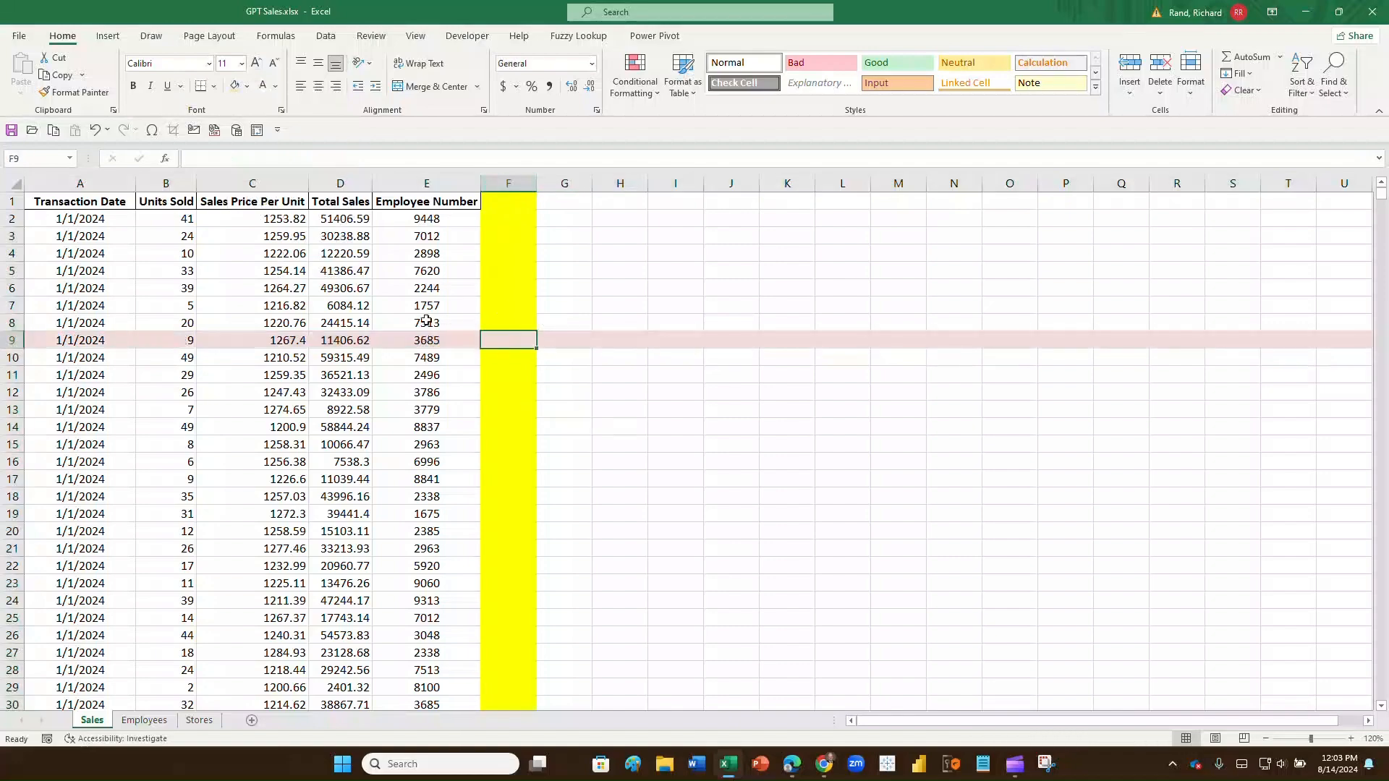
type("F9")
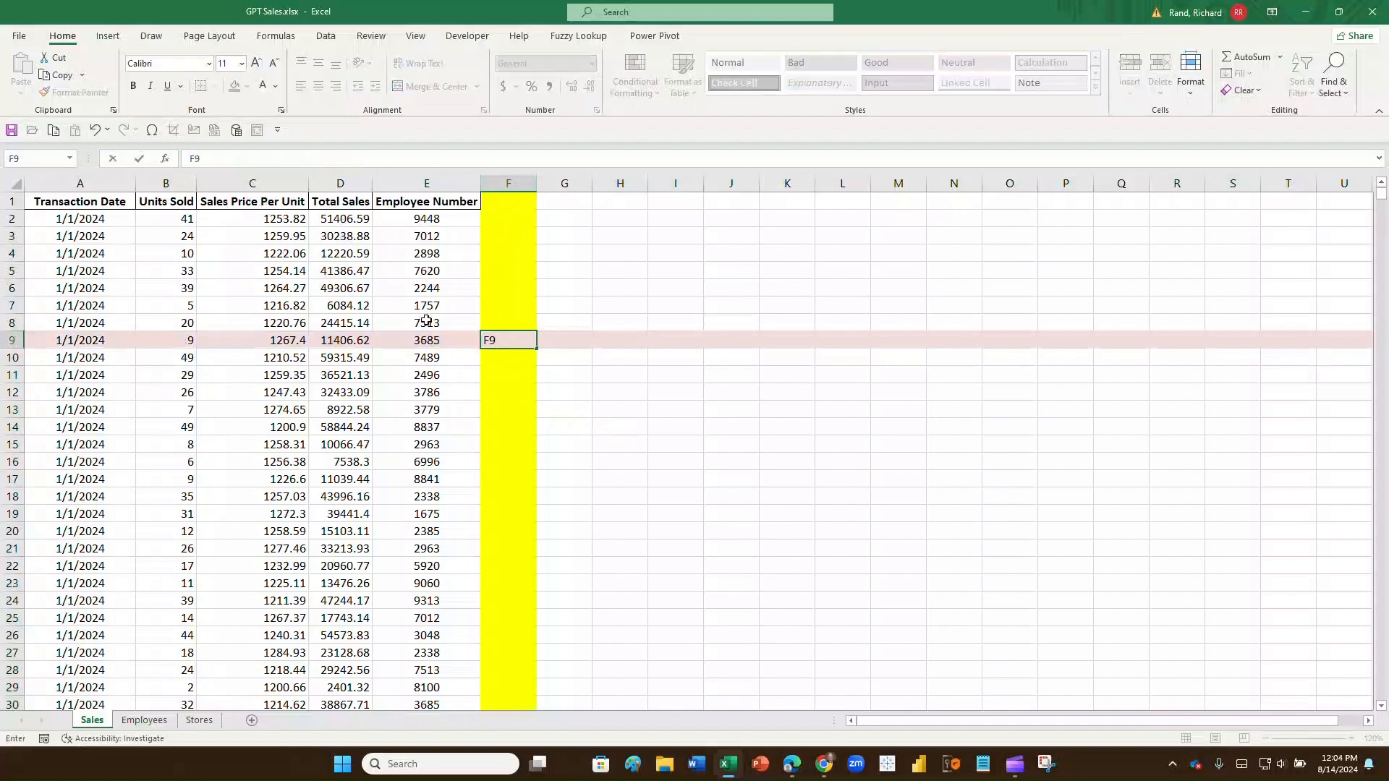
key("Return")
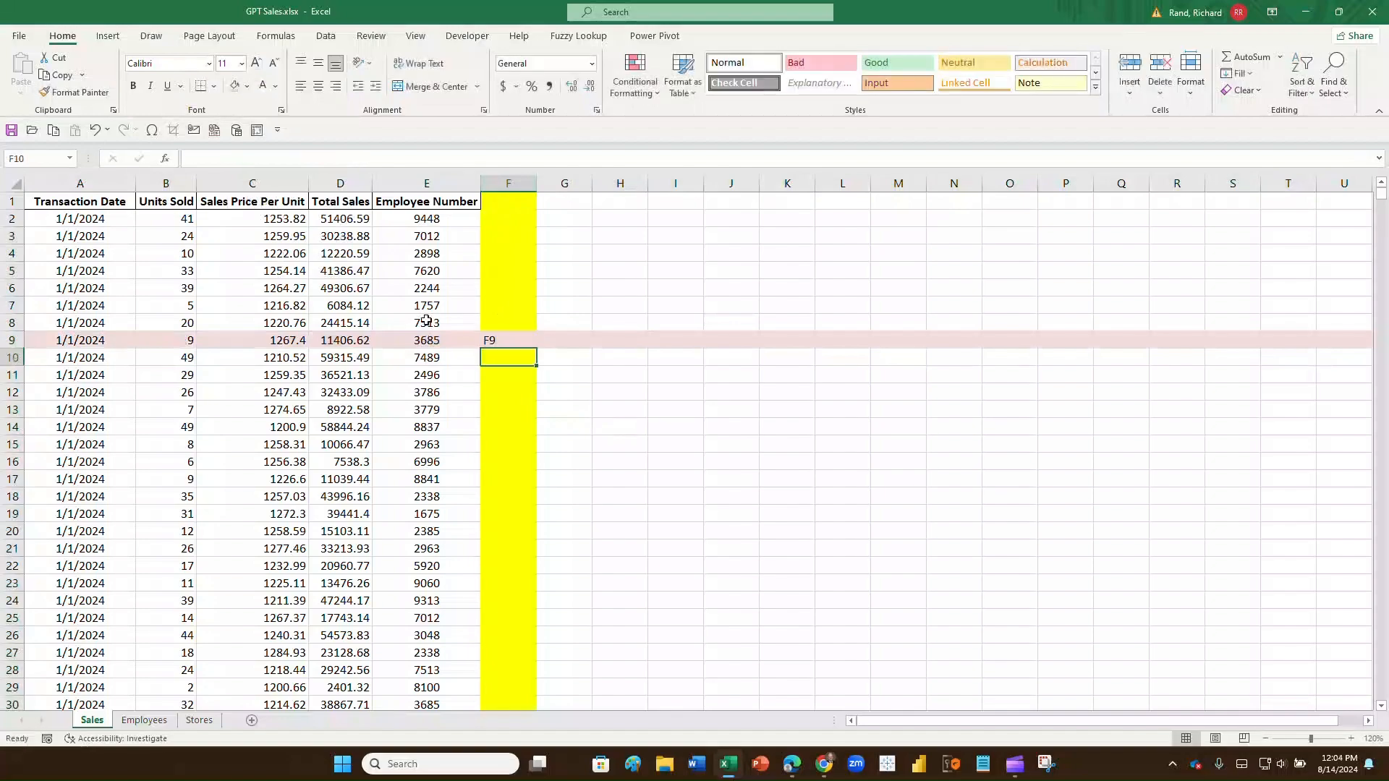
left_click(516, 340)
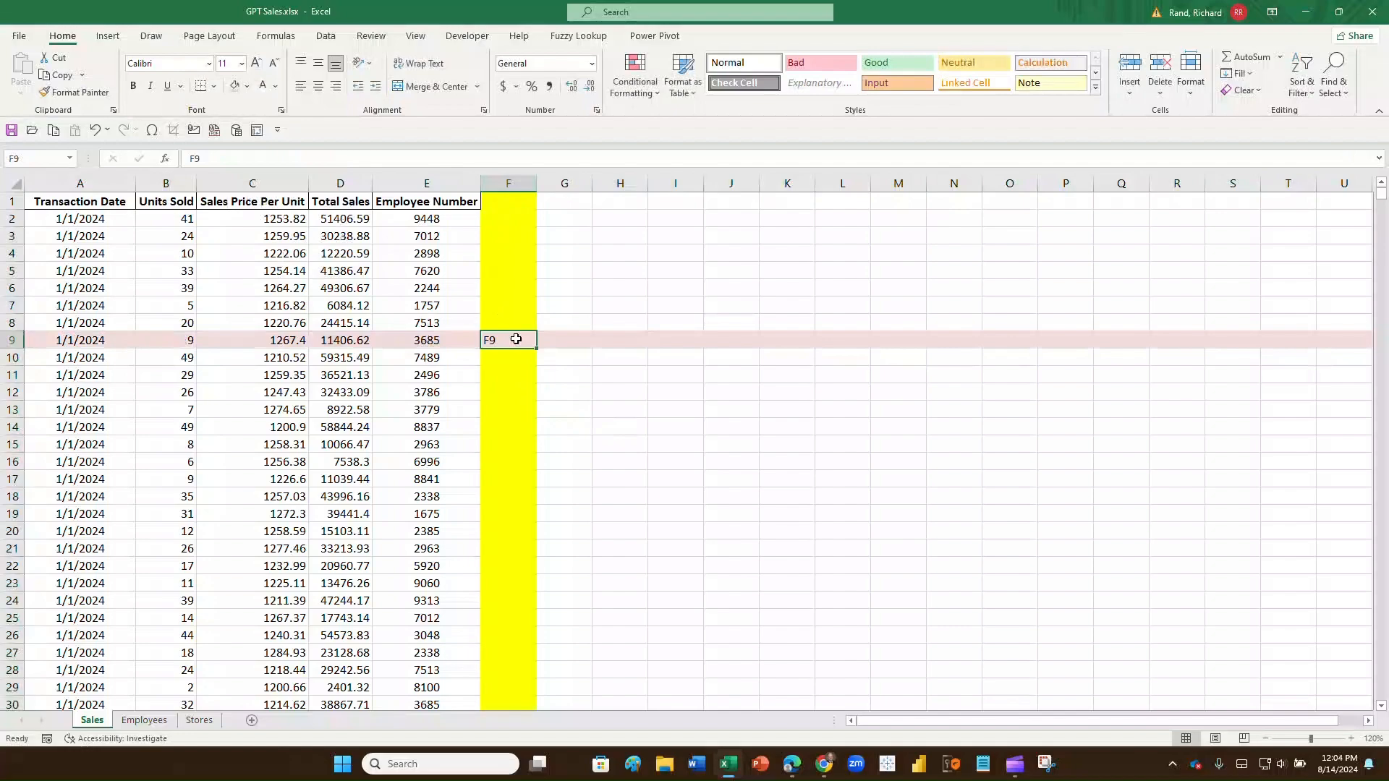
Step: Magnify the screen to read the cell references of F4 and N15, and close the magnifier
key("super+plus")
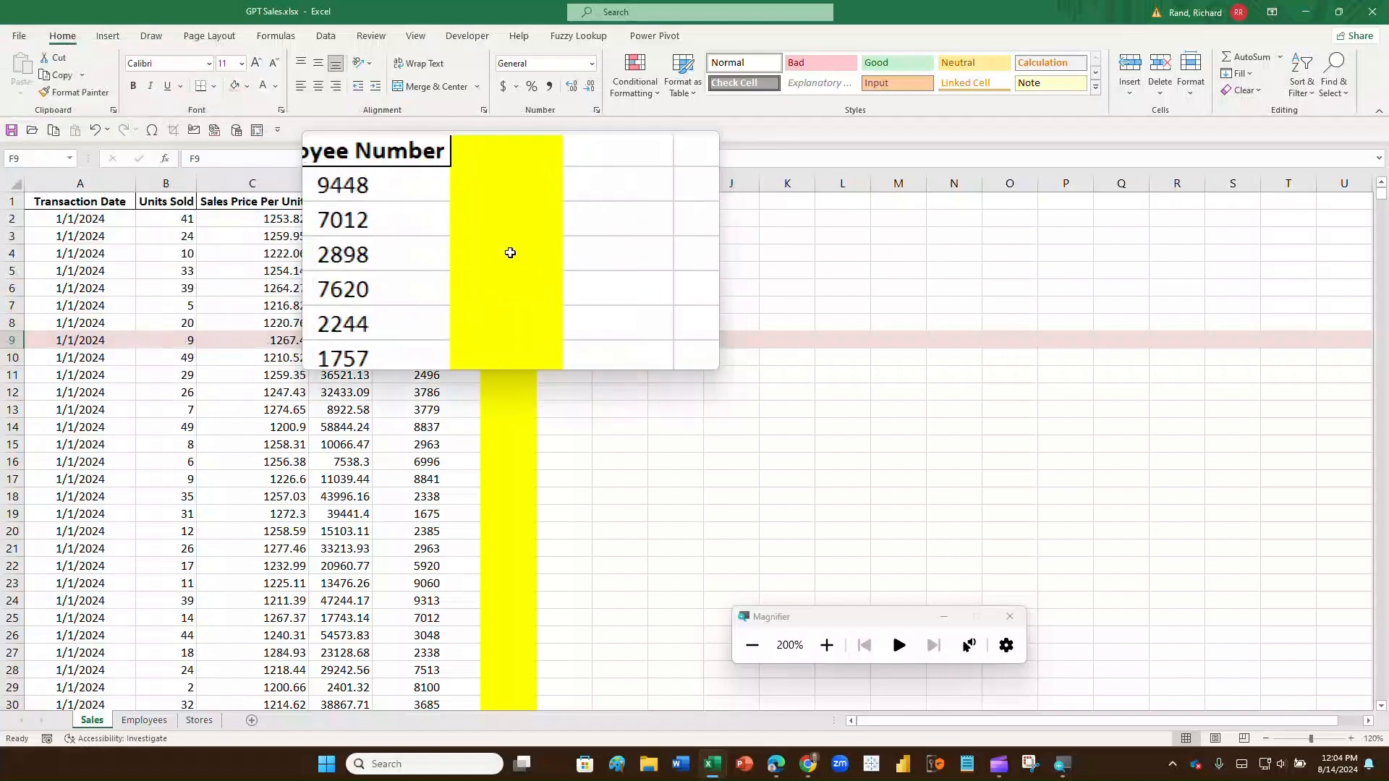
left_click(507, 253)
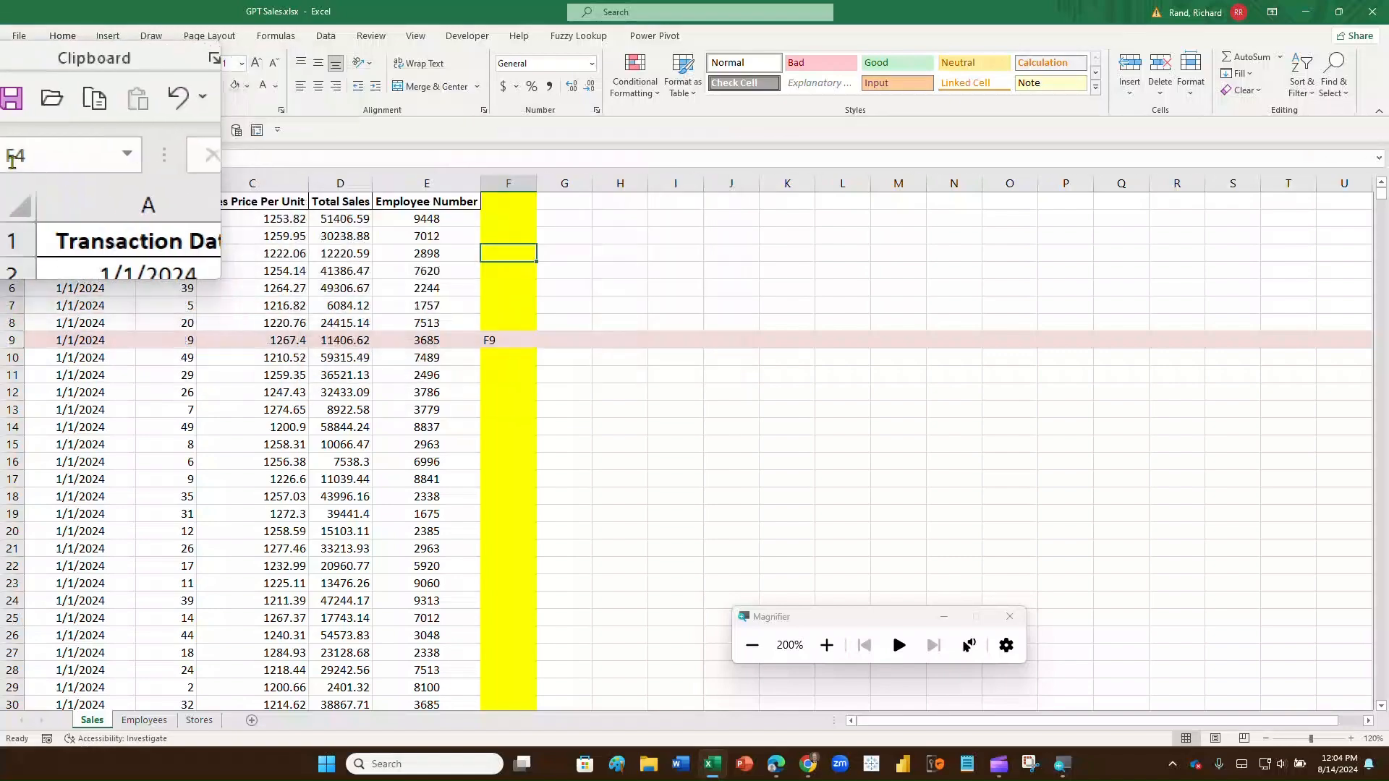
left_click(980, 445)
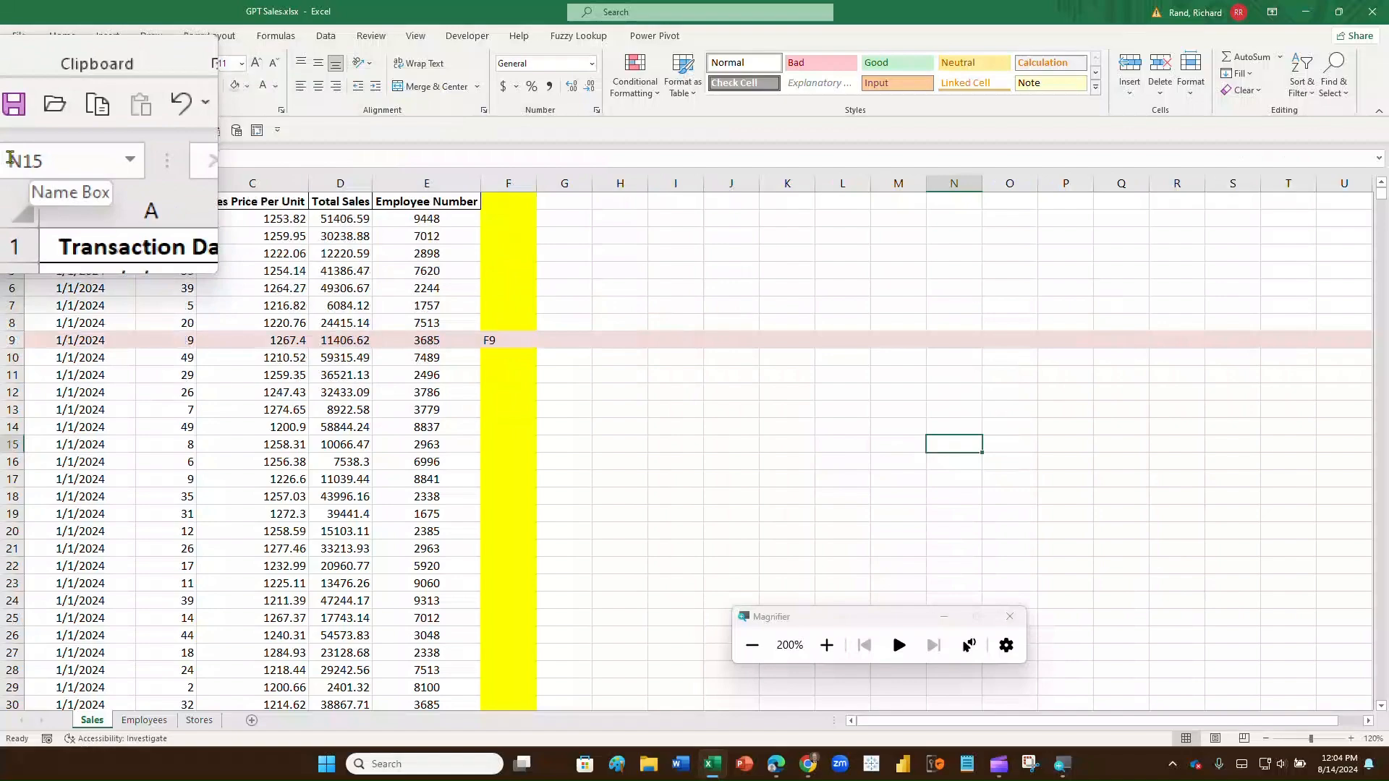
left_click(504, 183)
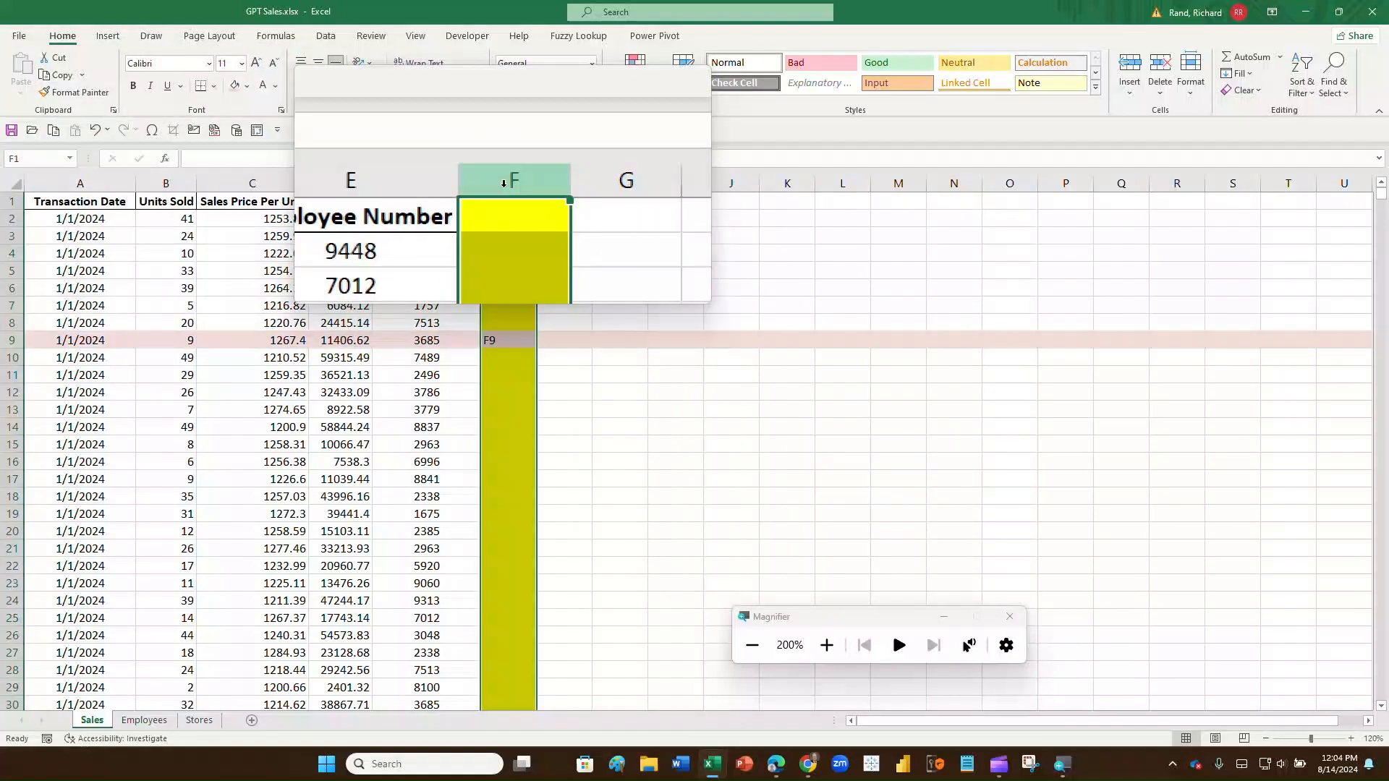
type("`")
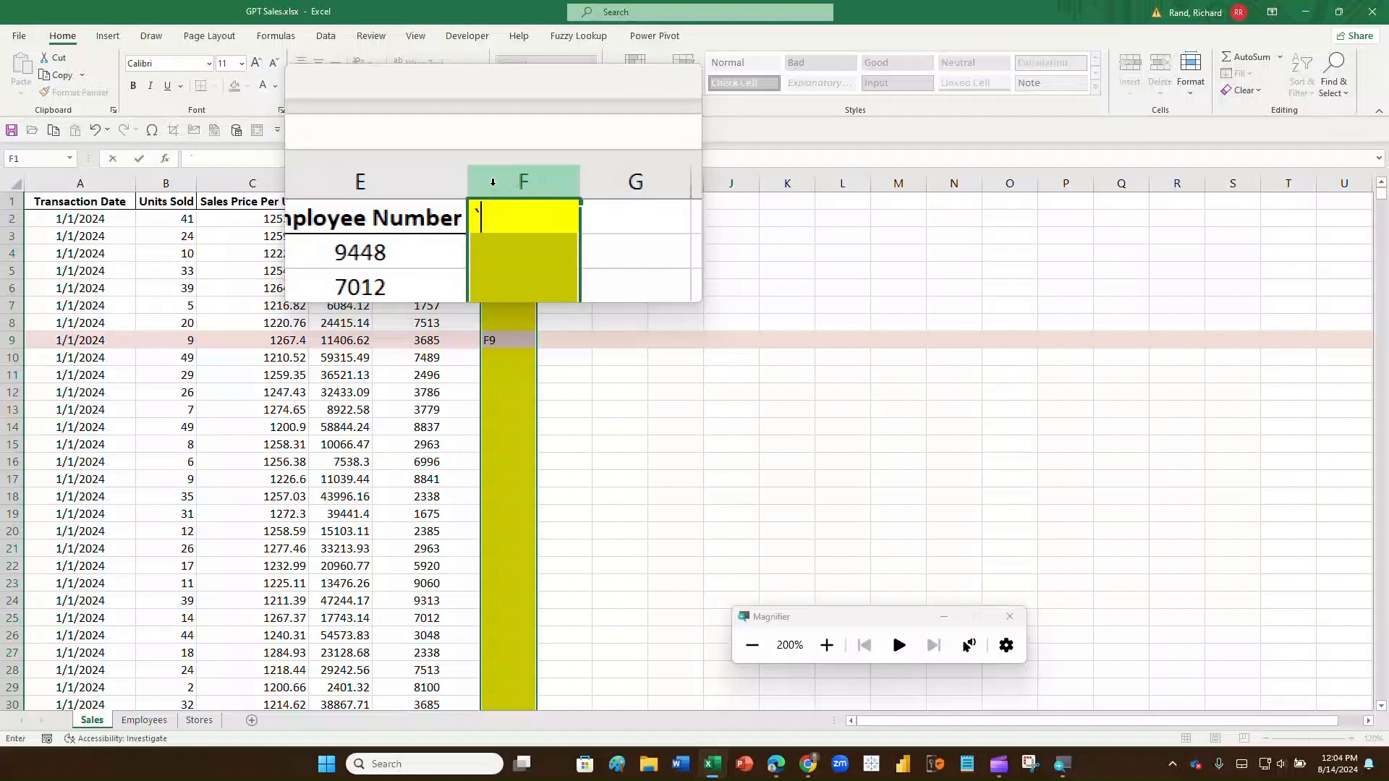
key("super+Escape")
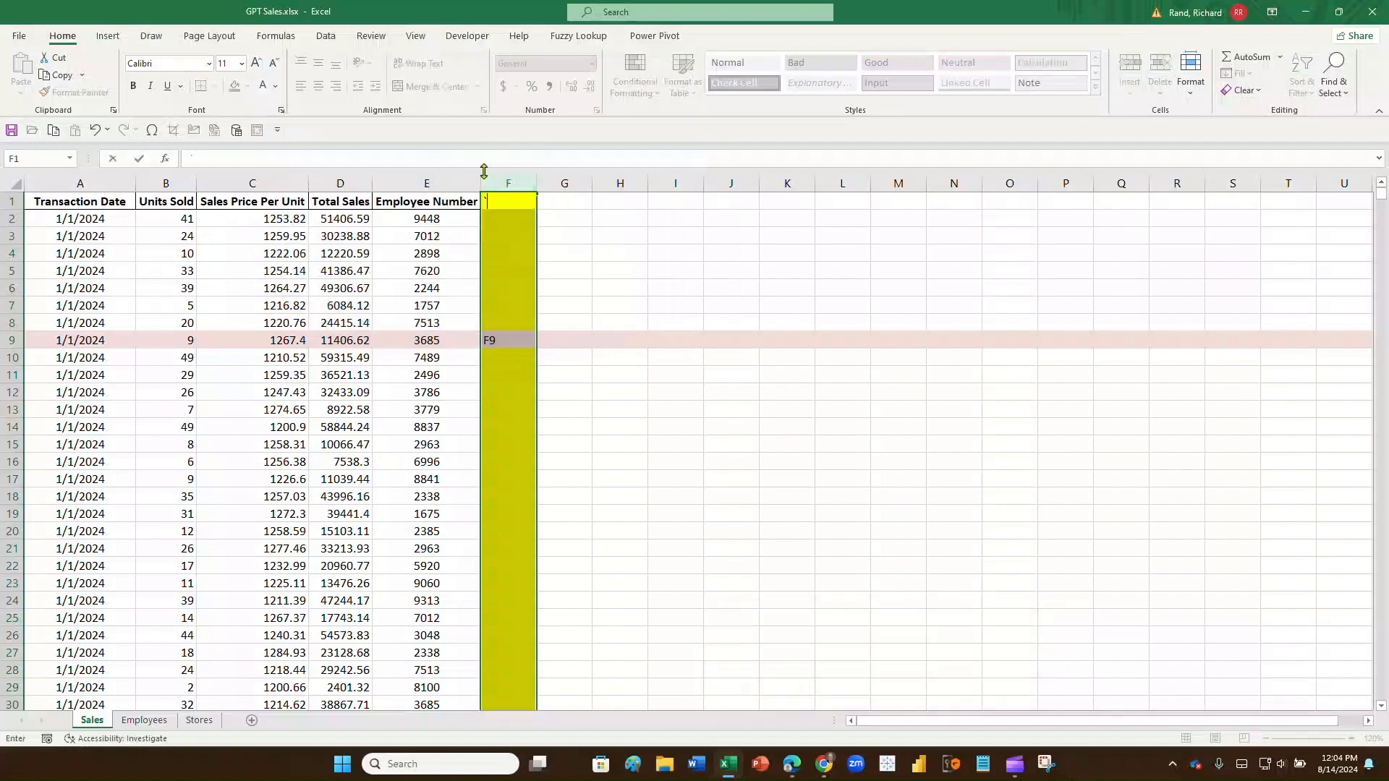
Step: Clear the contents of cells F1 and F9
left_click(500, 183)
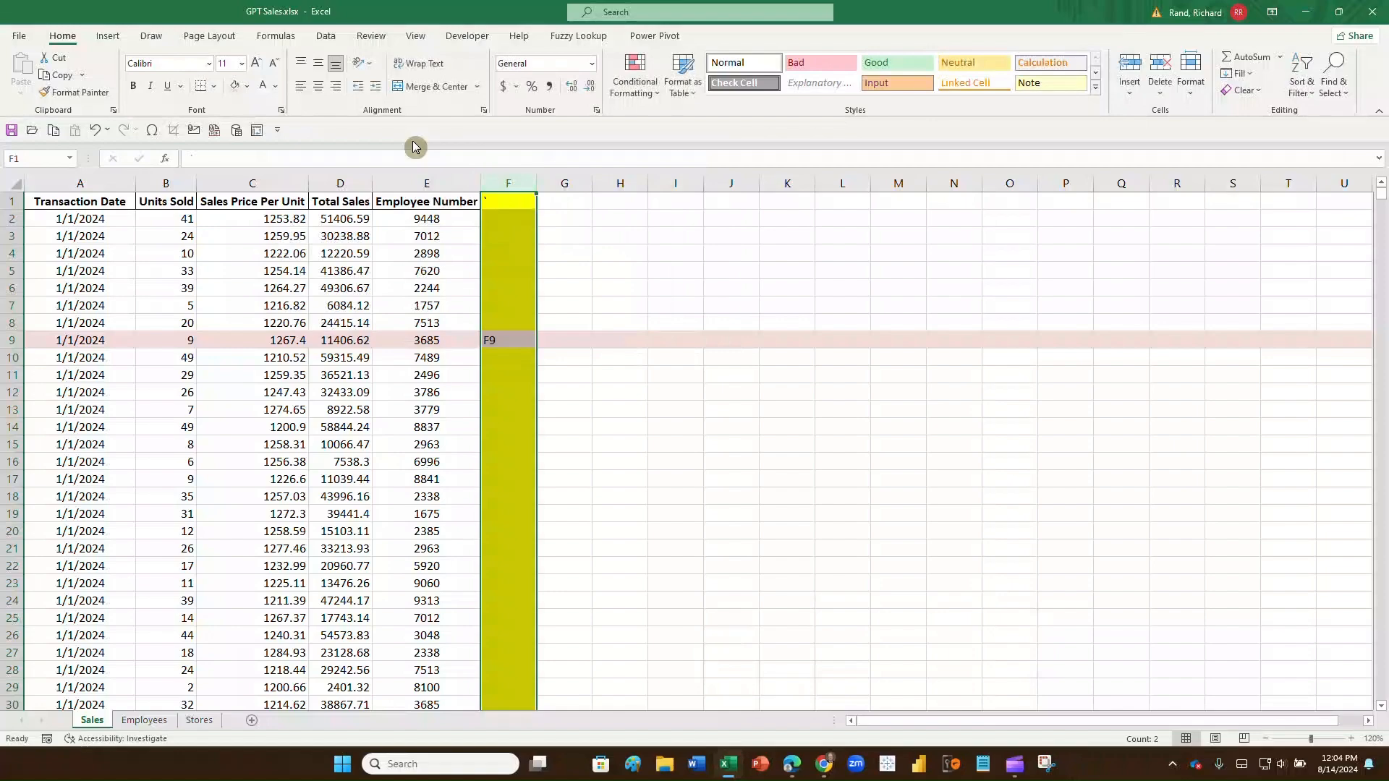
left_click(504, 203)
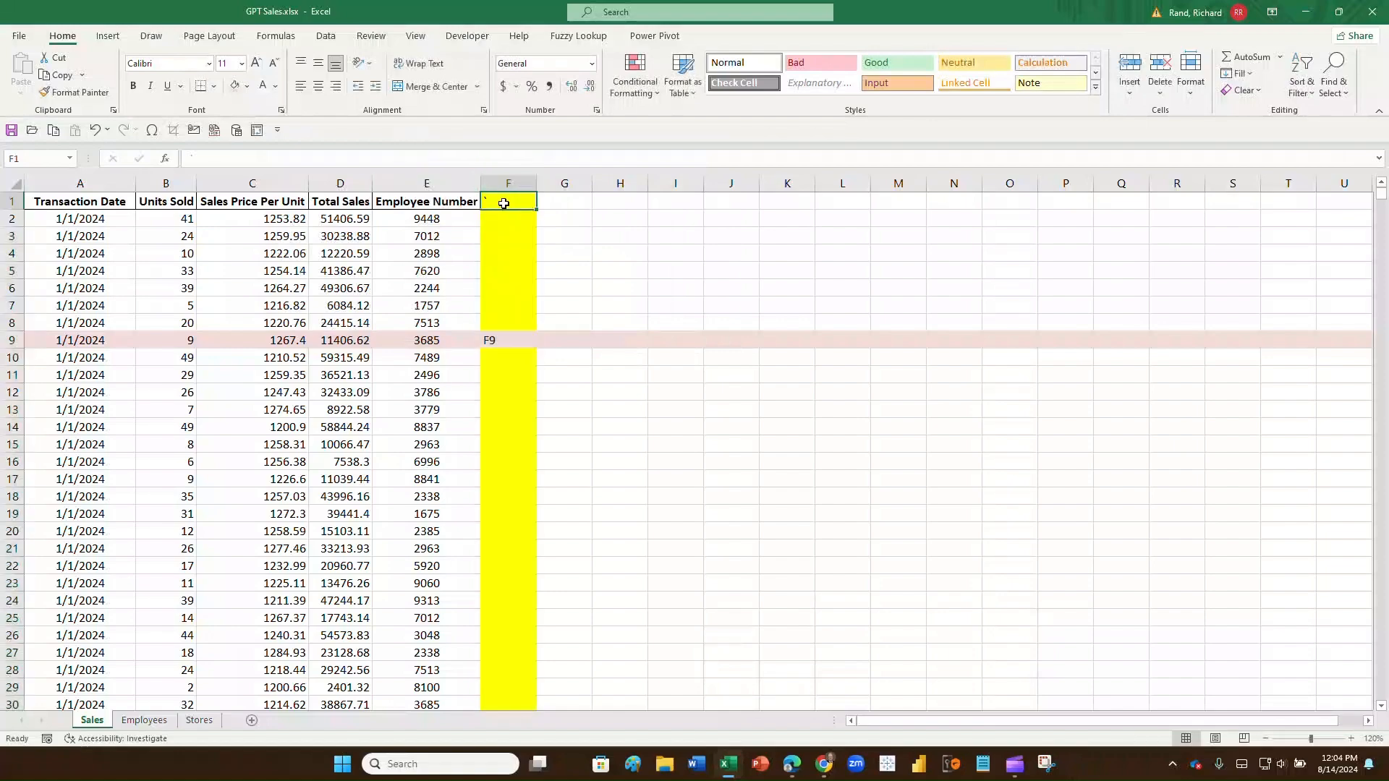
left_click(503, 338)
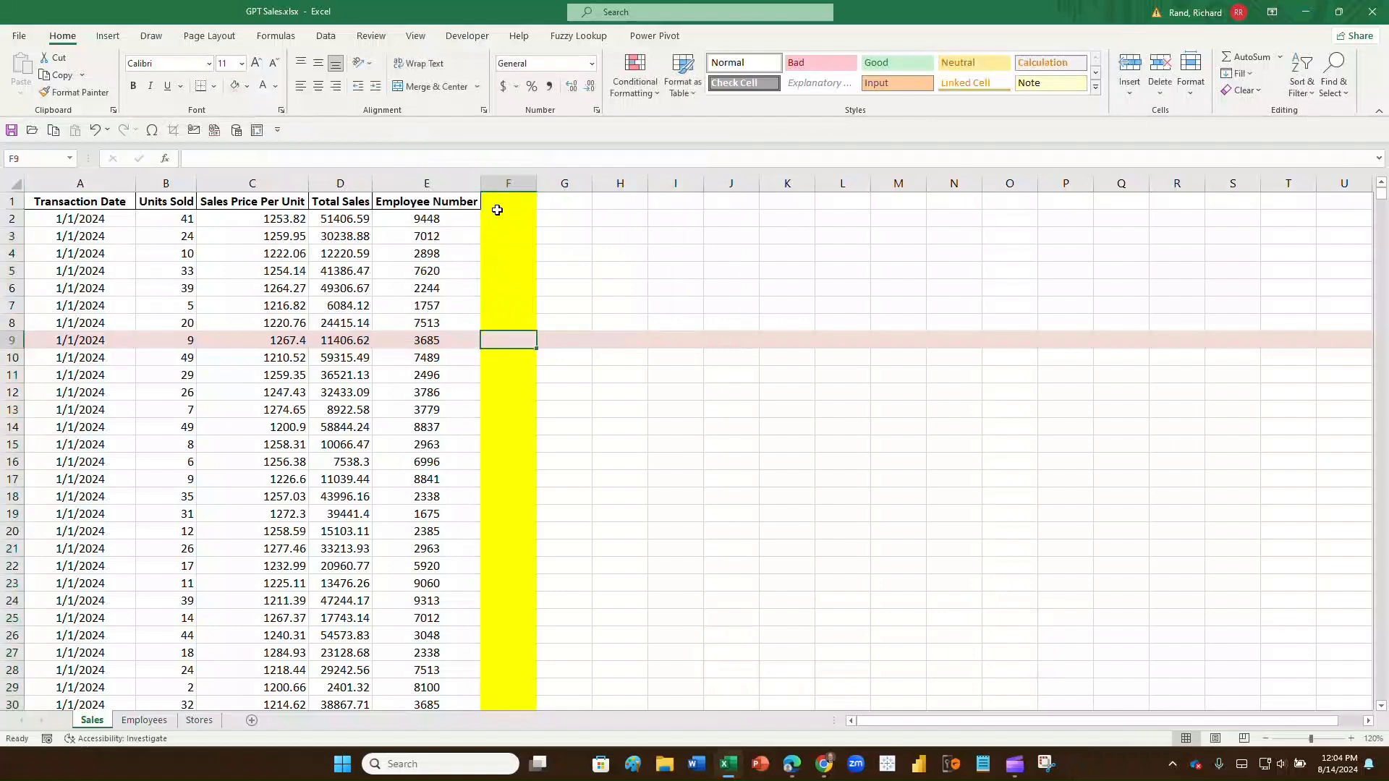
Step: Remove the fill color from column F and row 9
left_click(505, 185)
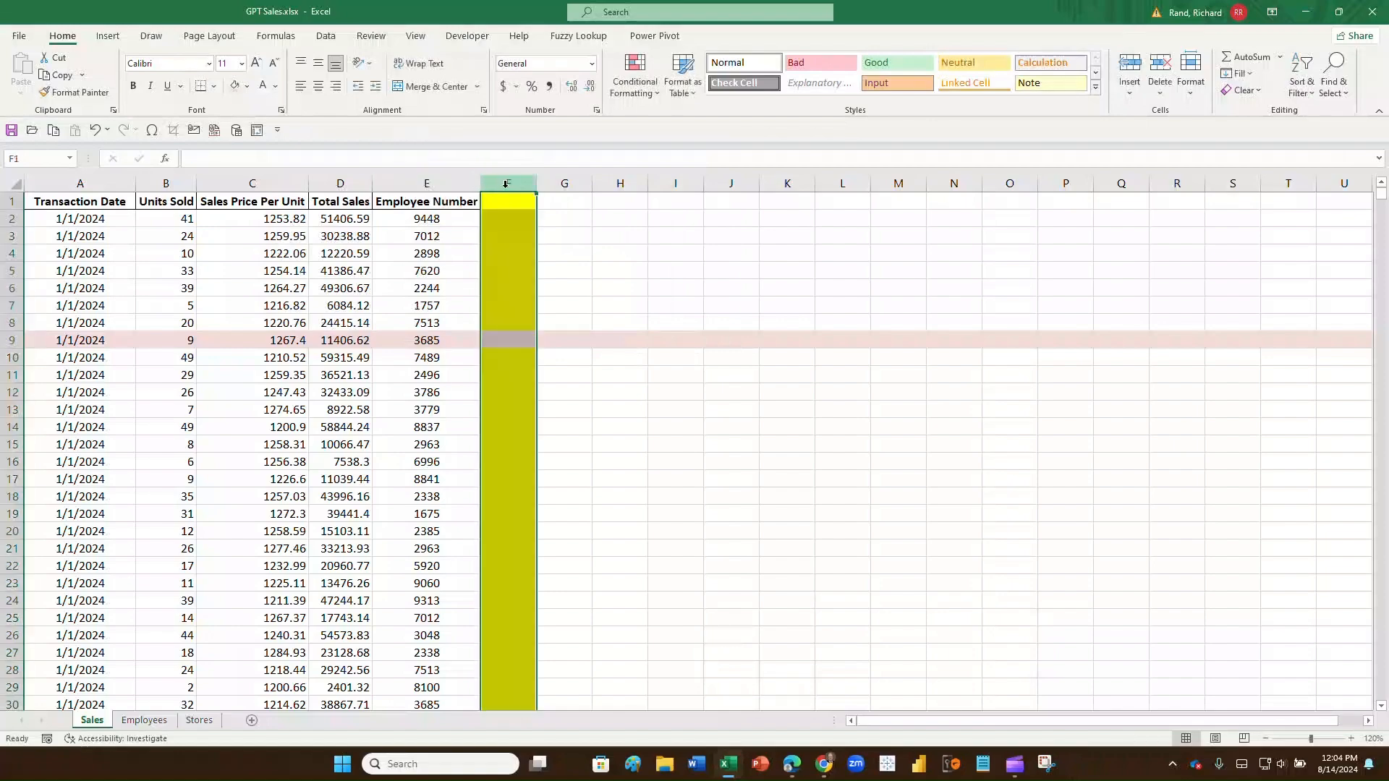
left_click(249, 87)
left_click(246, 245)
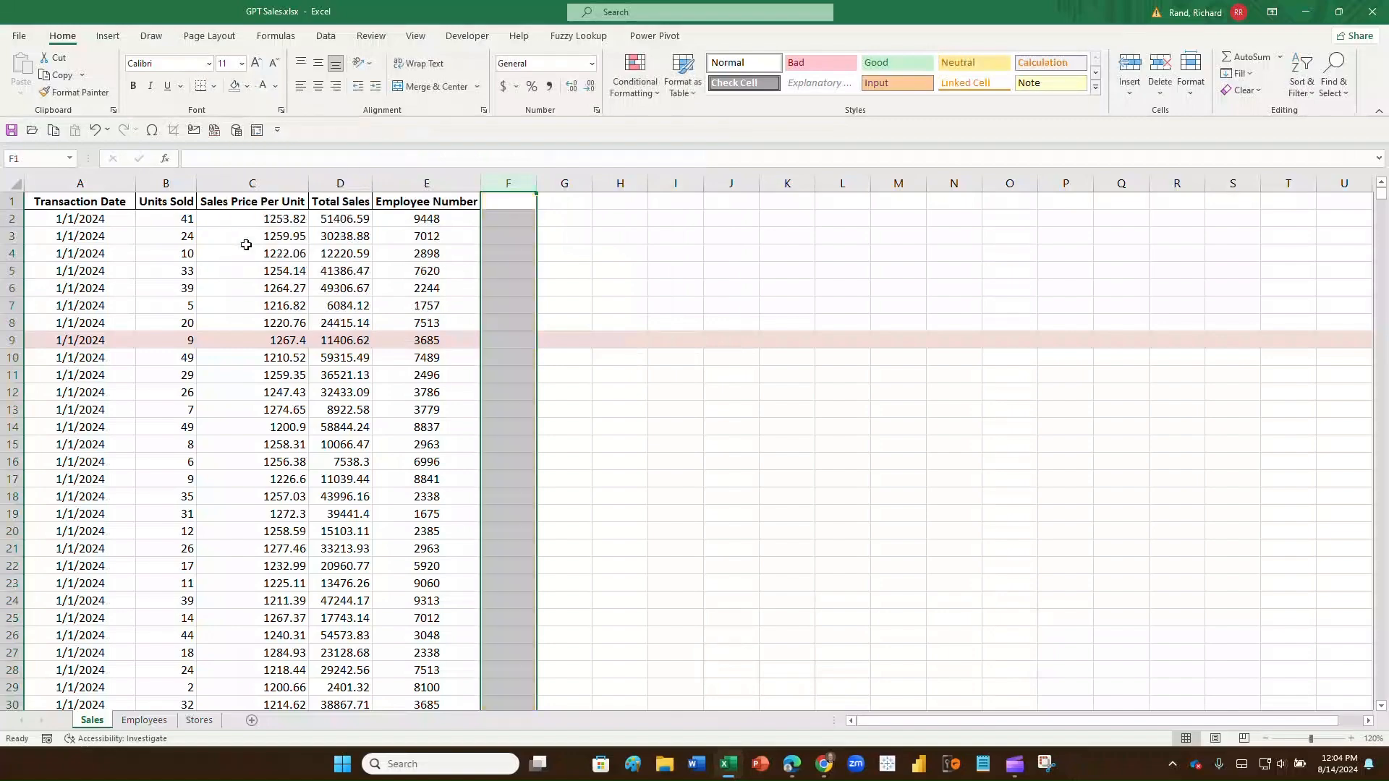
left_click(10, 340)
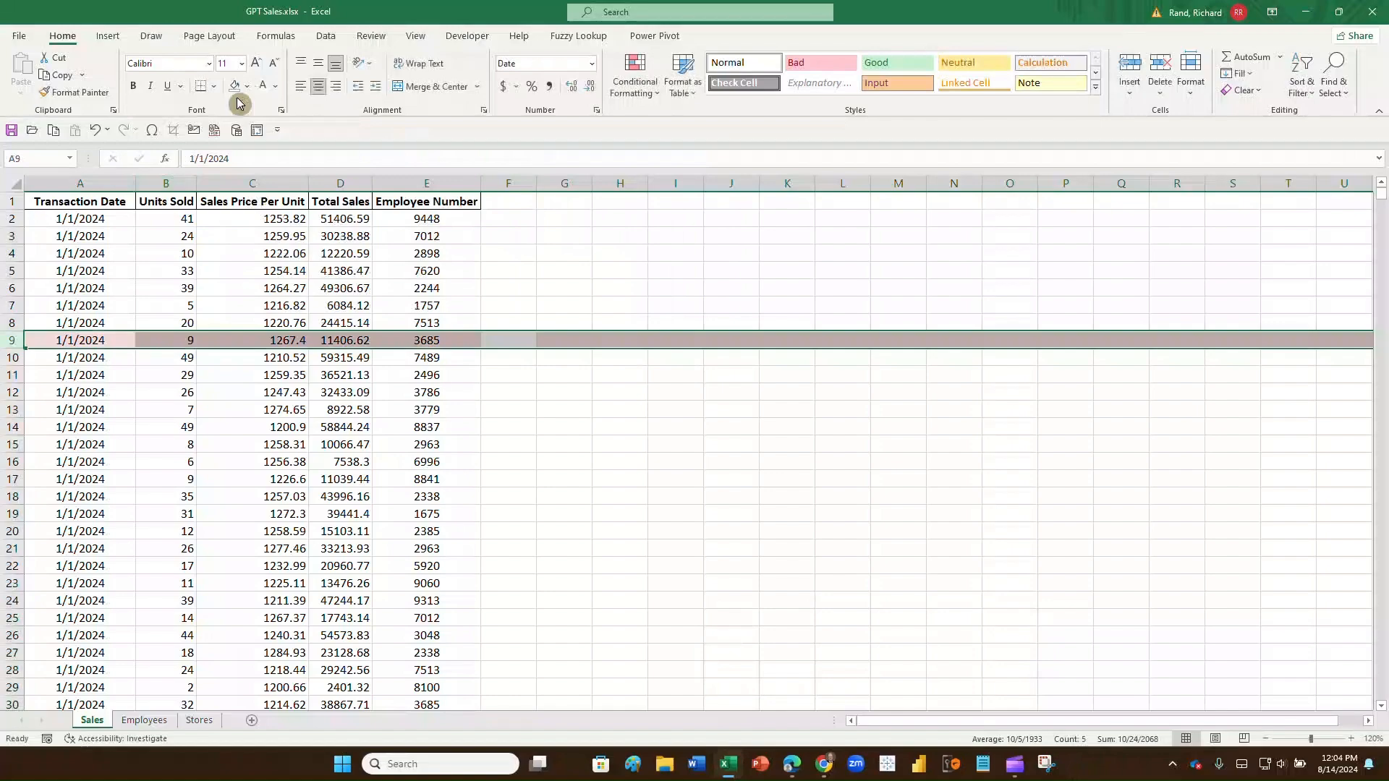
left_click(234, 86)
left_click(639, 308)
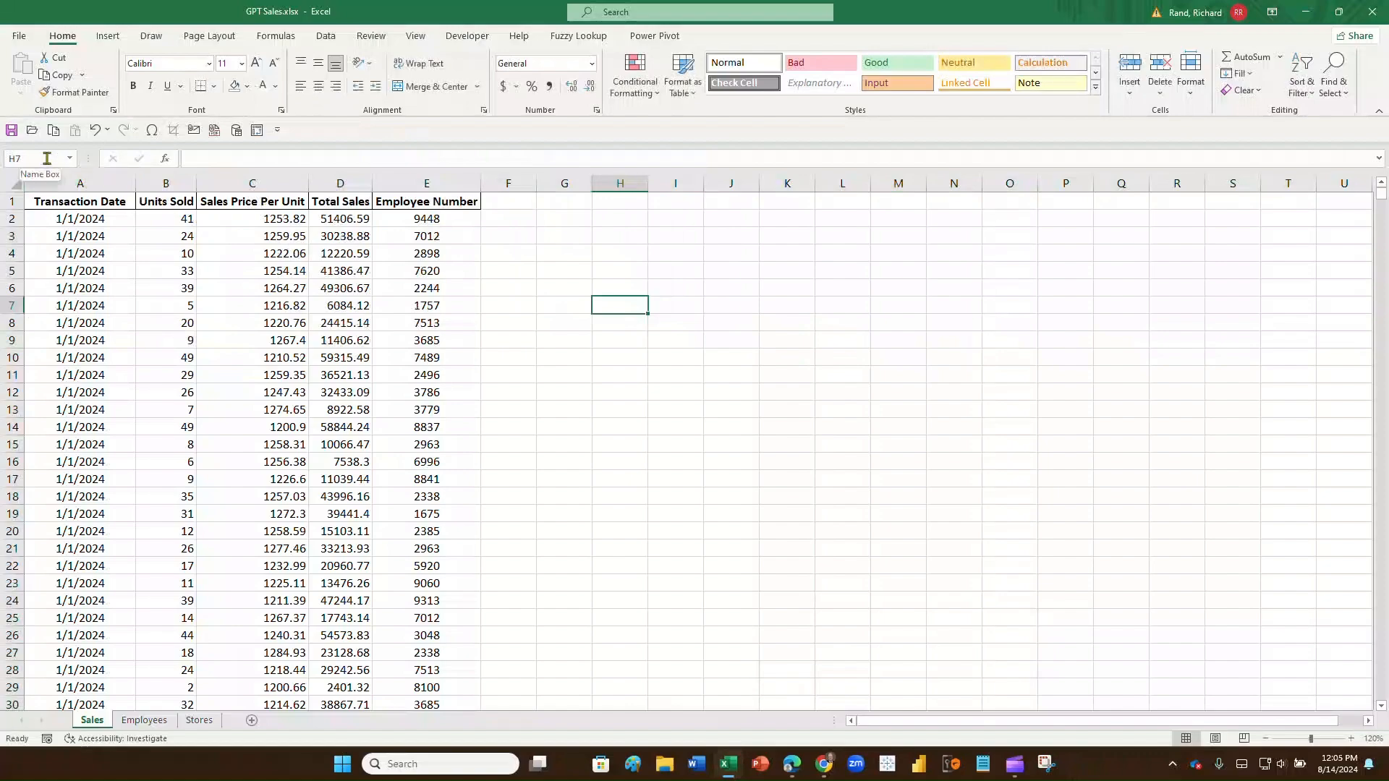
Step: Go to cells D2, M20 and D805 in turn by entering their cell references
left_click(10, 159)
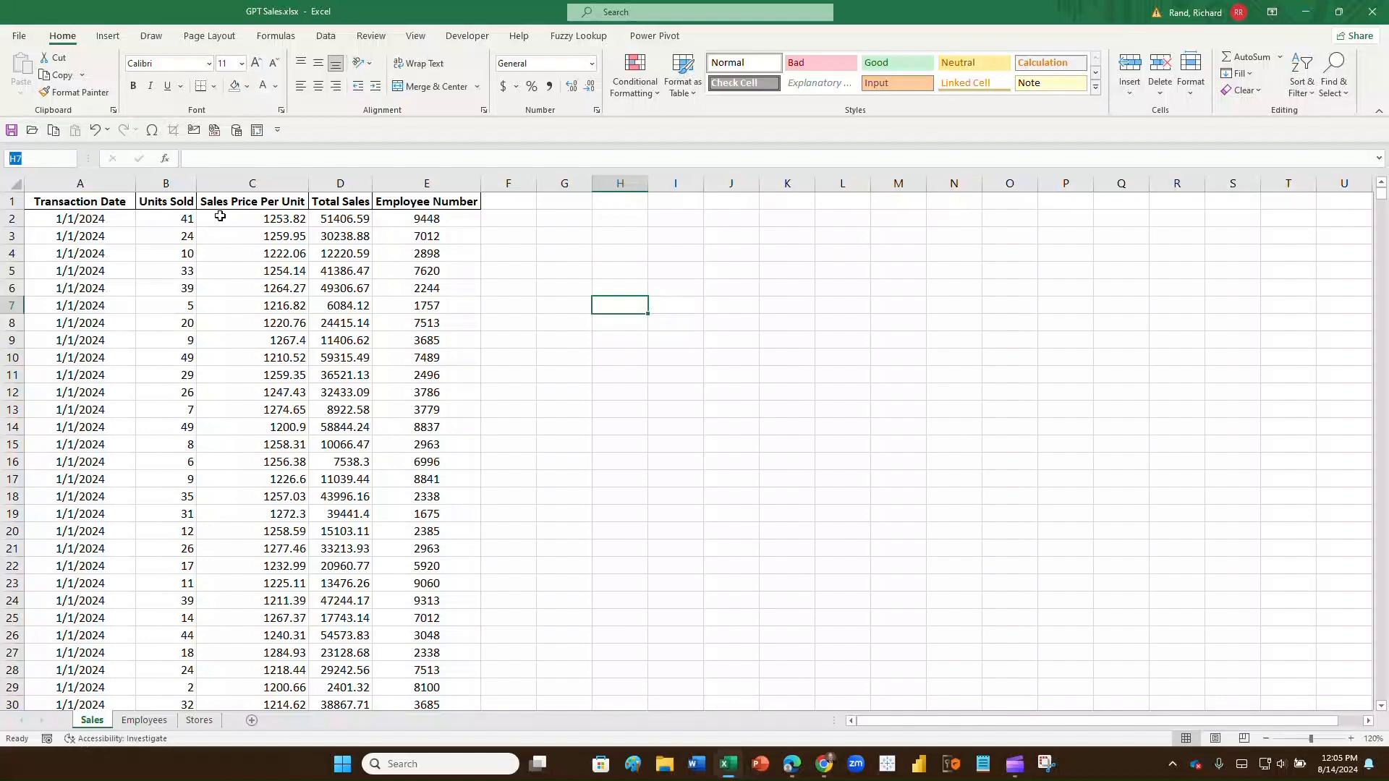
type("D2")
key("Return")
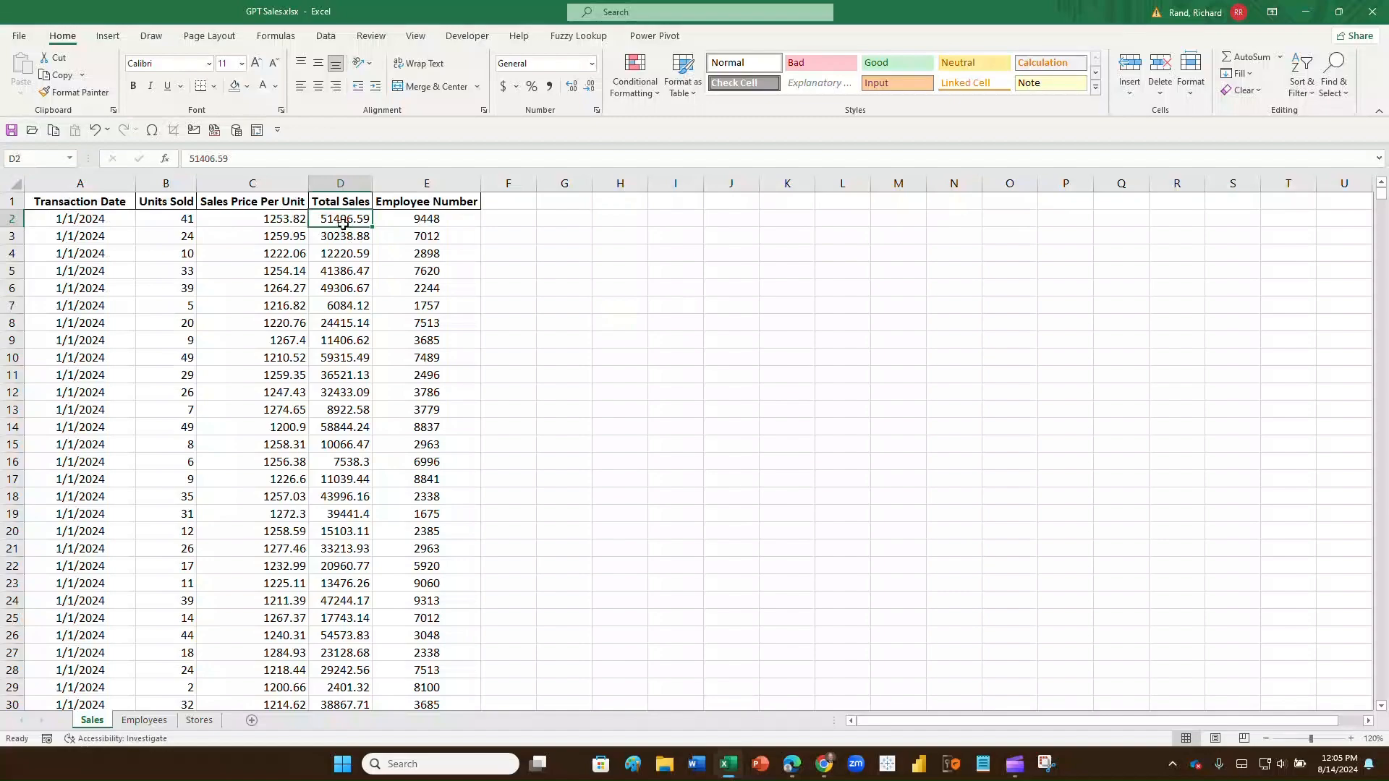
left_click(18, 158)
type("M20")
key("Return")
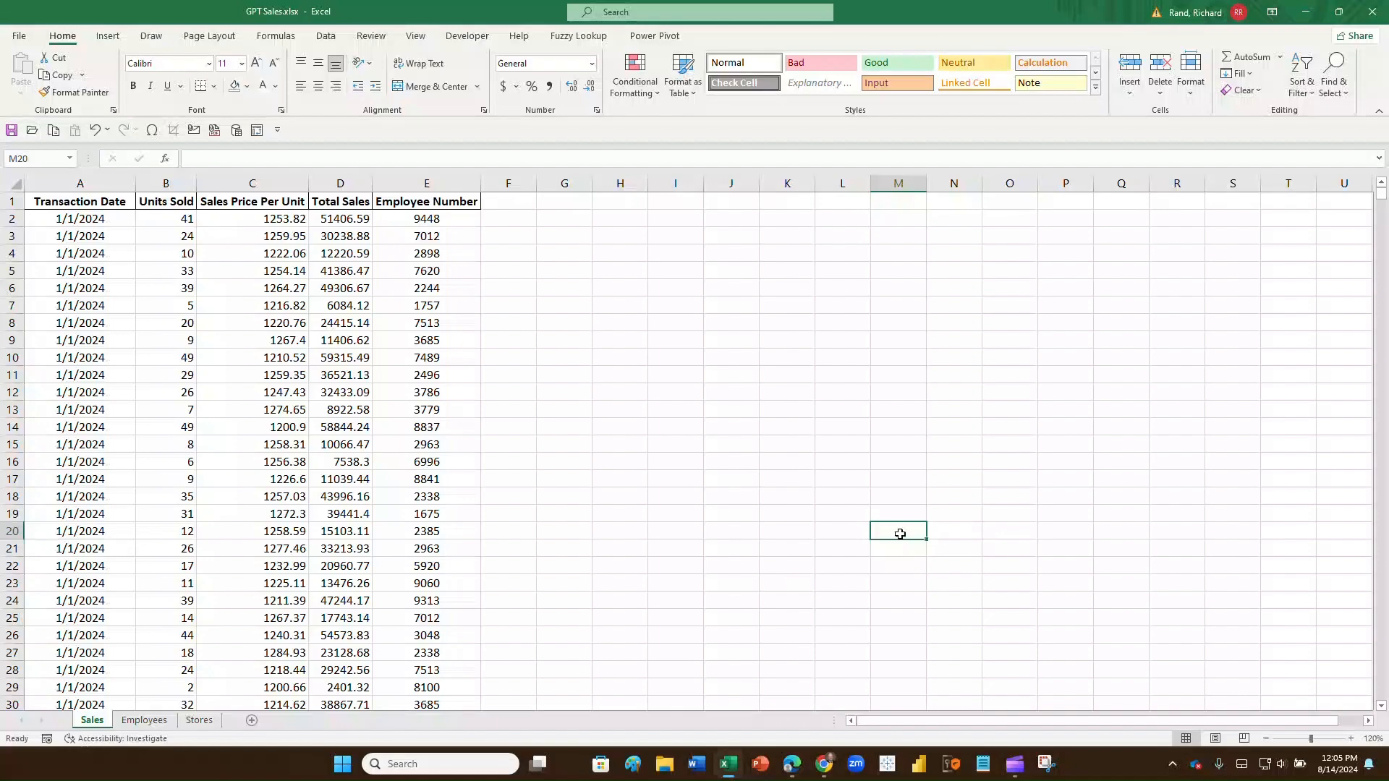
left_click(43, 158)
type("D805")
key("Return")
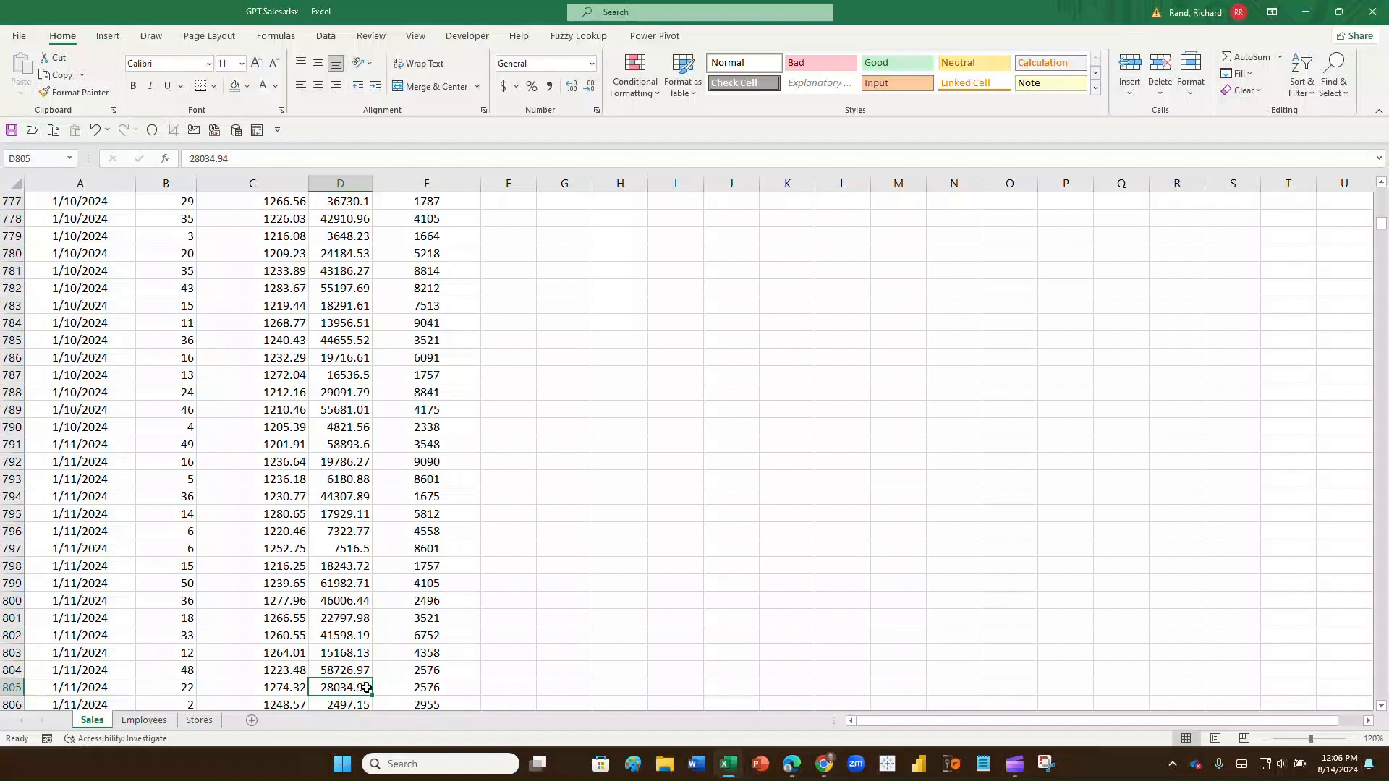
left_click(498, 360)
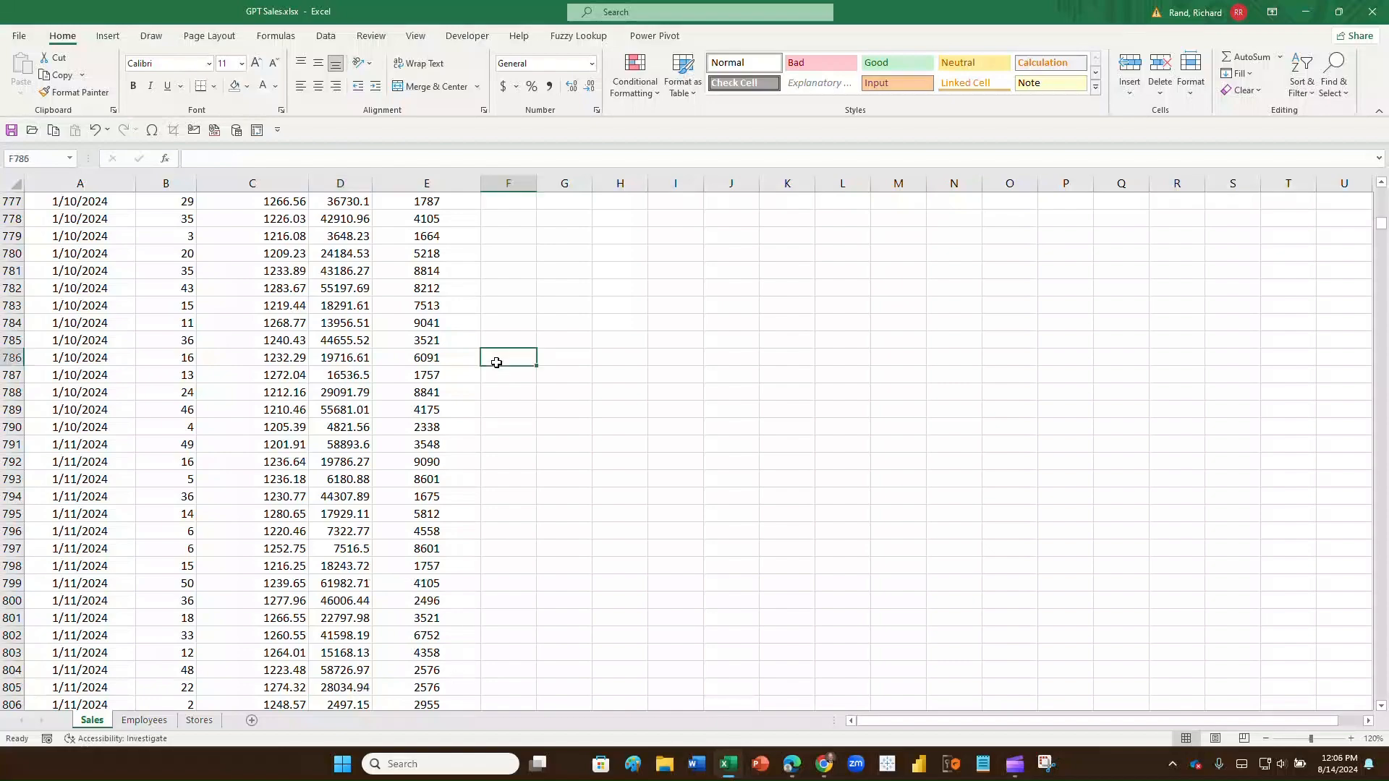
left_click(262, 200)
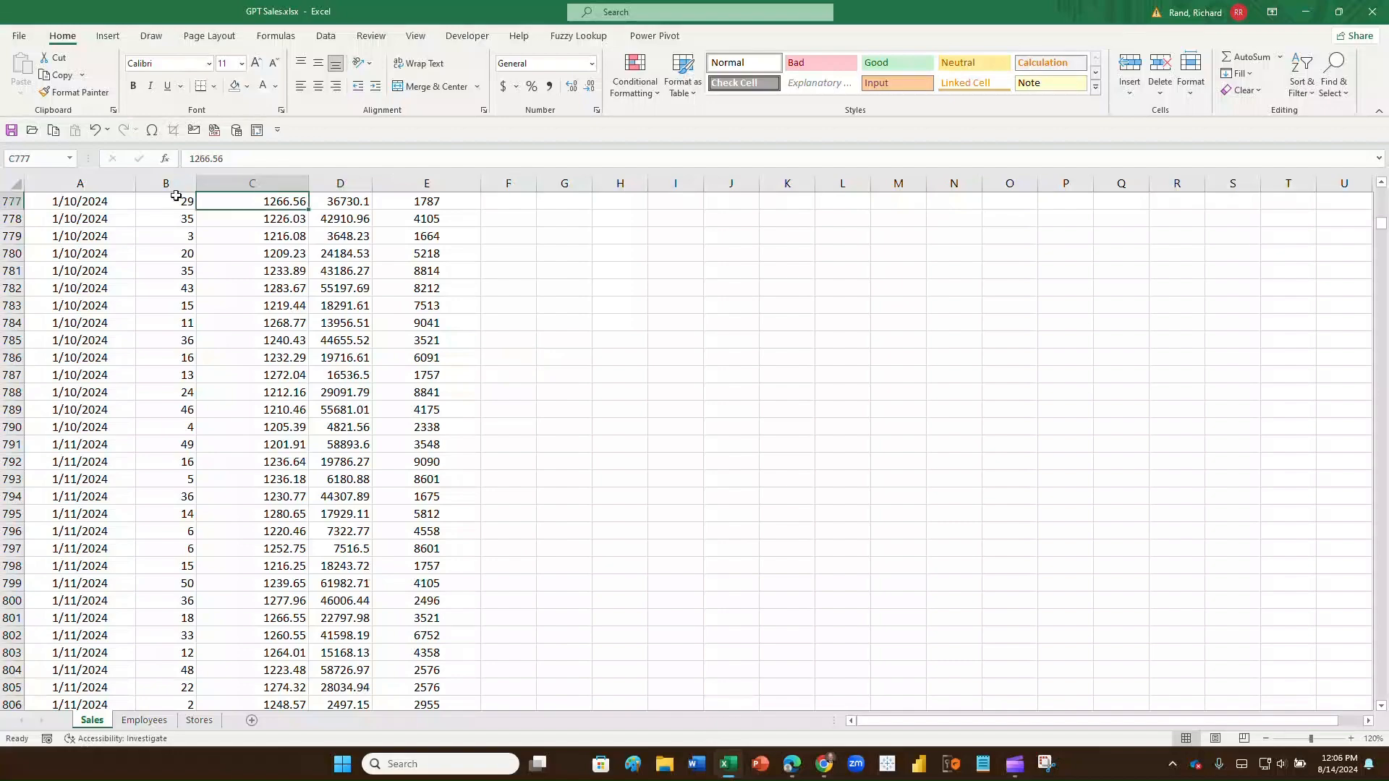
Step: Select cells B777 and A778, jump to the header at the start of column A, and select A2
left_click(171, 202)
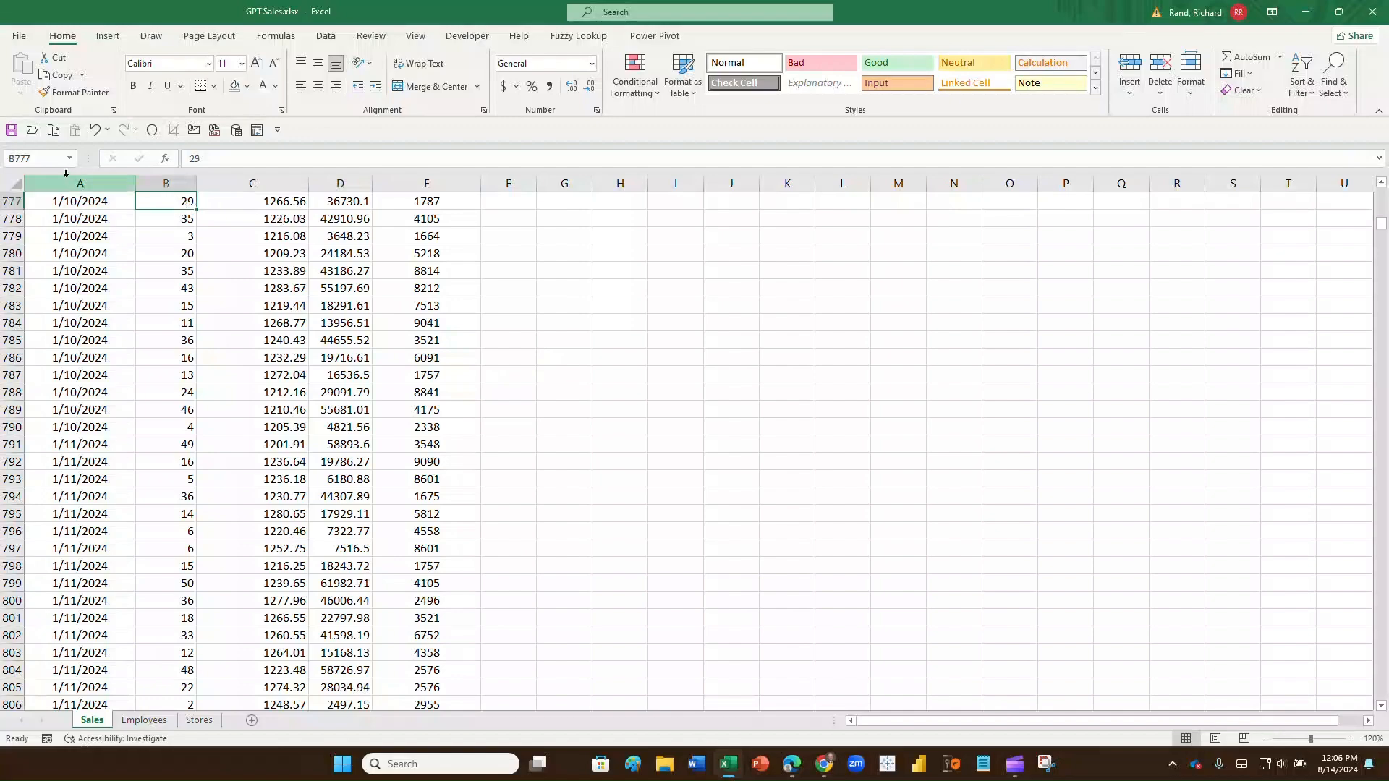
left_click(58, 218)
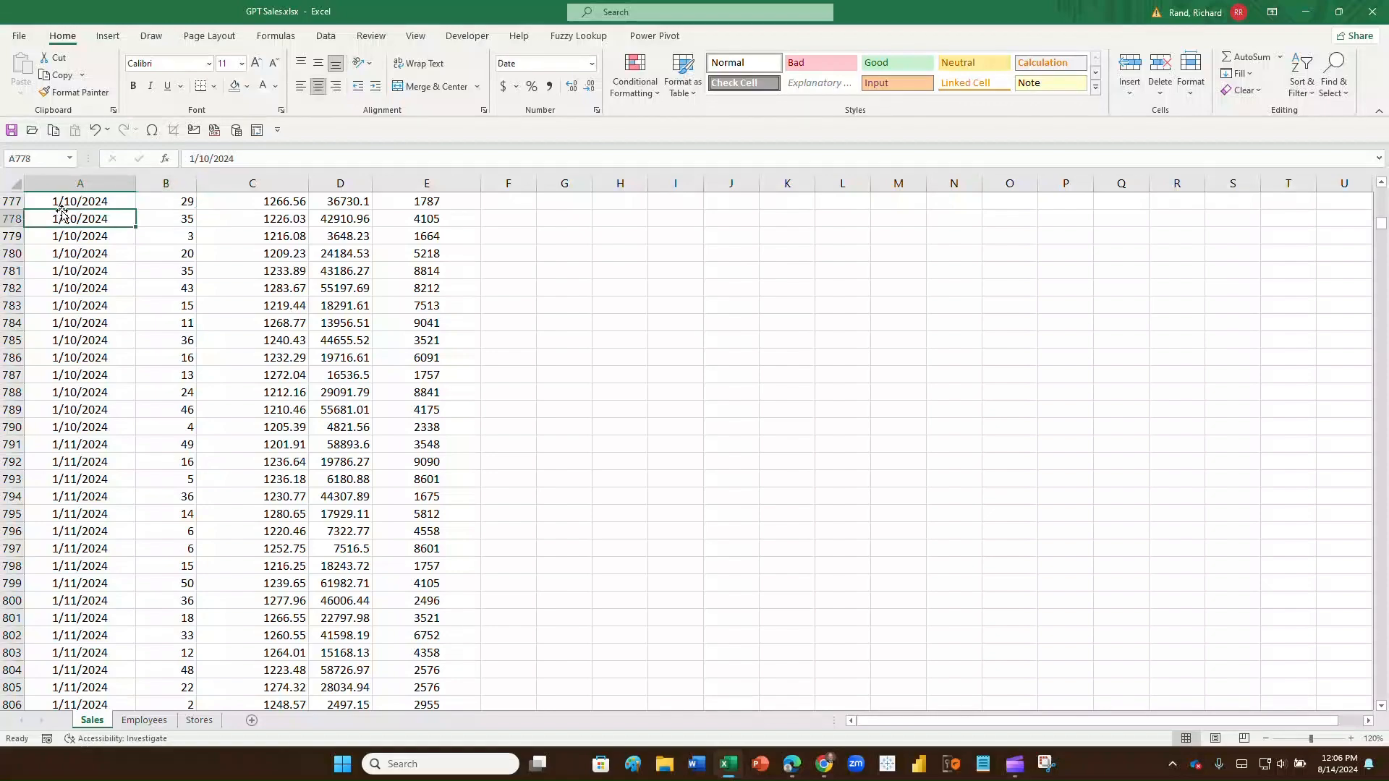
key("ctrl+Up")
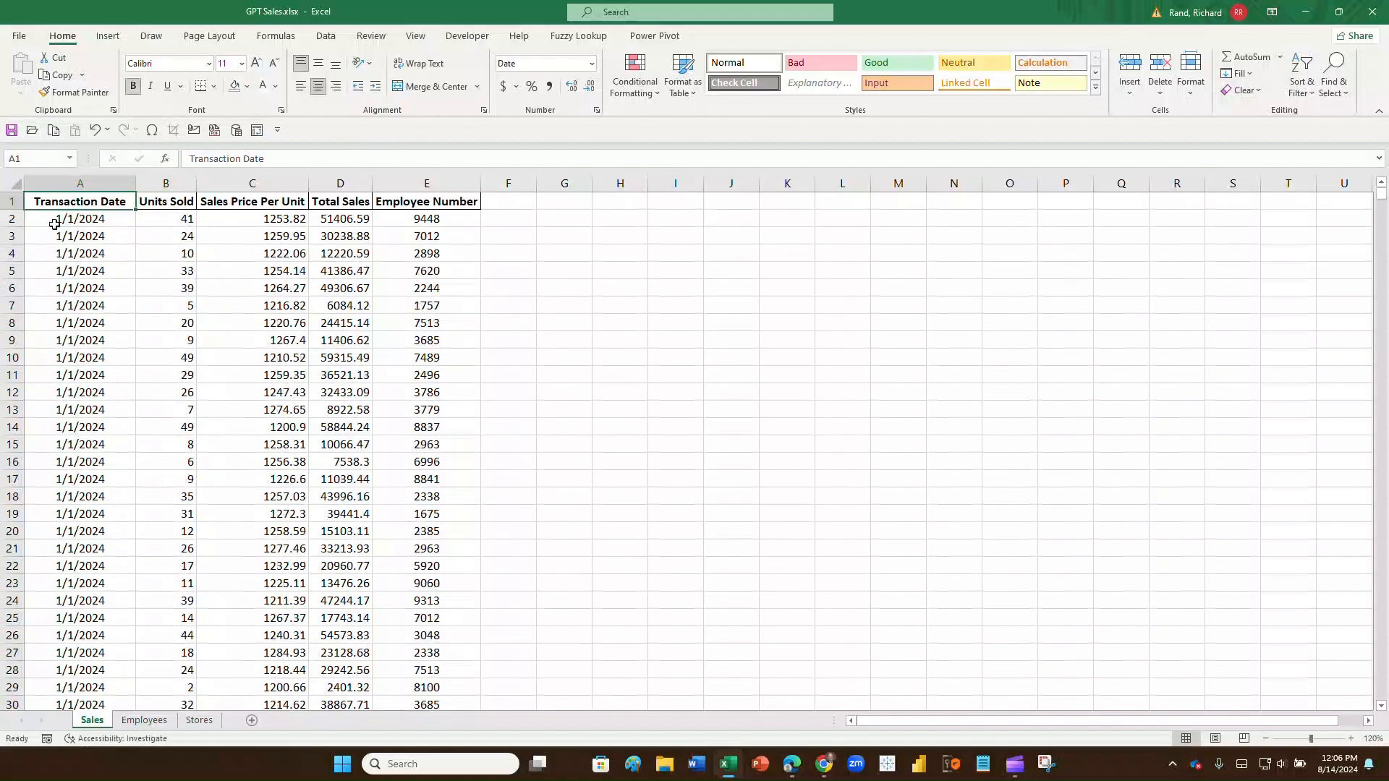
left_click(54, 224)
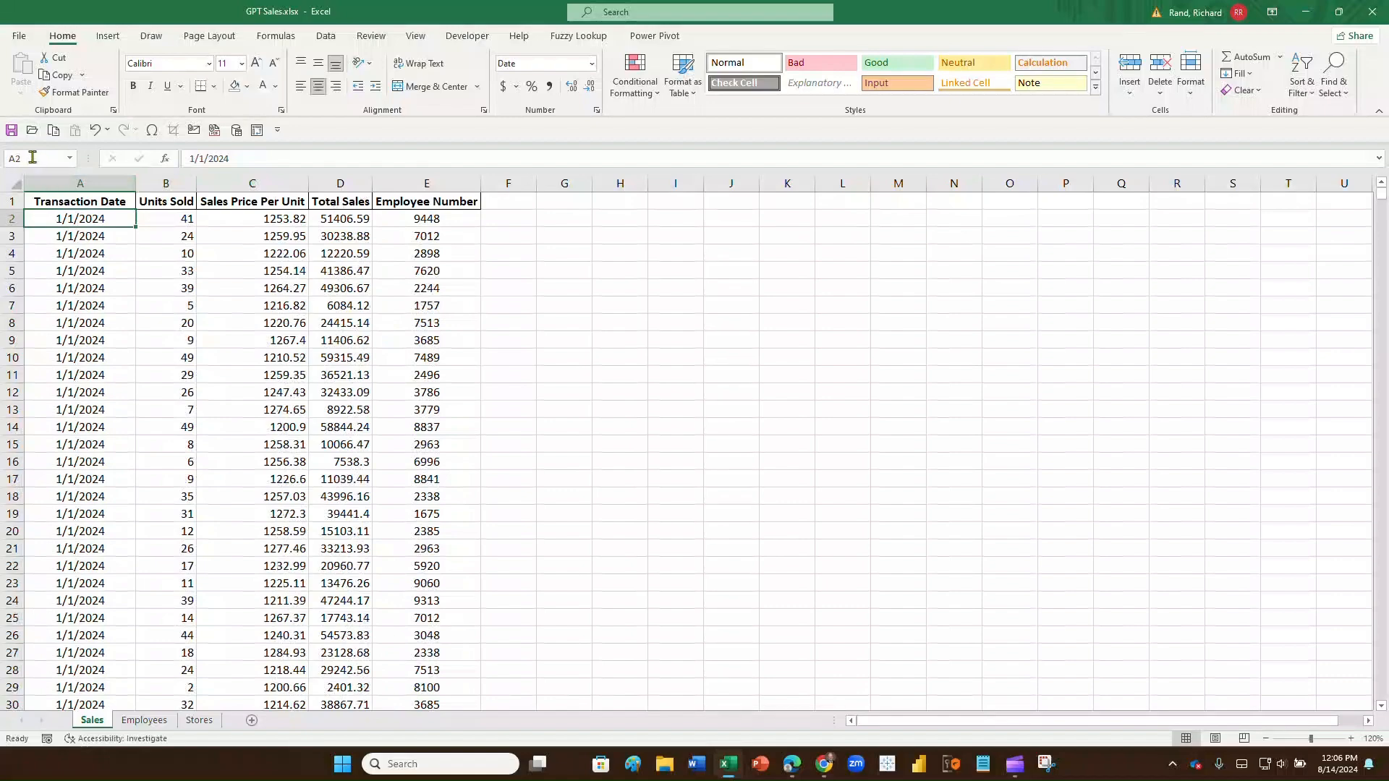
Step: Turn on the screen magnifier and select the named range for the sales price per unit
key("super+plus")
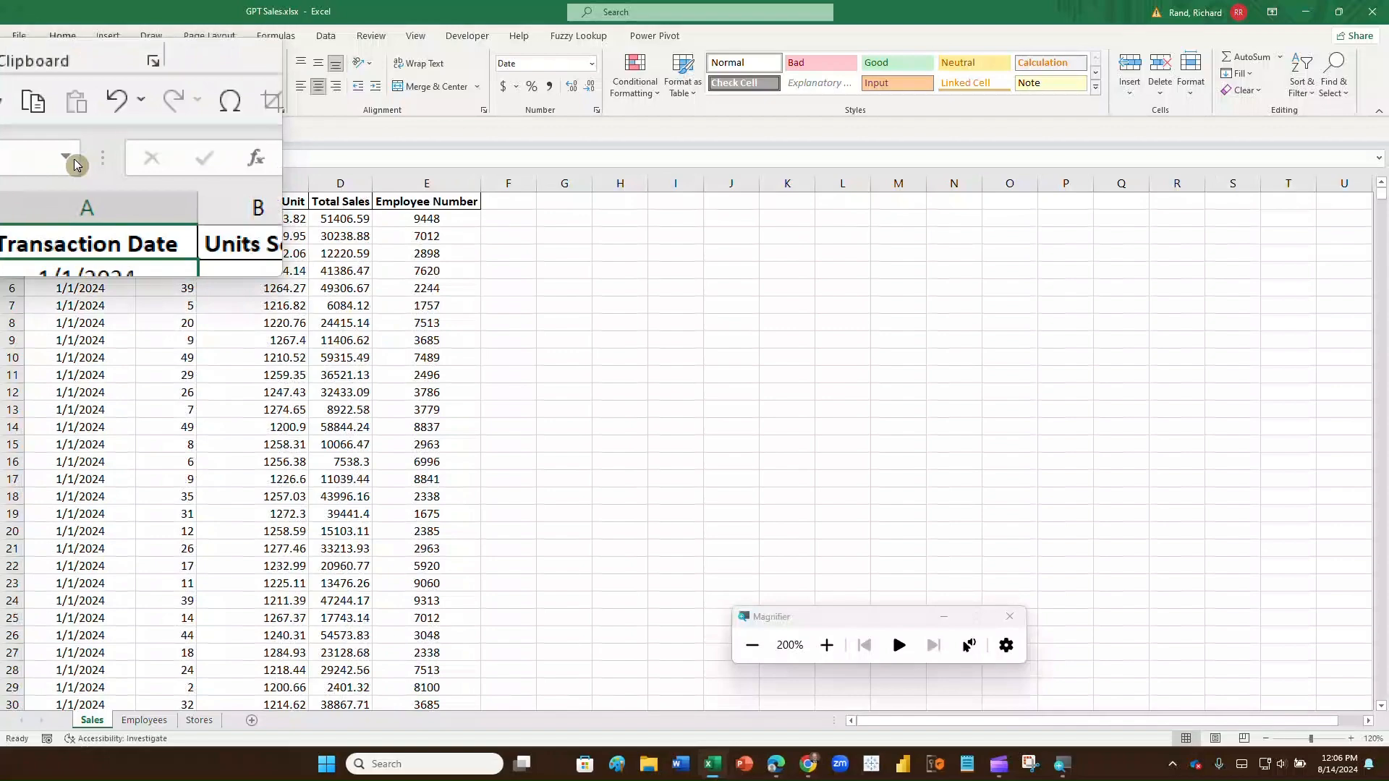
left_click(72, 158)
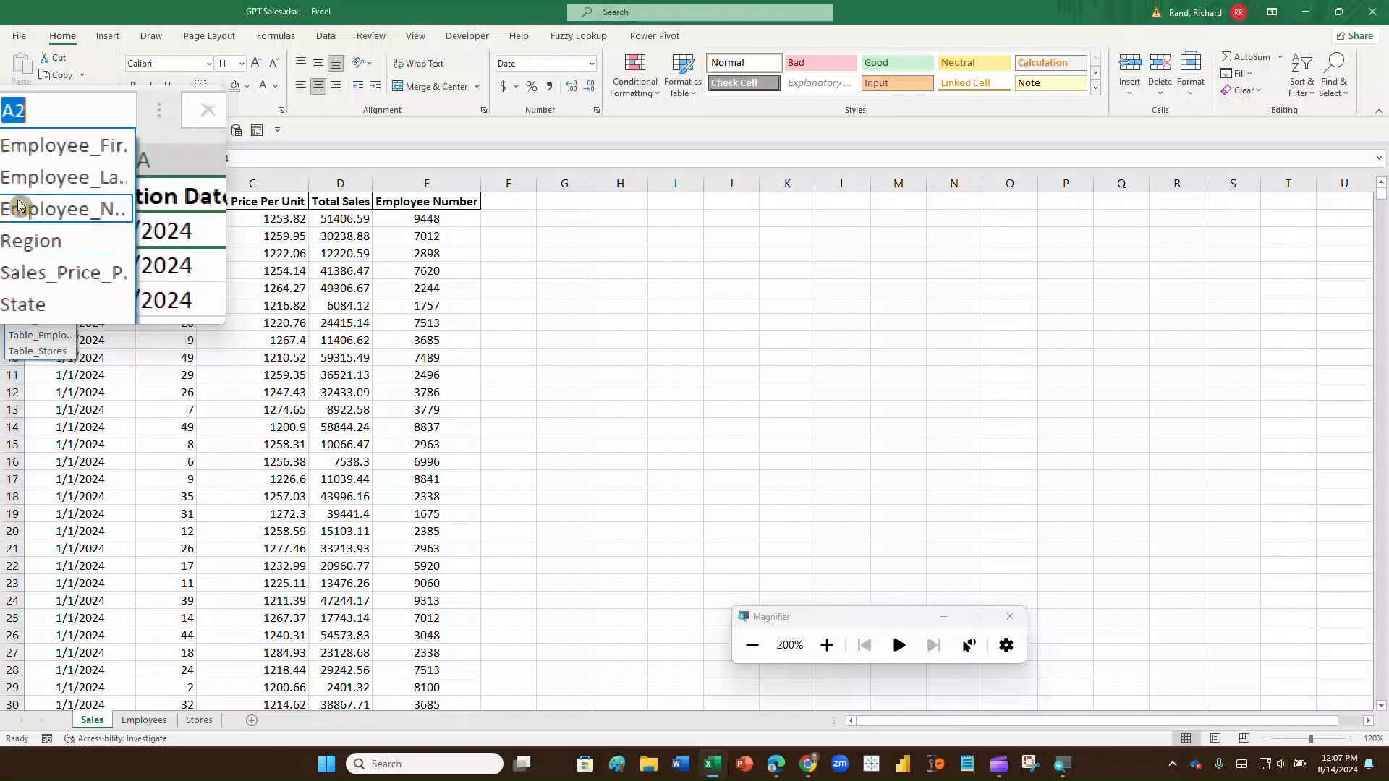
left_click(15, 241)
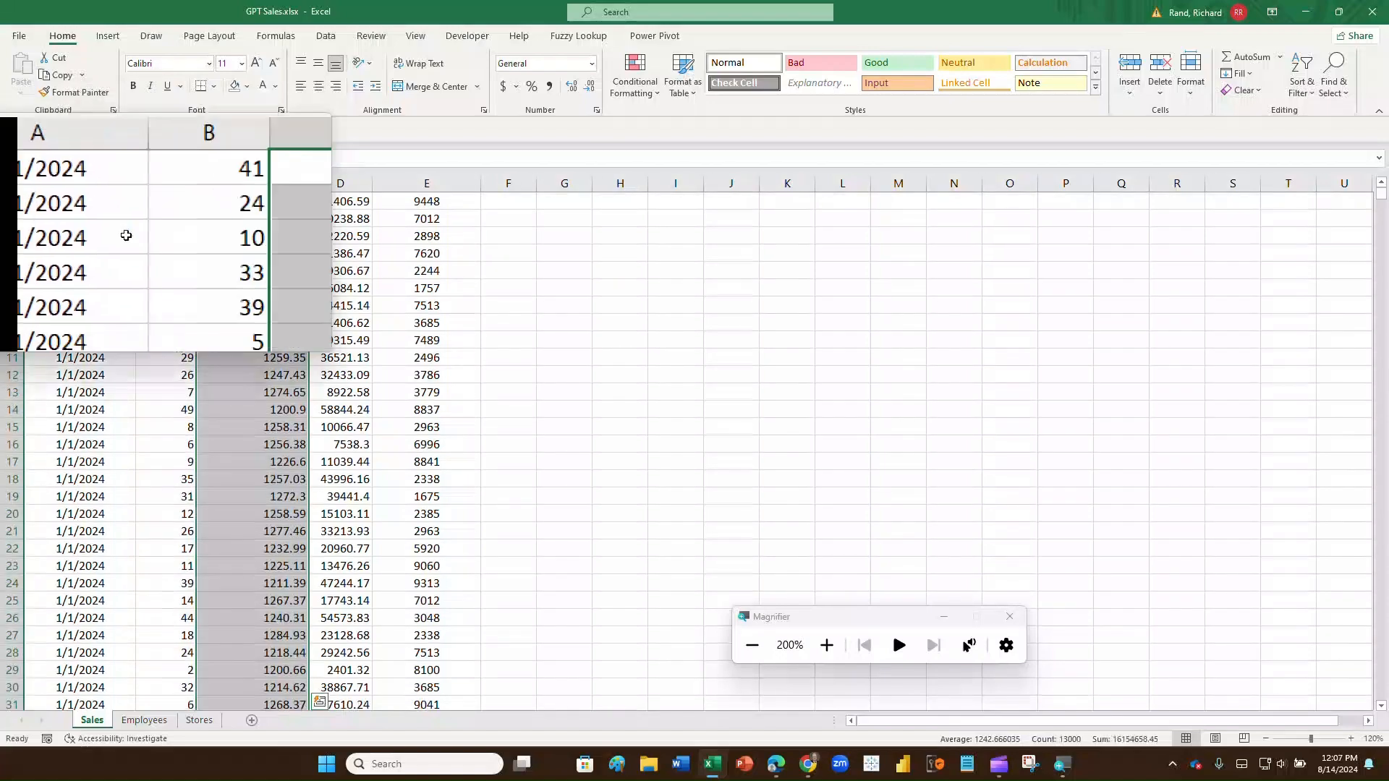
scroll(249, 232, "up", 1)
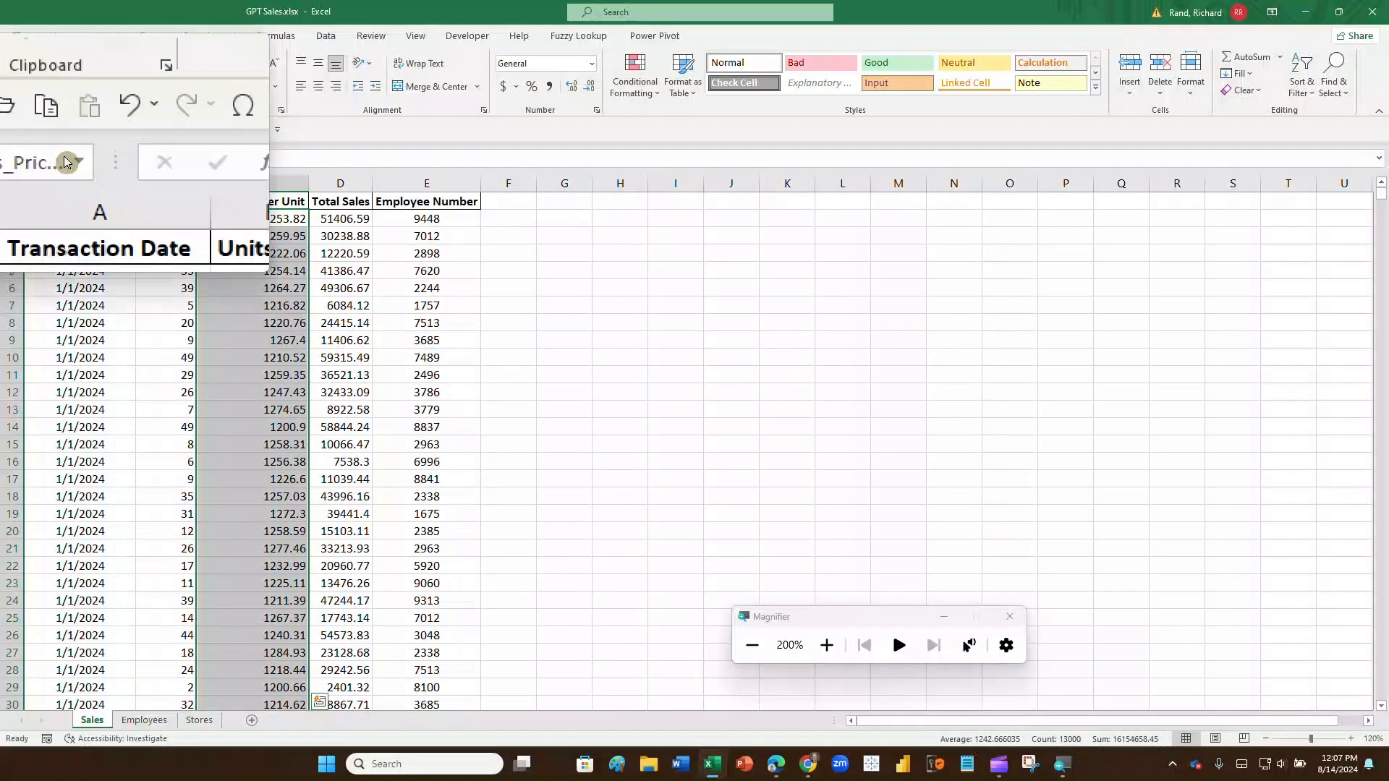
Step: Jump to the named range for employee last names, followed by the Region named range on the Stores sheet
left_click(66, 162)
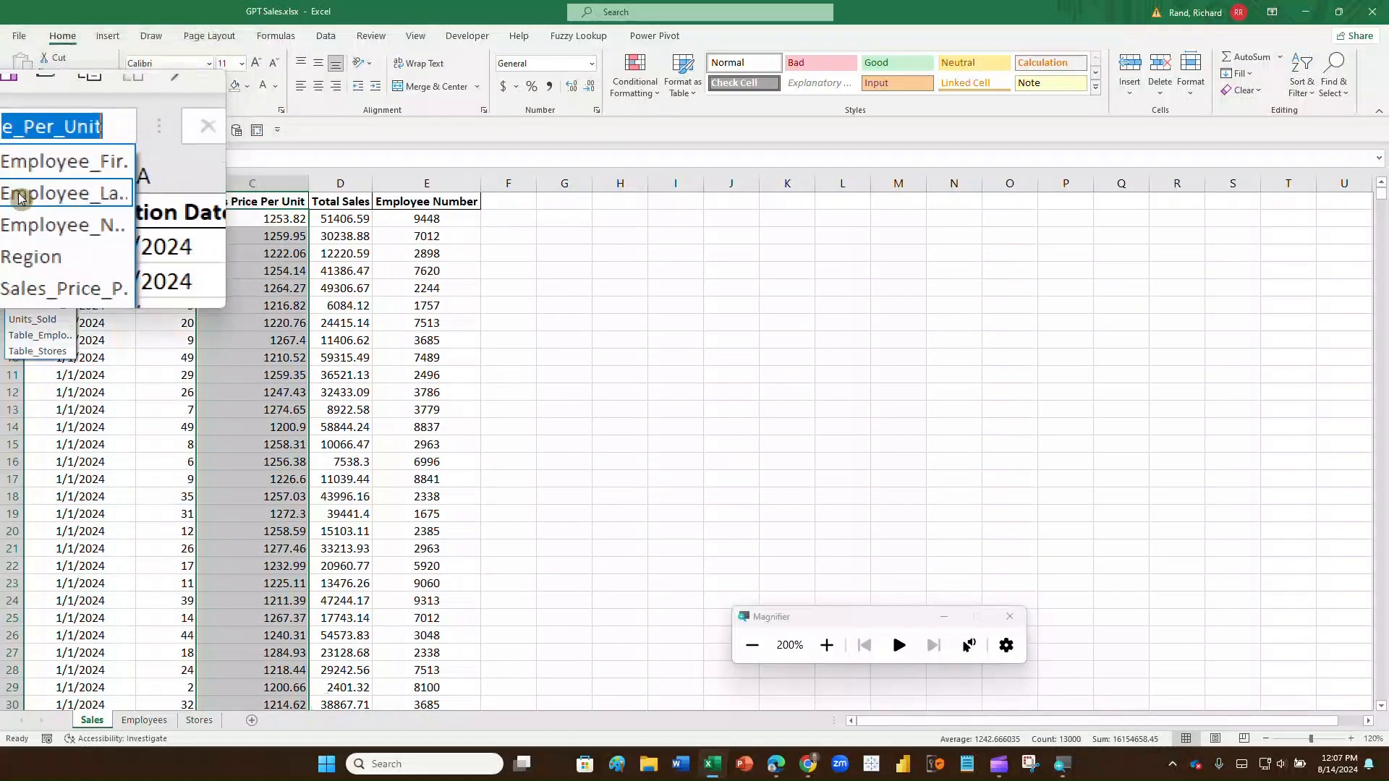
left_click(19, 194)
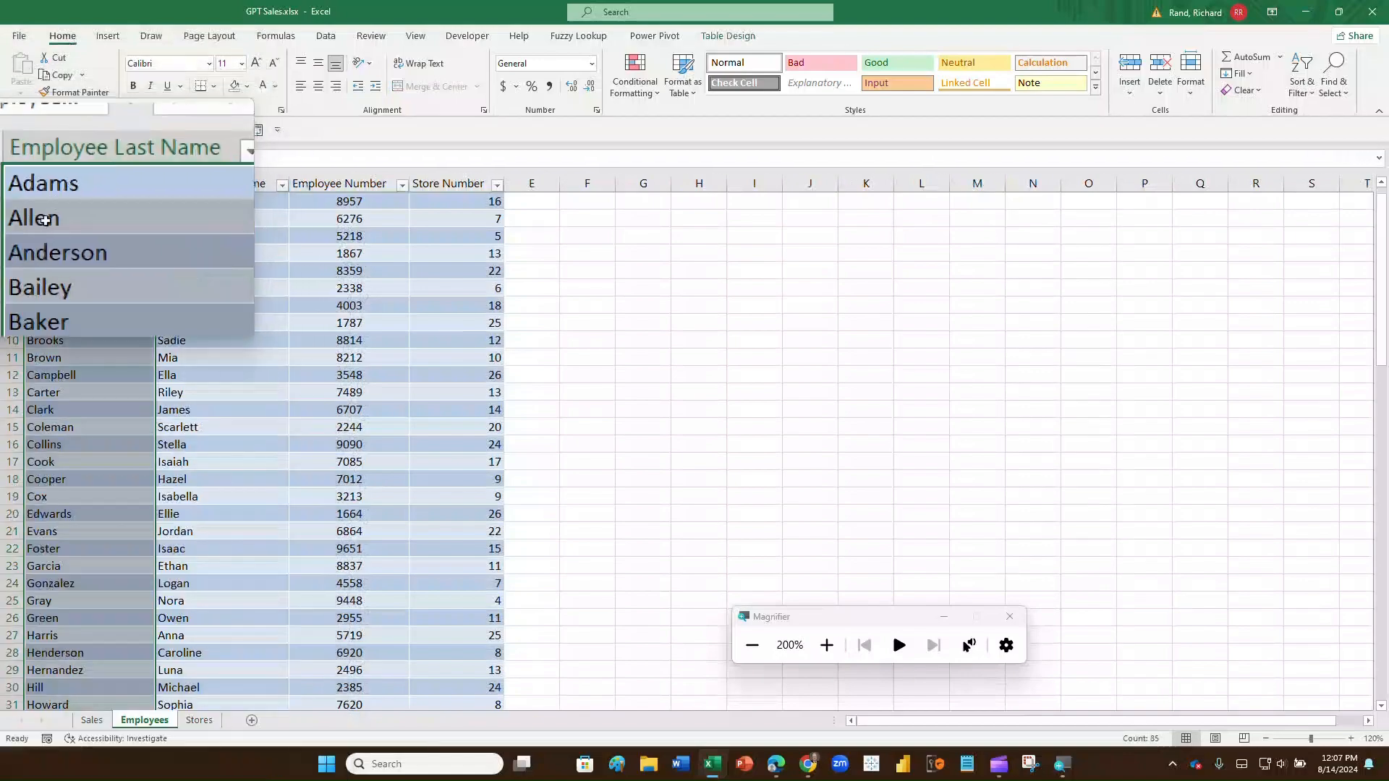
left_click(62, 157)
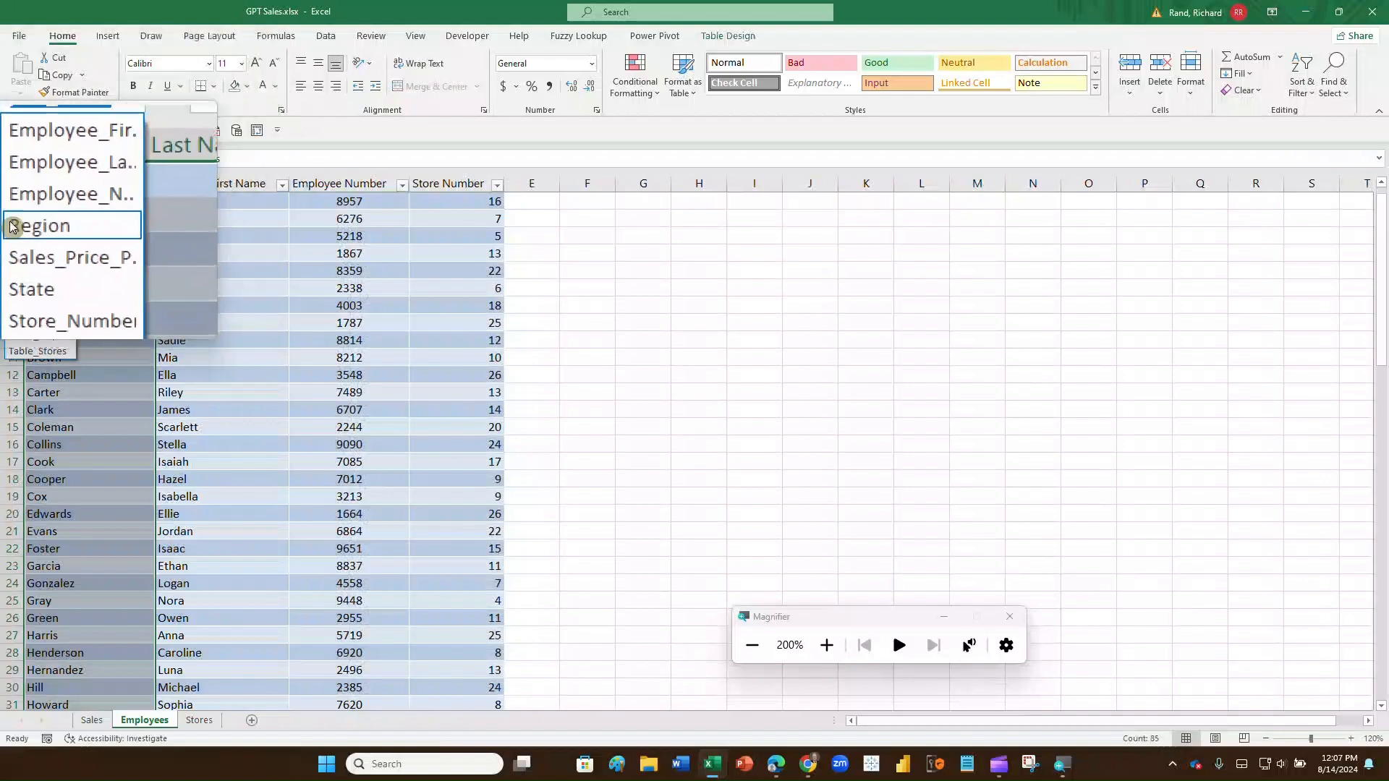
left_click(13, 226)
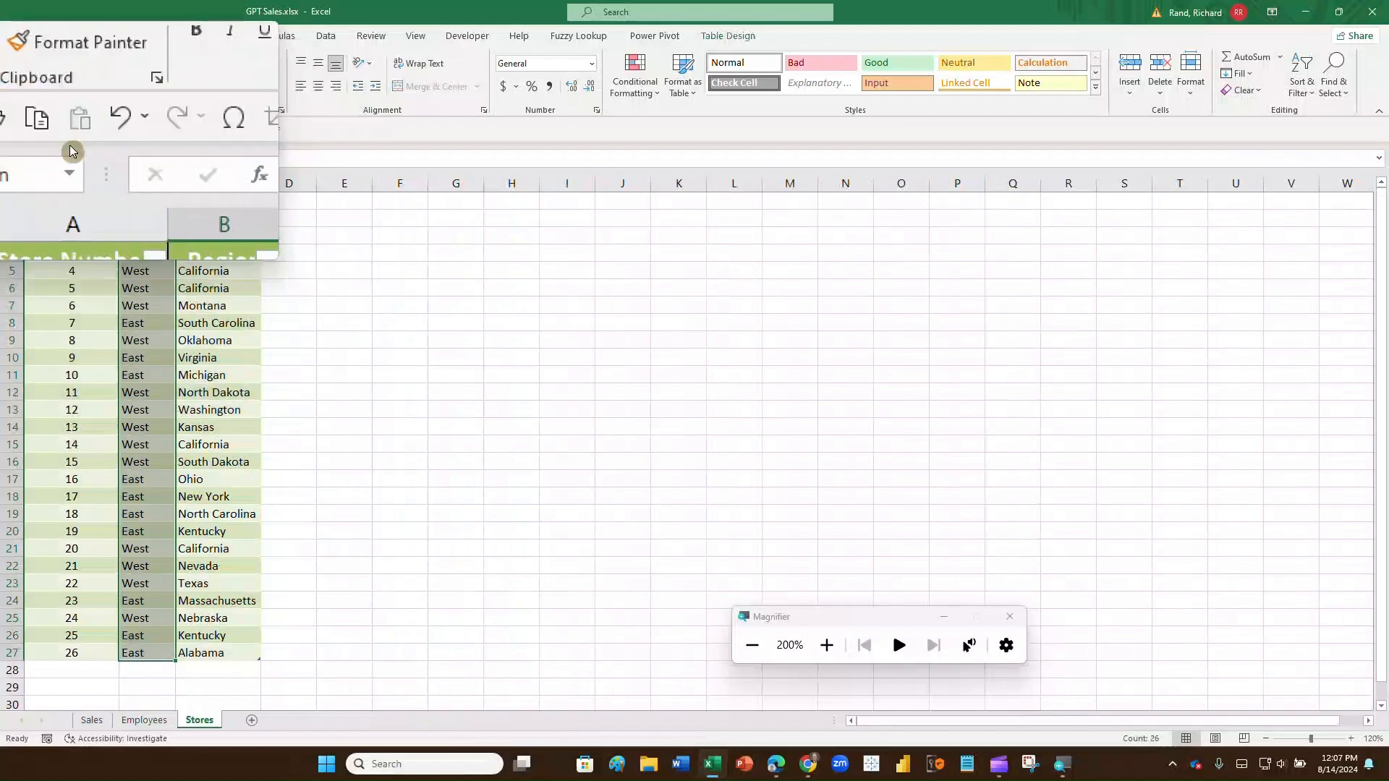
Step: Select the whole employee table by its name and return to the Sales sheet
left_click(70, 157)
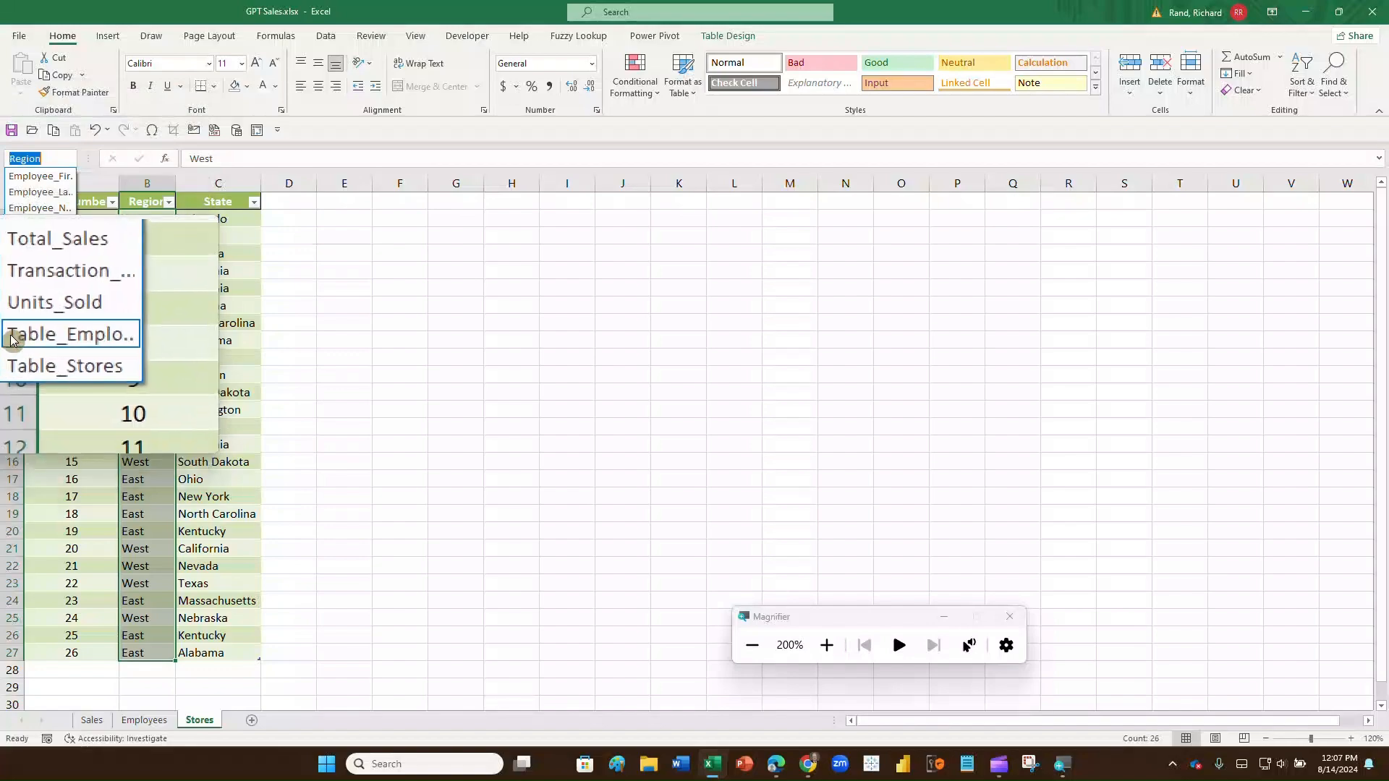
left_click(11, 340)
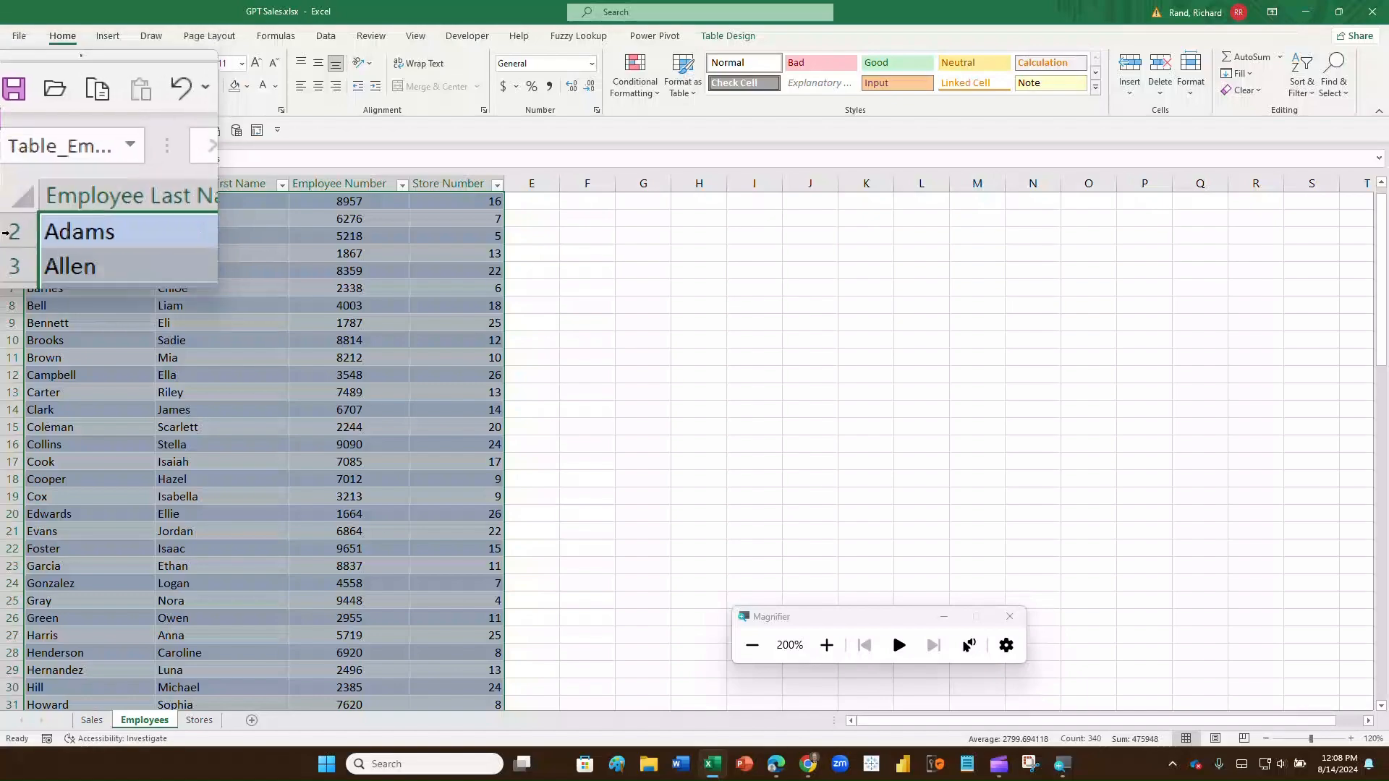
left_click(79, 722)
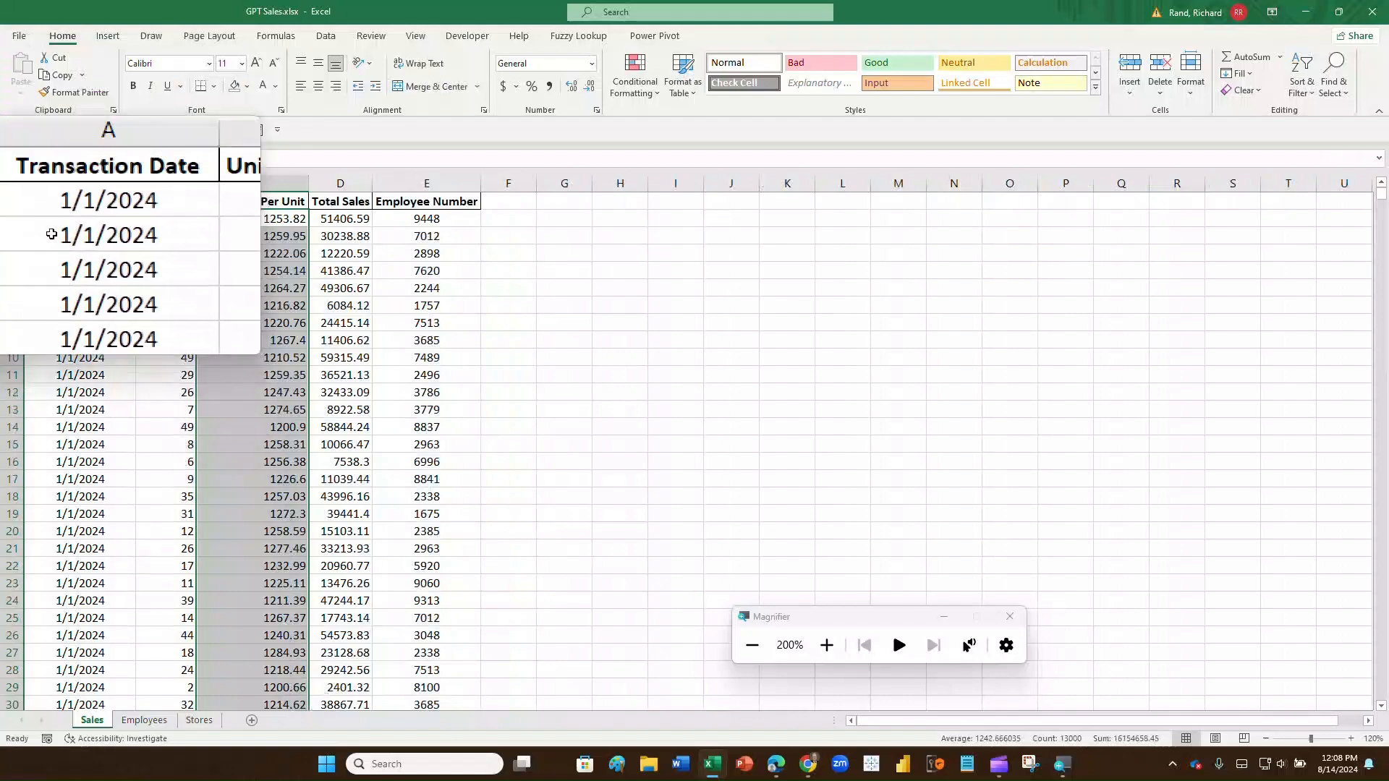
Step: Starting from cell A1, page down through the Sales data to the 1/3/2024 transactions
left_click(46, 204)
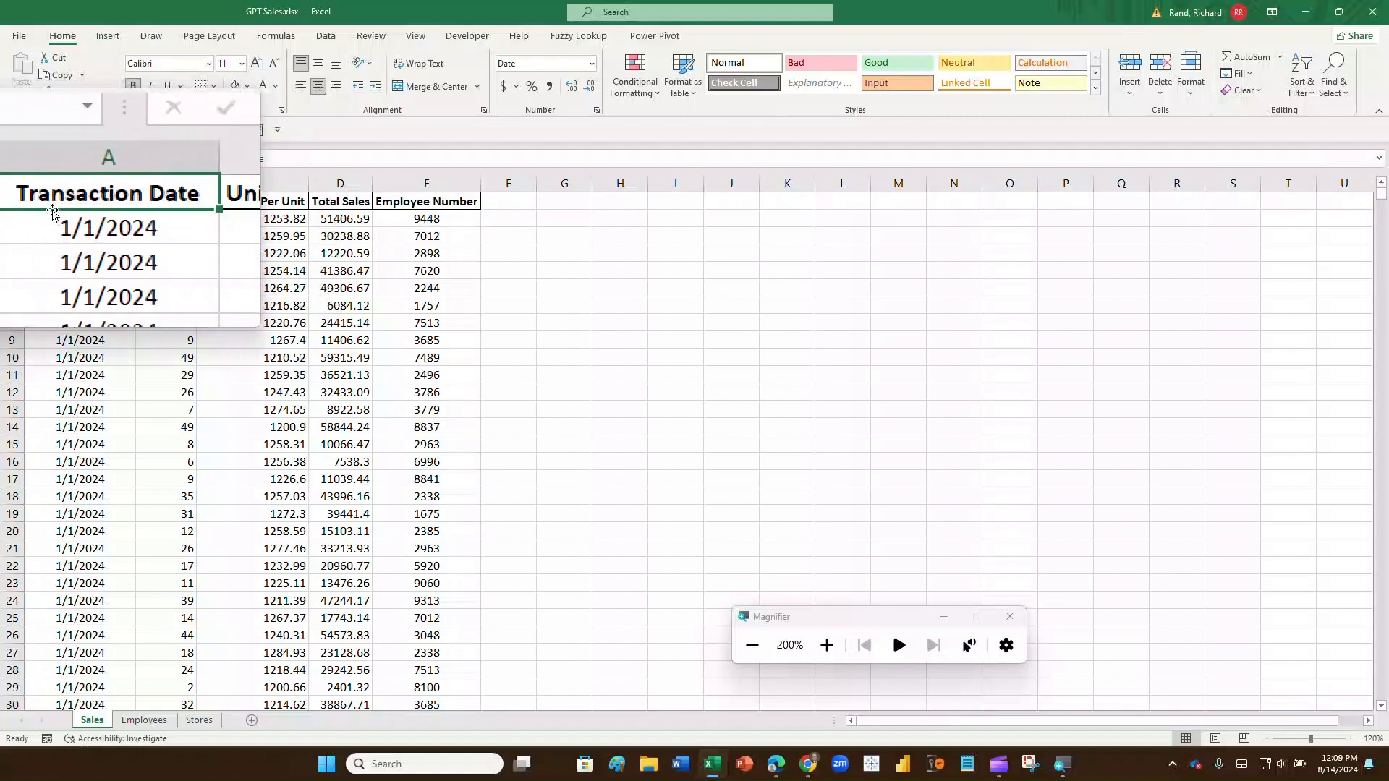
key("Page_Down")
key("Page_Down")
key("Page_Down")
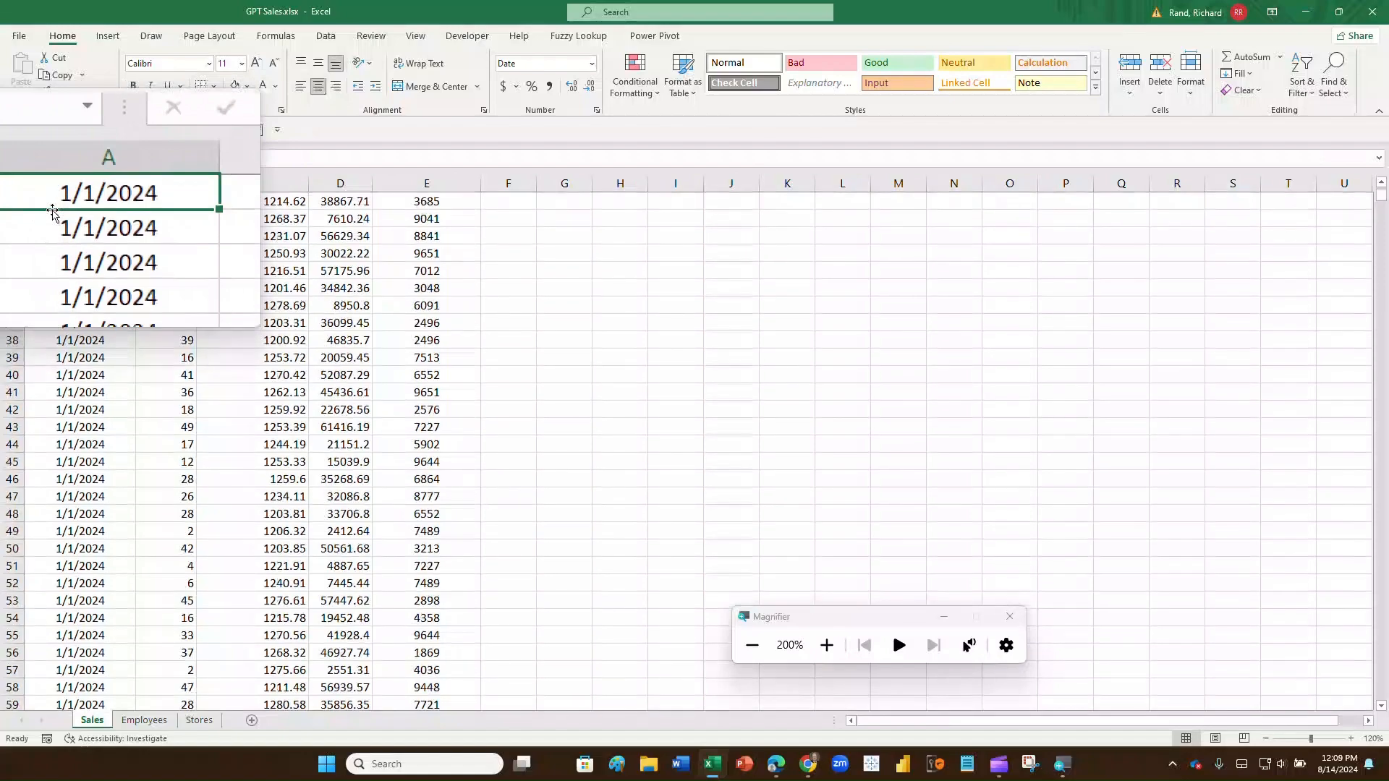
key("Page_Down")
key("Page_Down")
key("Page_Down")
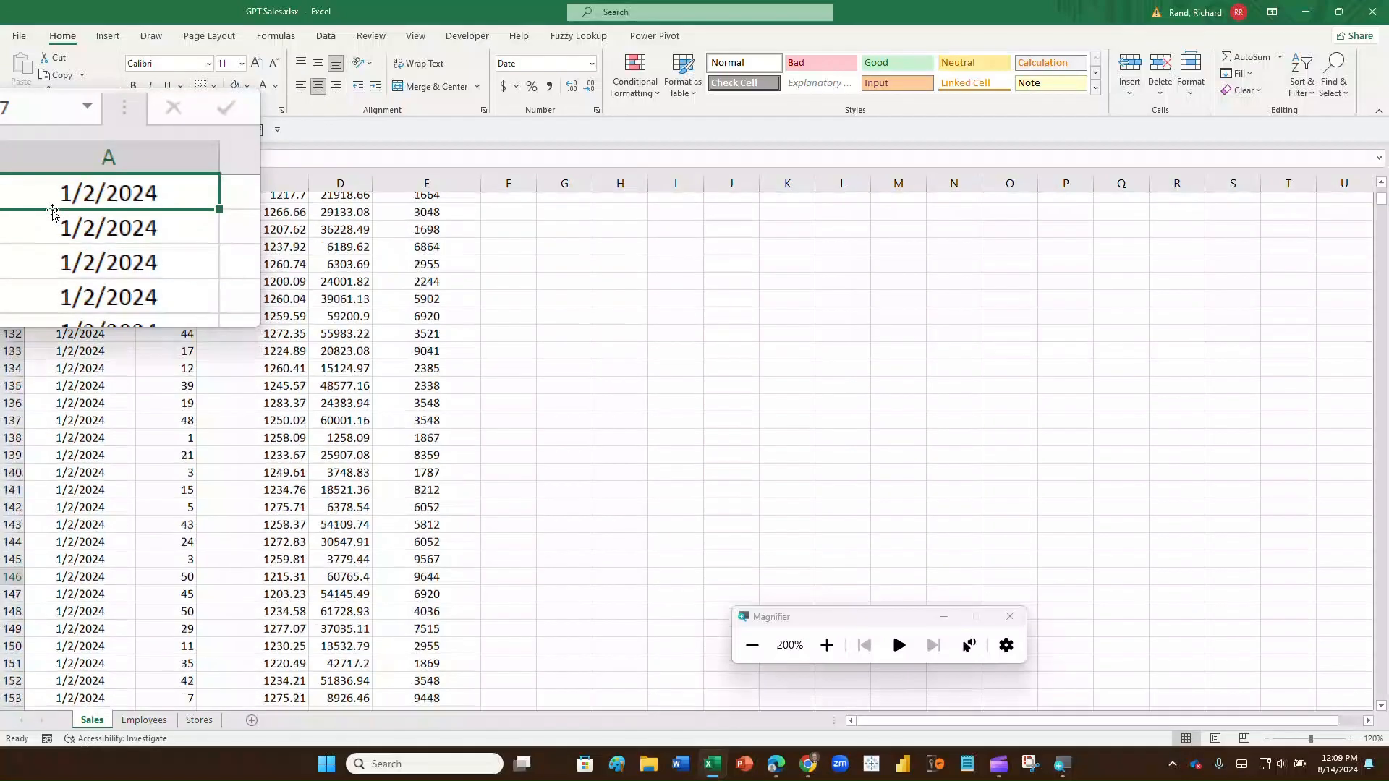
key("Page_Down")
key("Page_Down")
key("Page_Down")
key("Page_Down")
key("Page_Down")
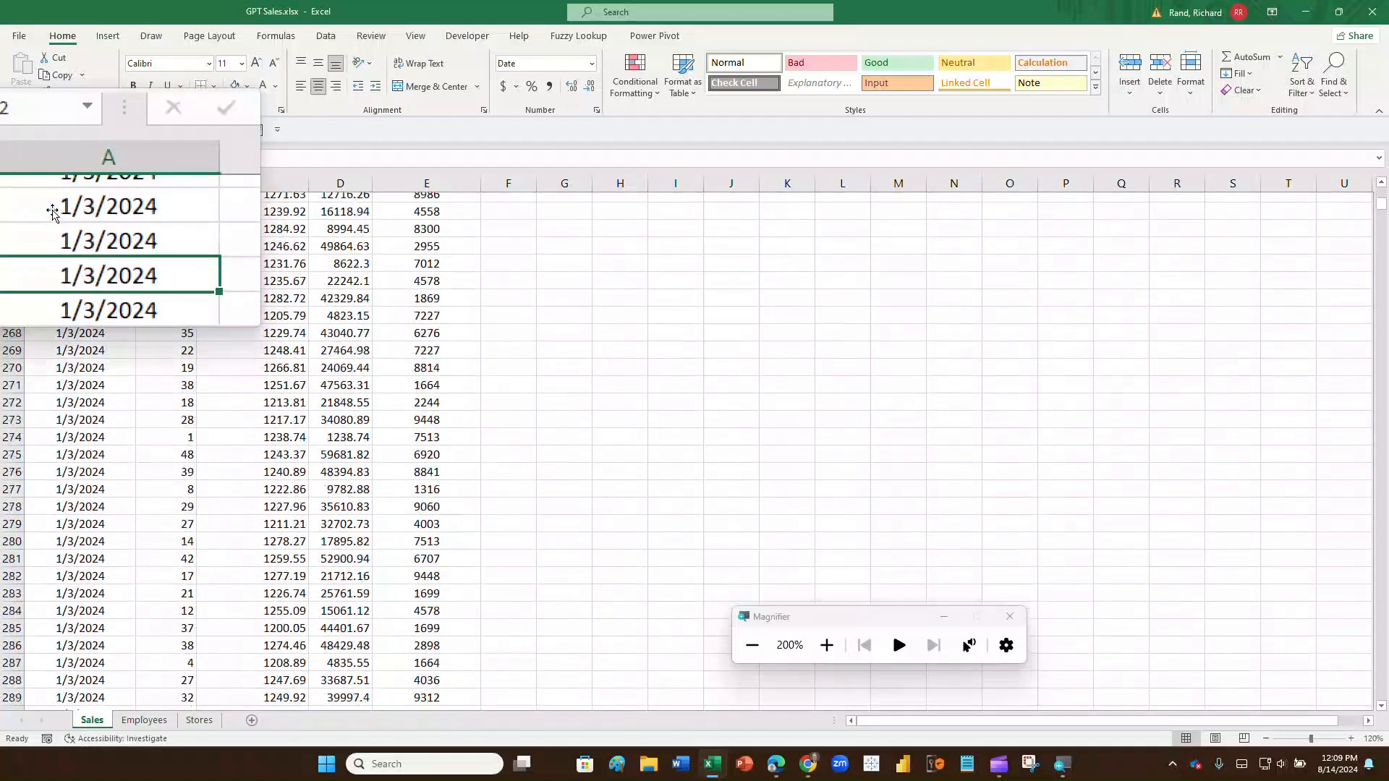
Step: Page back up to the first rows of the Sales data
key("Page_Up")
key("Page_Up")
key("Page_Up")
key("Page_Up")
key("Page_Up")
key("Page_Up")
key("Page_Up")
key("Page_Up")
key("Page_Up")
key("Page_Up")
key("Page_Up")
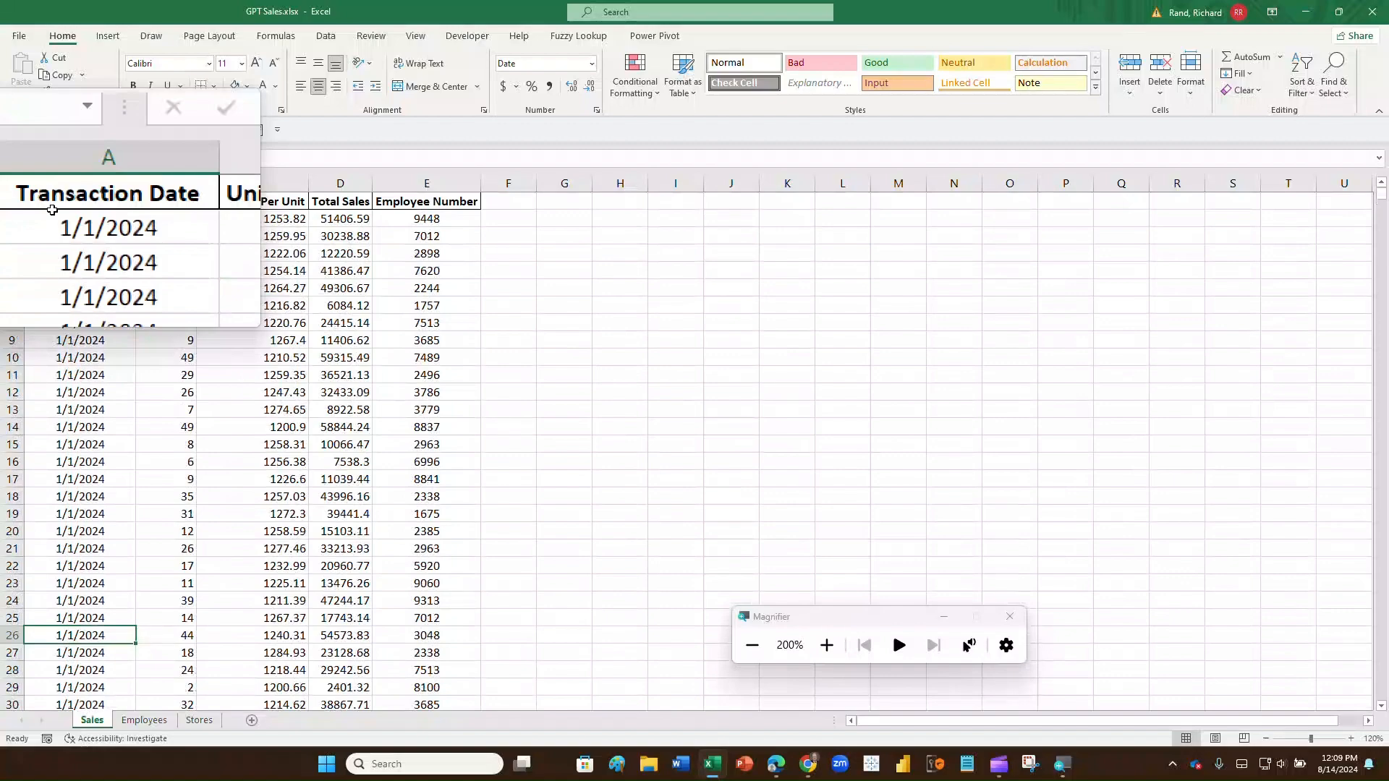
Step: Move one screen right and back to column A, and one screen down and back up
key("alt")
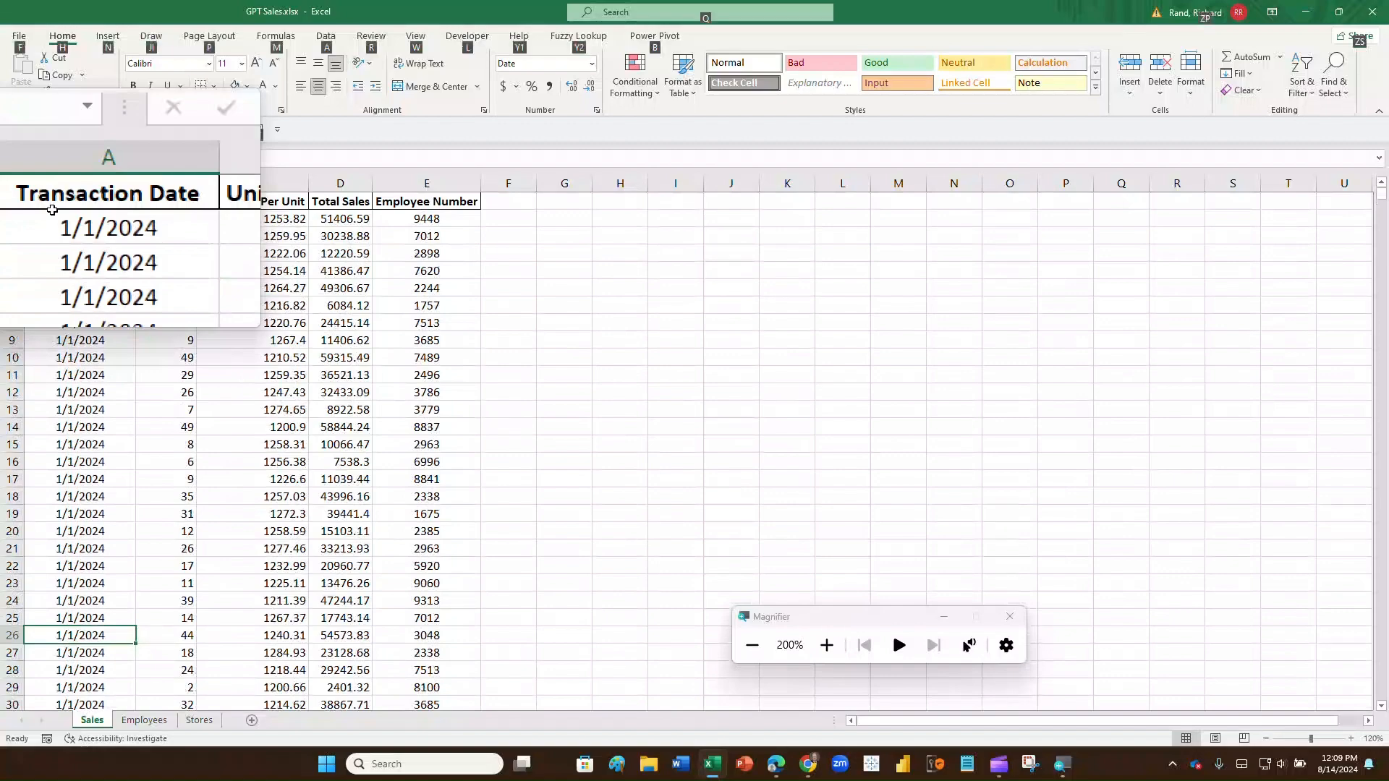
key("alt+Page_Down")
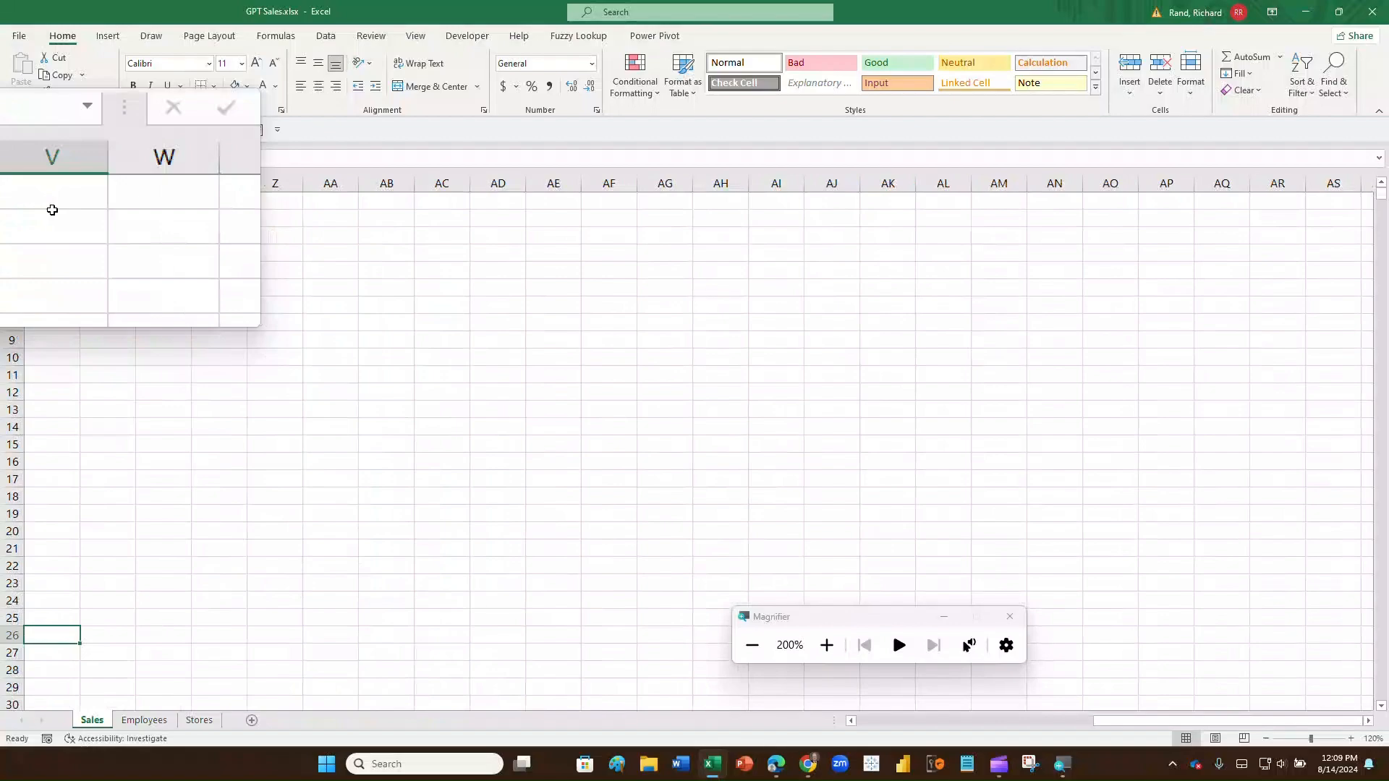
key("alt")
key("alt+Page_Up")
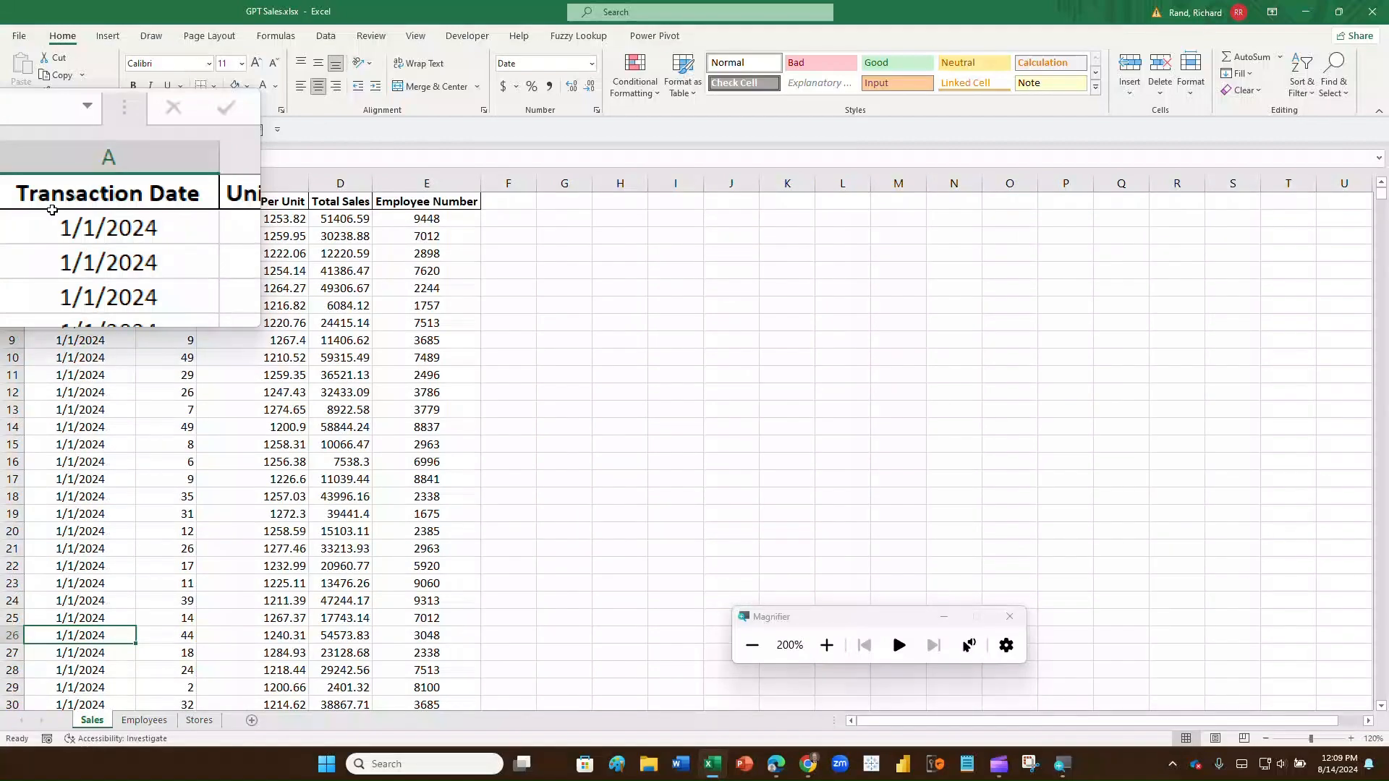
key("Page_Down")
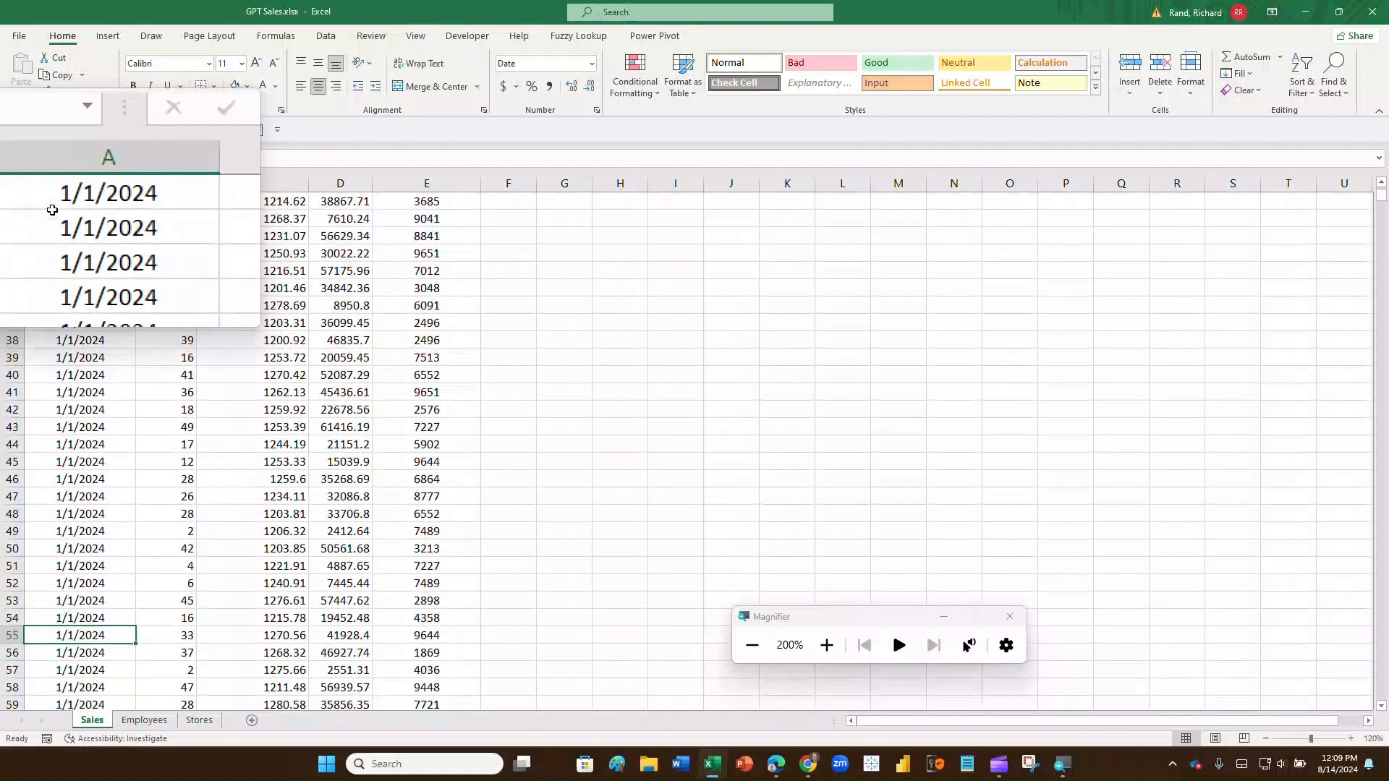
key("Page_Up")
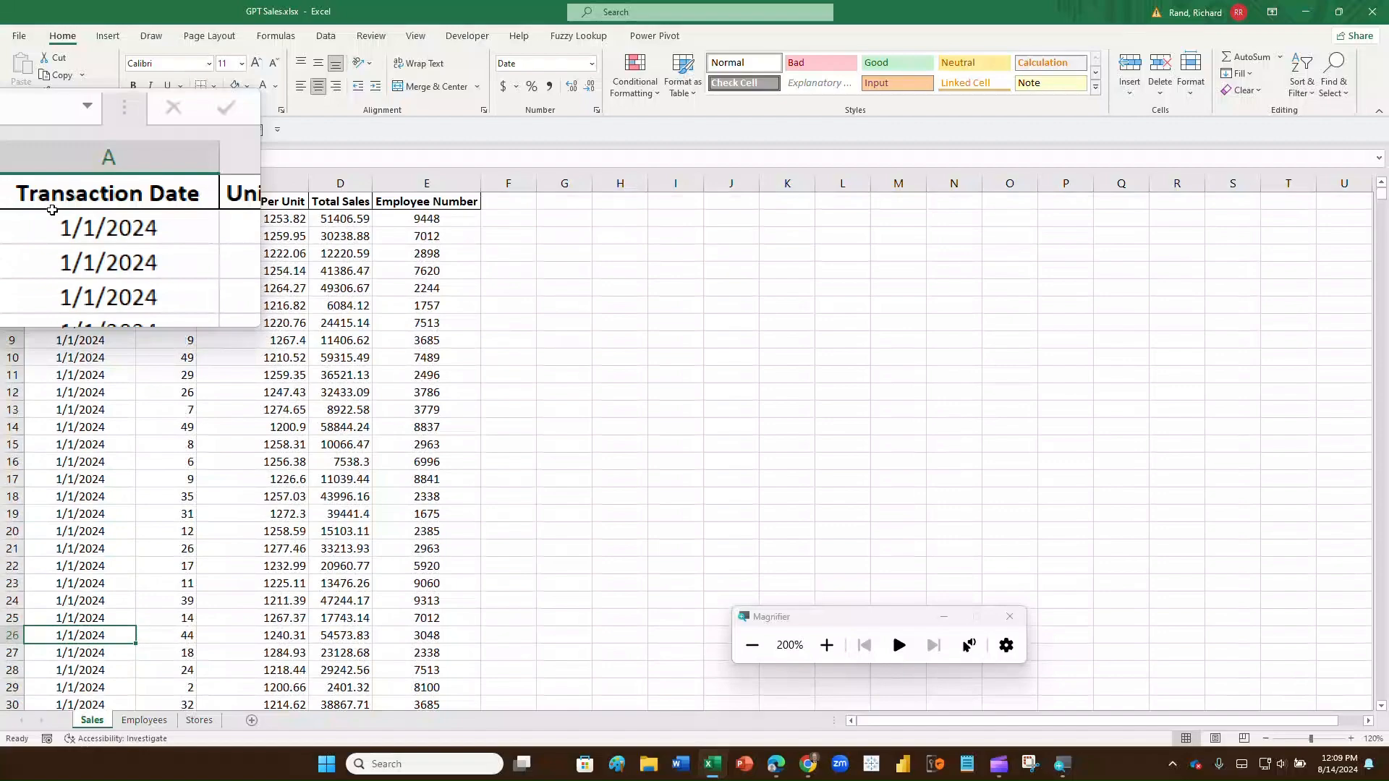
Step: Jump to the last entry in column A, return to A1, and jump to the last header in row 1 and back
key("ctrl+Down")
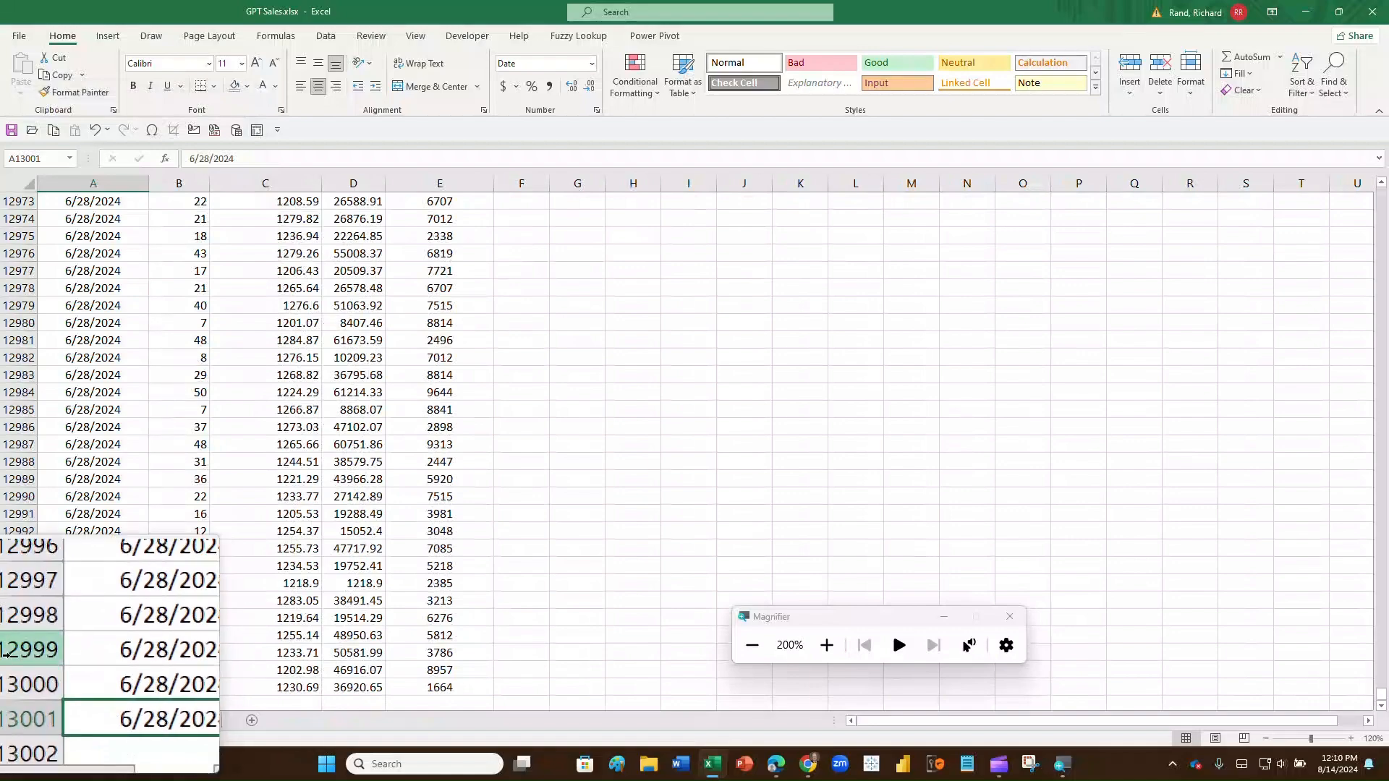
key("ctrl+Home")
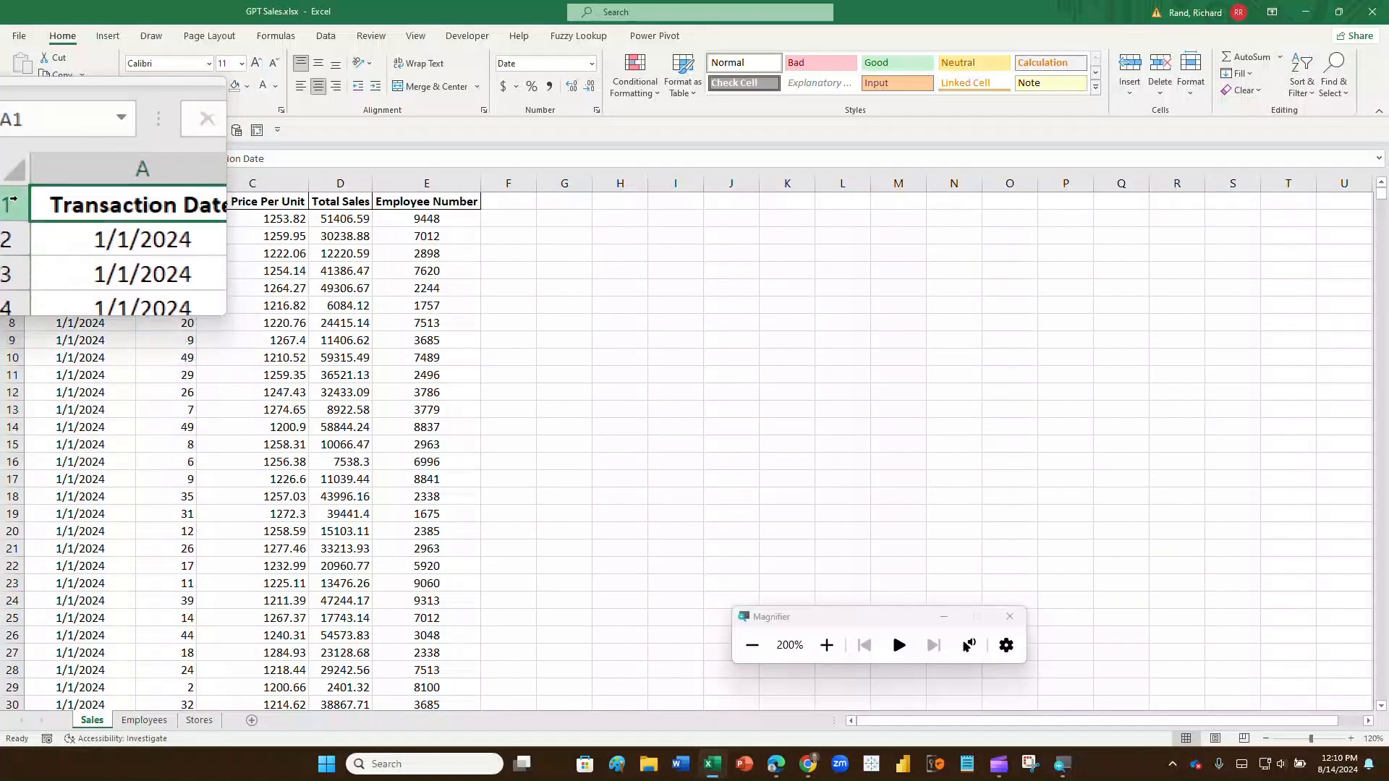
key("ctrl+Right")
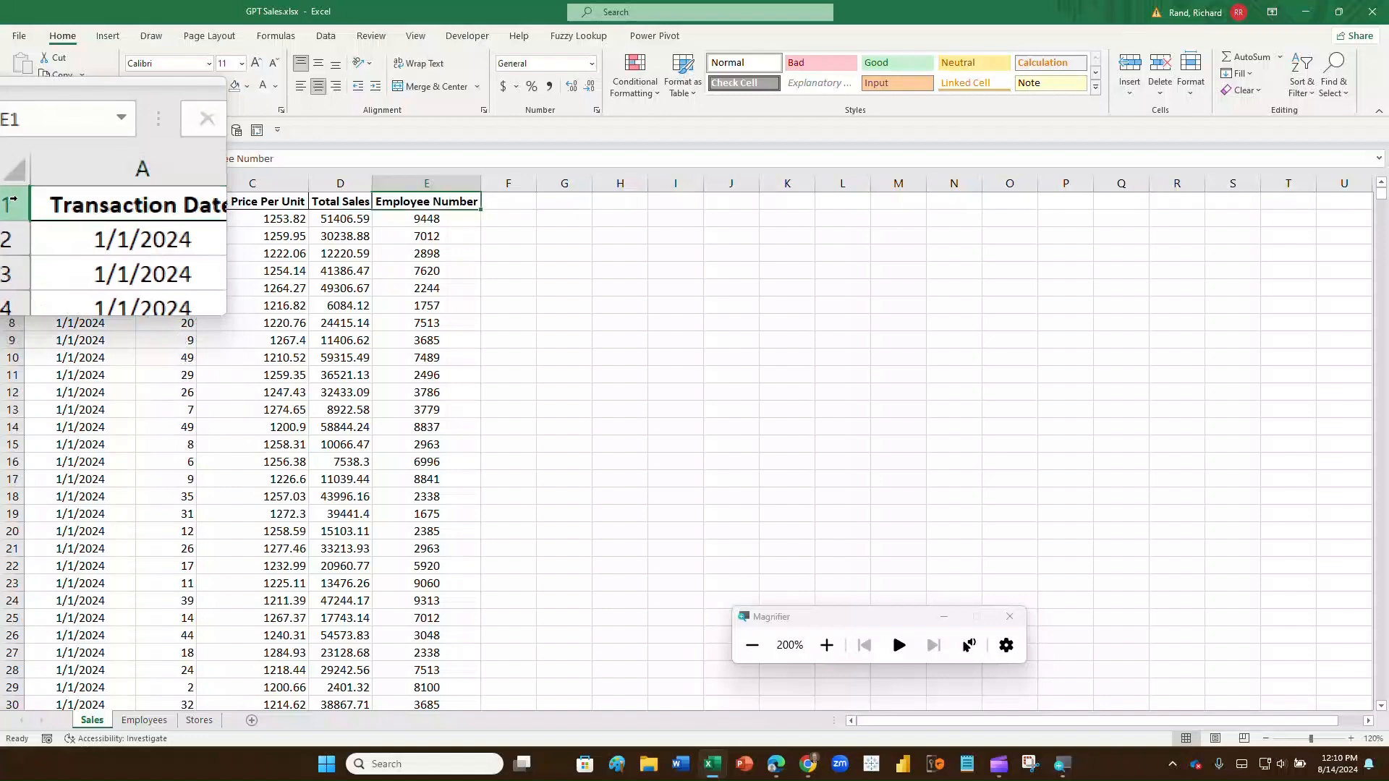
key("ctrl+Left")
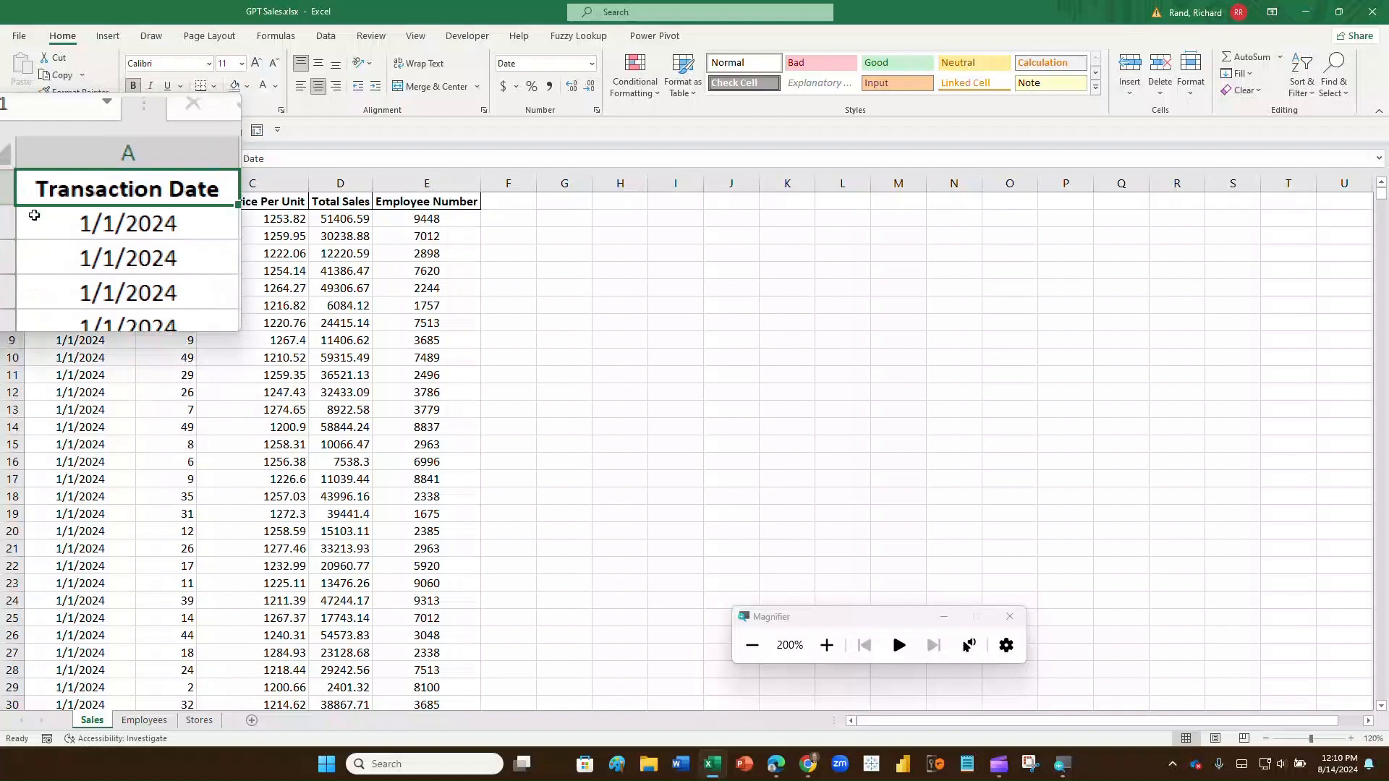
Step: Extend the selection from A1 over the whole sales data block down to E13001, and return to A1
key("ctrl+shift+Down")
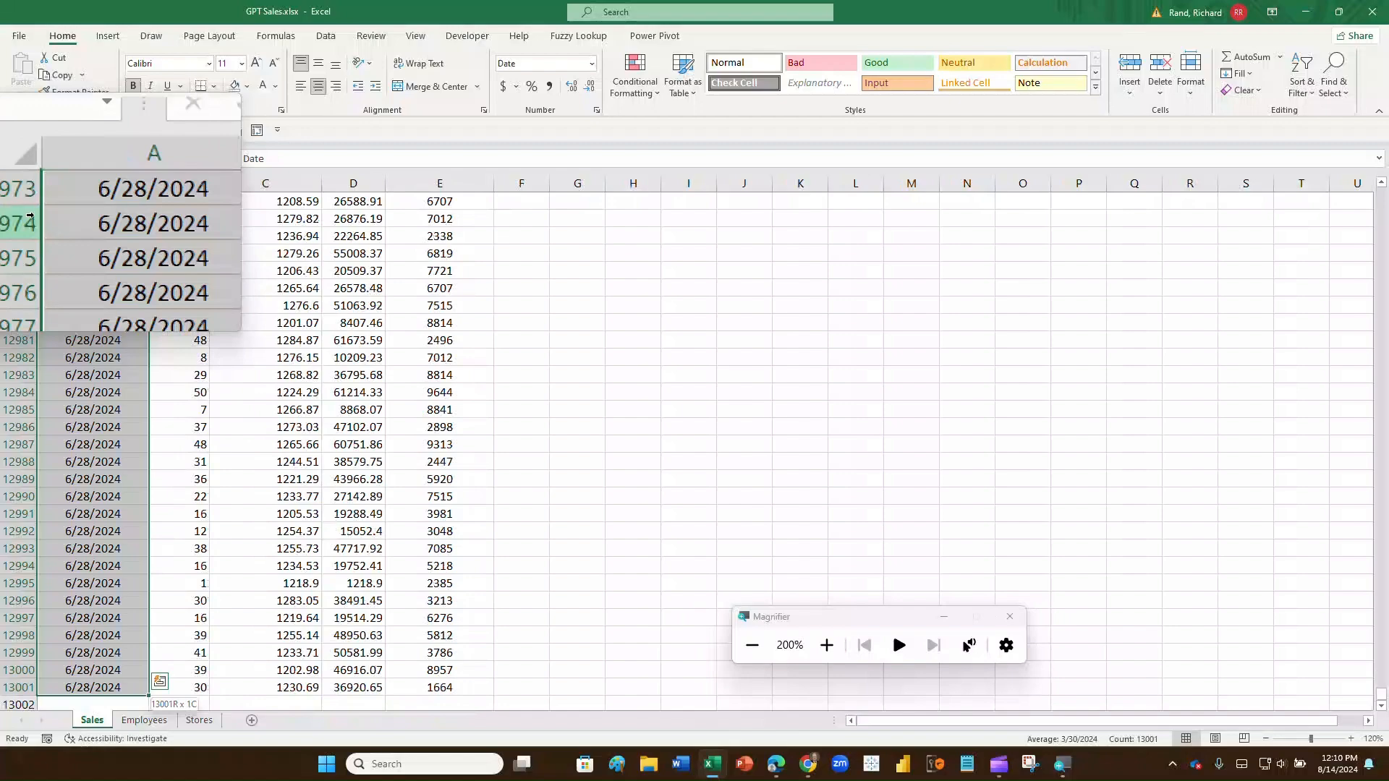
key("ctrl+shift+Right")
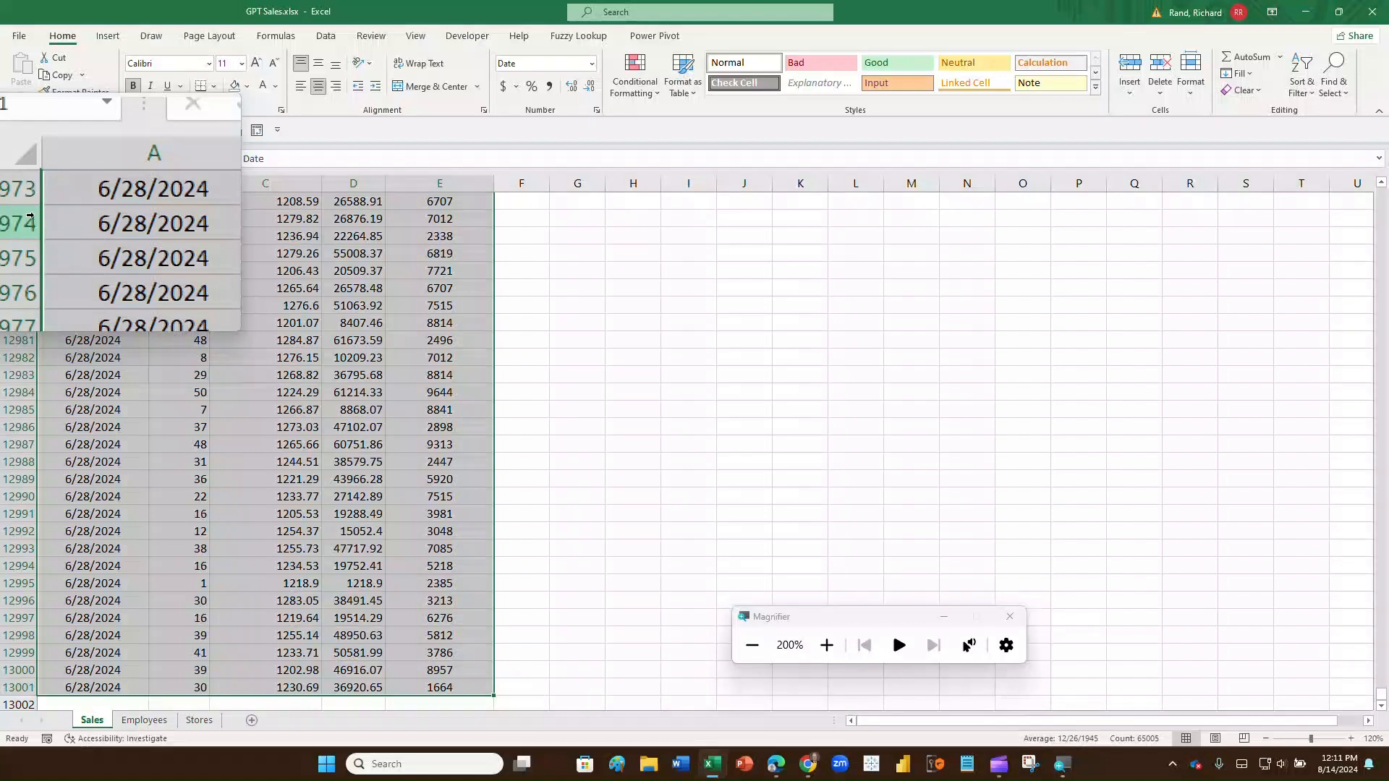
key("ctrl+Home")
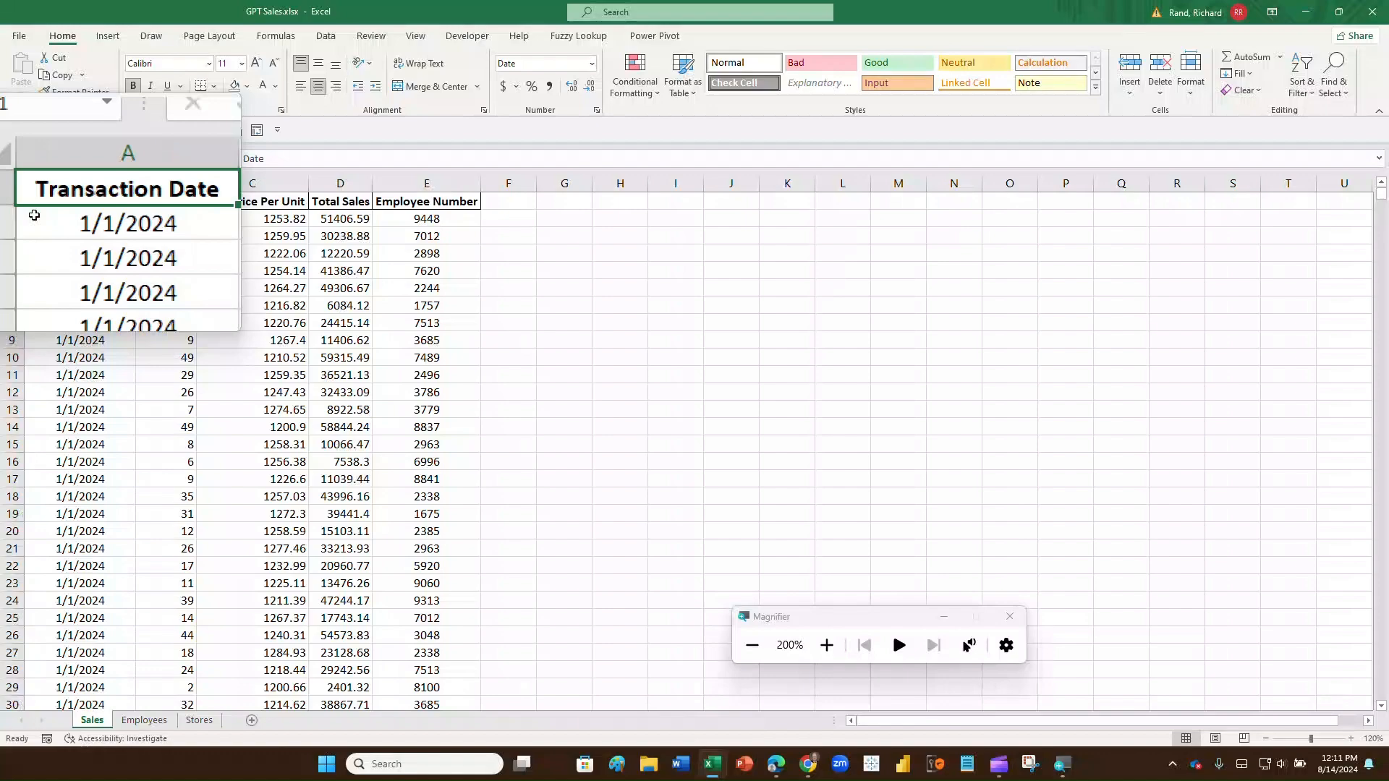
Step: Go to the sheet's last used cell, return to A1, and jump to the last entry in column A
key("ctrl+End")
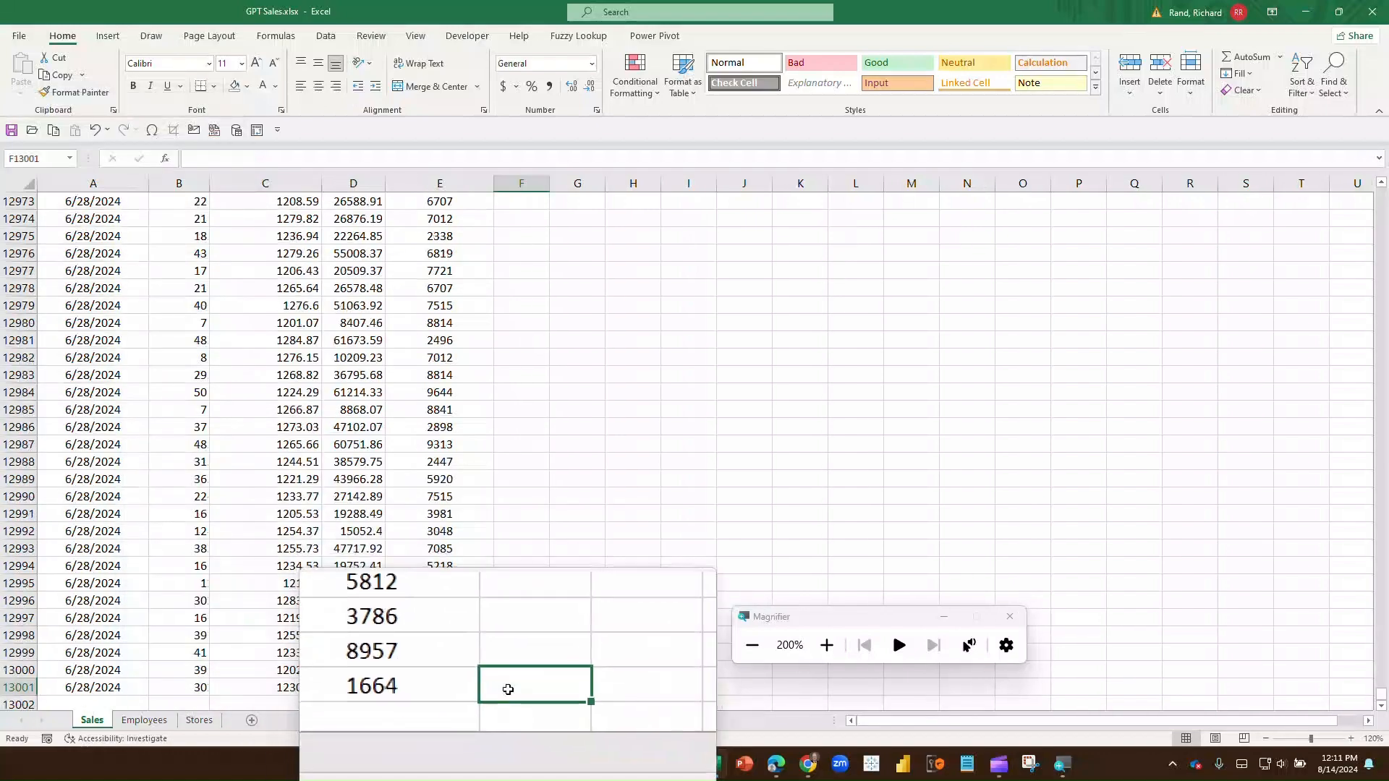
key("ctrl+Home")
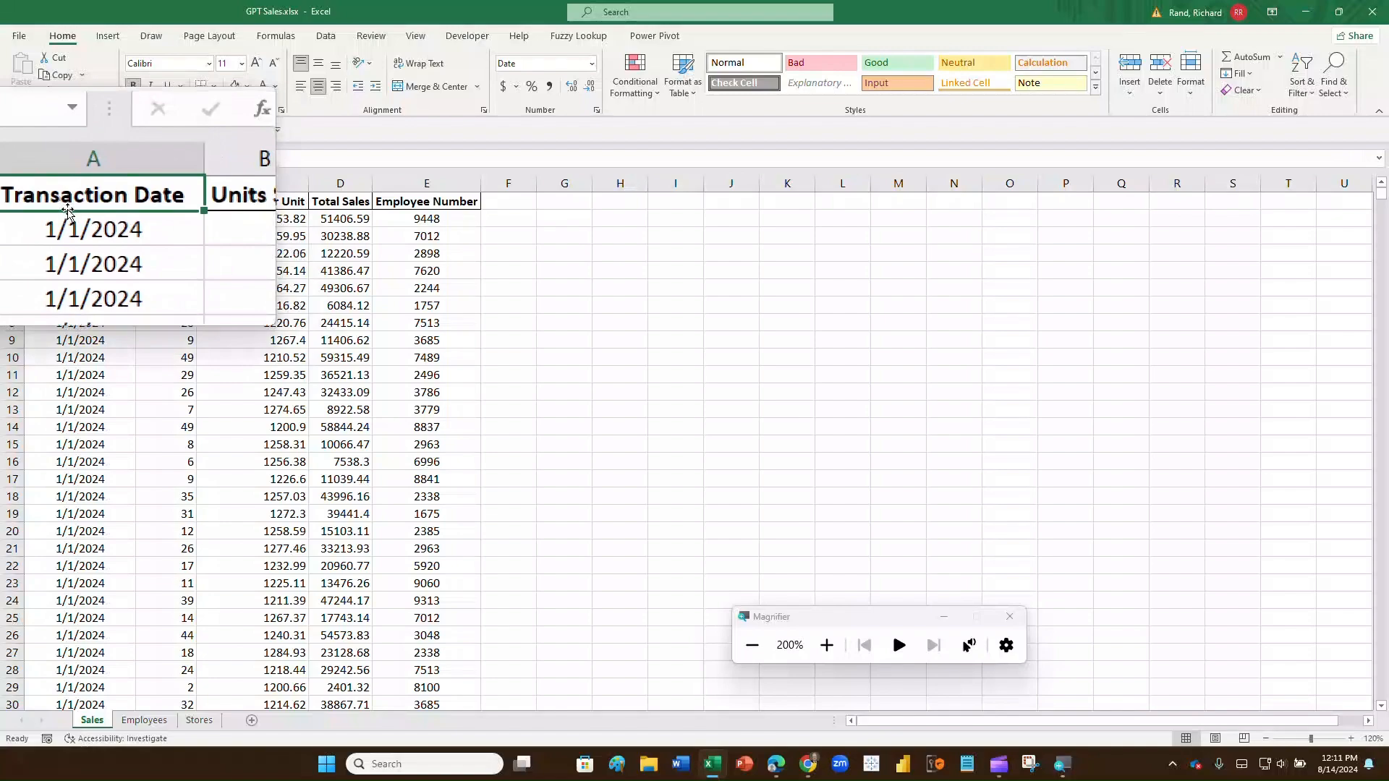
key("ctrl+Down")
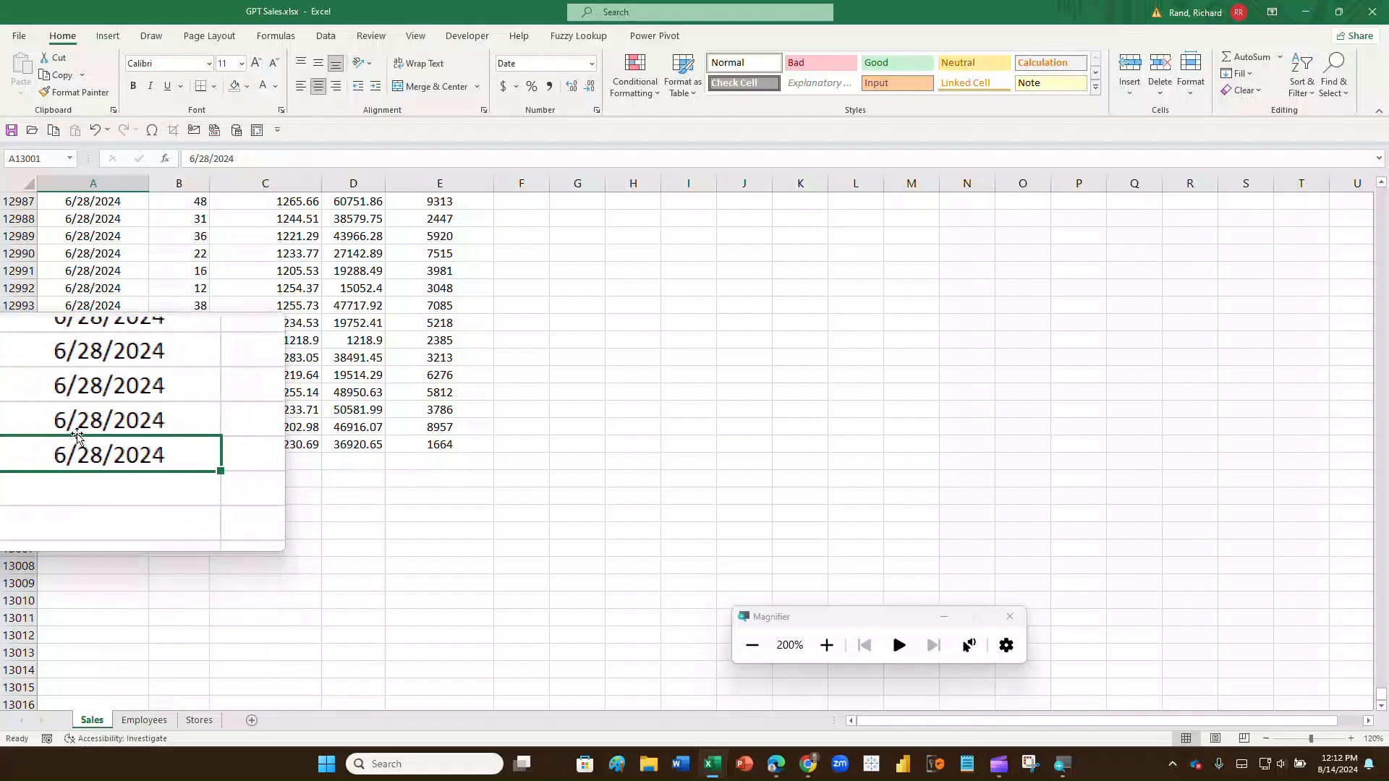
Step: Return to A1, jump to the last header in row 1, and jump back to A1
key("ctrl+Home")
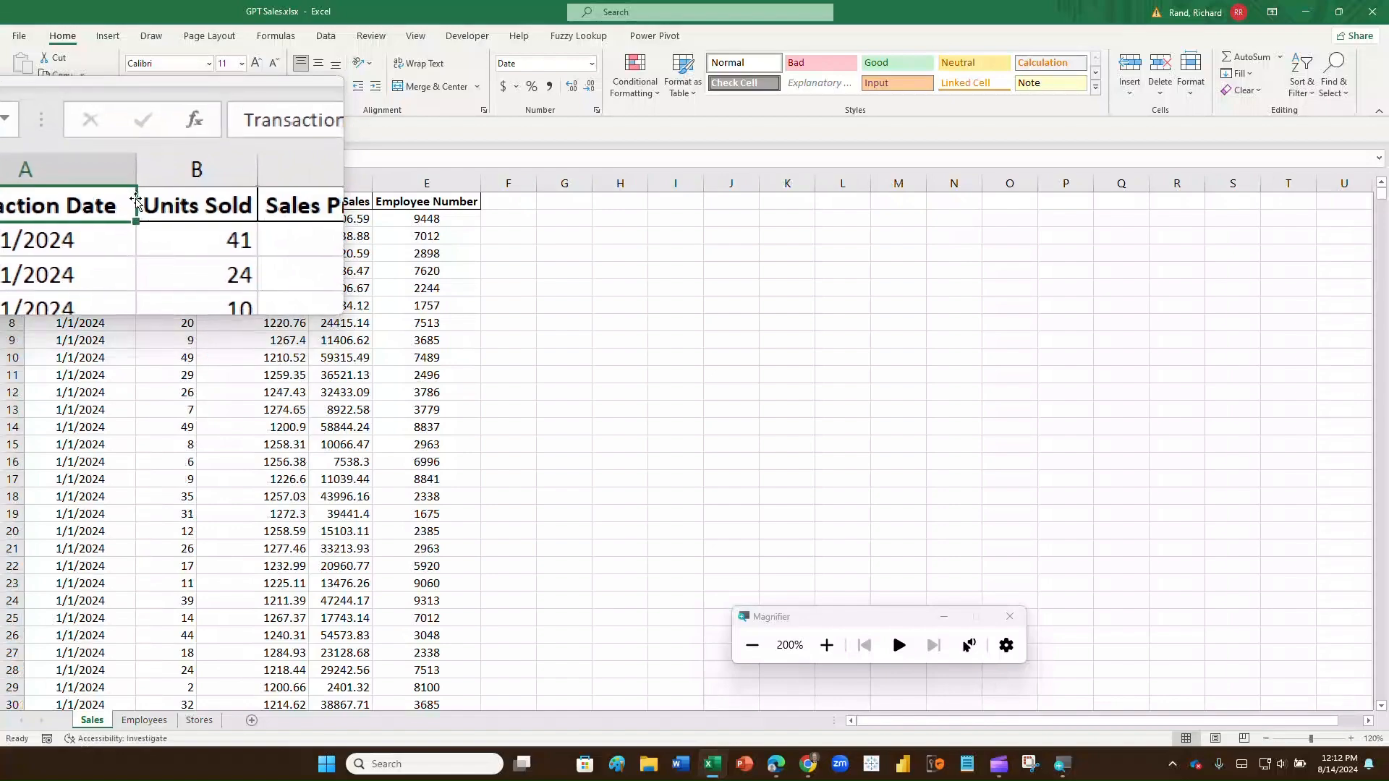
key("ctrl+Right")
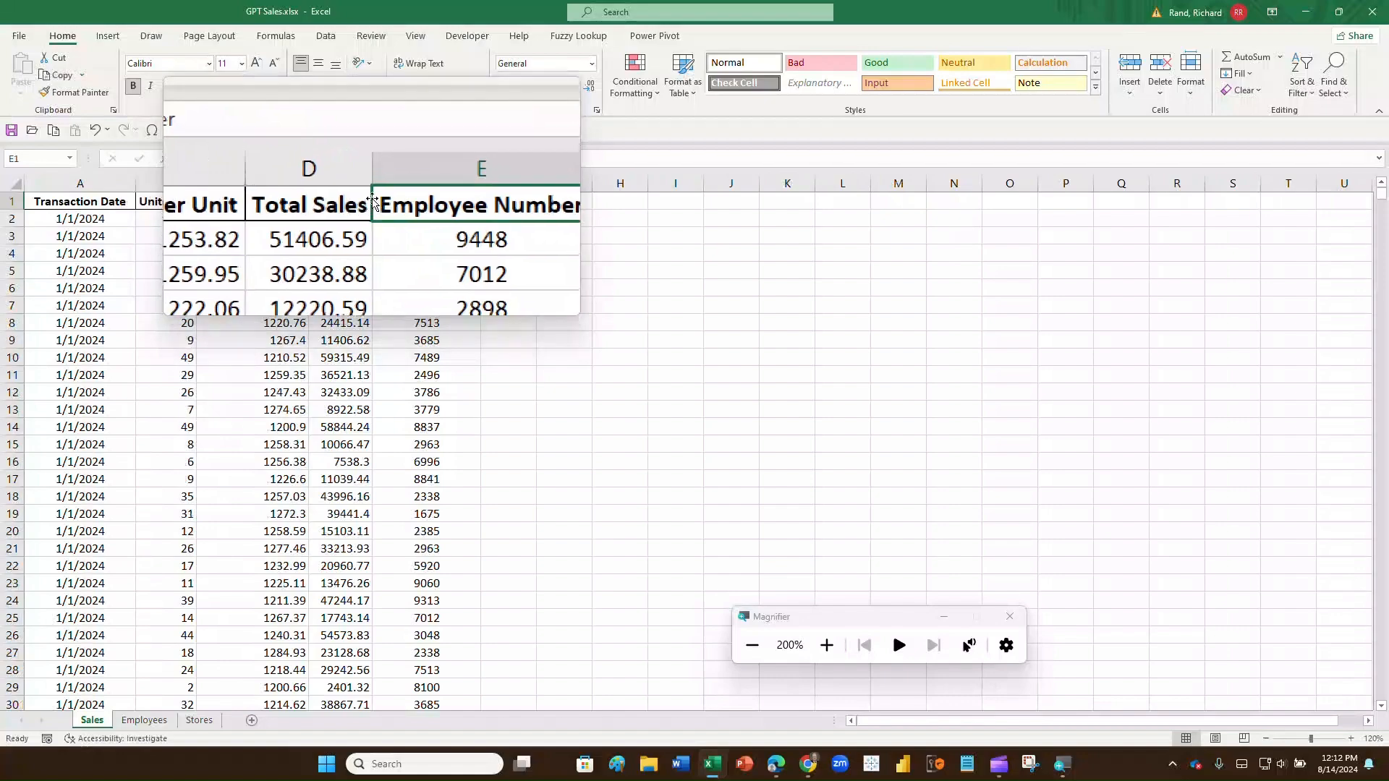
key("ctrl+Left")
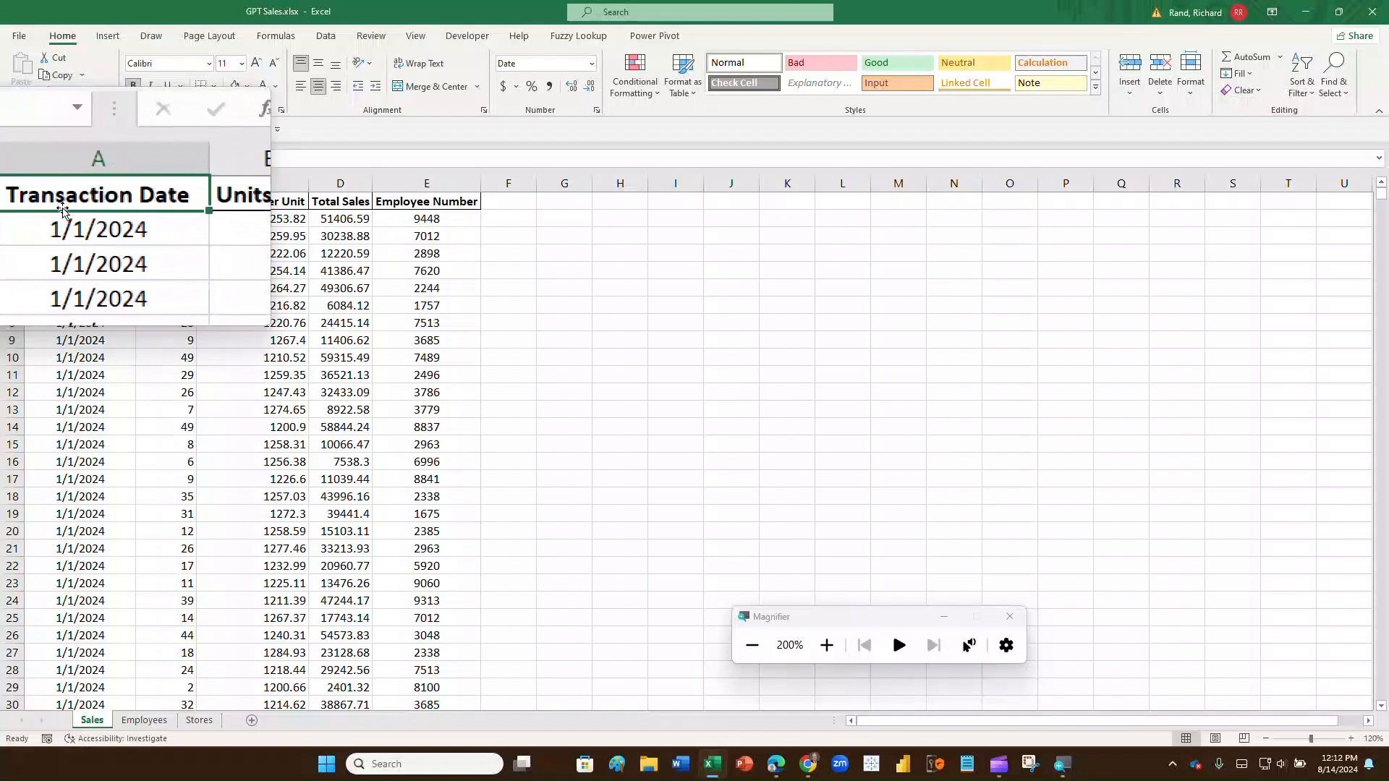
Step: Extend the selection from A1 down to the last entry in column A, select A13001, and return to A1
key("ctrl+shift+Down")
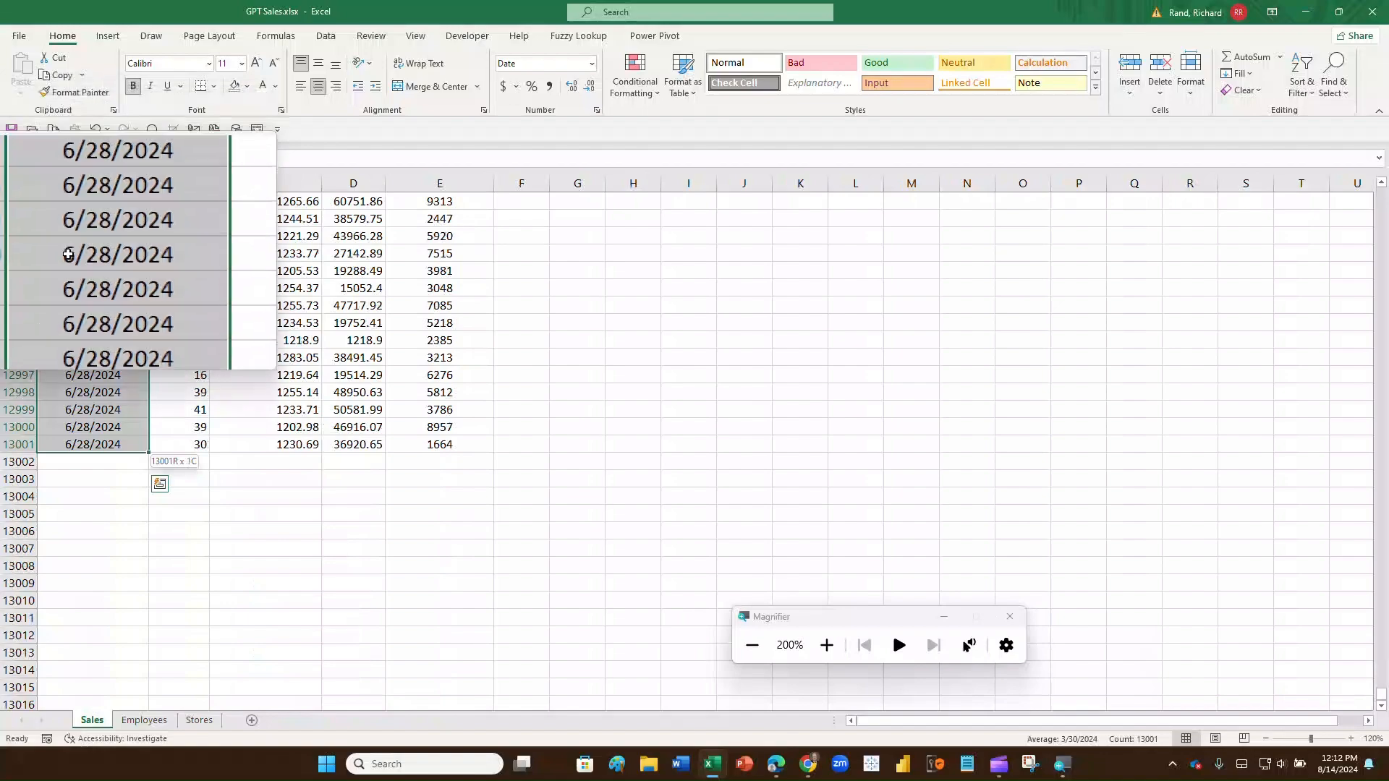
left_click(81, 440)
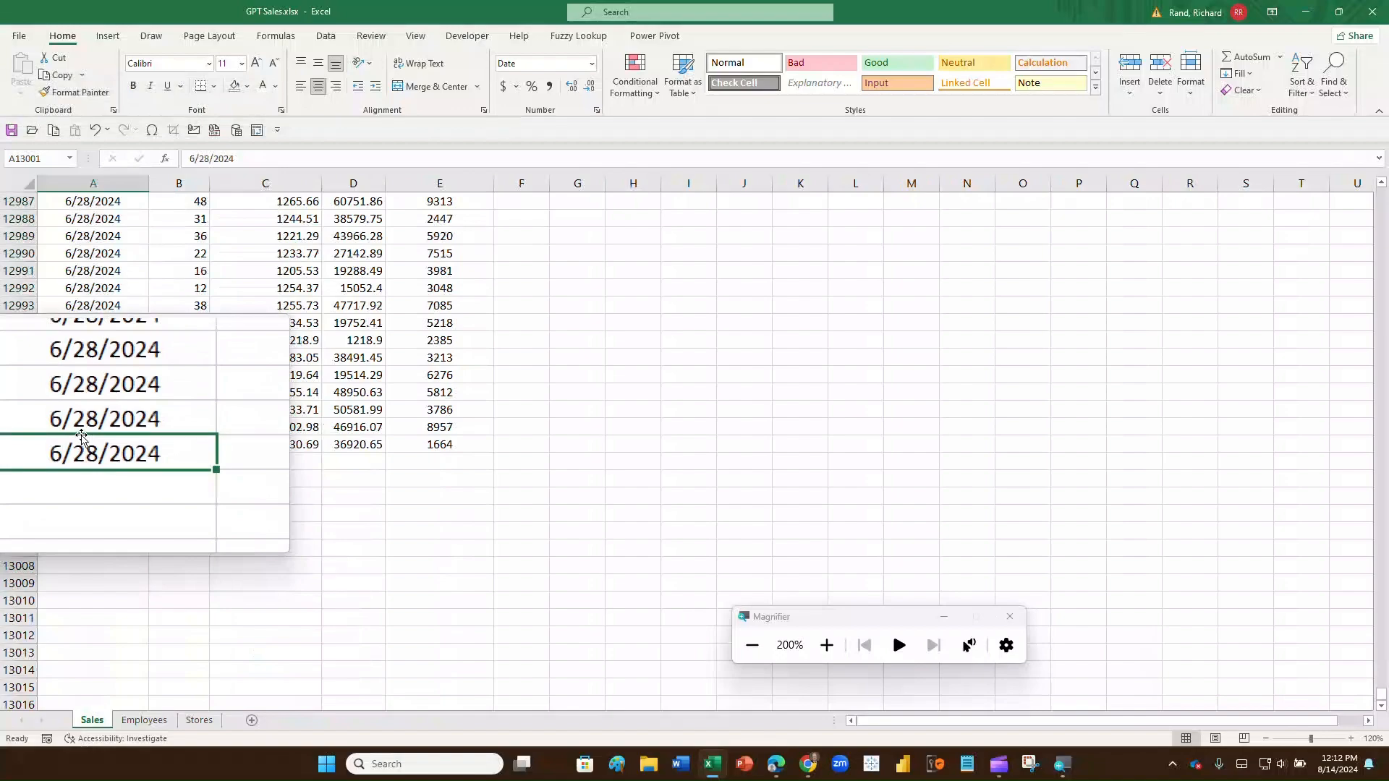
key("ctrl+Home")
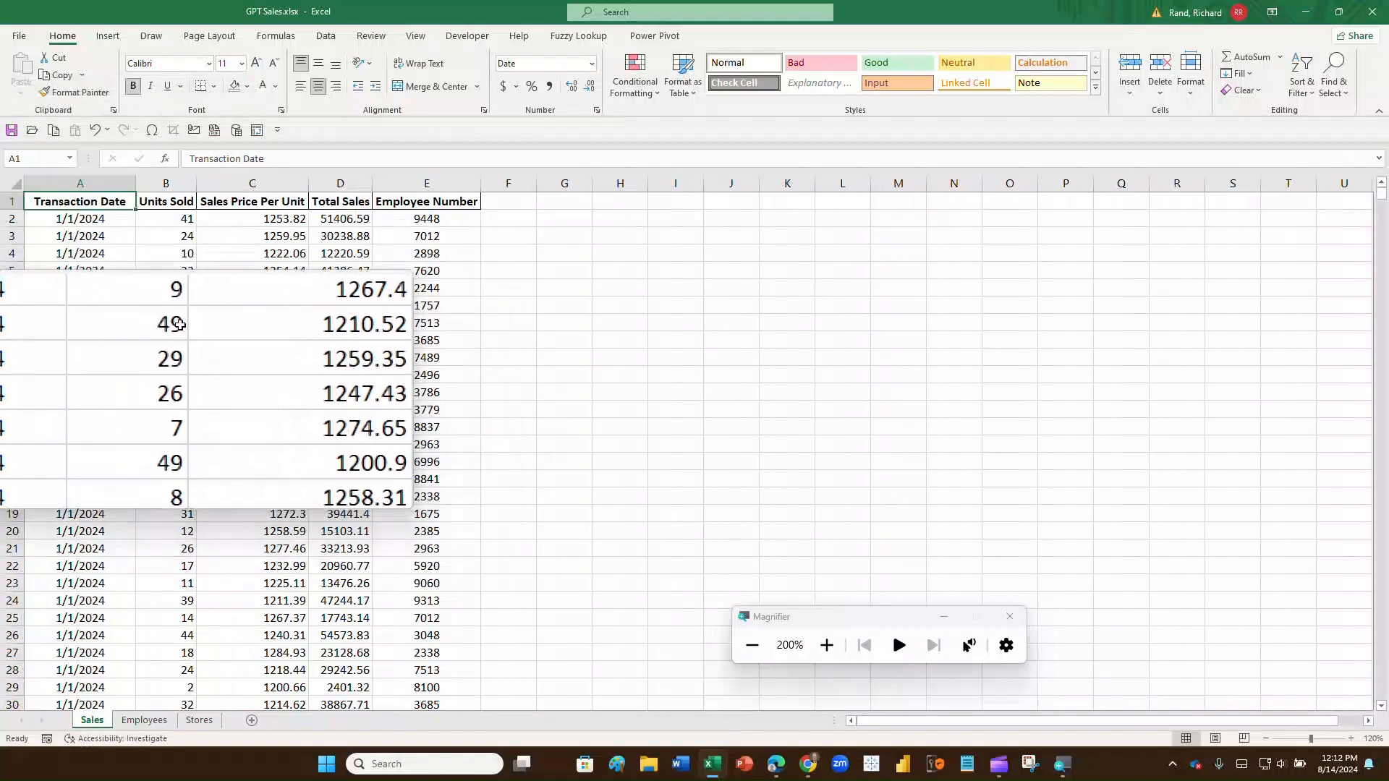
Step: Jump down to A13001, extend the selection up the column to the Transaction Date header, and reselect only A1
double_click(117, 212)
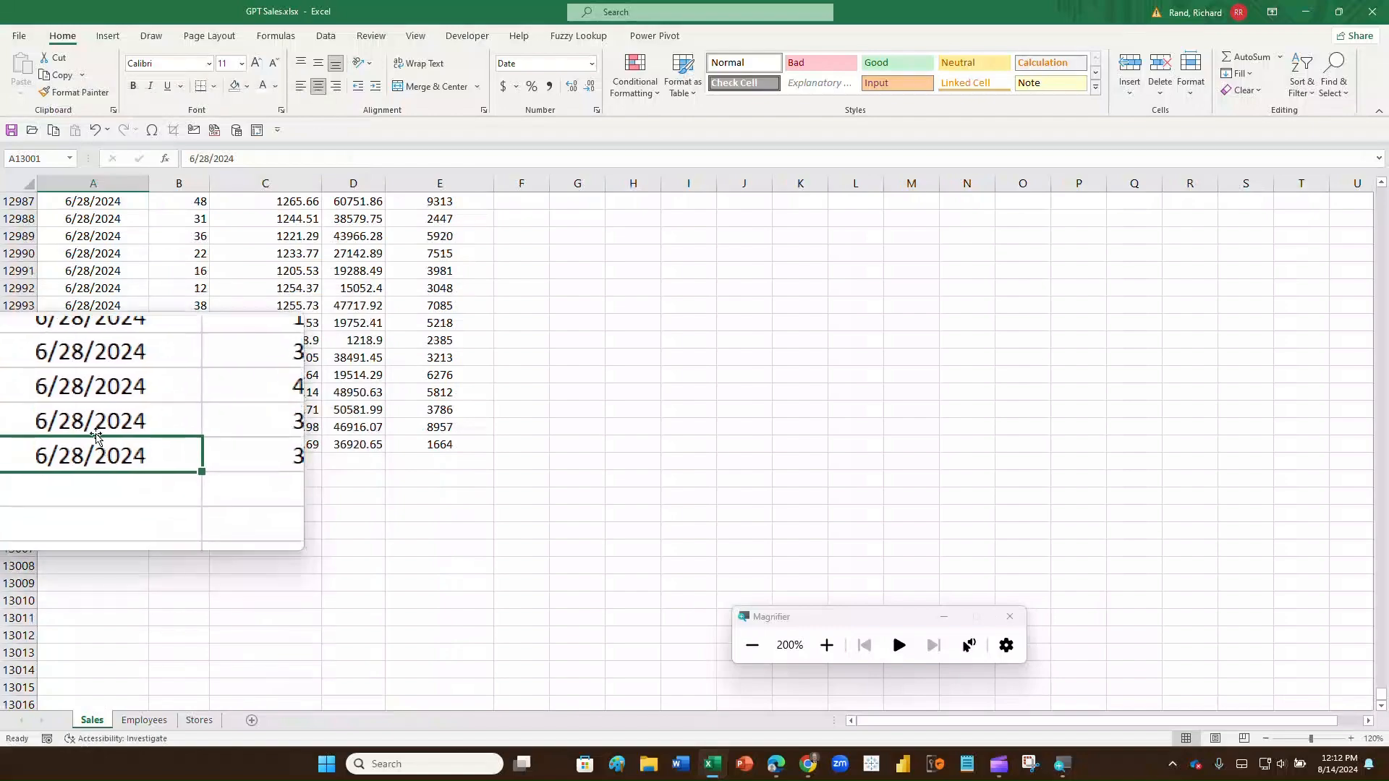
double_click(96, 435, "shift")
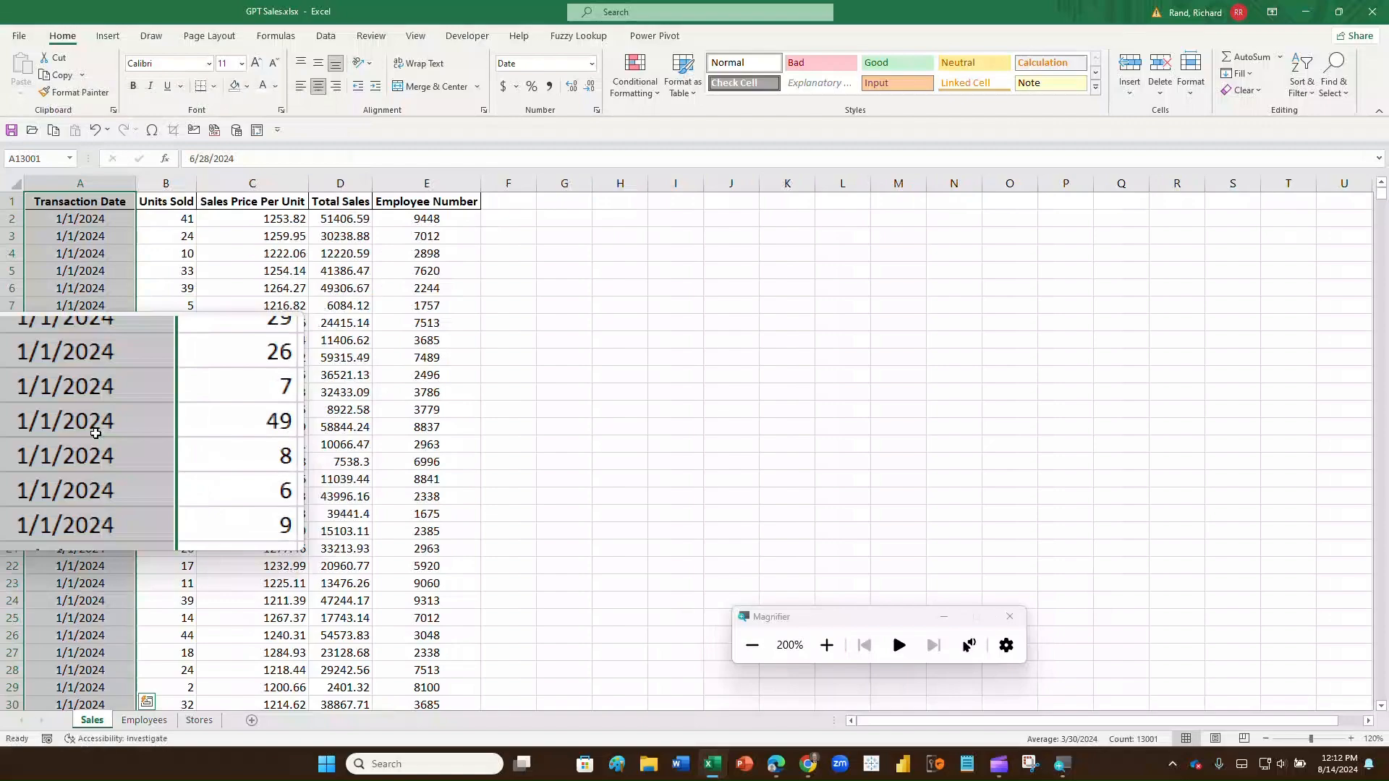
left_click(103, 202)
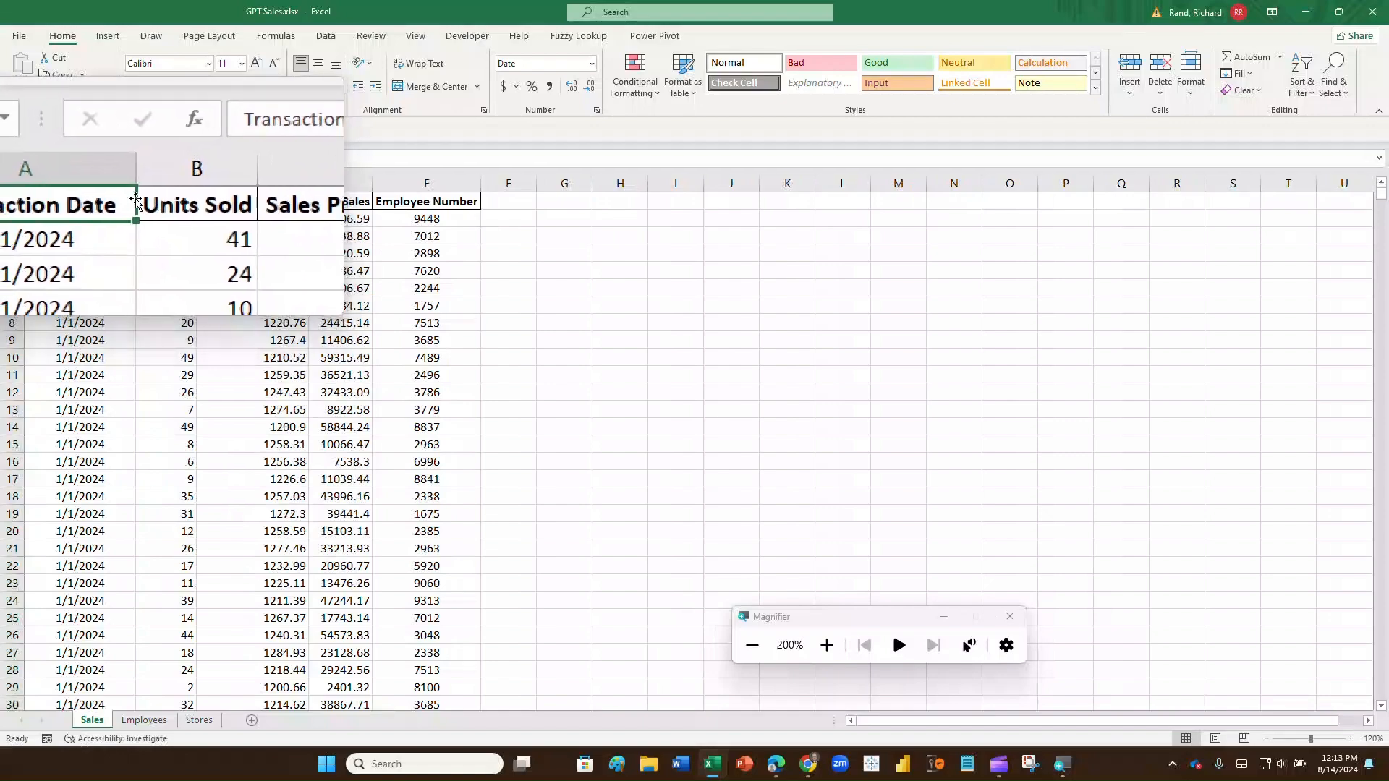
Step: Extend the selection across the headers from A1 to E1, and repeat it in reverse from E1 to A1
key("ctrl+shift+Right")
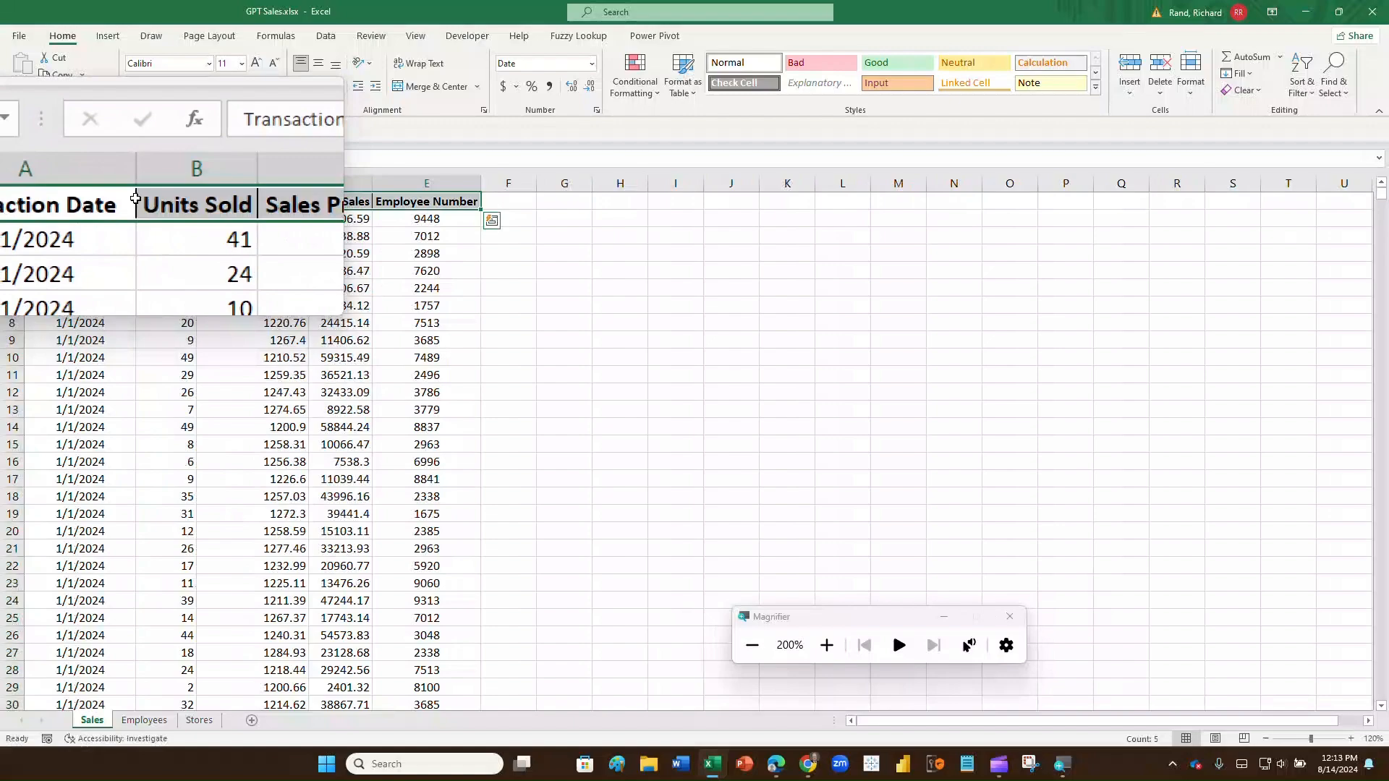
left_click(397, 197)
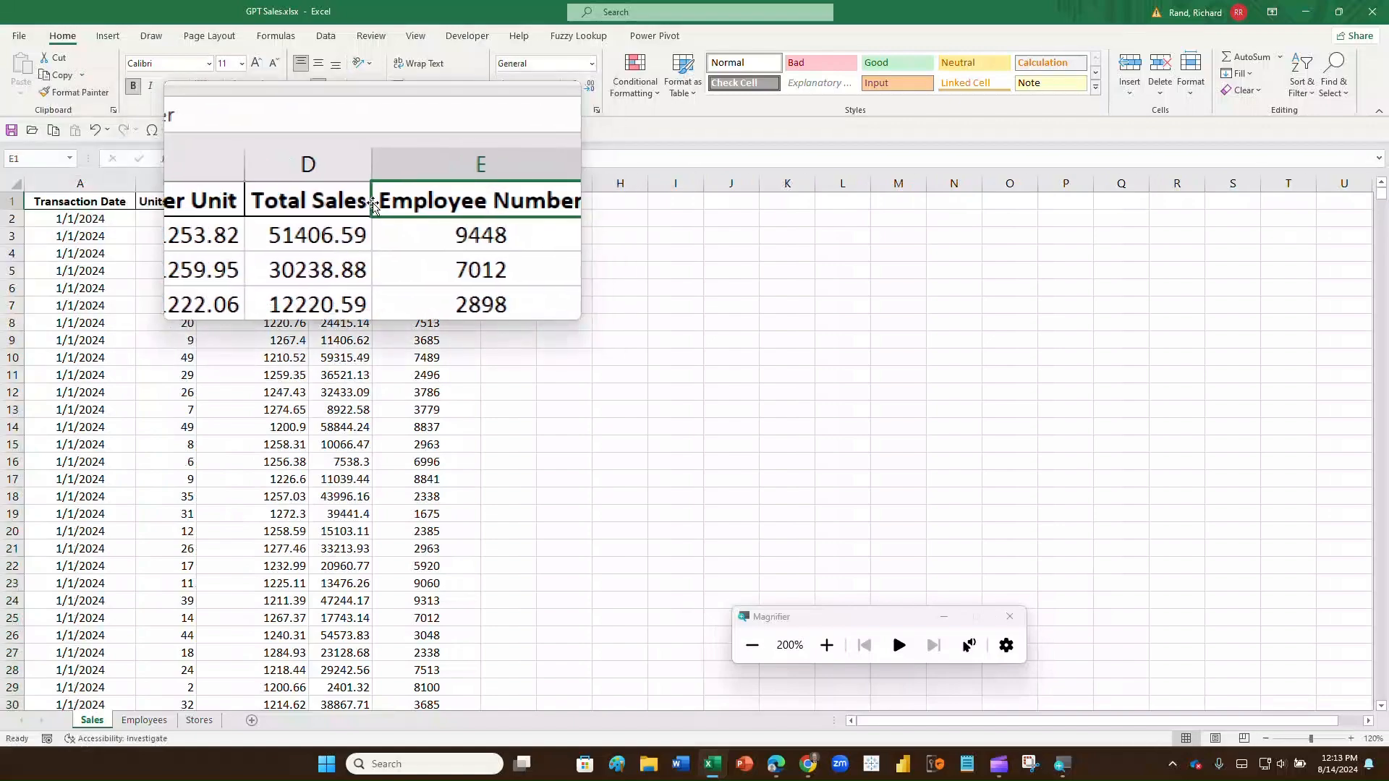
key("ctrl+shift+Left")
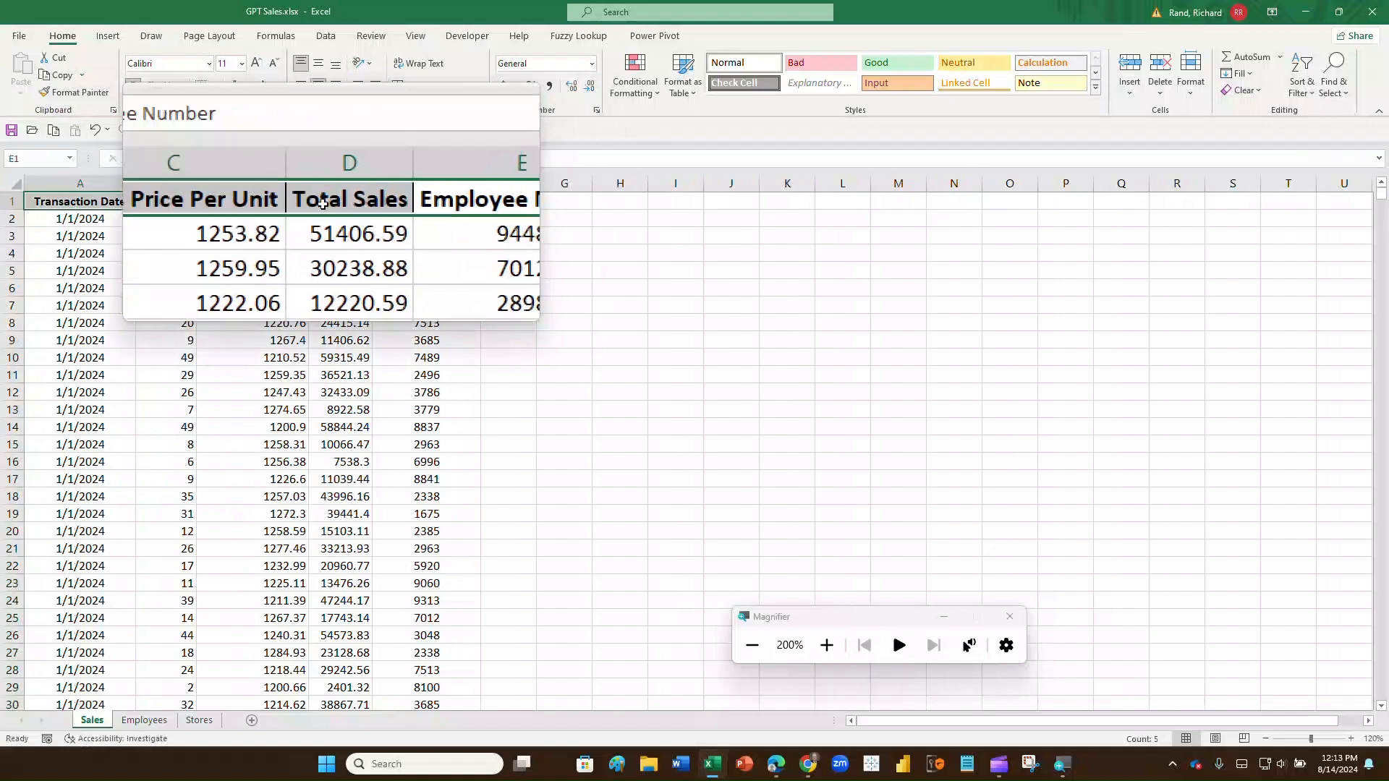
left_click(82, 200)
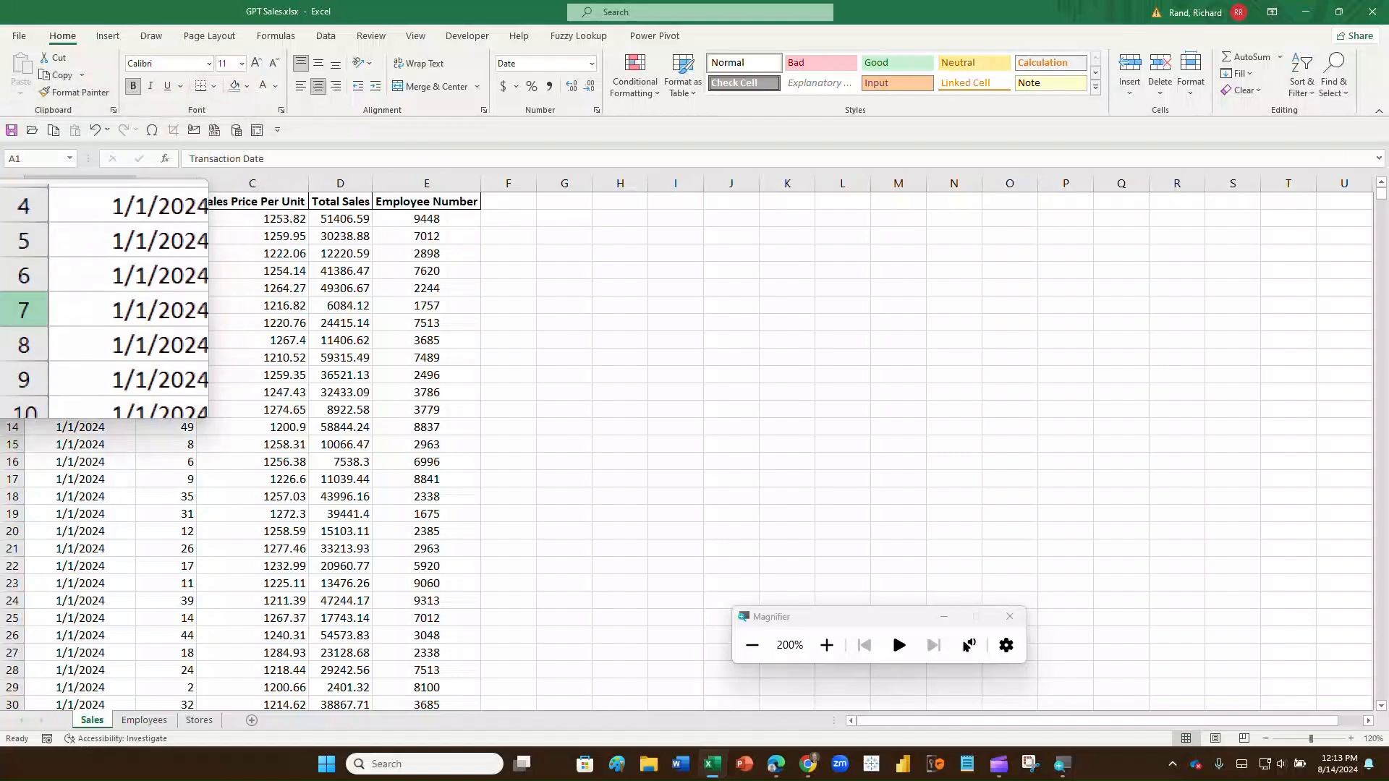
Step: Insert a blank row above row 7
left_click(2, 304)
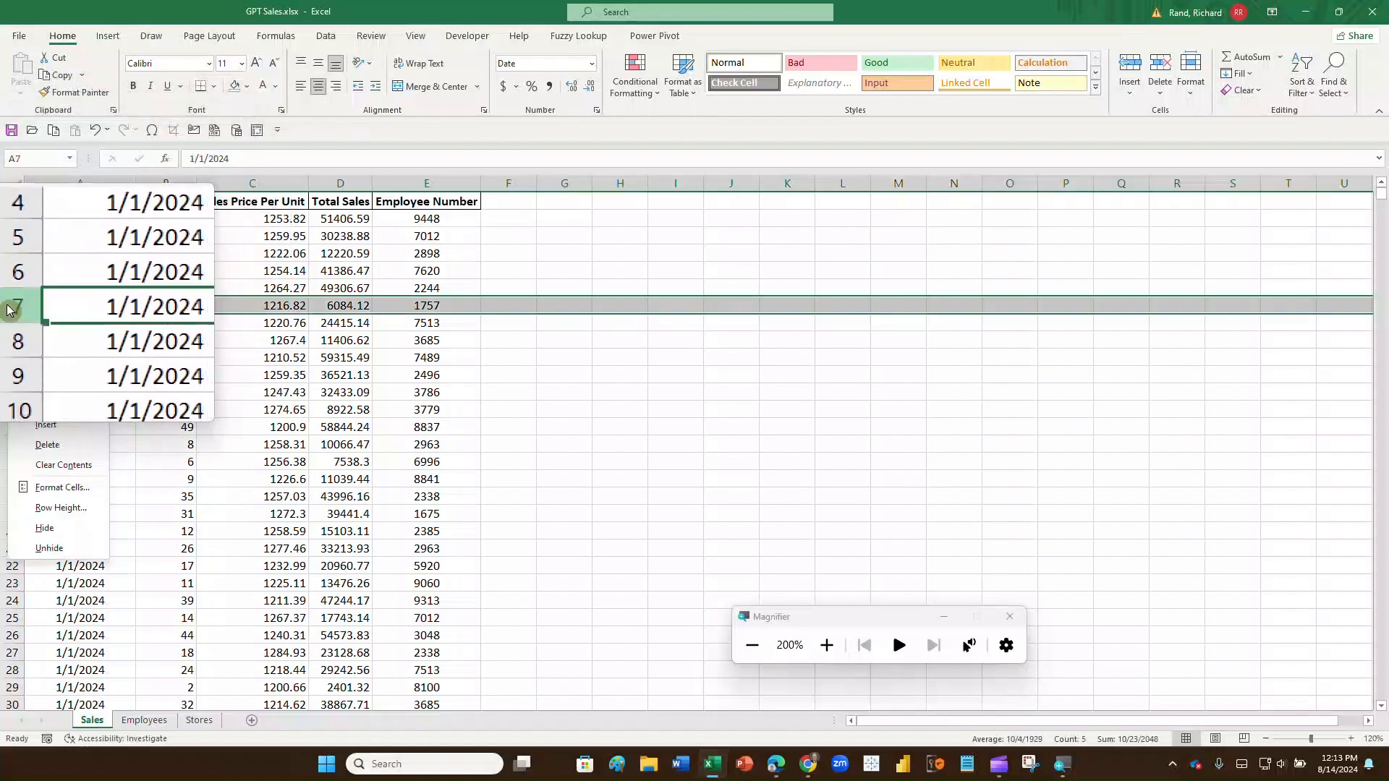
right_click(2, 305)
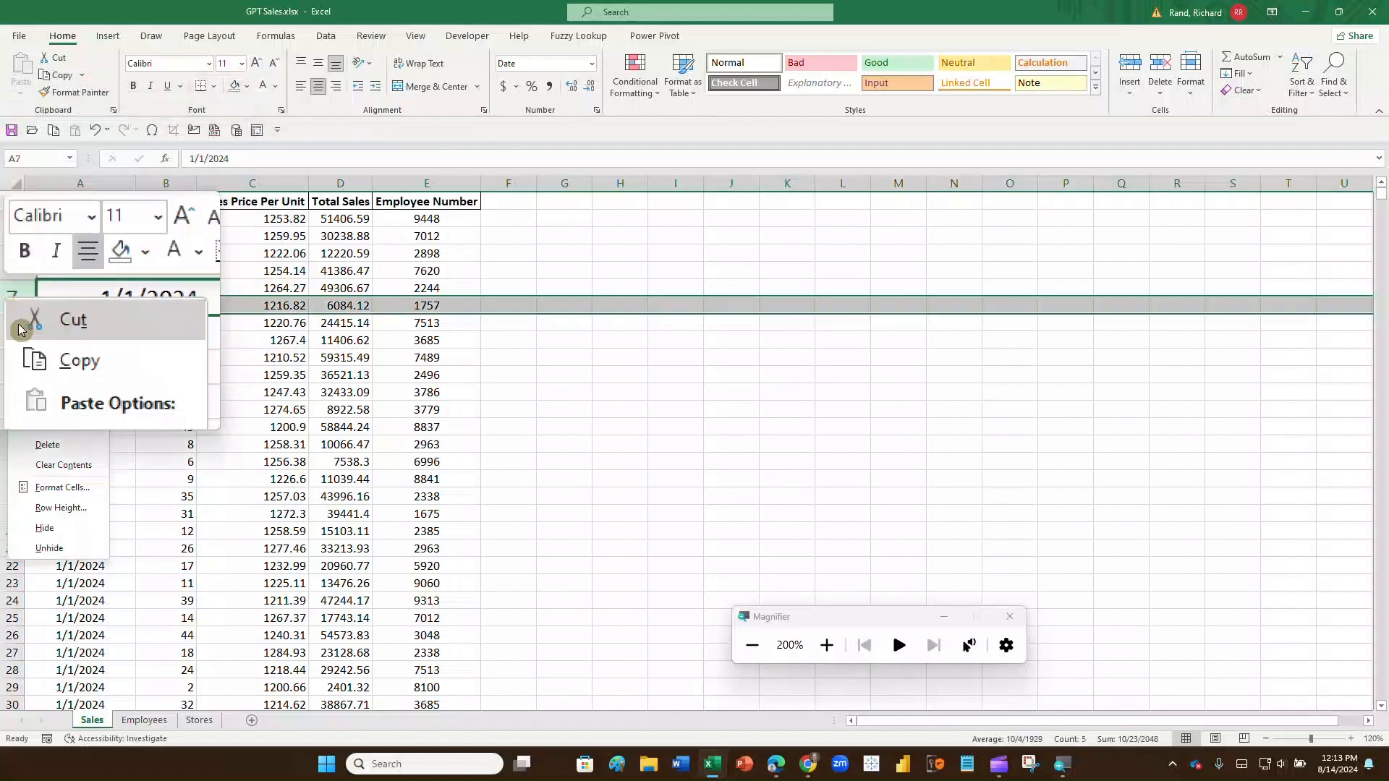
left_click(29, 424)
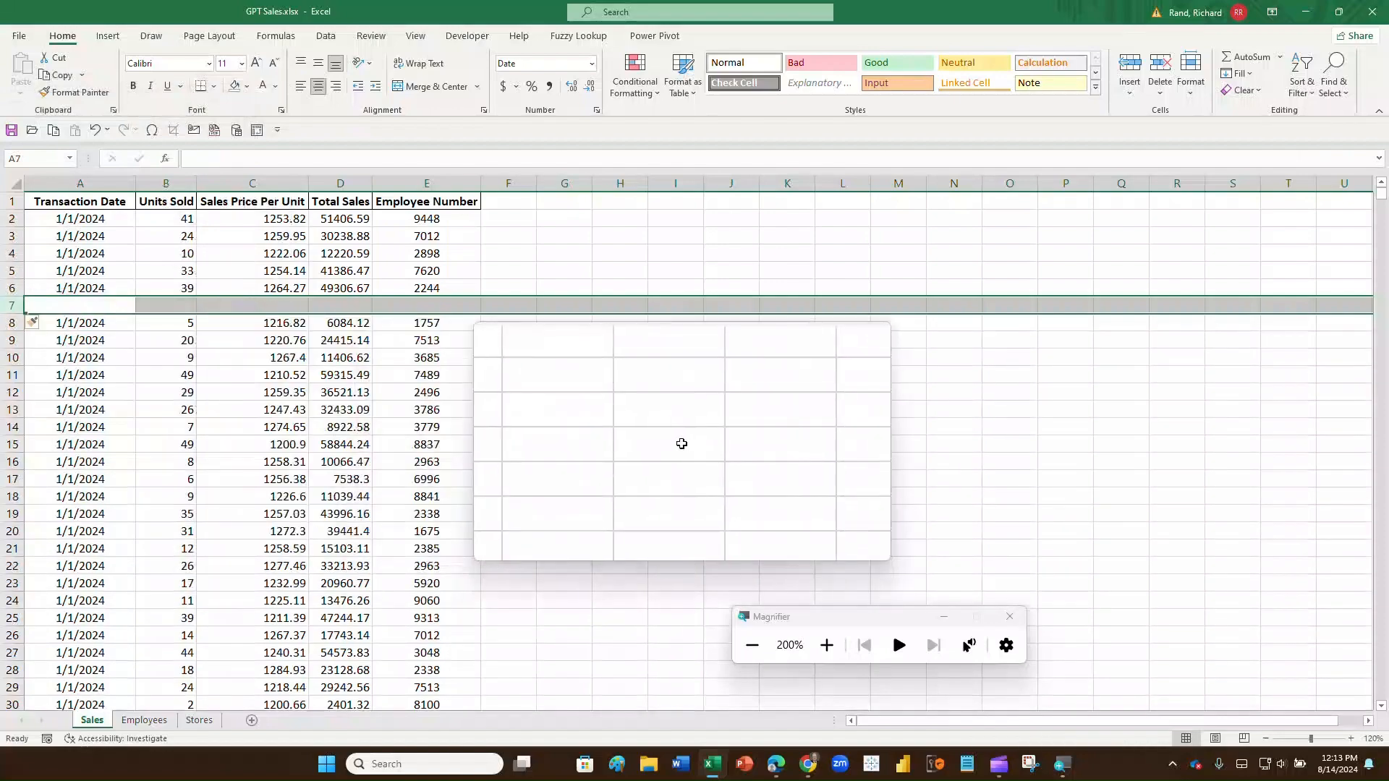
Step: Close the screen magnifier and end the interrupted code execution
key("super+Escape")
left_click(316, 433)
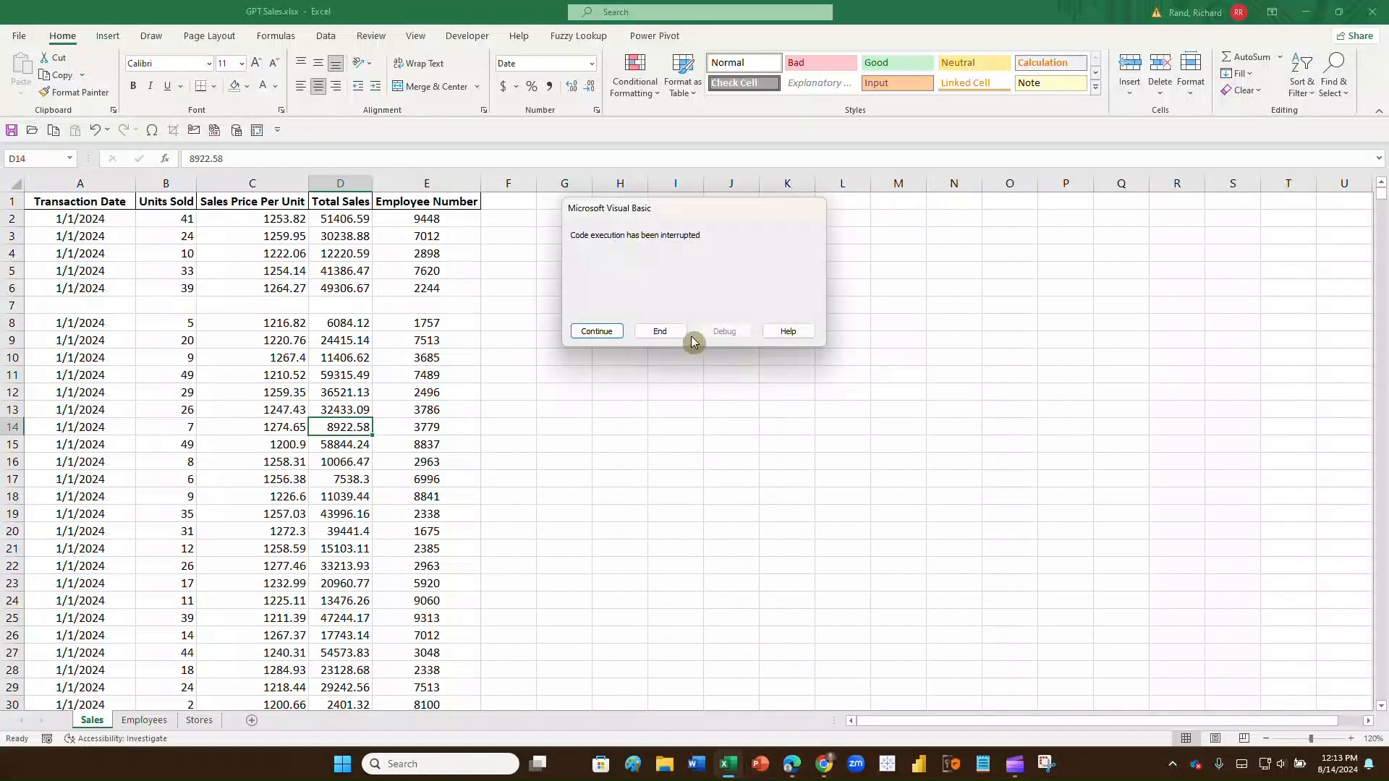
left_click(642, 332)
Step: Extend the selection from A1 down column A, across the blank row 7, to the last entry in A13002
left_click(58, 203)
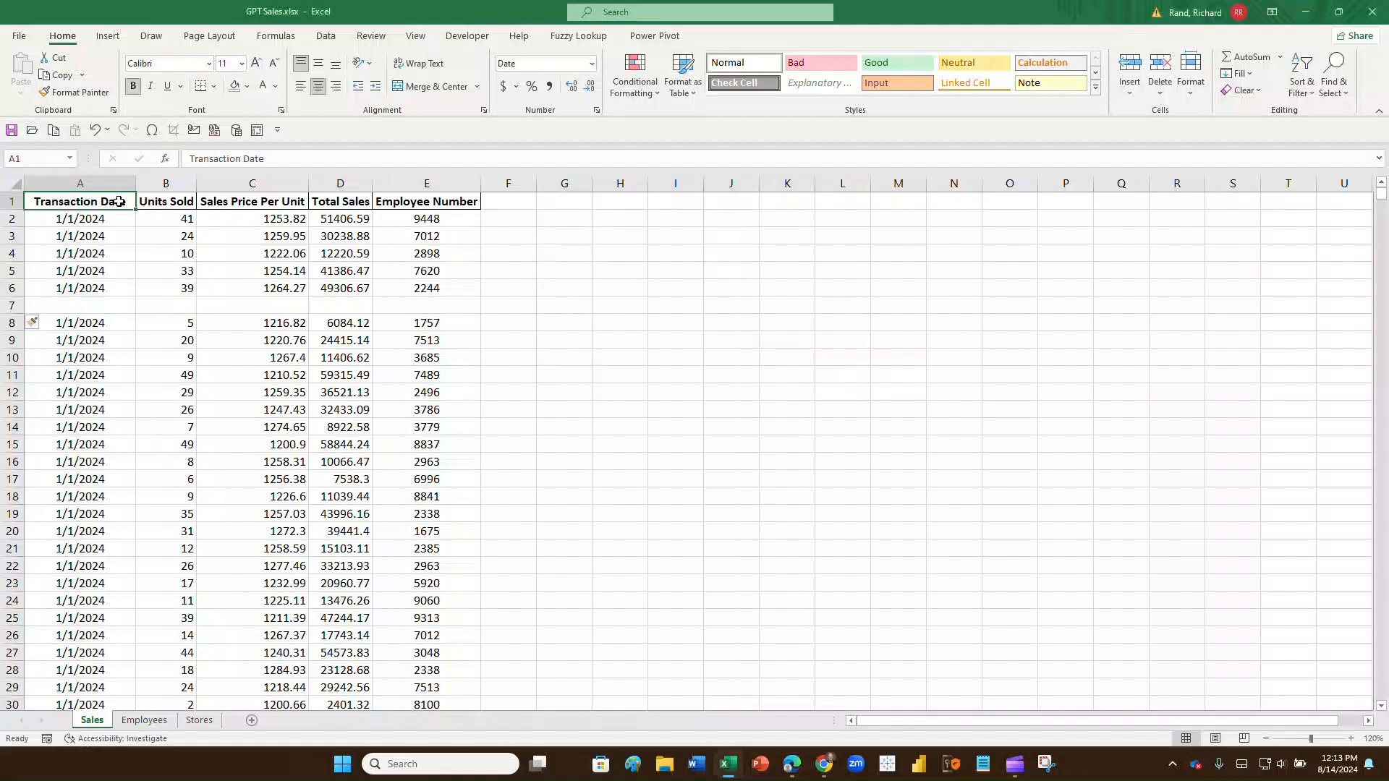
key("ctrl+shift+Down")
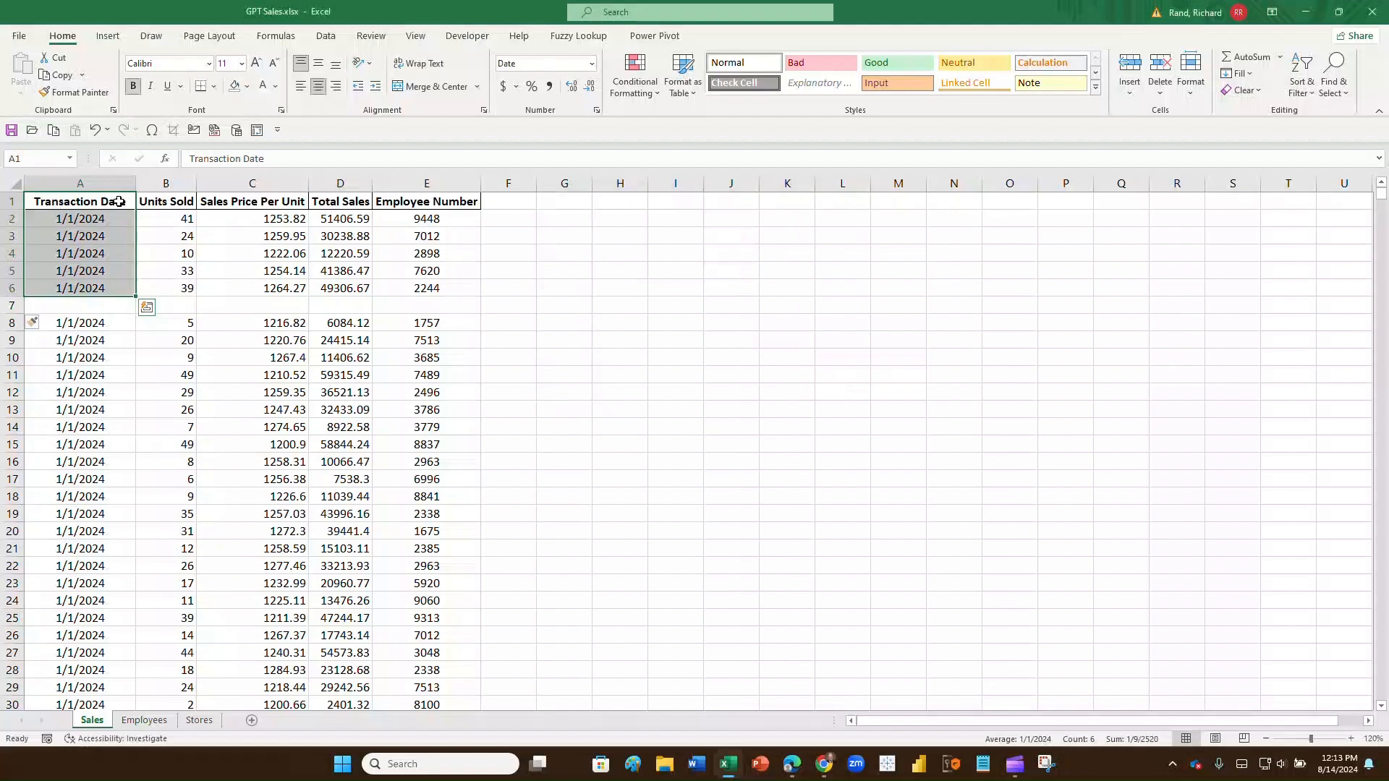
key("ctrl+shift+Down")
key("ctrl+shift+Down")
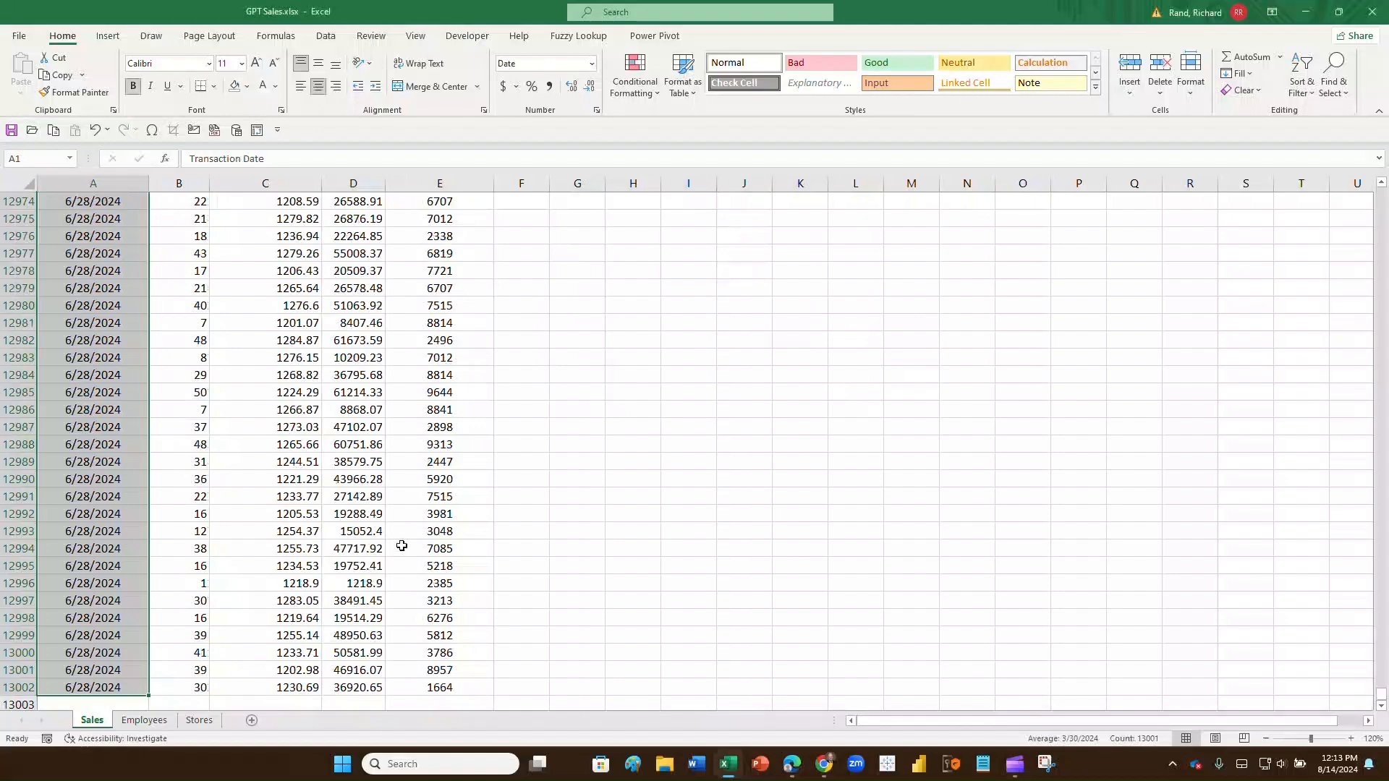
Step: Select A13002, jump up to the data edge at A8, and select the blank cell A7
left_click(92, 683)
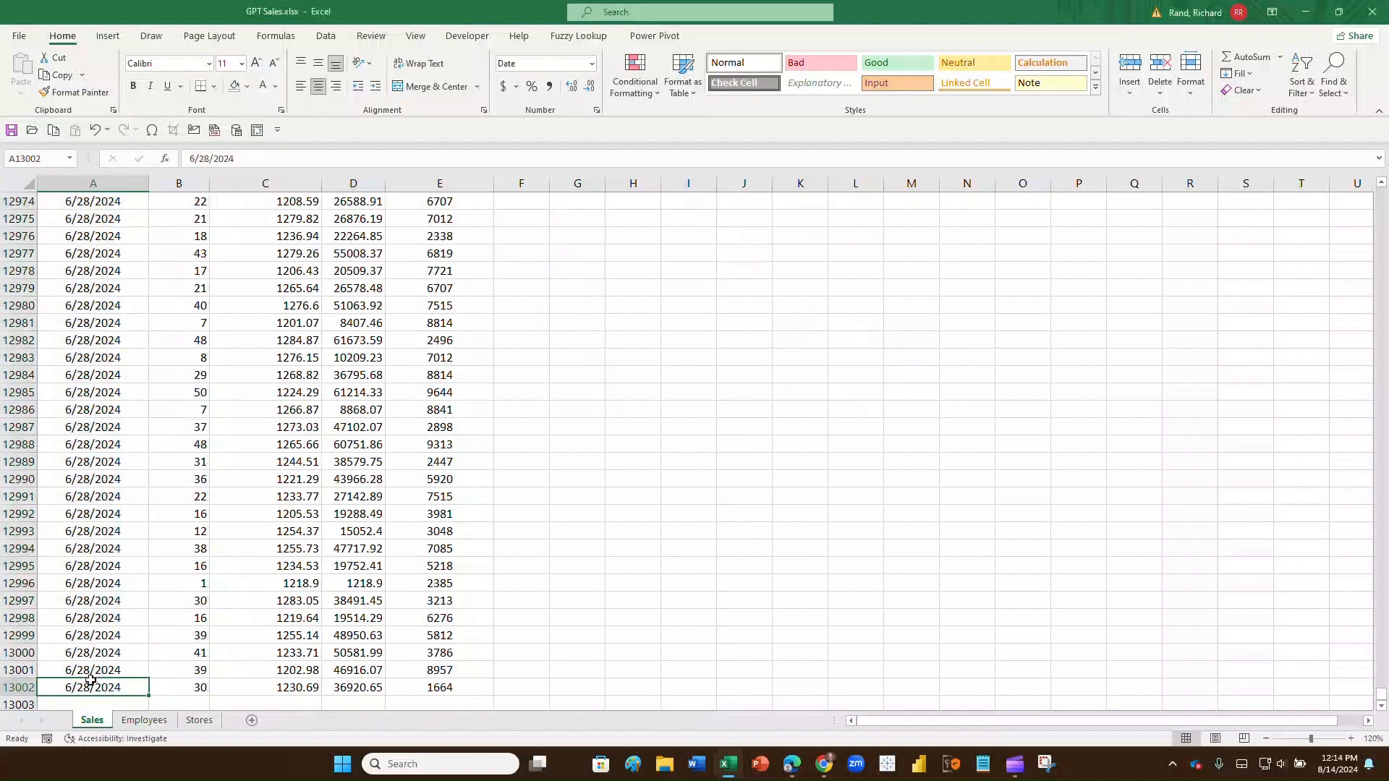
key("ctrl+Up")
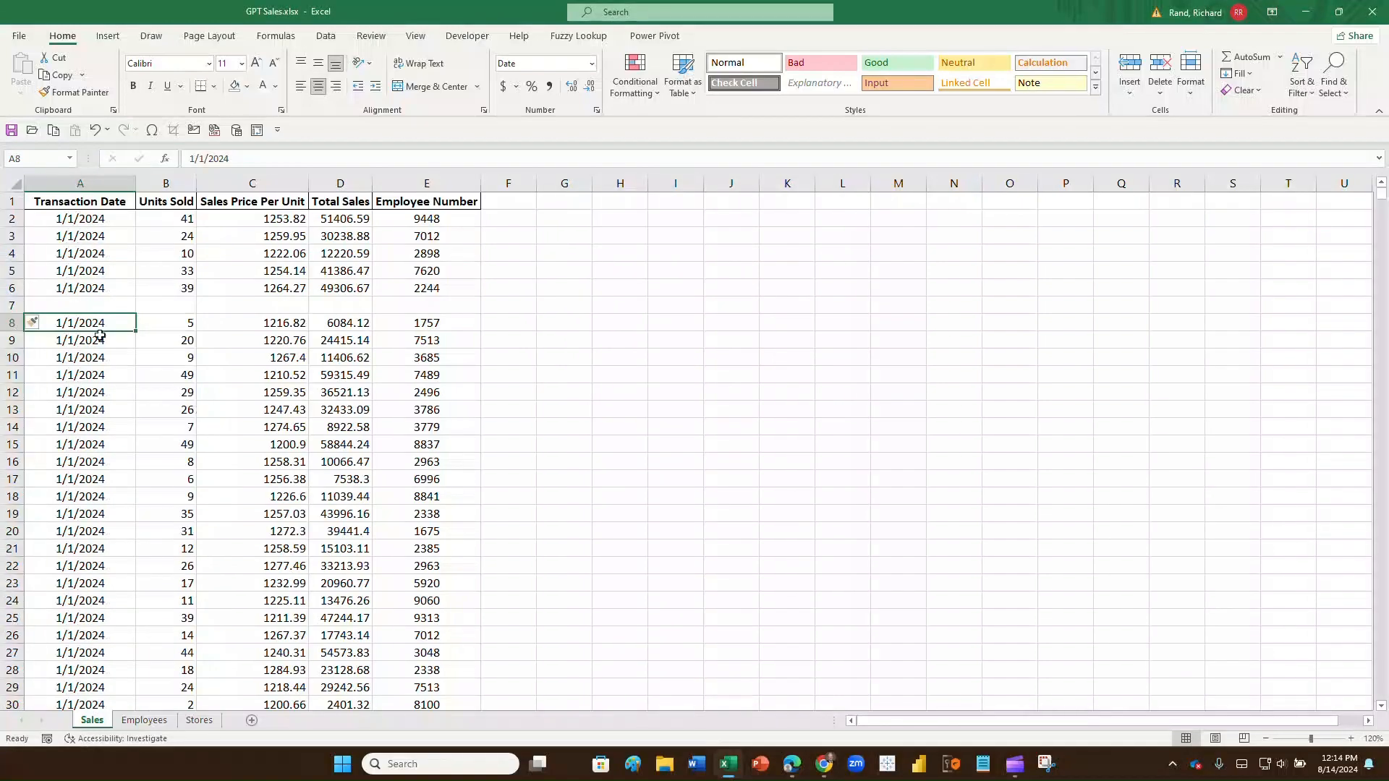
left_click(82, 300)
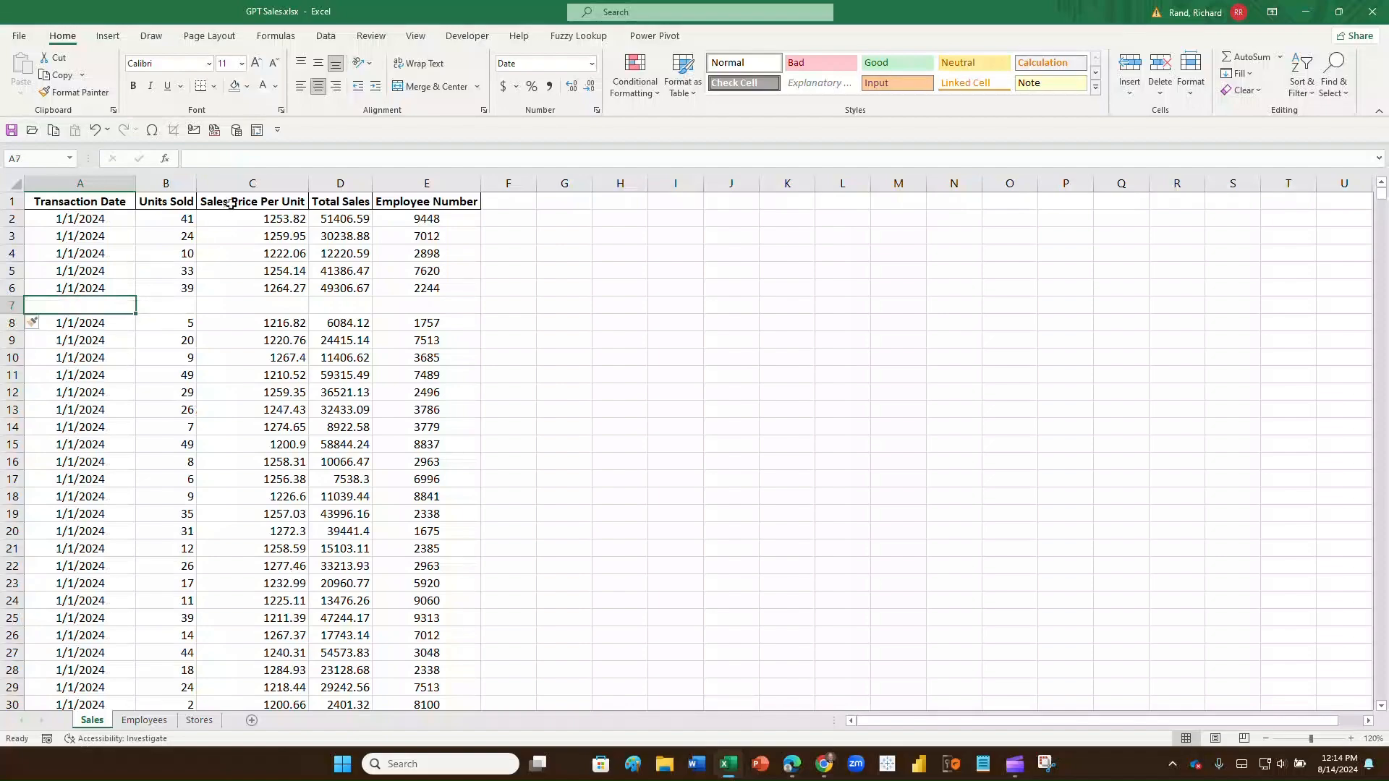
right_click(230, 204)
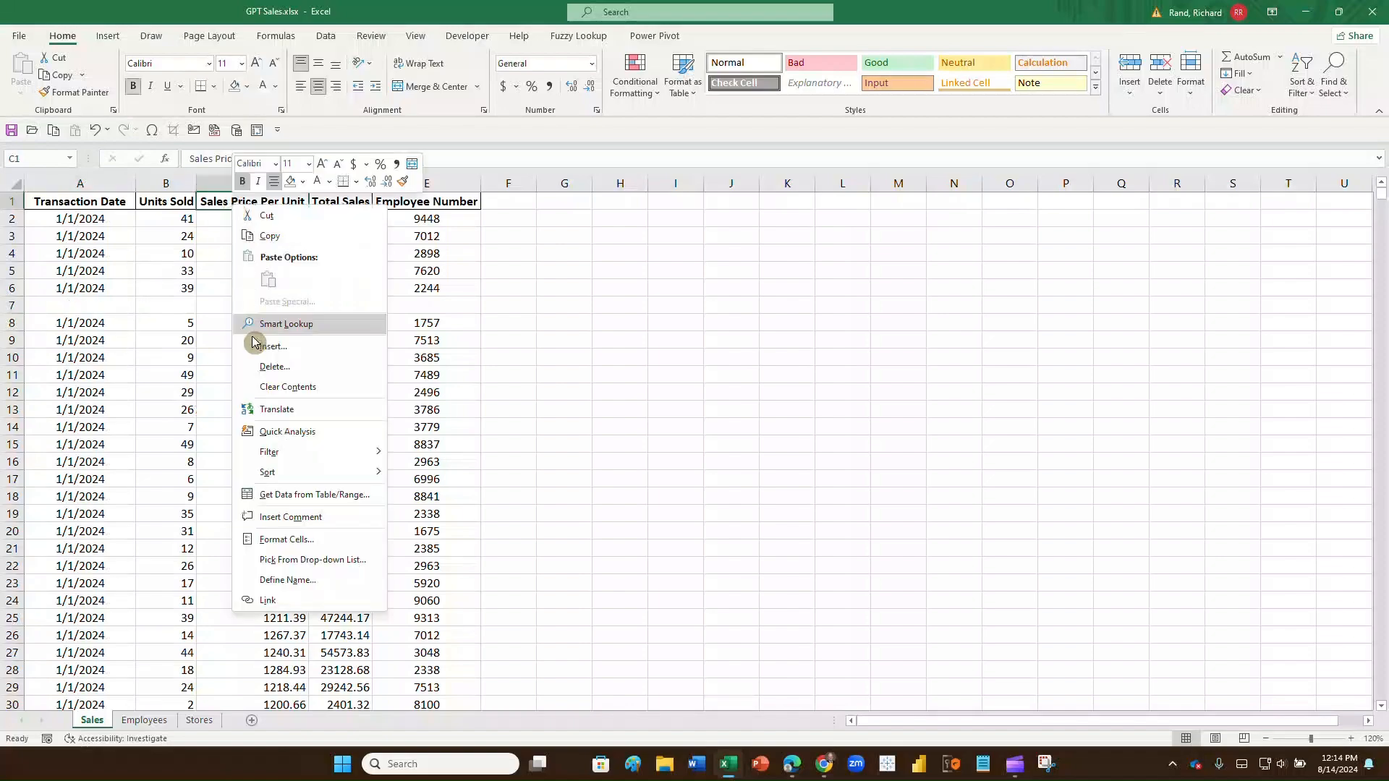
left_click(256, 345)
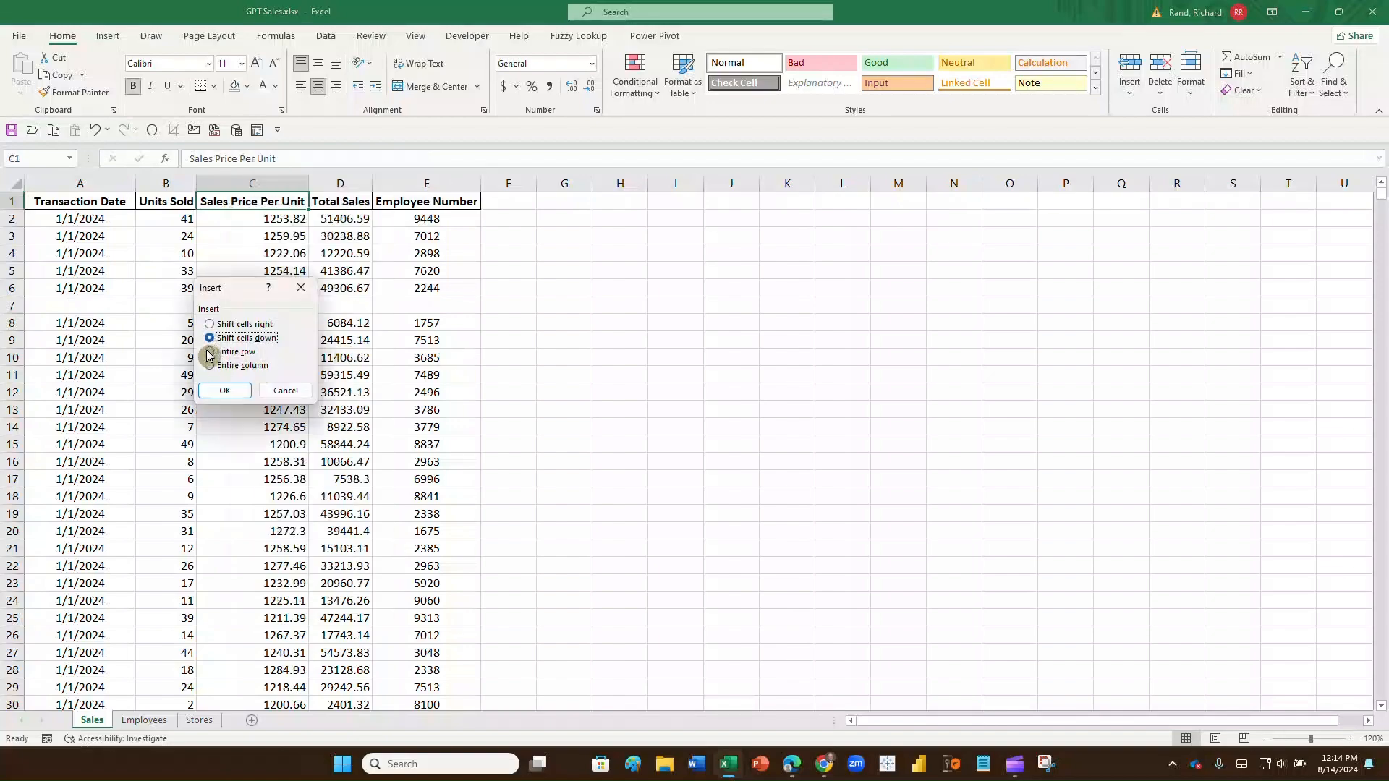
left_click(209, 352)
left_click(285, 390)
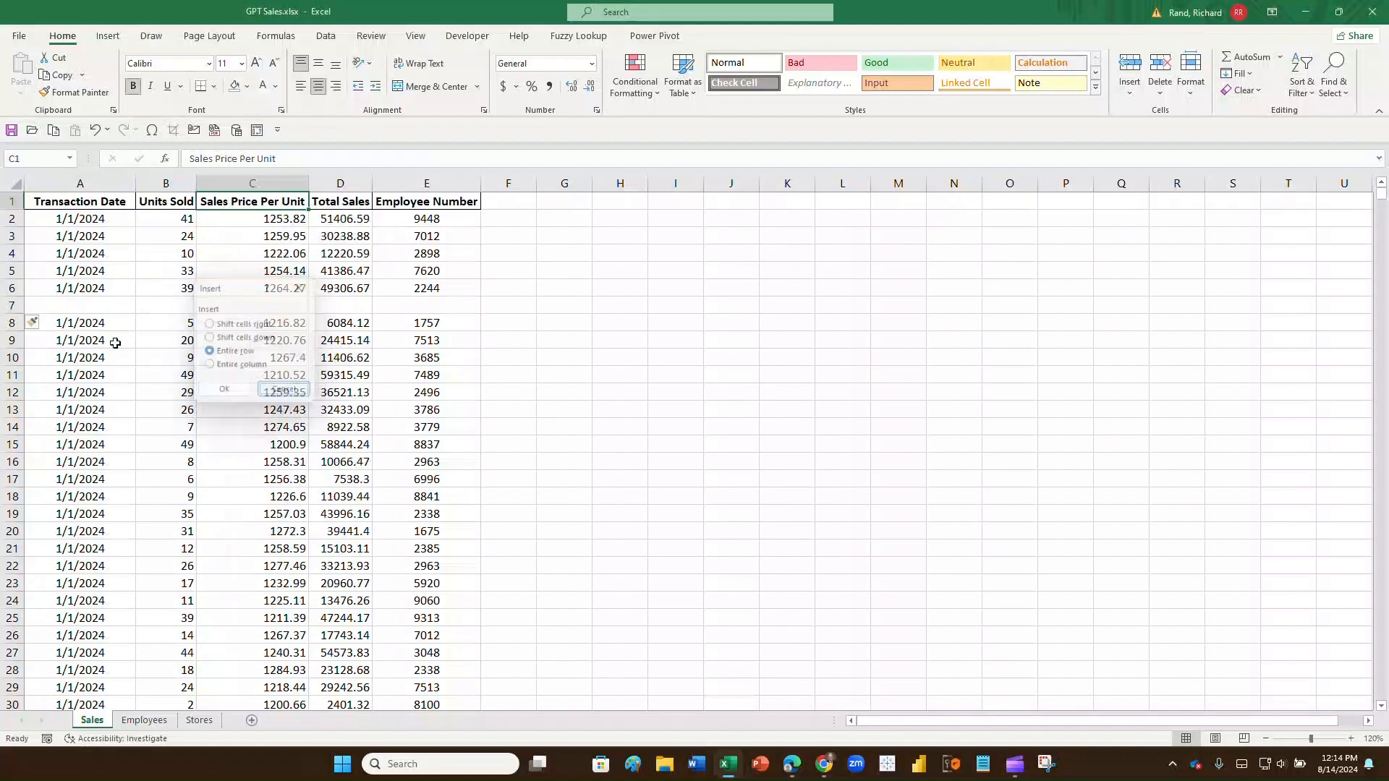
left_click(115, 343)
Step: Insert a blank column before Sales Price Per Unit, and extend the selection from A1 to the data edge at B1
right_click(276, 186)
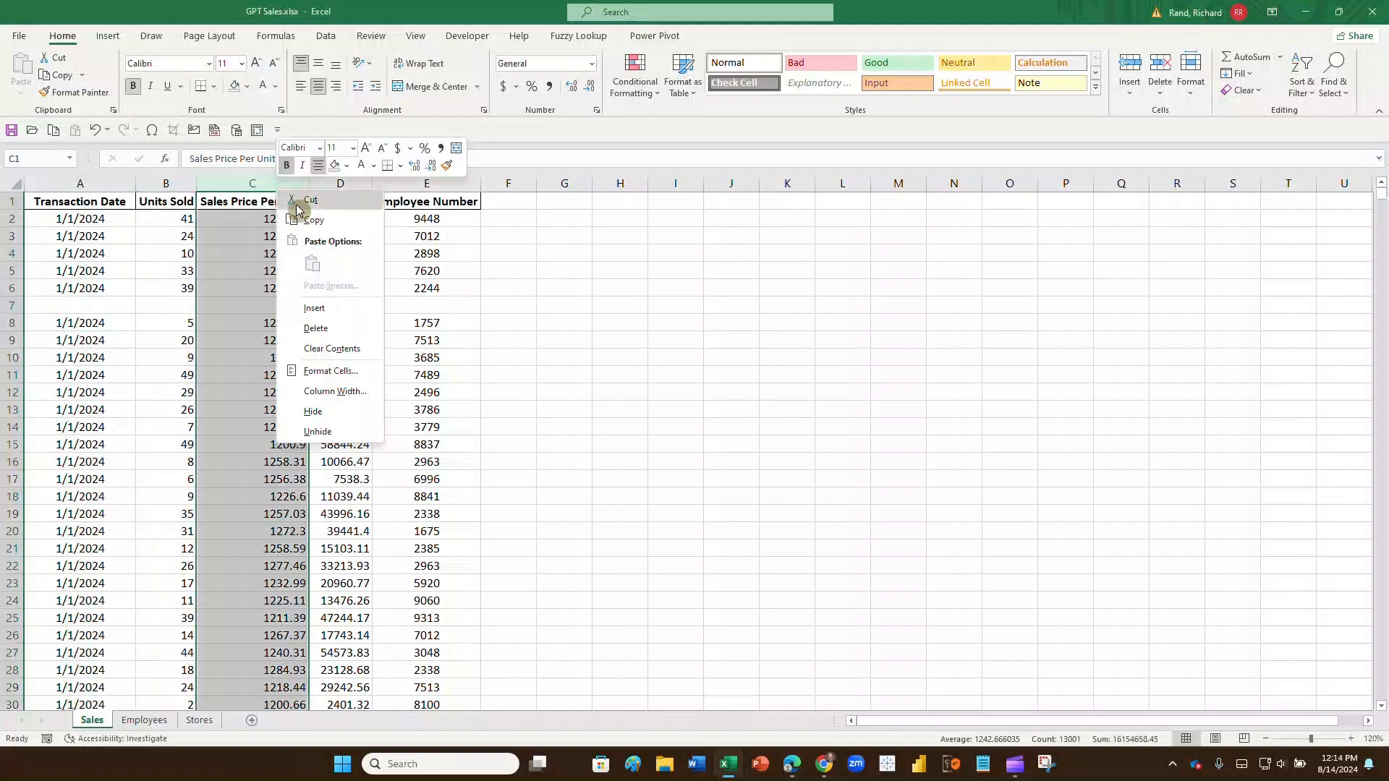
left_click(314, 307)
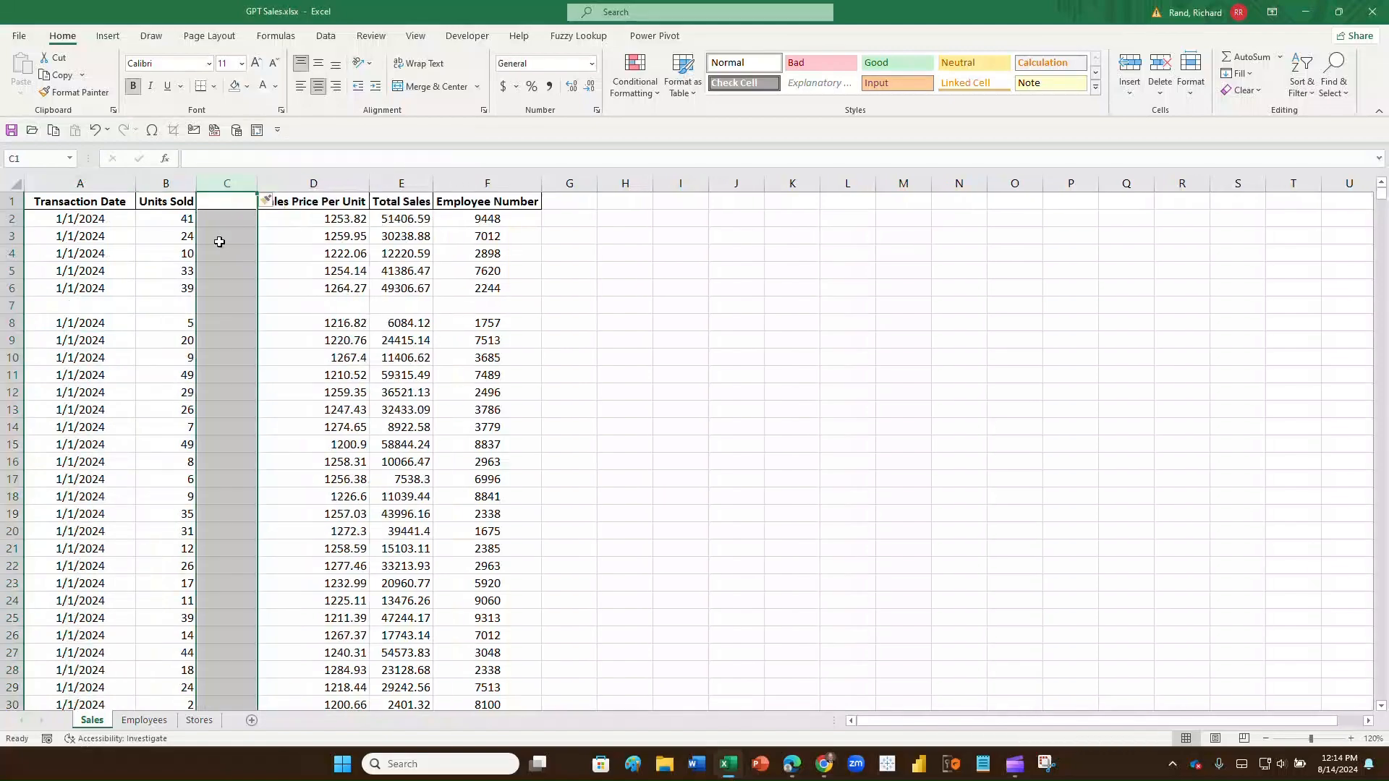
left_click(289, 233)
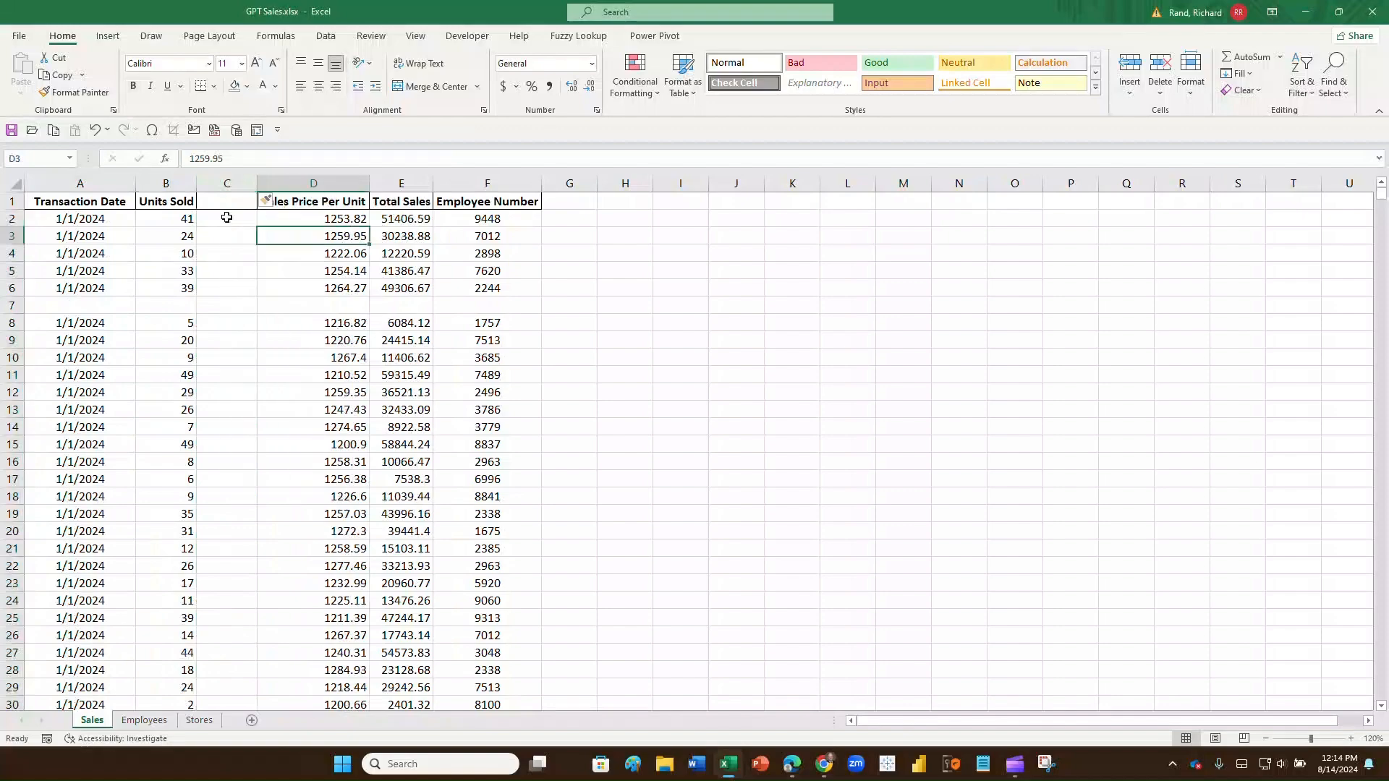
left_click(69, 201)
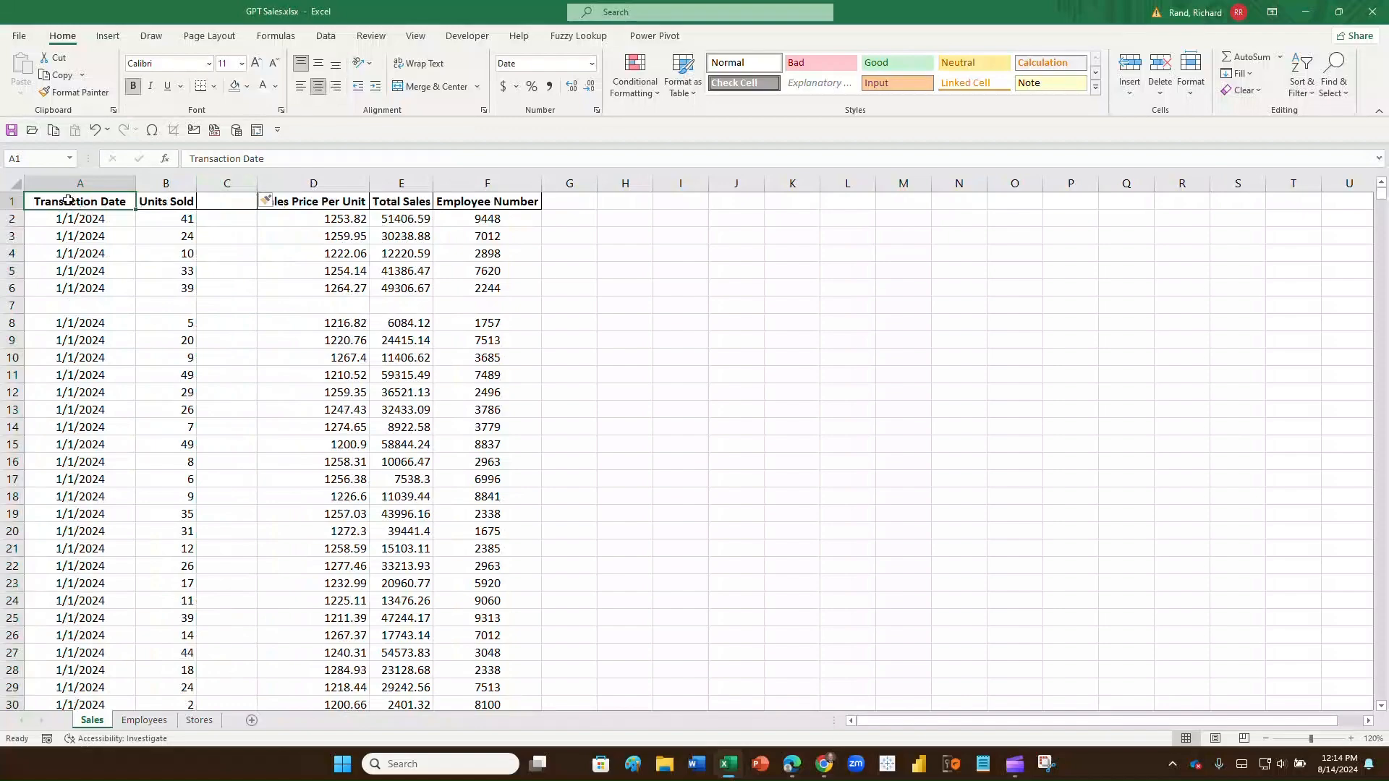
key("shift+Right")
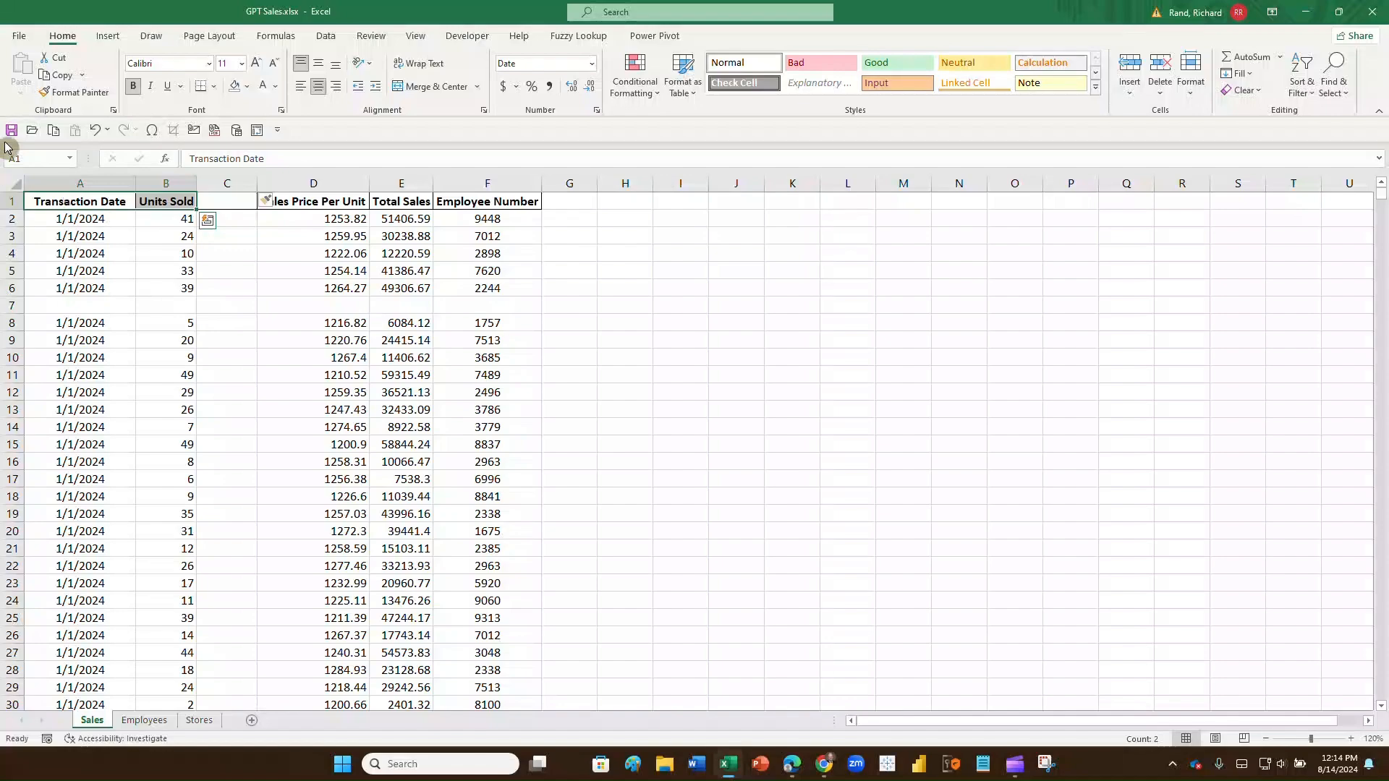
Step: Delete the blank column C and the blank row 7 from the sales data
left_click(226, 182)
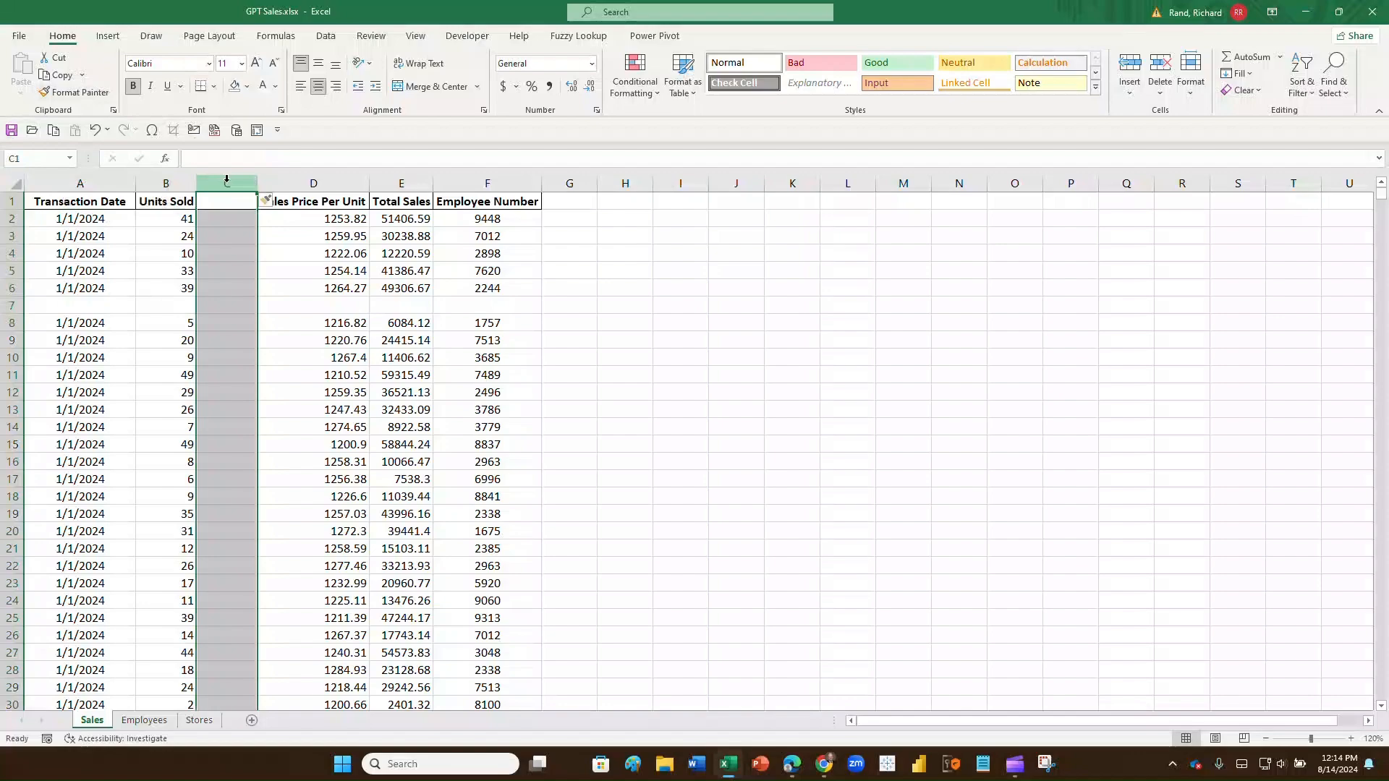
right_click(226, 180)
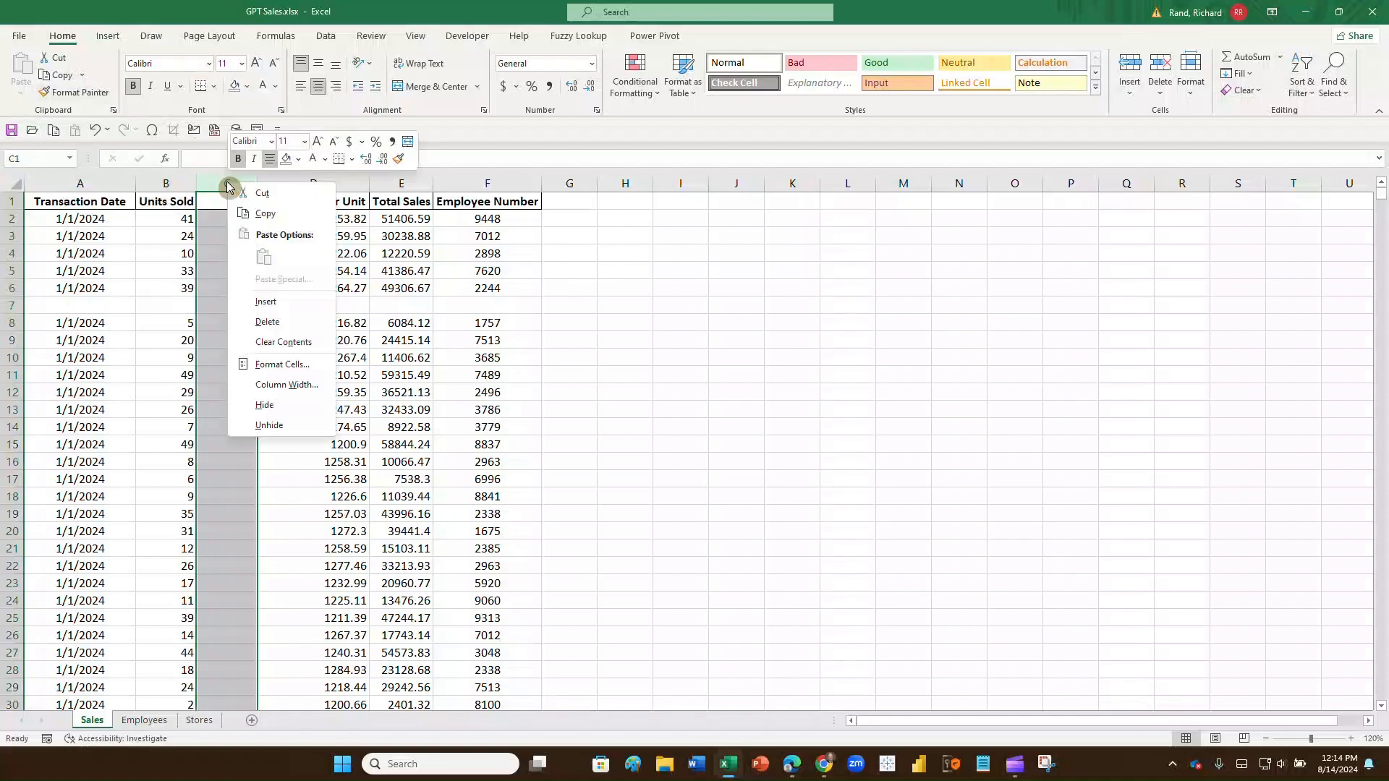
left_click(252, 313)
left_click(15, 306)
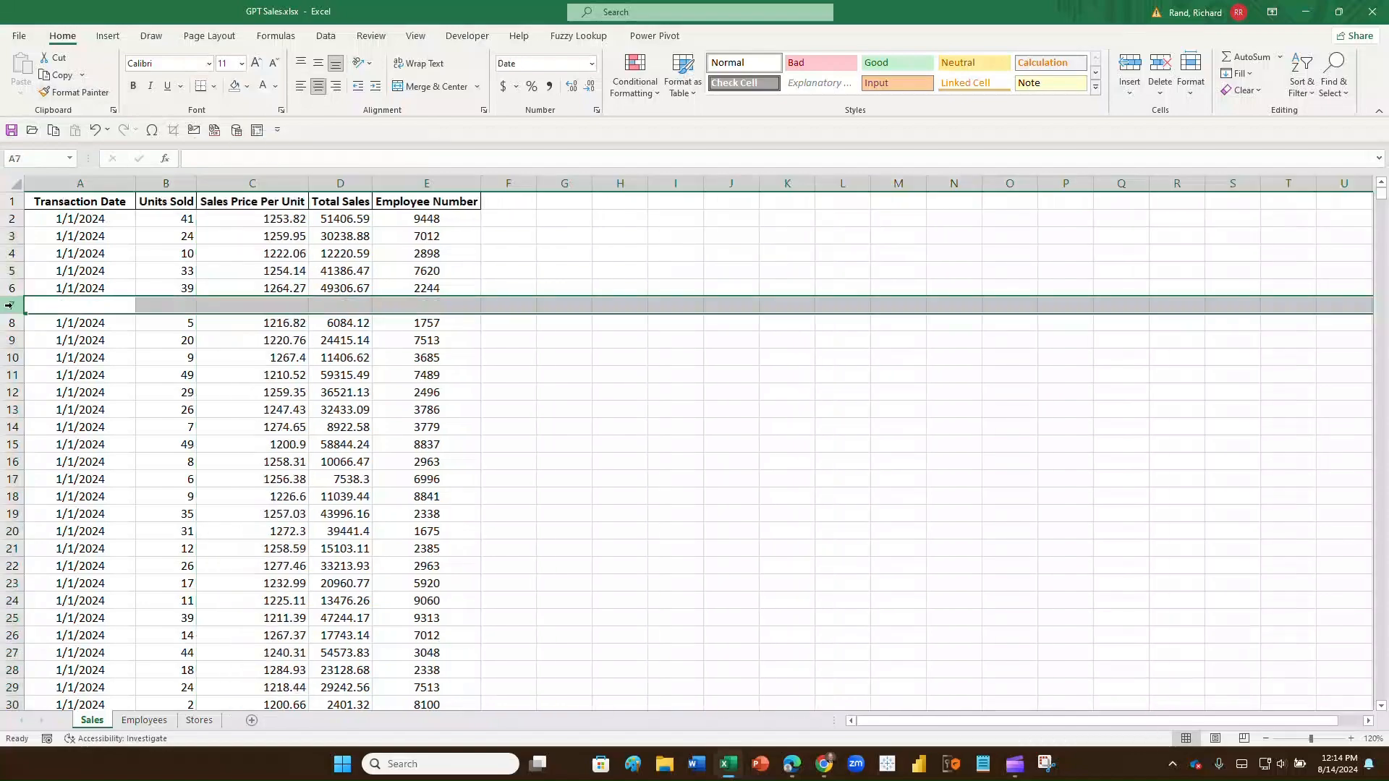
right_click(16, 311)
left_click(53, 445)
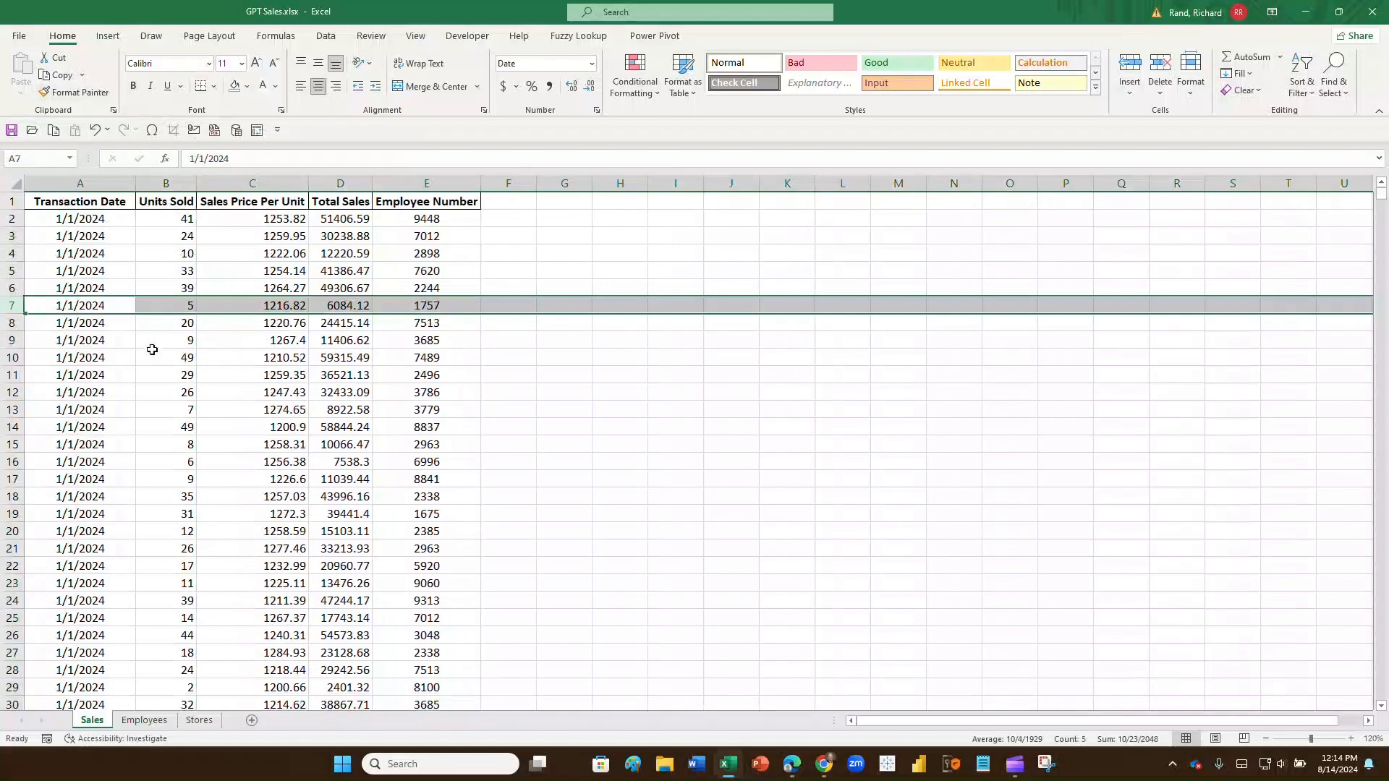
Step: Clear the Units Sold value in B14, and extend the selection from B1 down across the blank cell to B13001
left_click(170, 427)
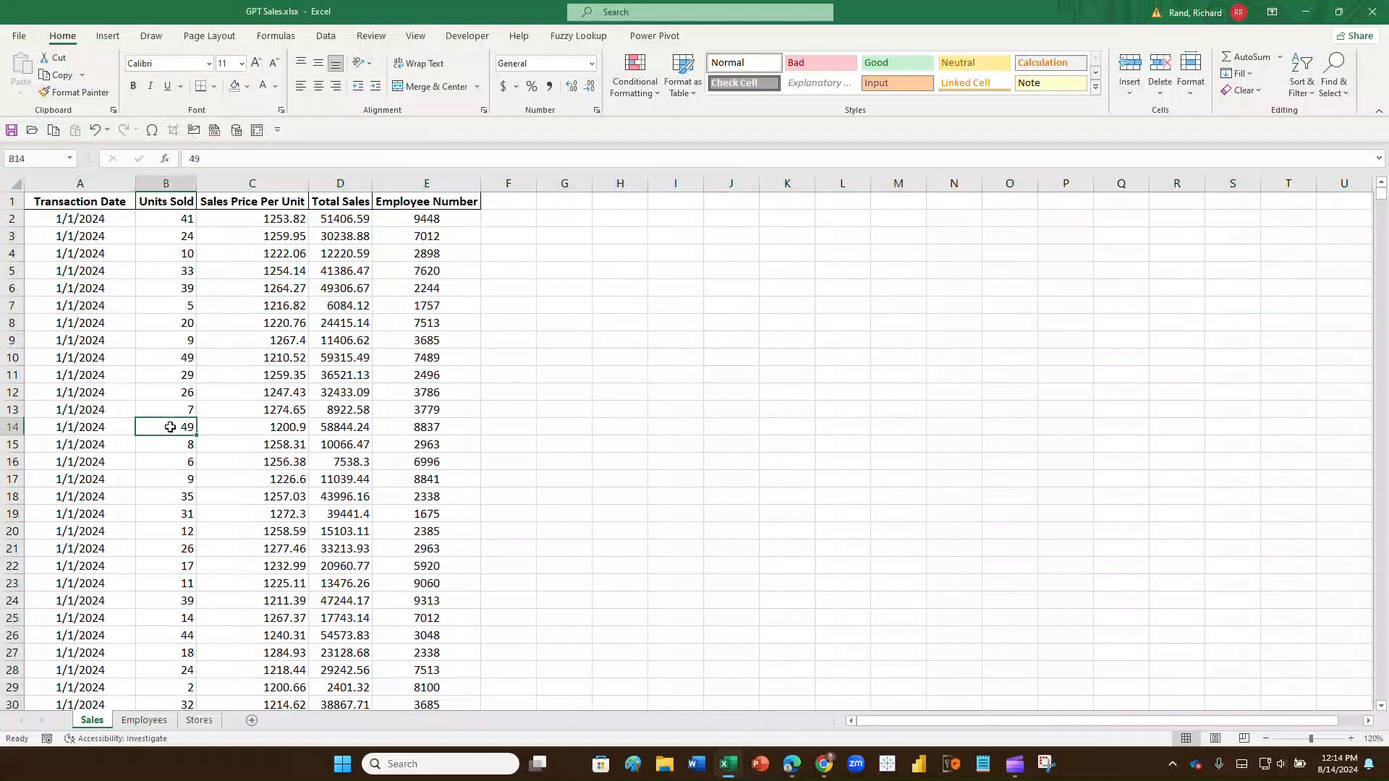
key("Delete")
left_click(167, 201)
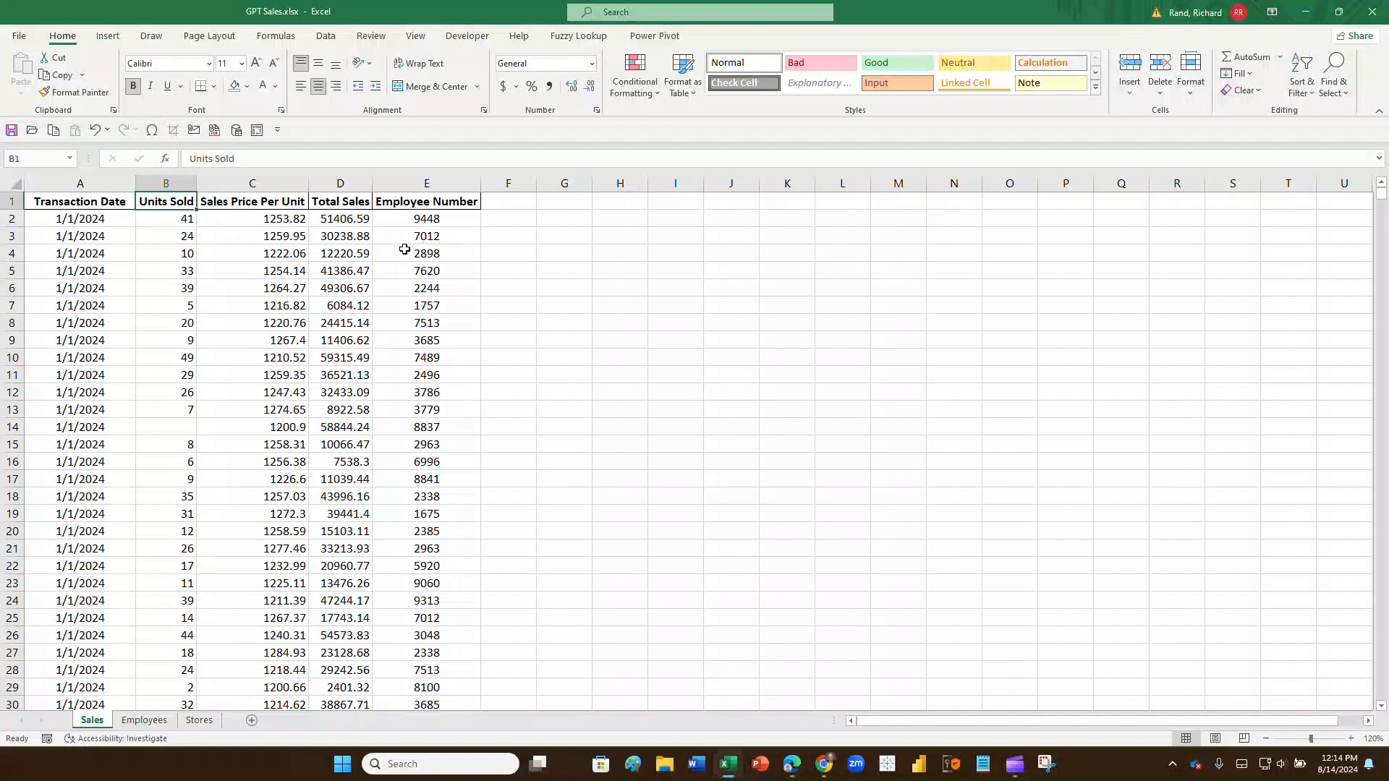
key("ctrl+shift+Down")
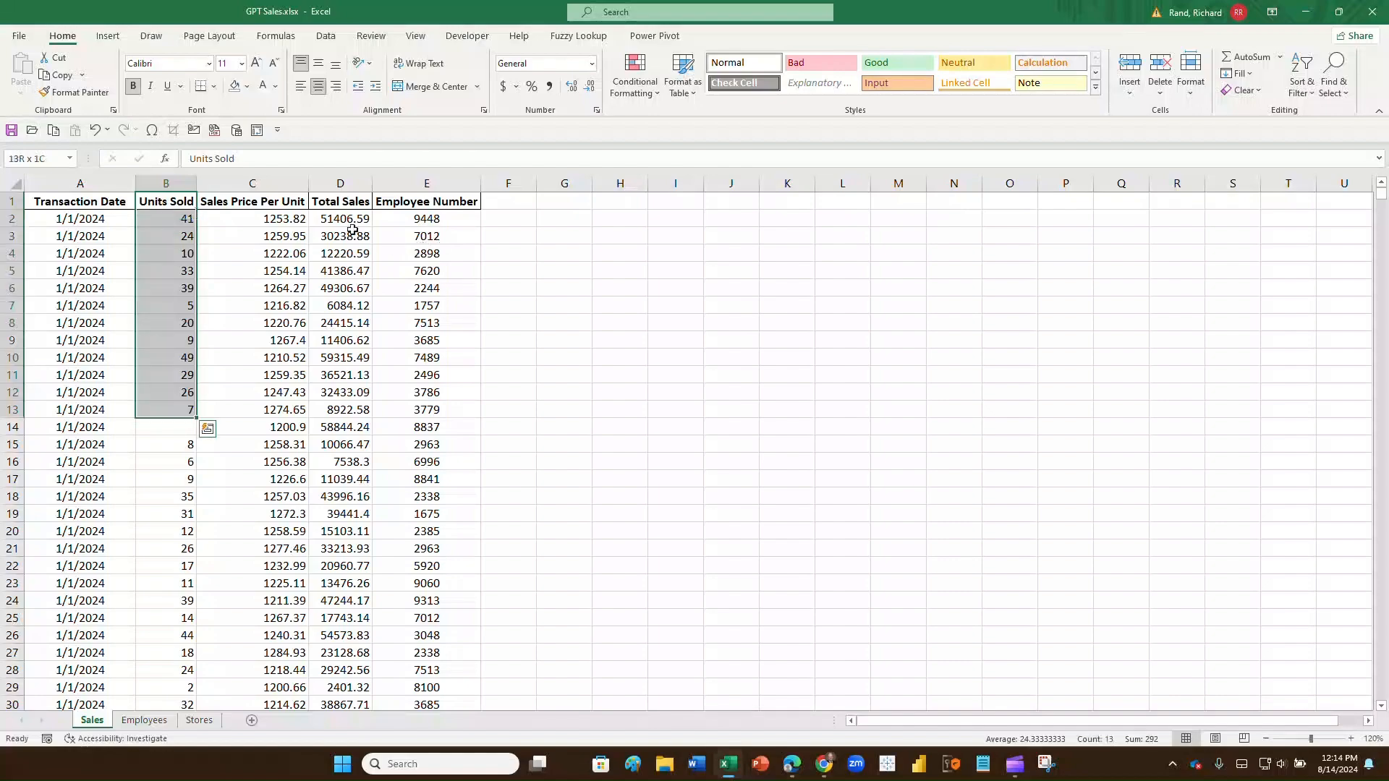
key("ctrl+shift+Down")
key("ctrl+shift+Down")
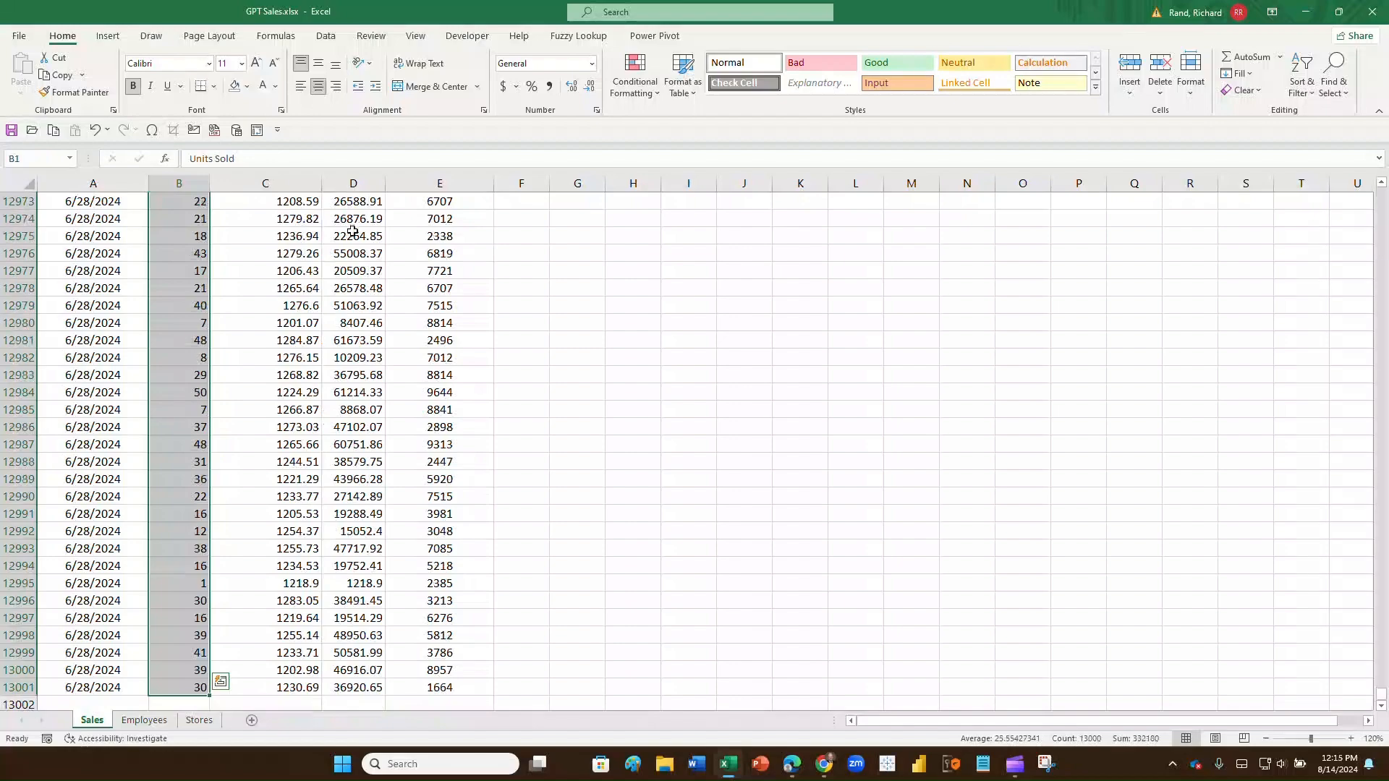
Step: Return to A1 and extend the selection down and across to cover the whole sales data range A1:E13001
left_click(217, 270)
scroll(101, 224, "up", 5)
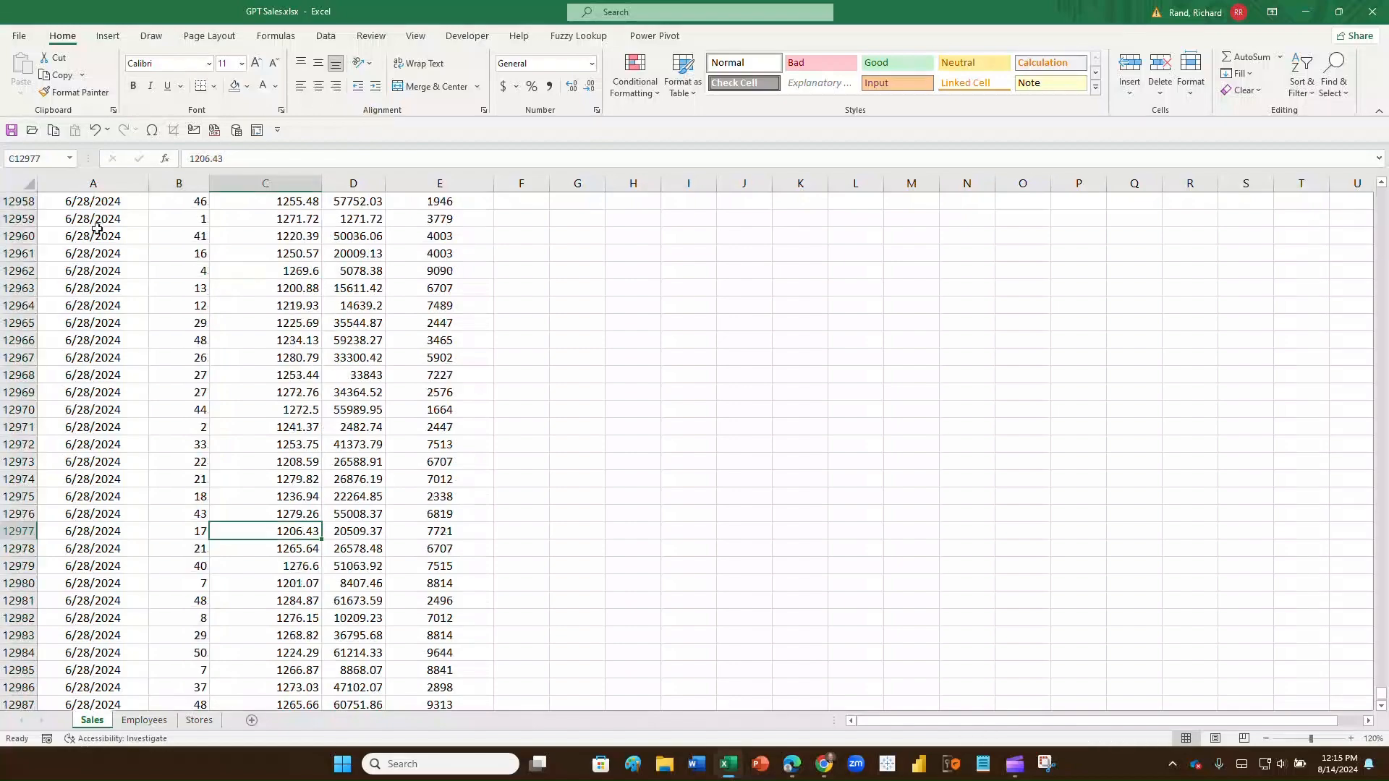
scroll(97, 228, "up", 20)
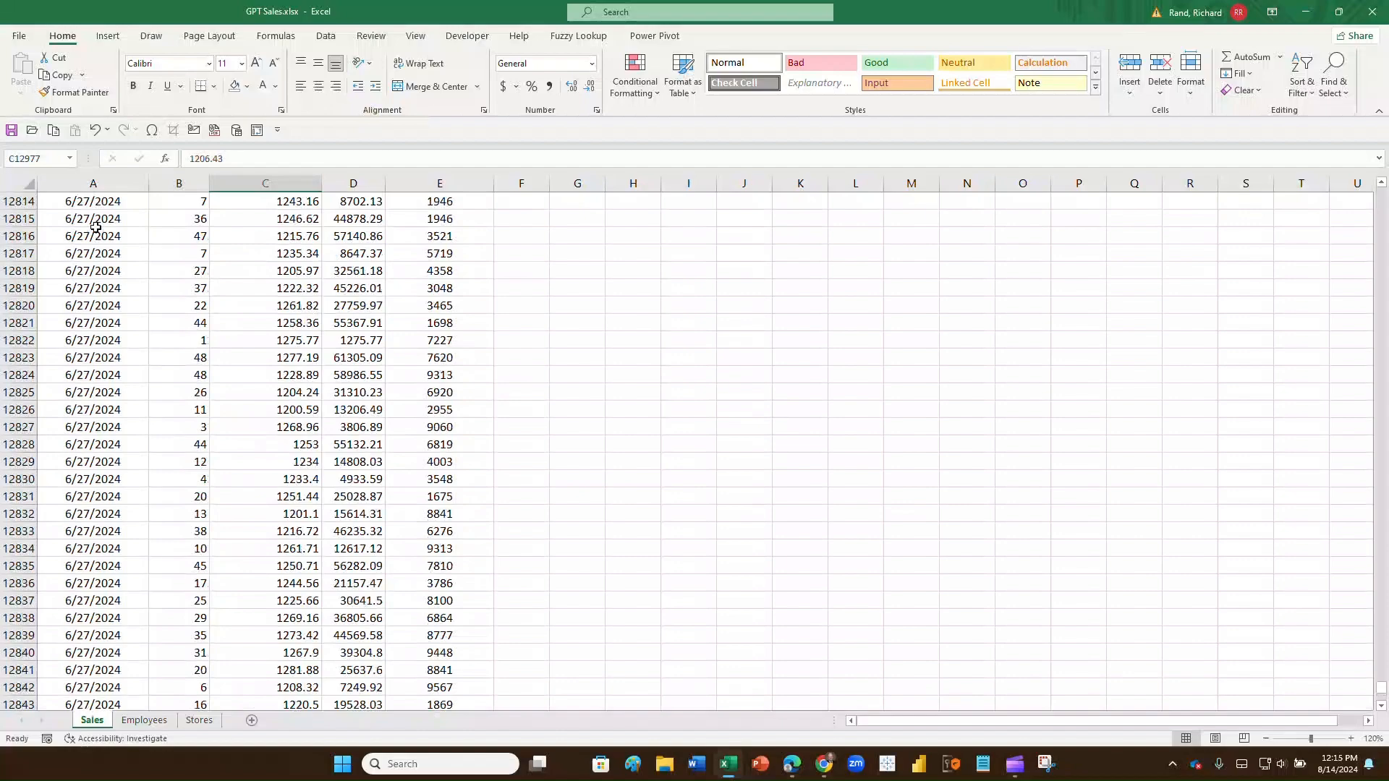
left_click(92, 252)
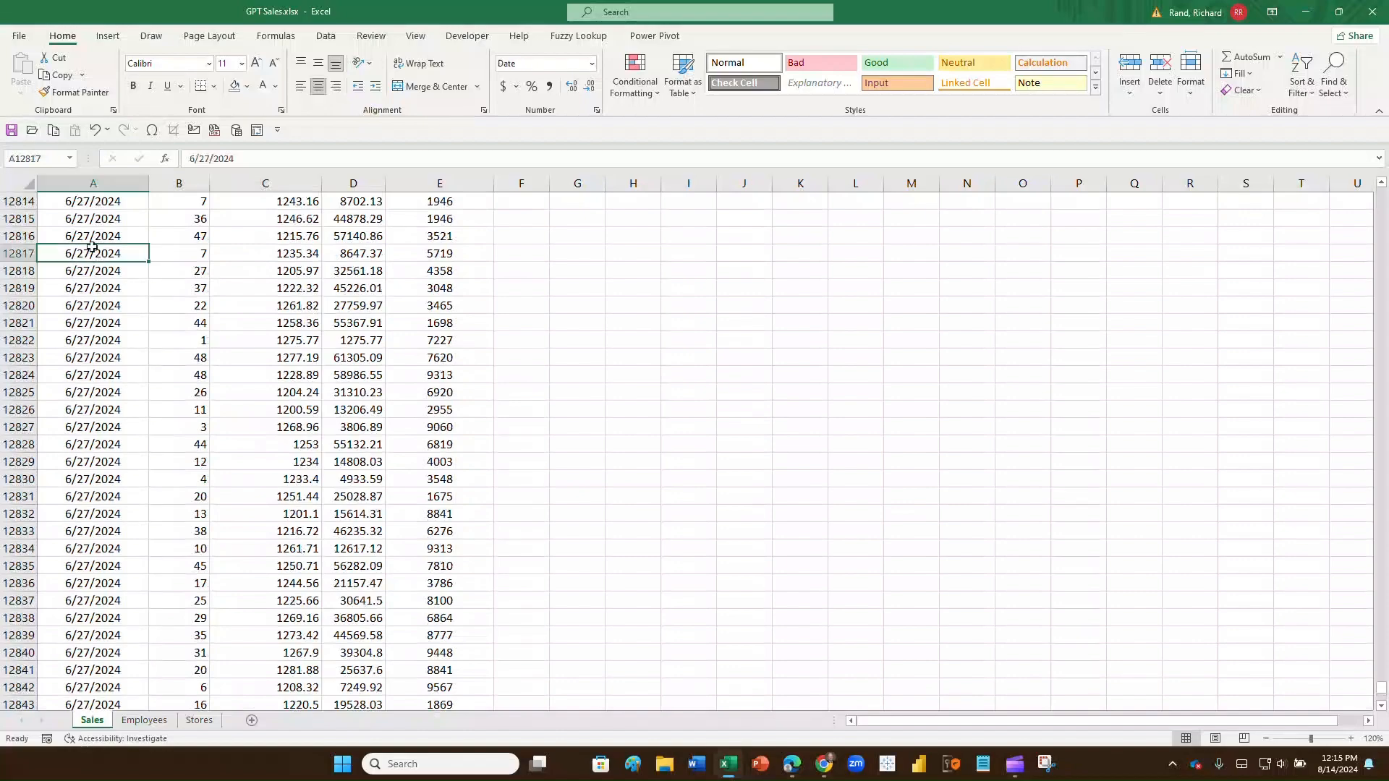
key("ctrl+Home")
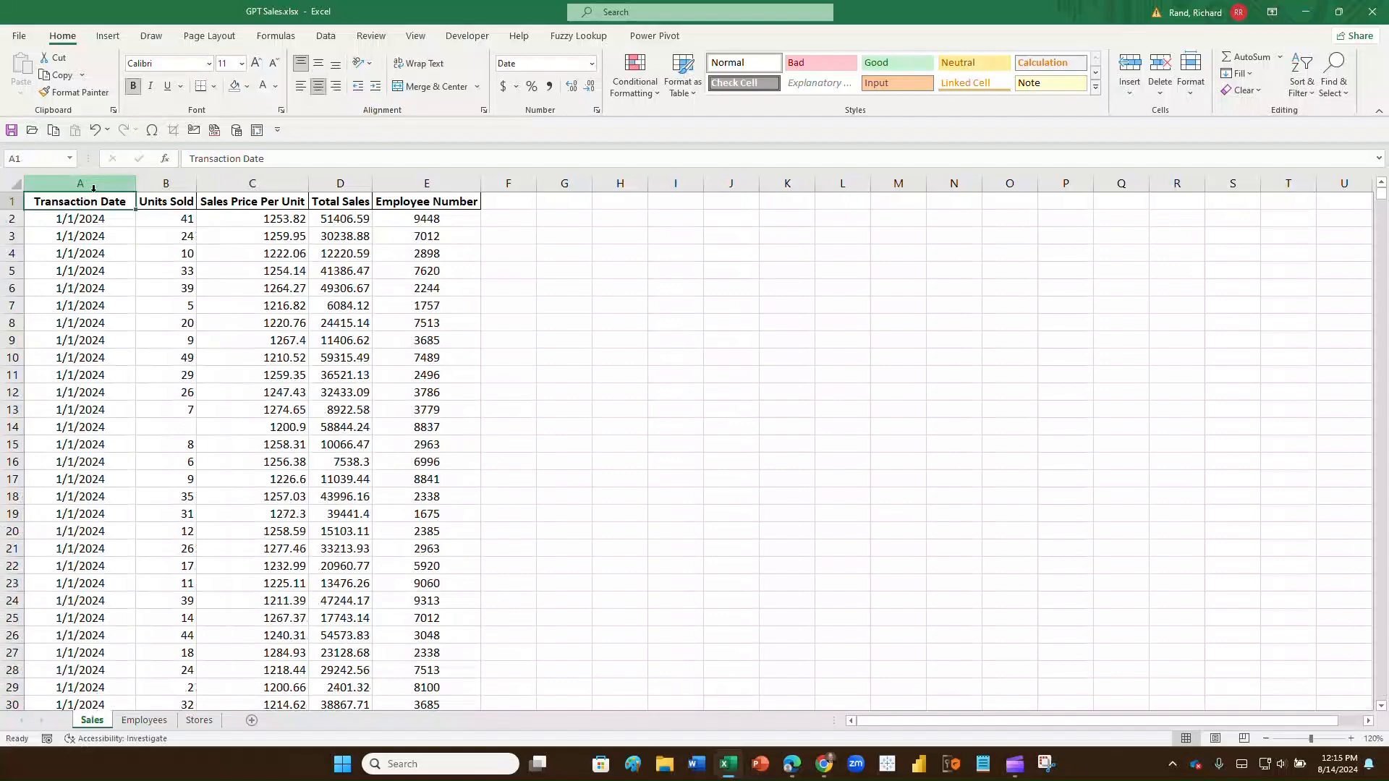
key("ctrl+shift+Down")
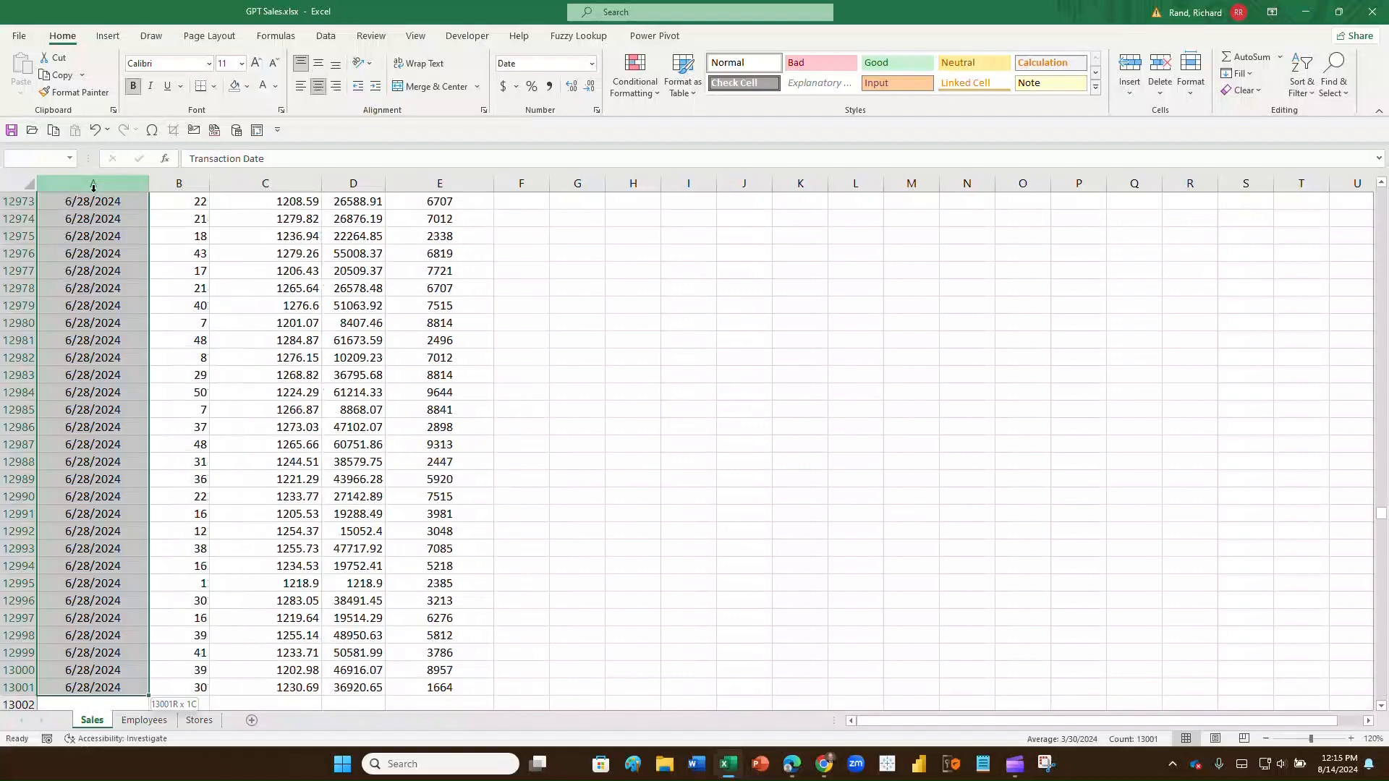
key("ctrl+shift+Right")
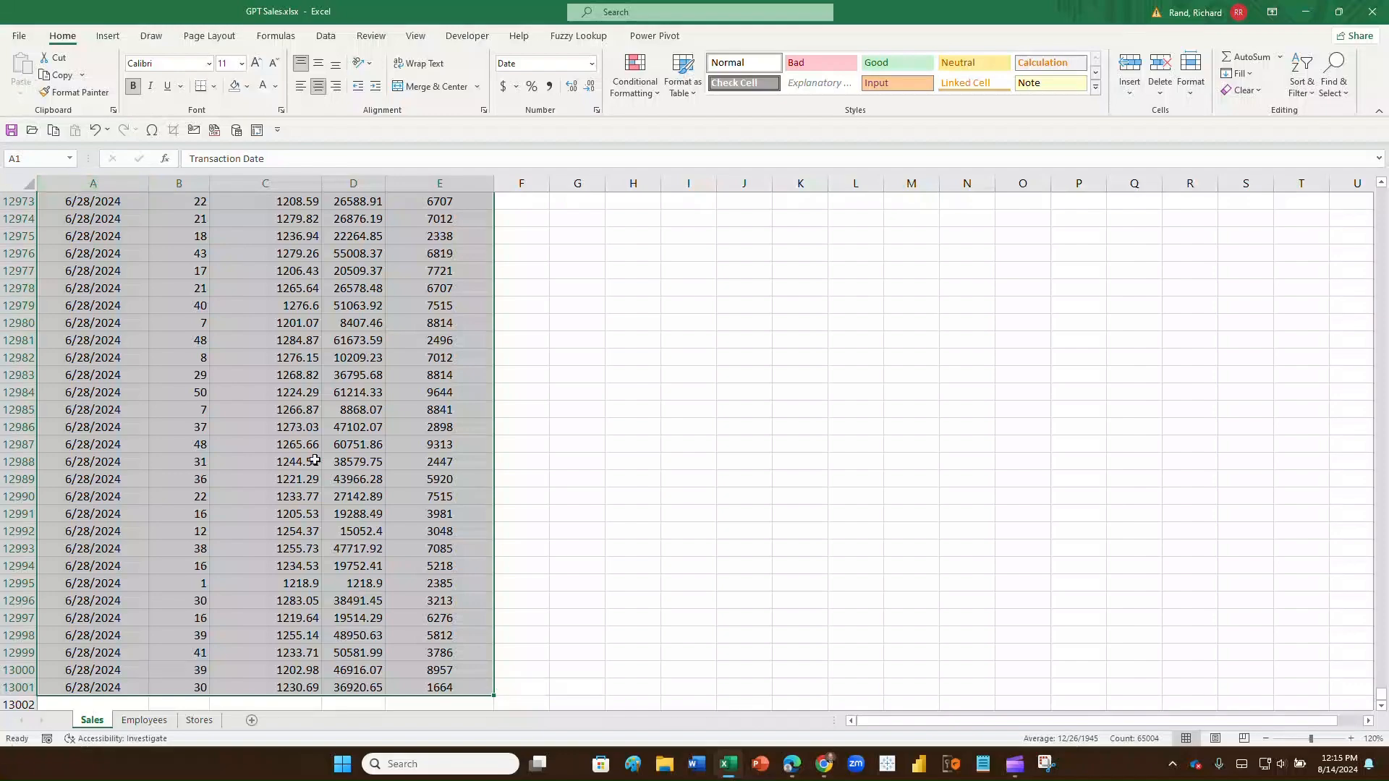
Step: Select A13001, jump back to A1, and enter 49 in the blank Units Sold cell B14
left_click(79, 686)
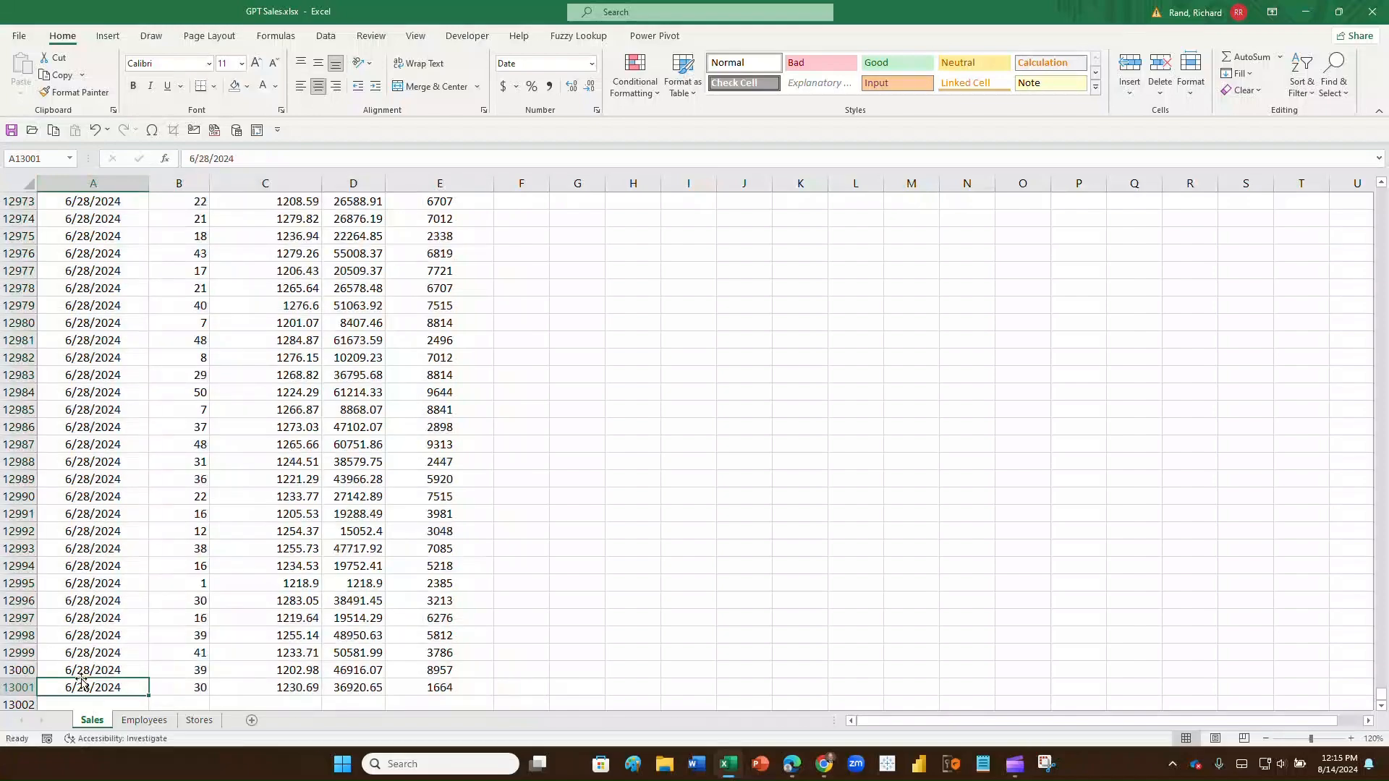
key("ctrl+Home")
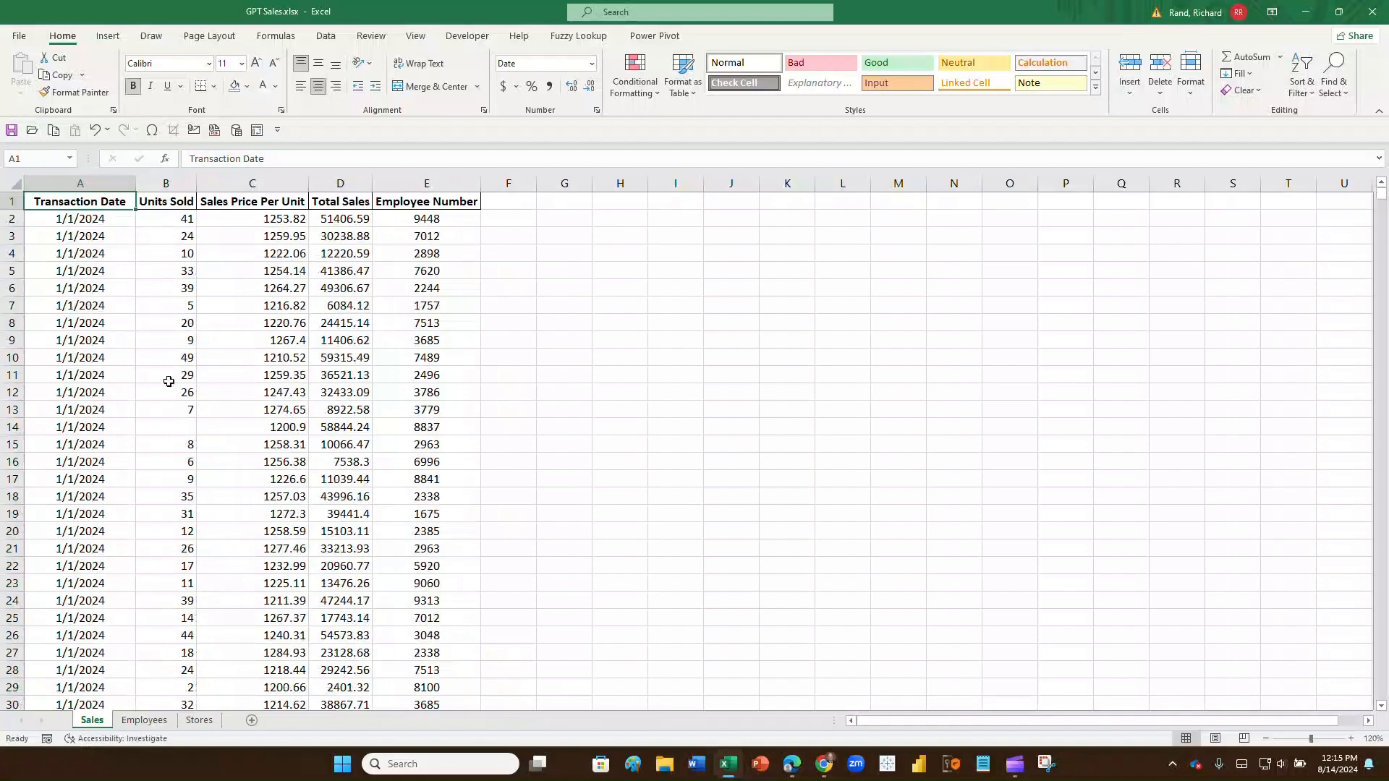
left_click(169, 424)
type("49")
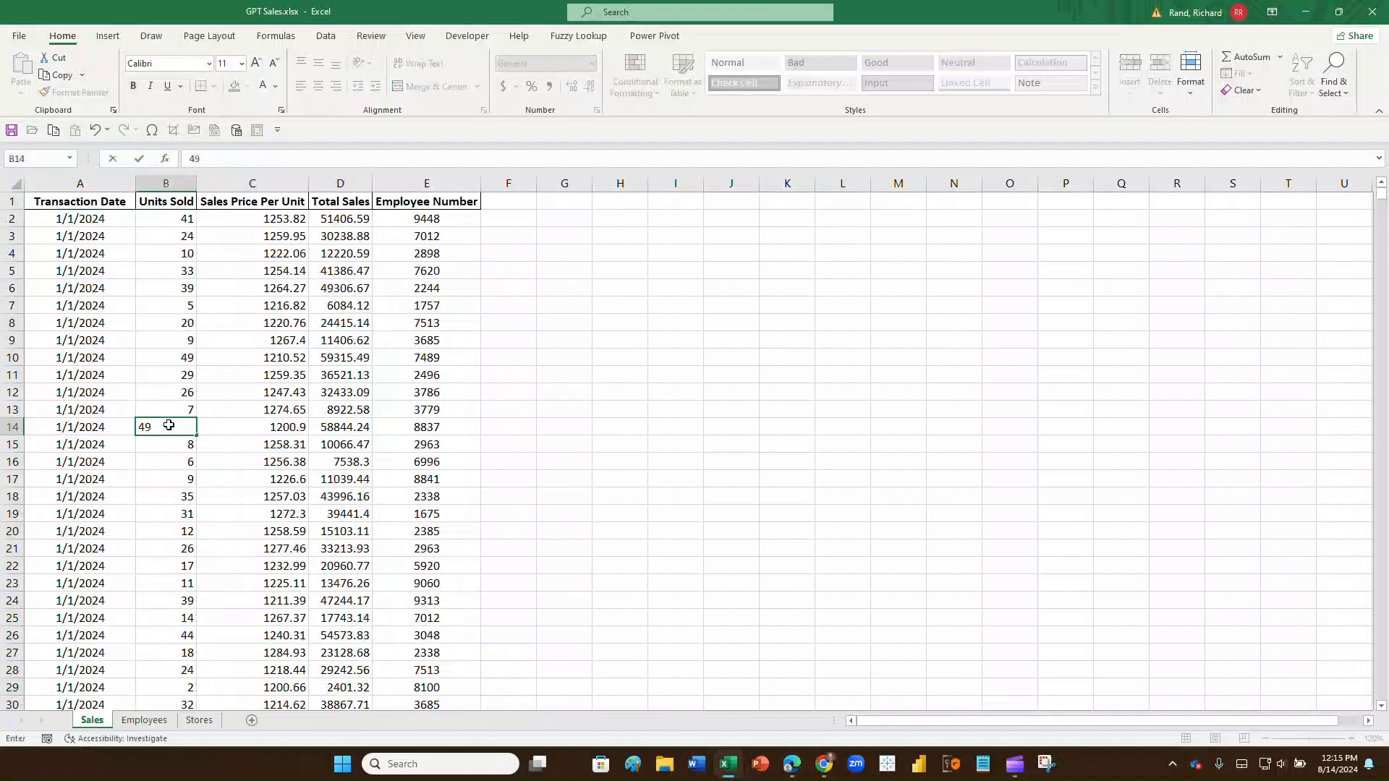
key("Return")
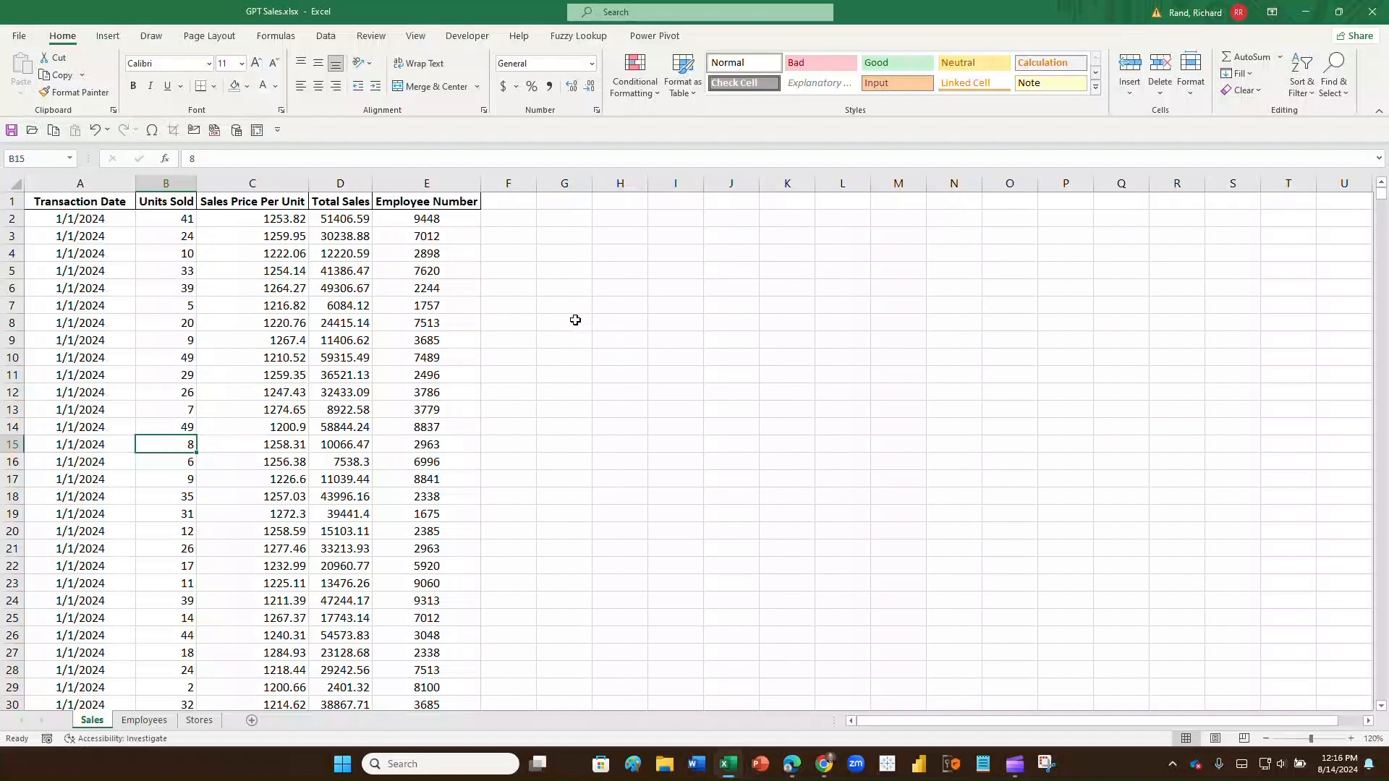
Step: Open Find, compare its Find and Replace views, and close the dialog without searching
key("ctrl+f")
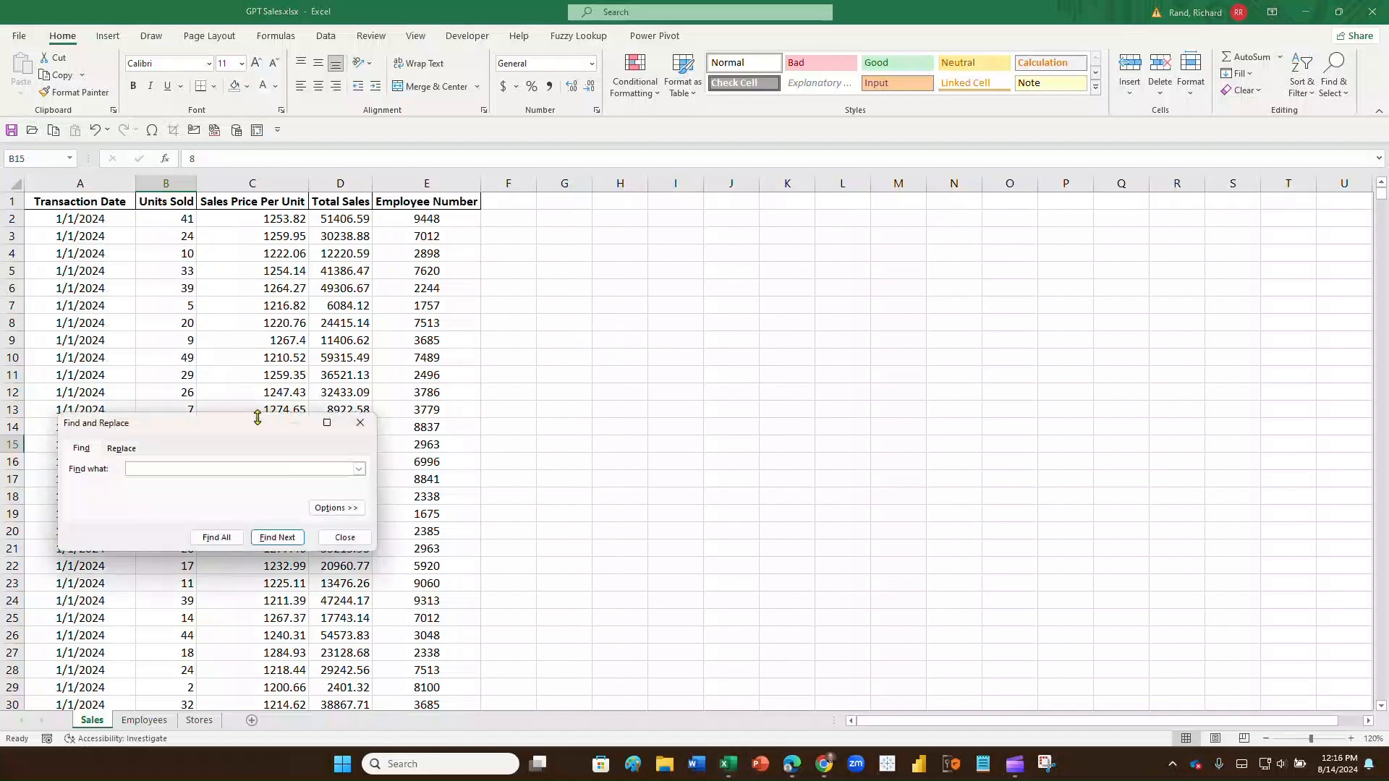
left_click_drag(258, 418, 687, 284)
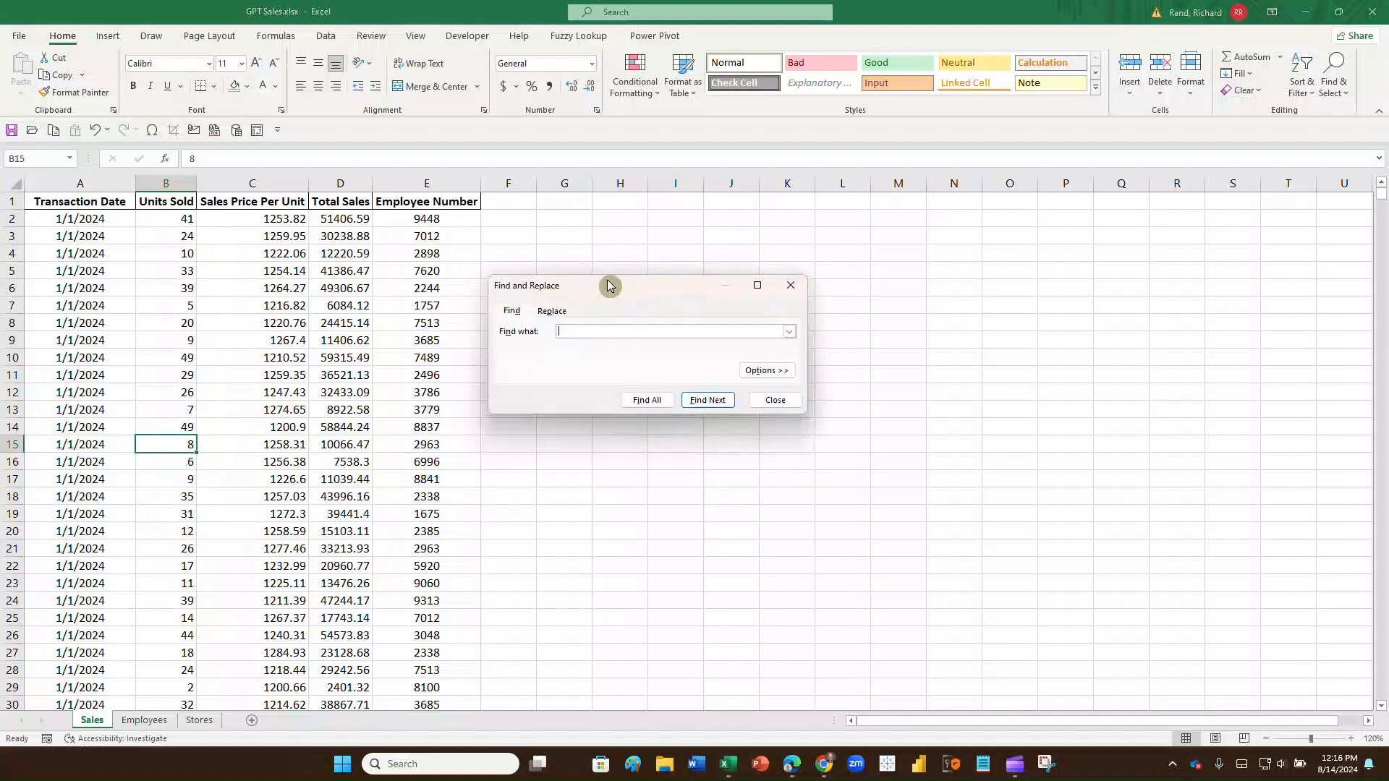
left_click(552, 312)
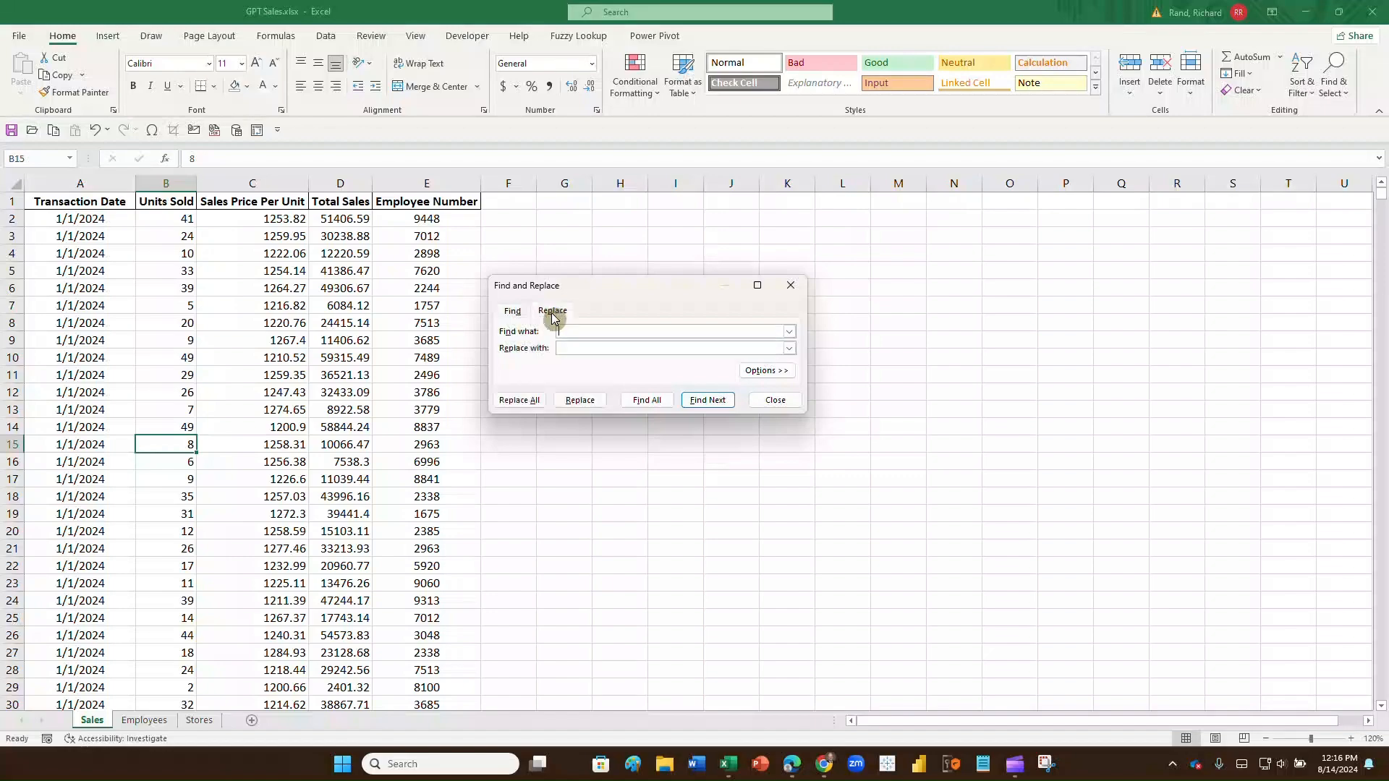
left_click(508, 314)
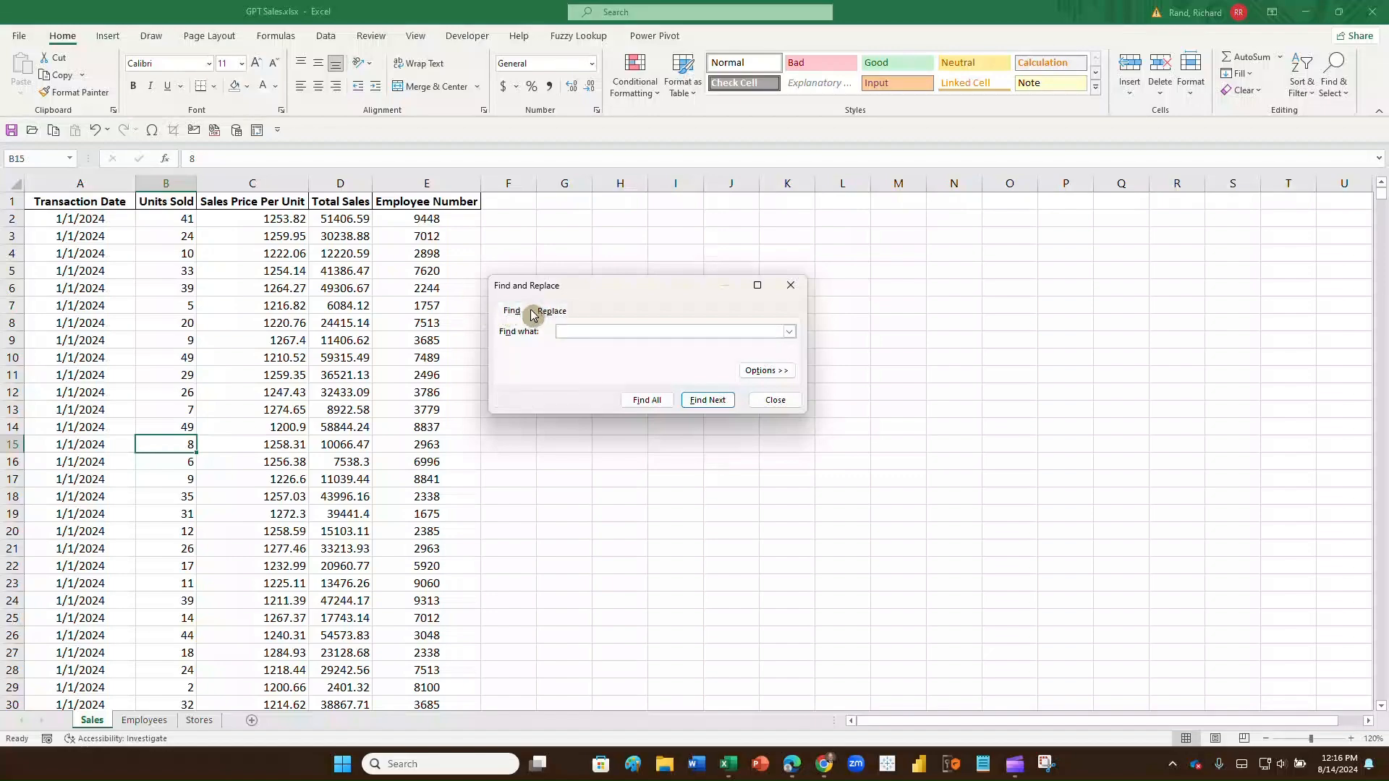
left_click(766, 400)
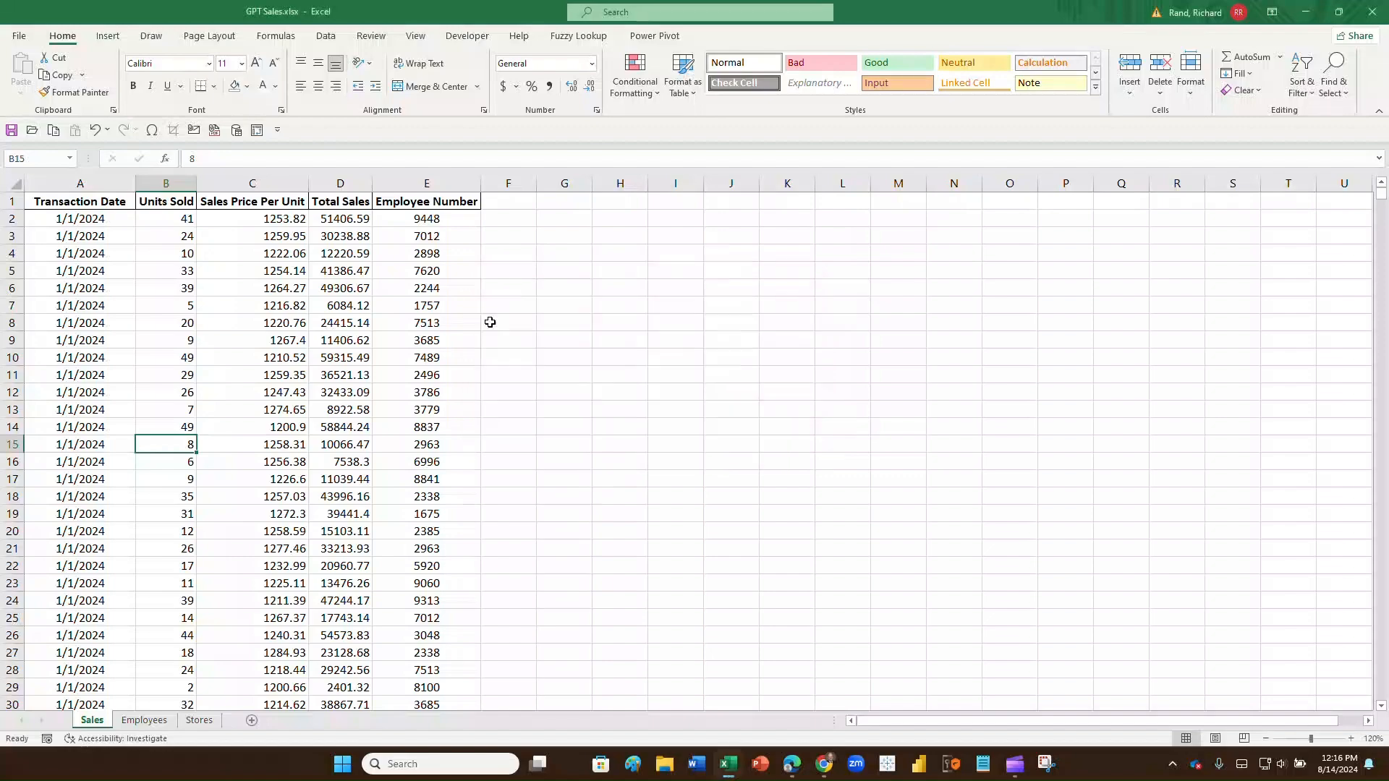
Step: Open Replace, compare it with the Find view, expand the search options, and set the search scope to Workbook
key("ctrl+h")
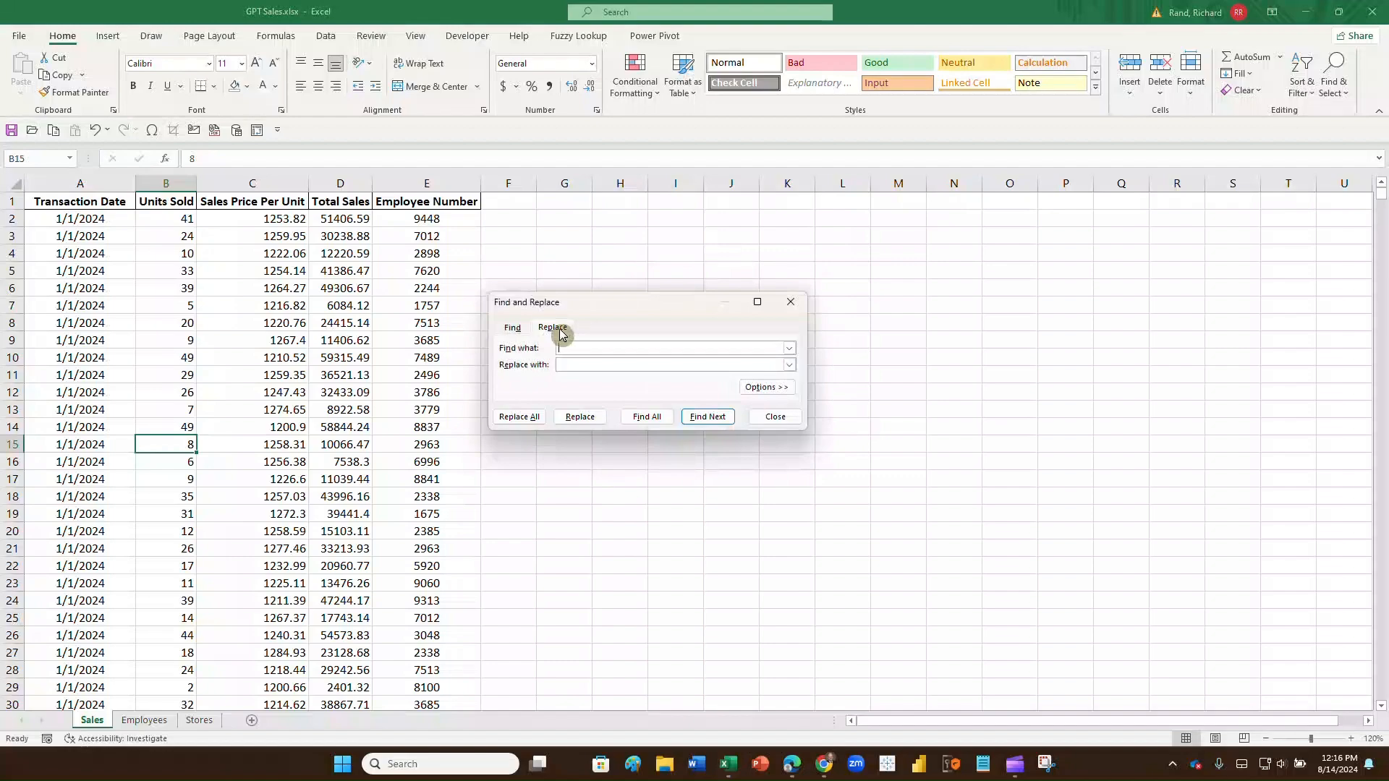
left_click(513, 328)
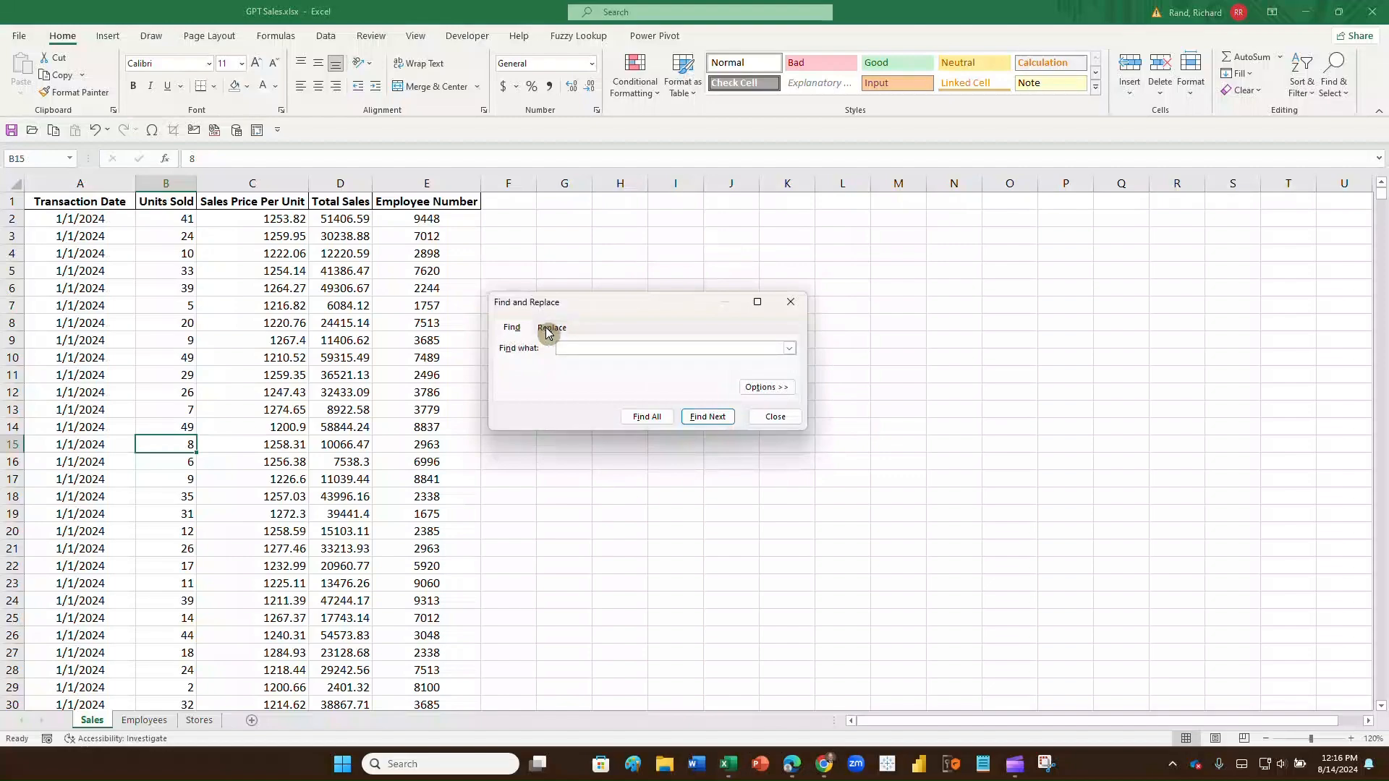
left_click(548, 330)
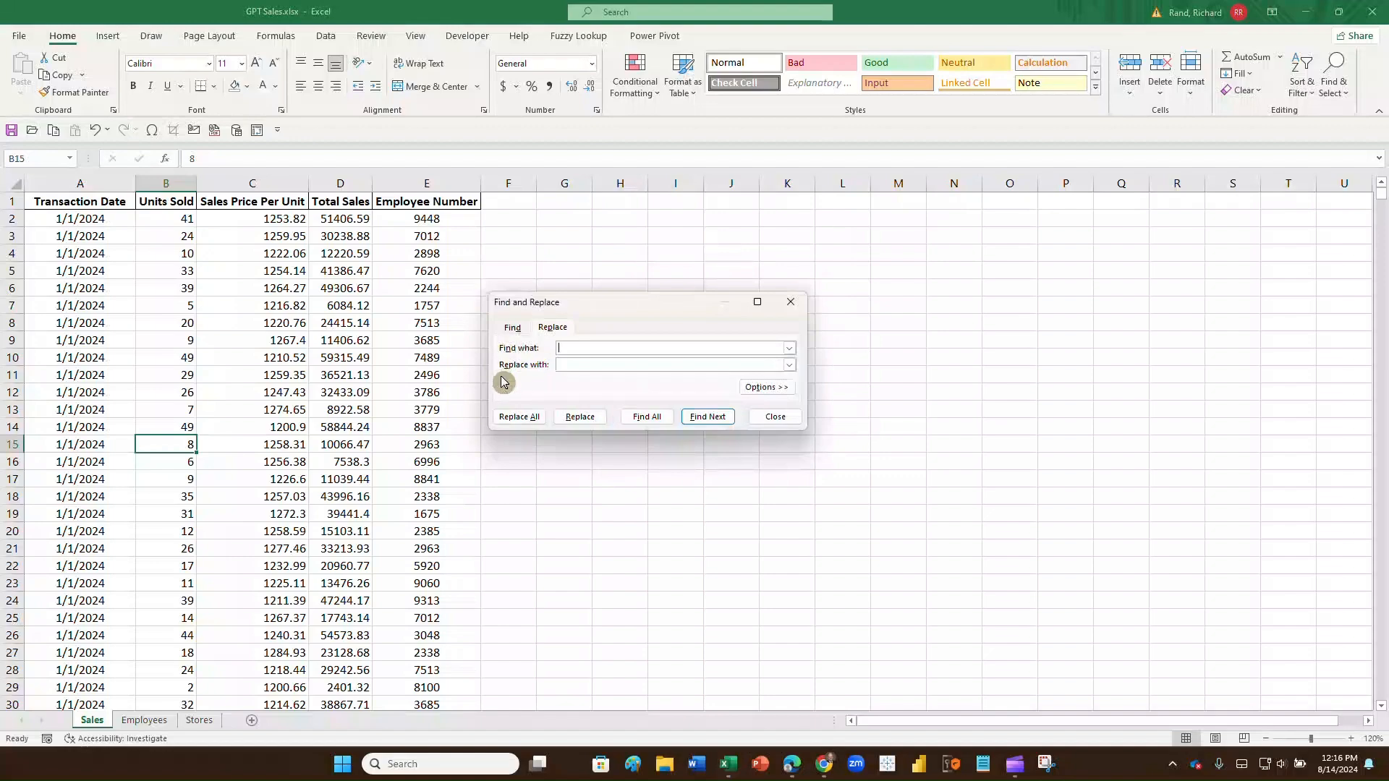
left_click(765, 387)
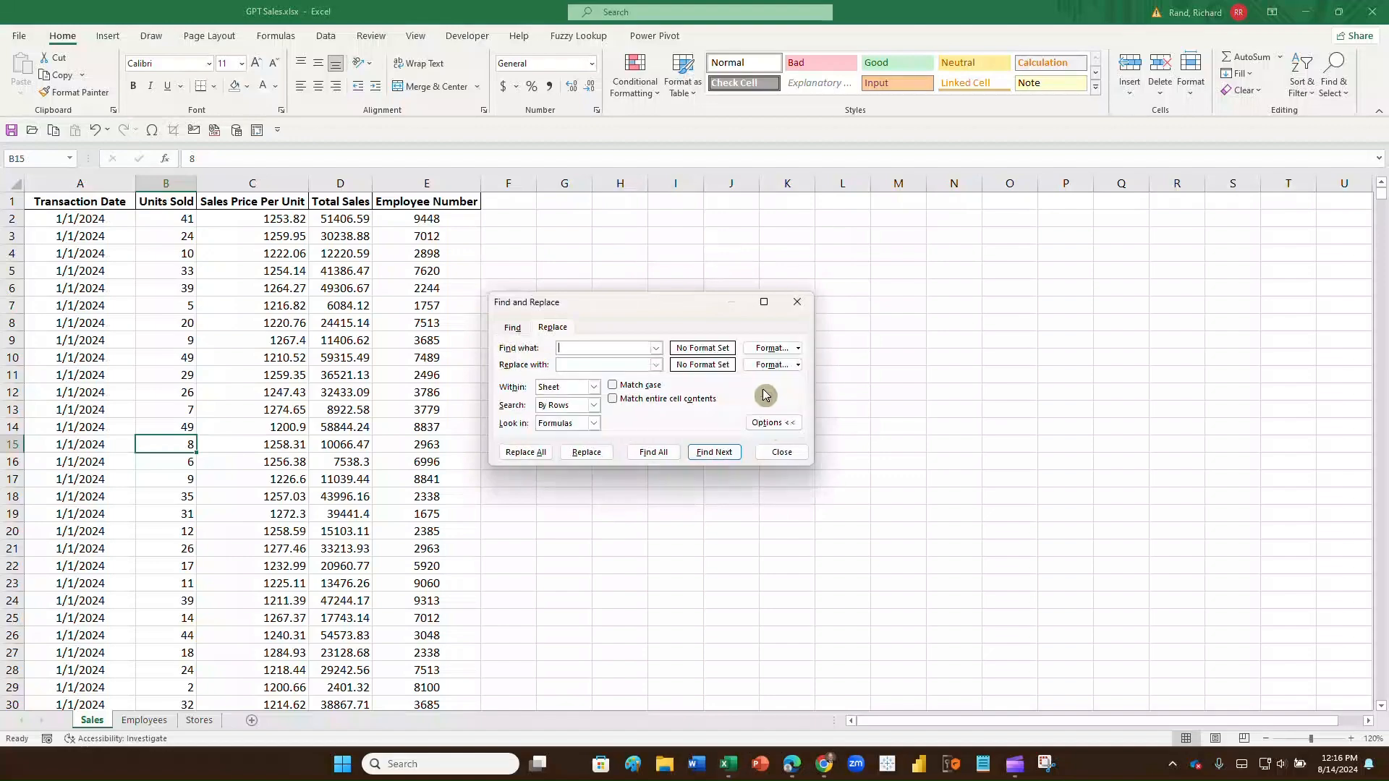
left_click(593, 388)
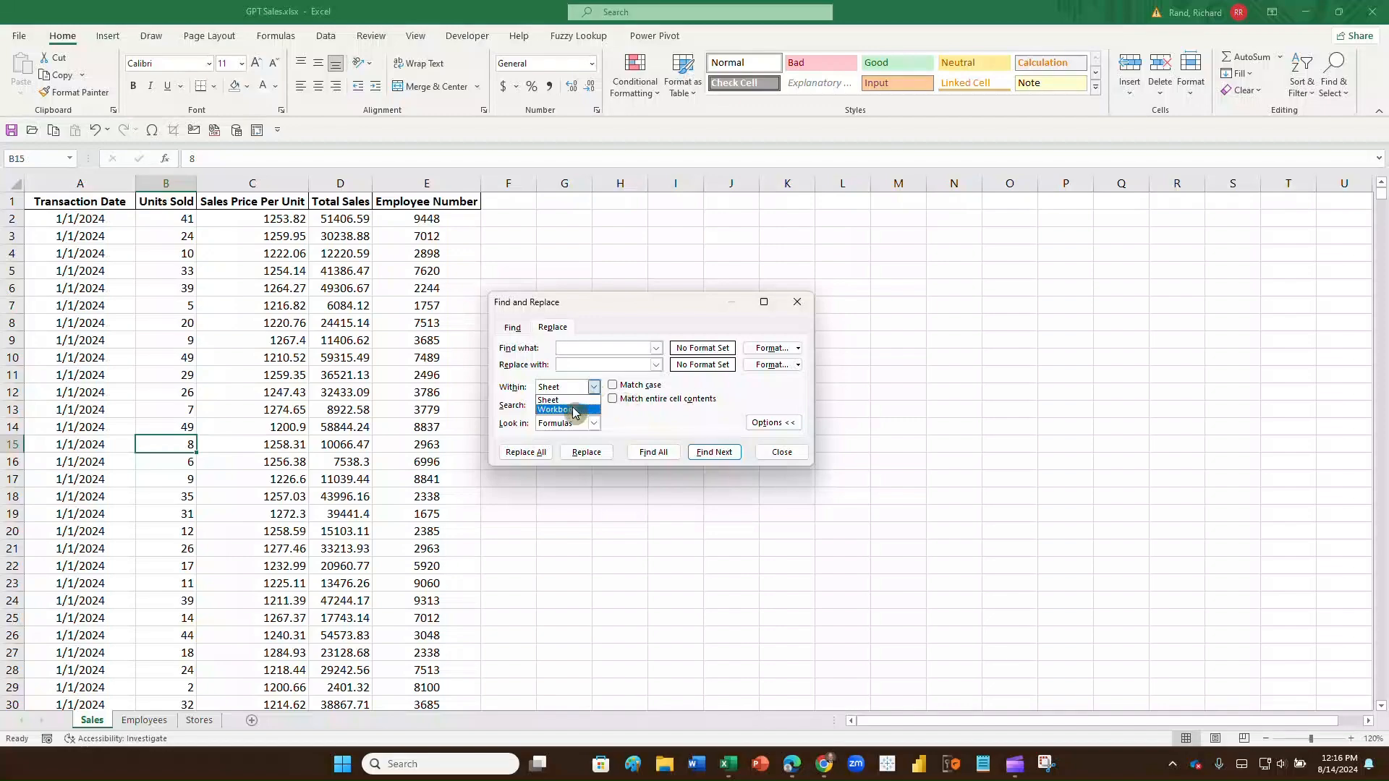
left_click(572, 410)
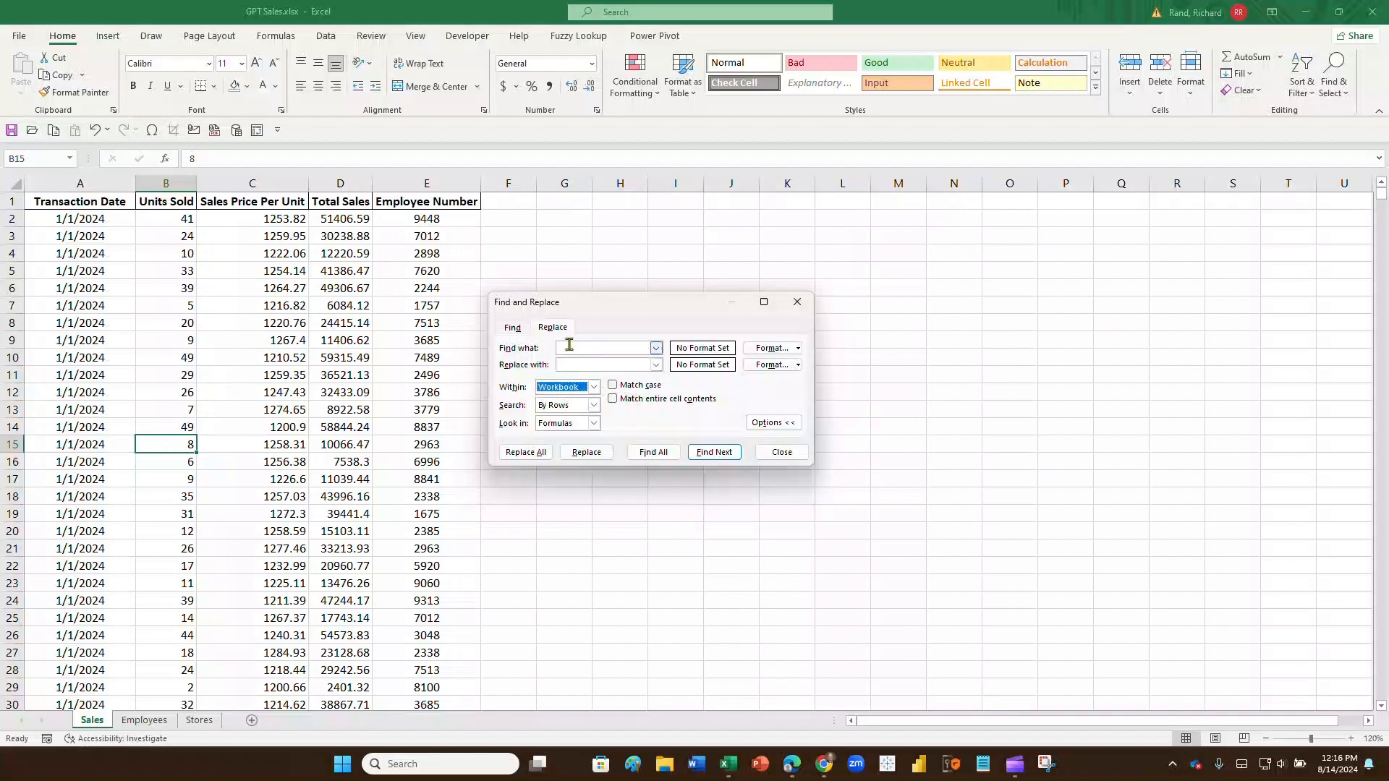
Step: Search the whole workbook for Florida and dismiss the resulting message
left_click(572, 347)
type("Florida")
key("Return")
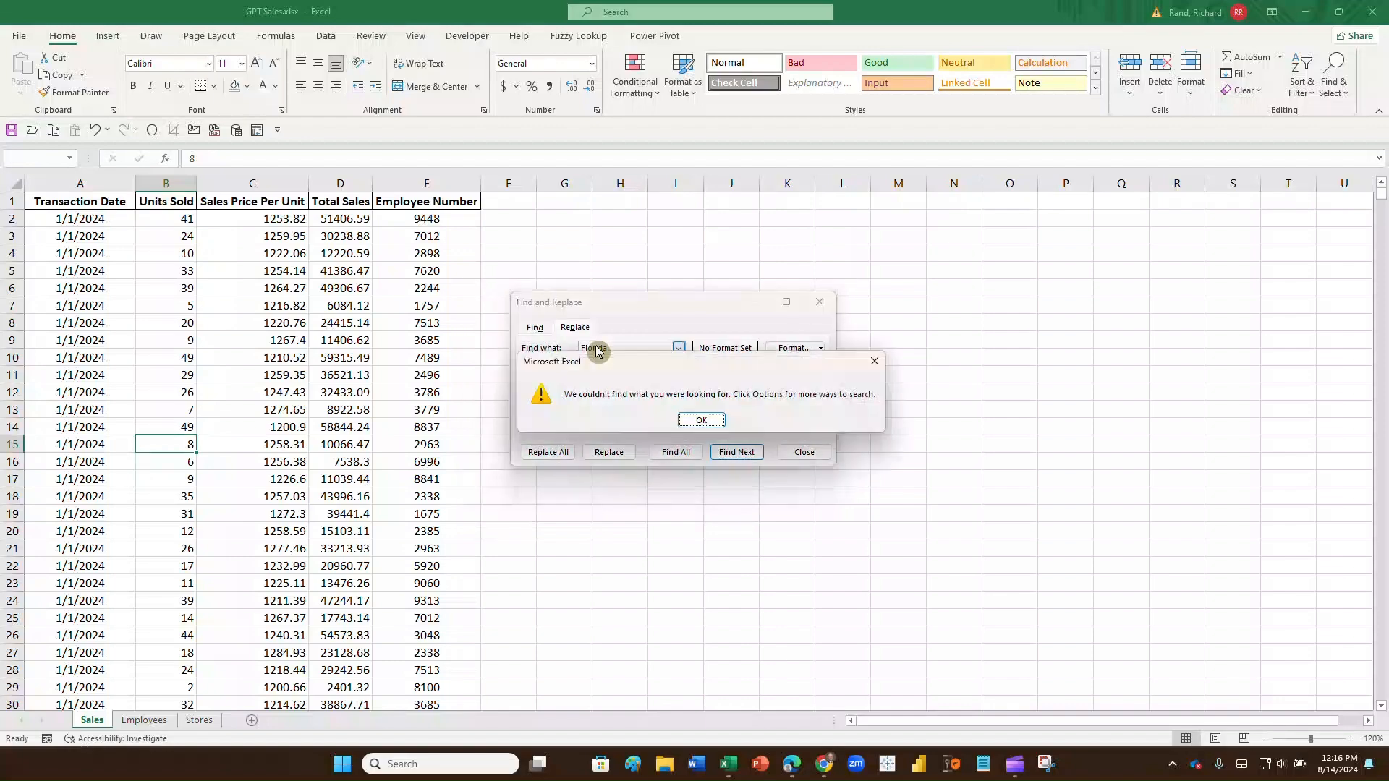
left_click(700, 419)
Step: Search the whole workbook for alabama and close Find and Replace
left_click_drag(611, 348, 542, 327)
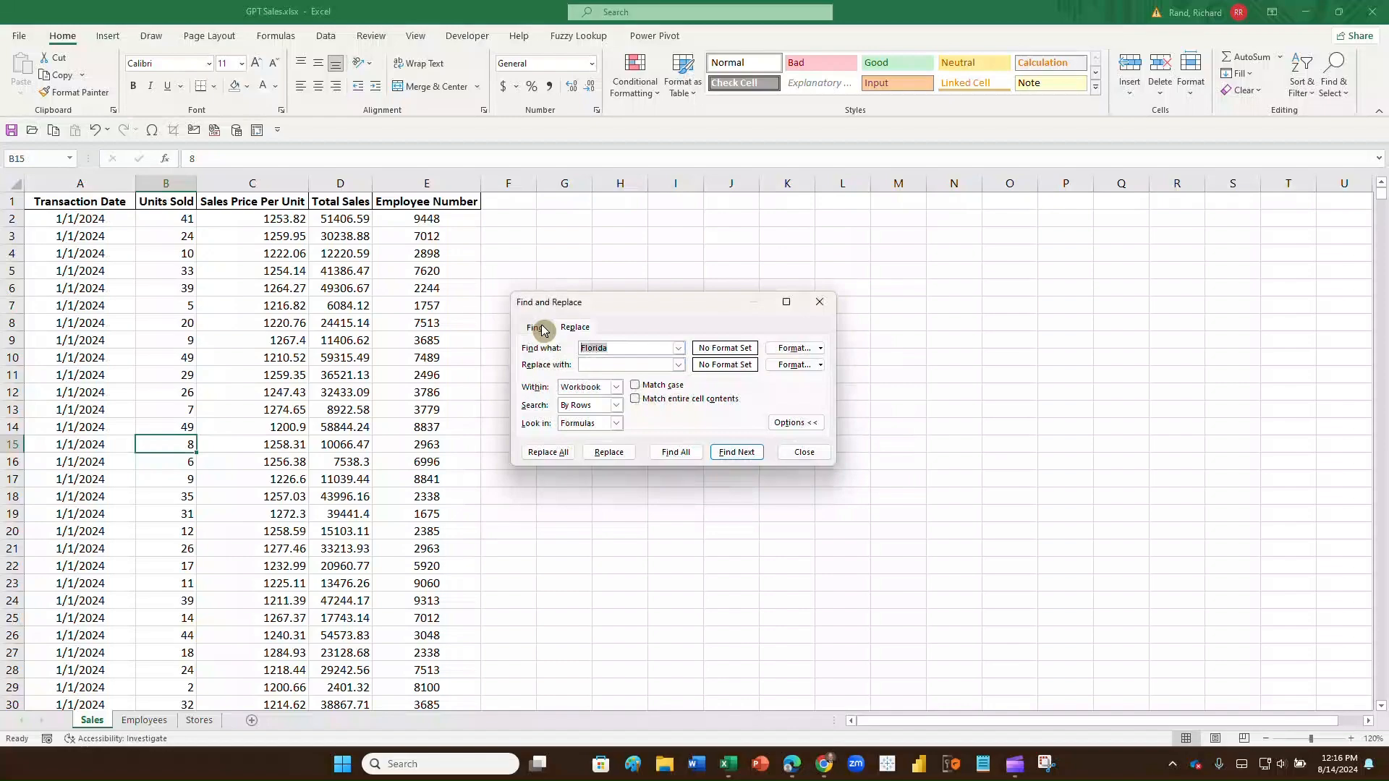
type("alabama")
key("Return")
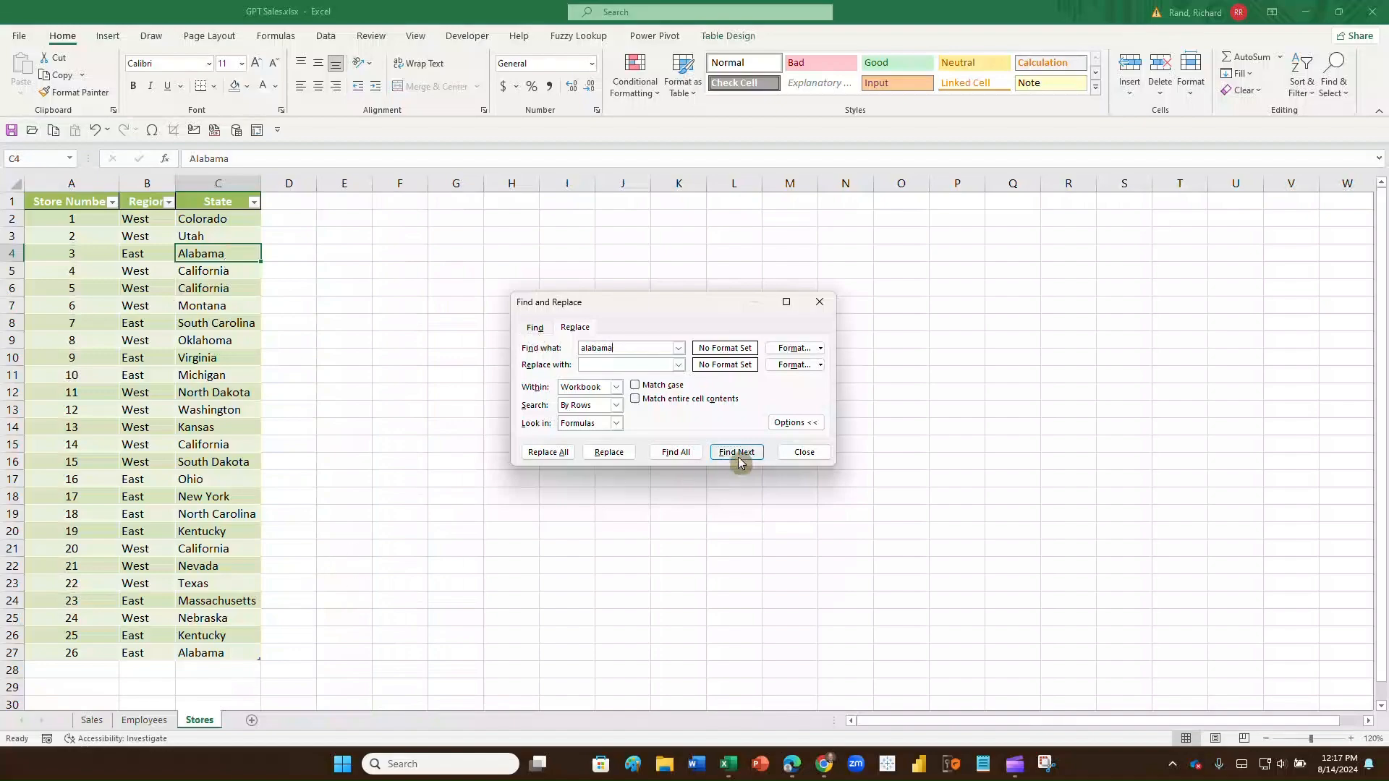
left_click(803, 452)
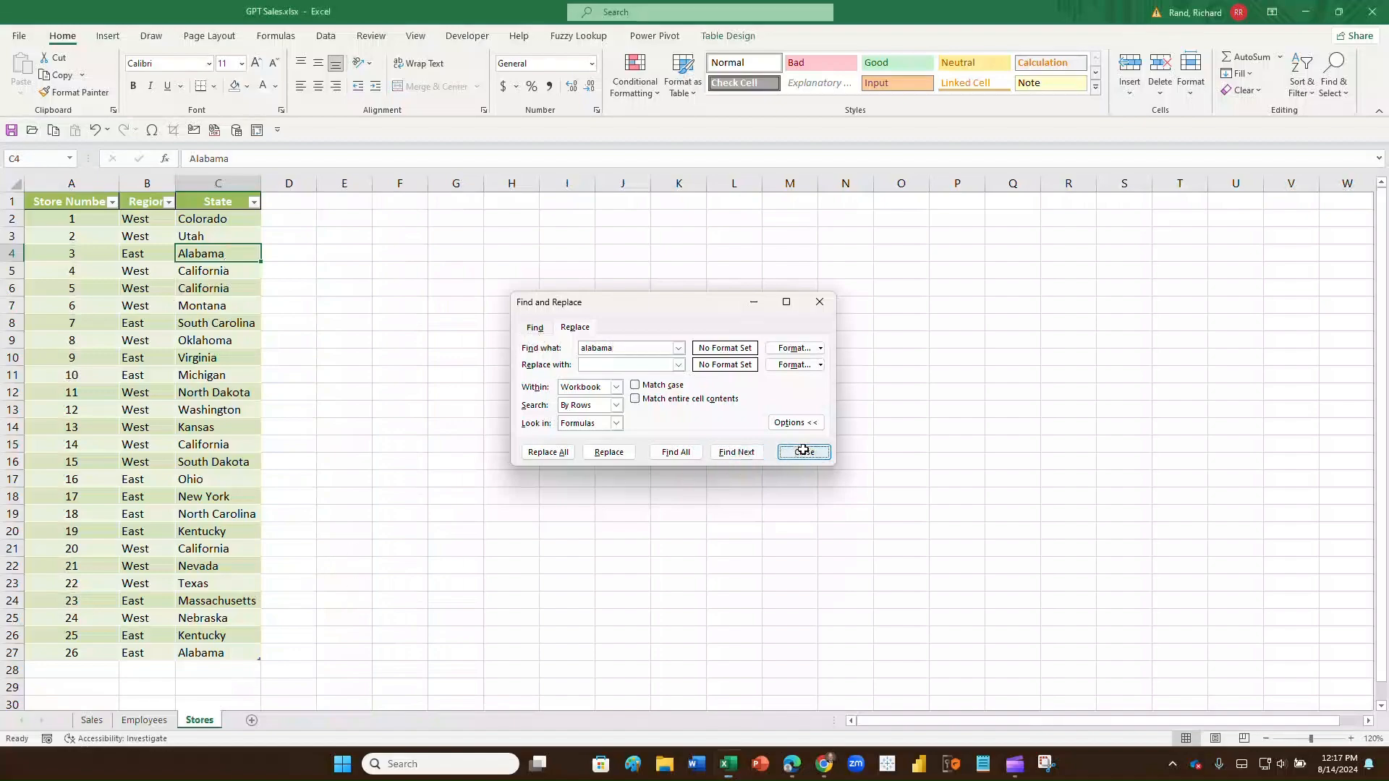
Step: On the Sales sheet, use Go To Special to look for all cells containing formulas, and dismiss the resulting message
left_click(90, 720)
left_click(80, 202)
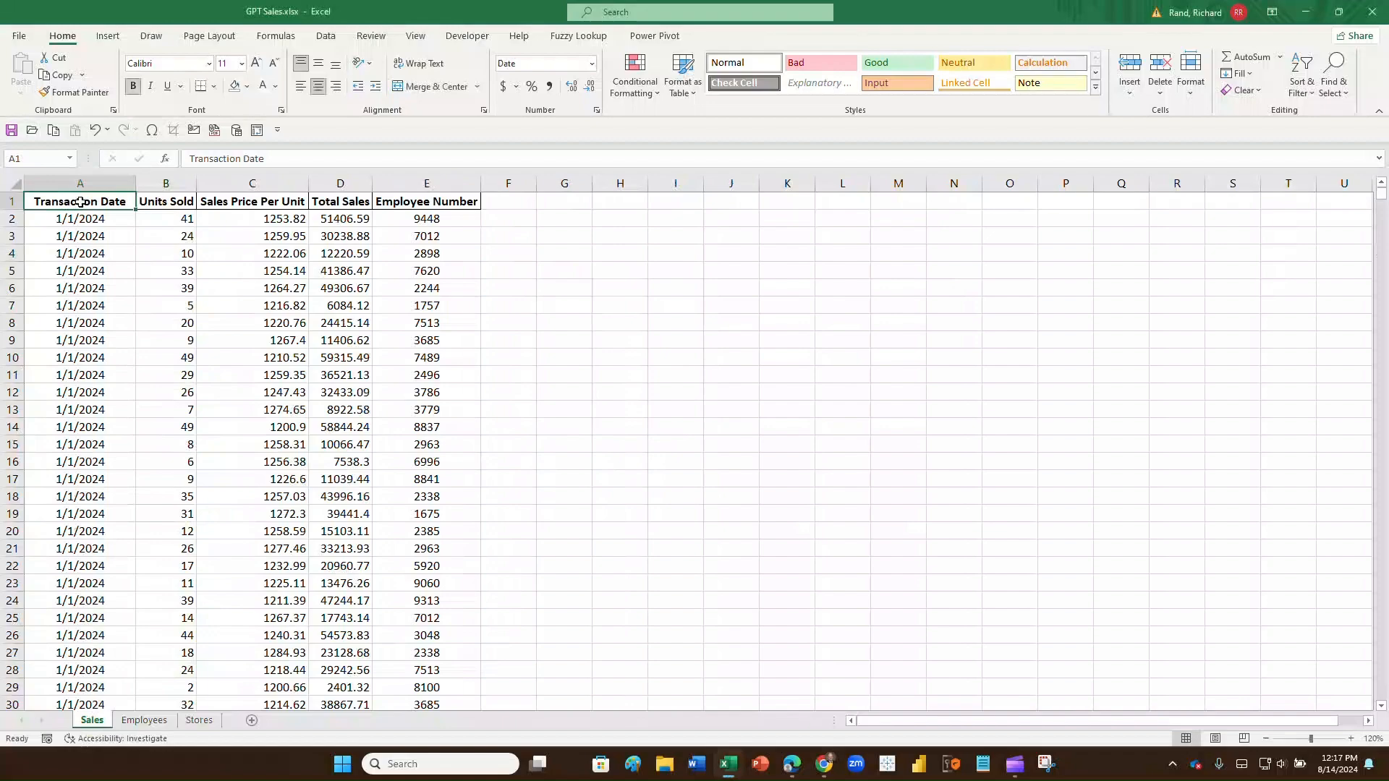
key("ctrl+g")
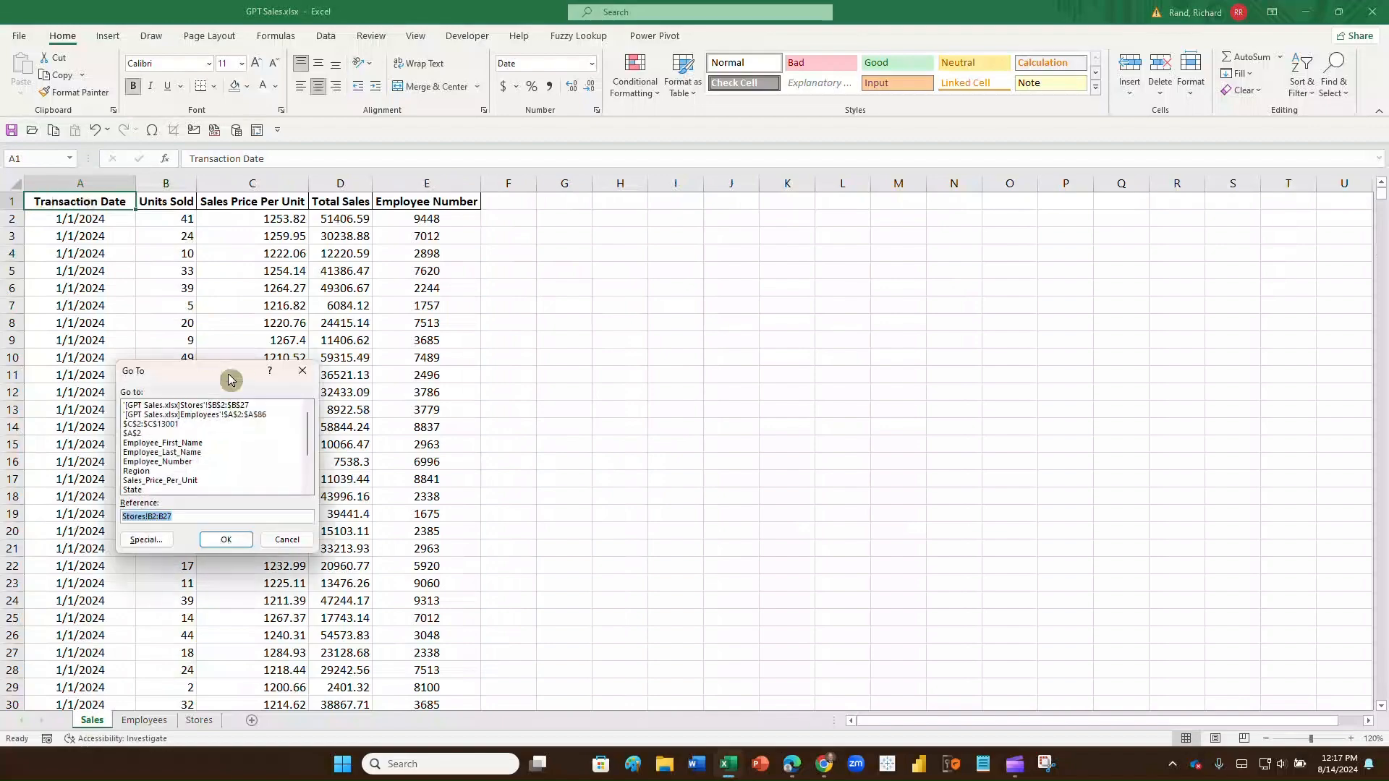
left_click_drag(219, 374, 572, 258)
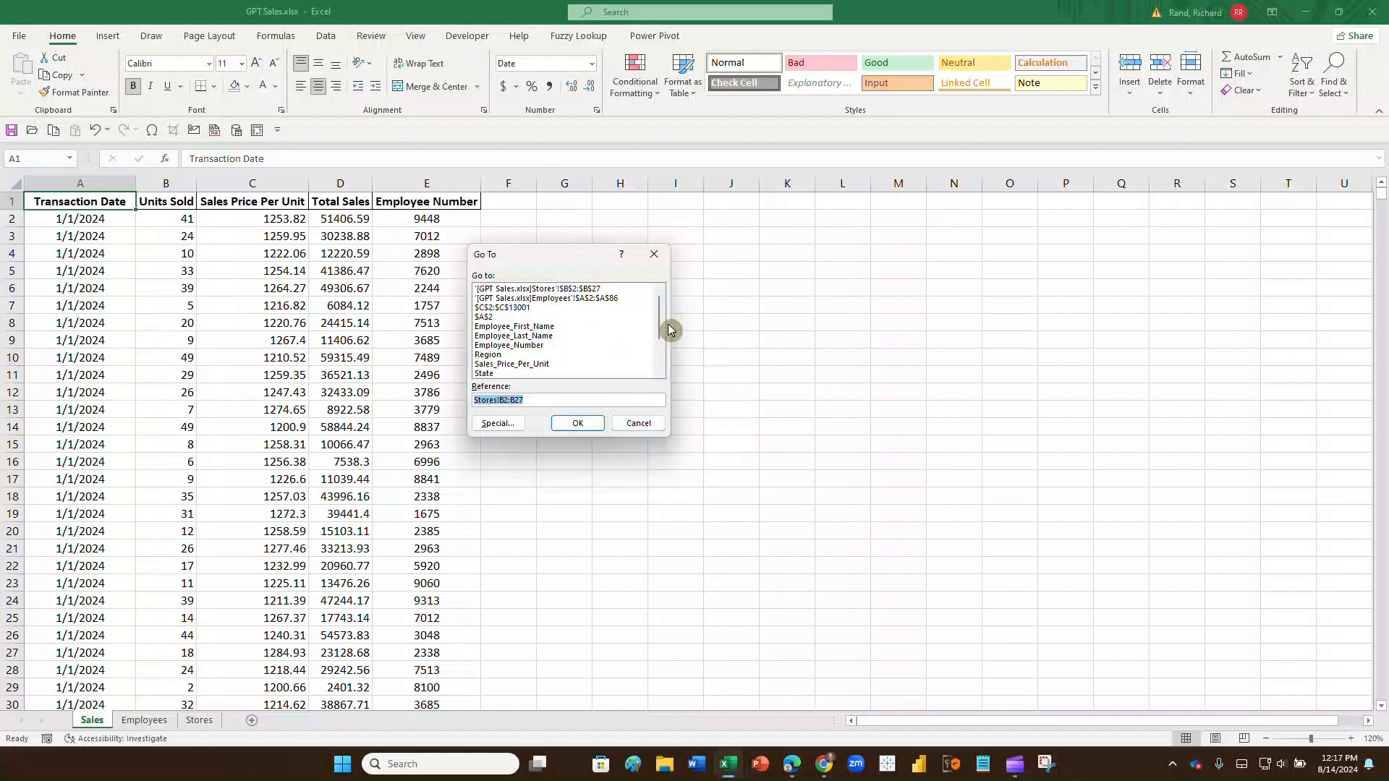
left_click(501, 427)
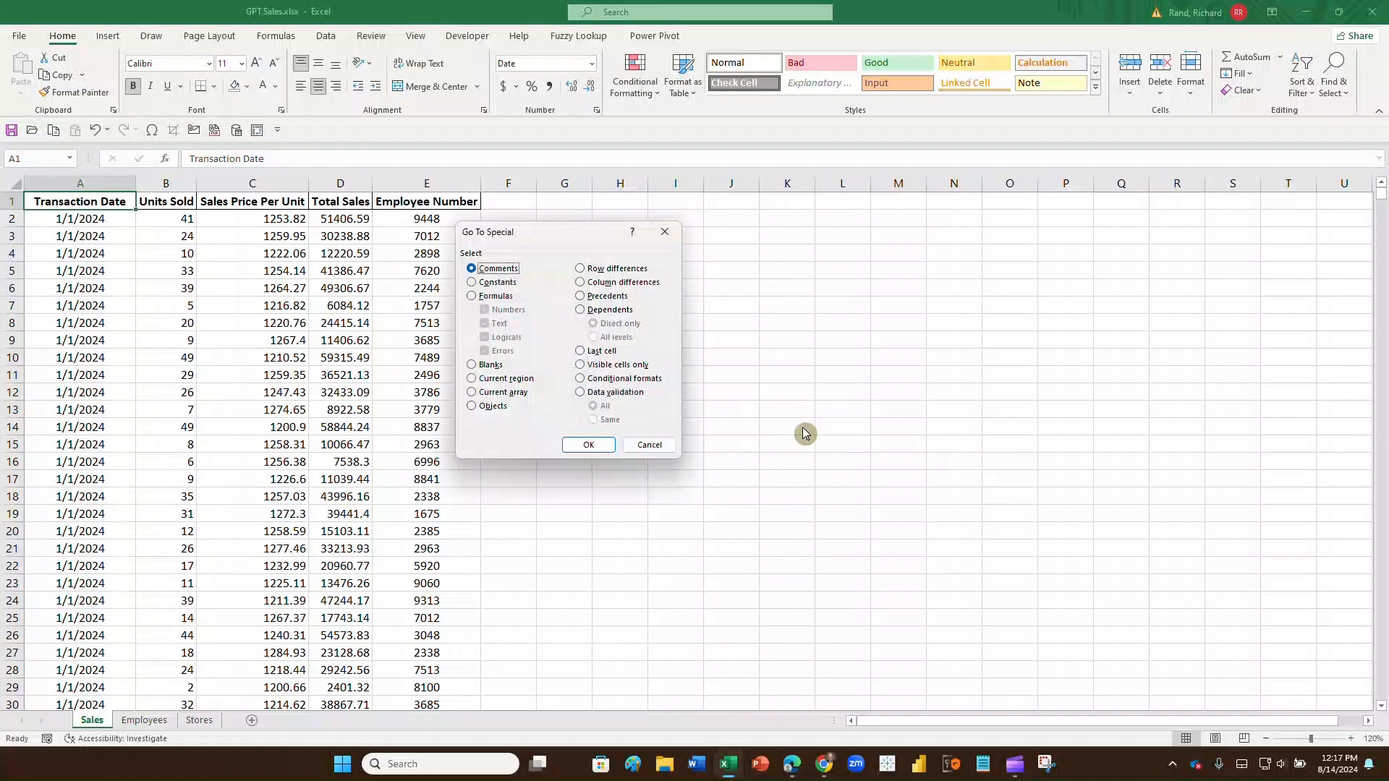
left_click_drag(592, 244, 633, 236)
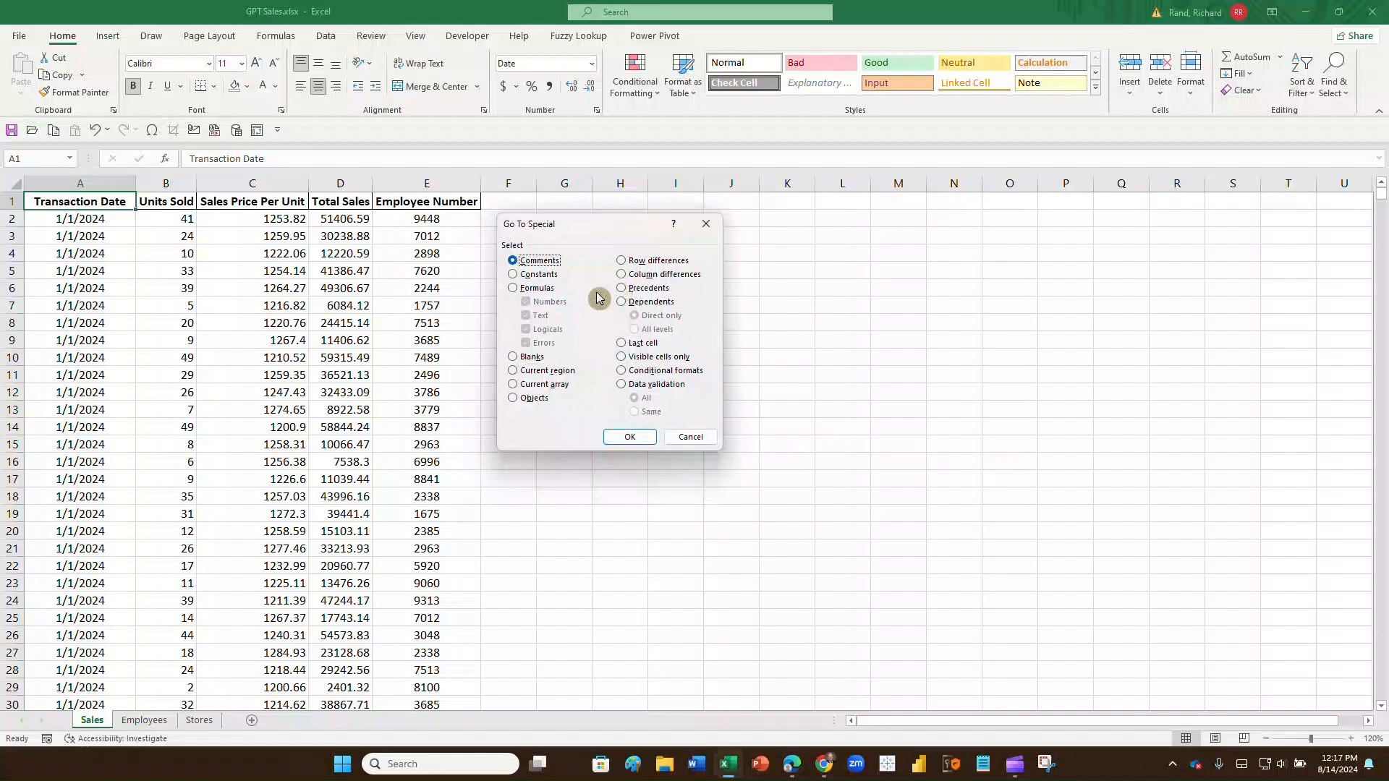
left_click(515, 289)
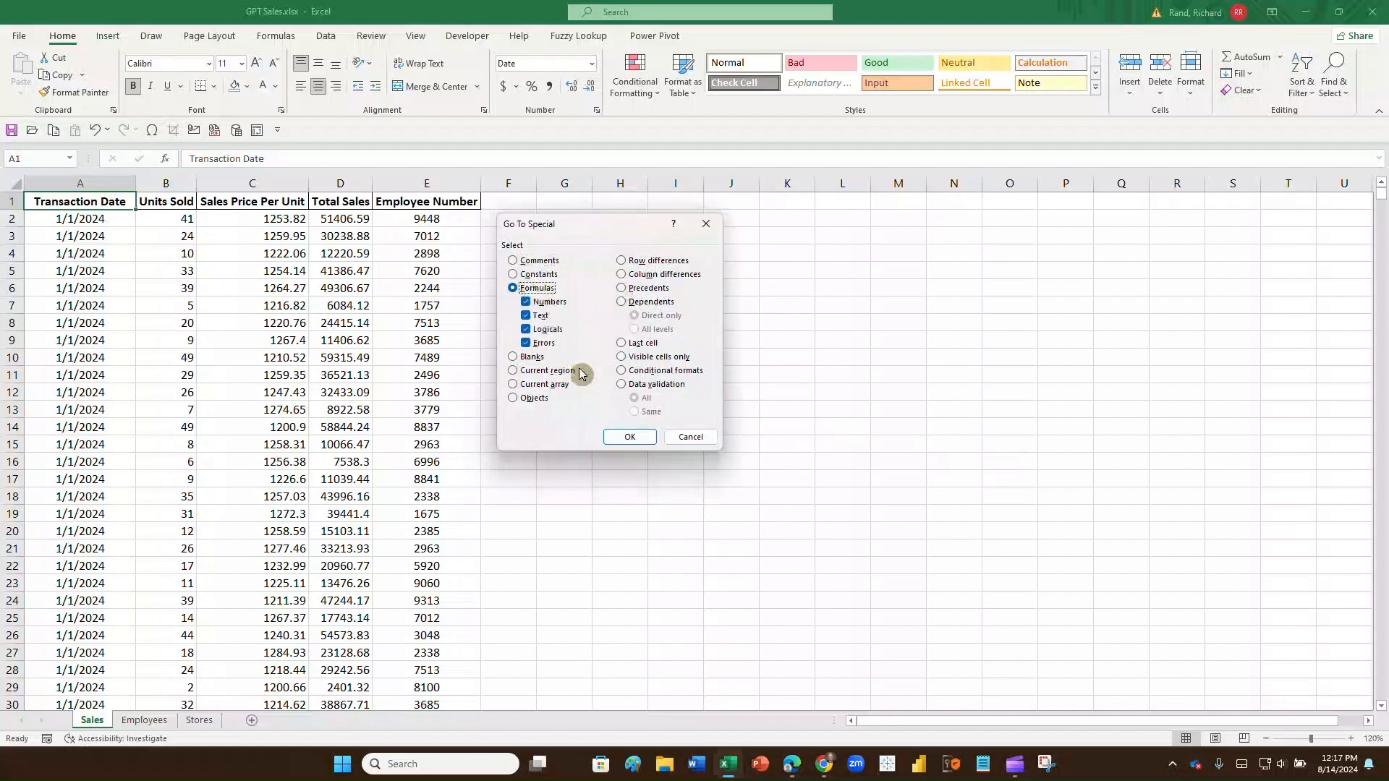
left_click(617, 440)
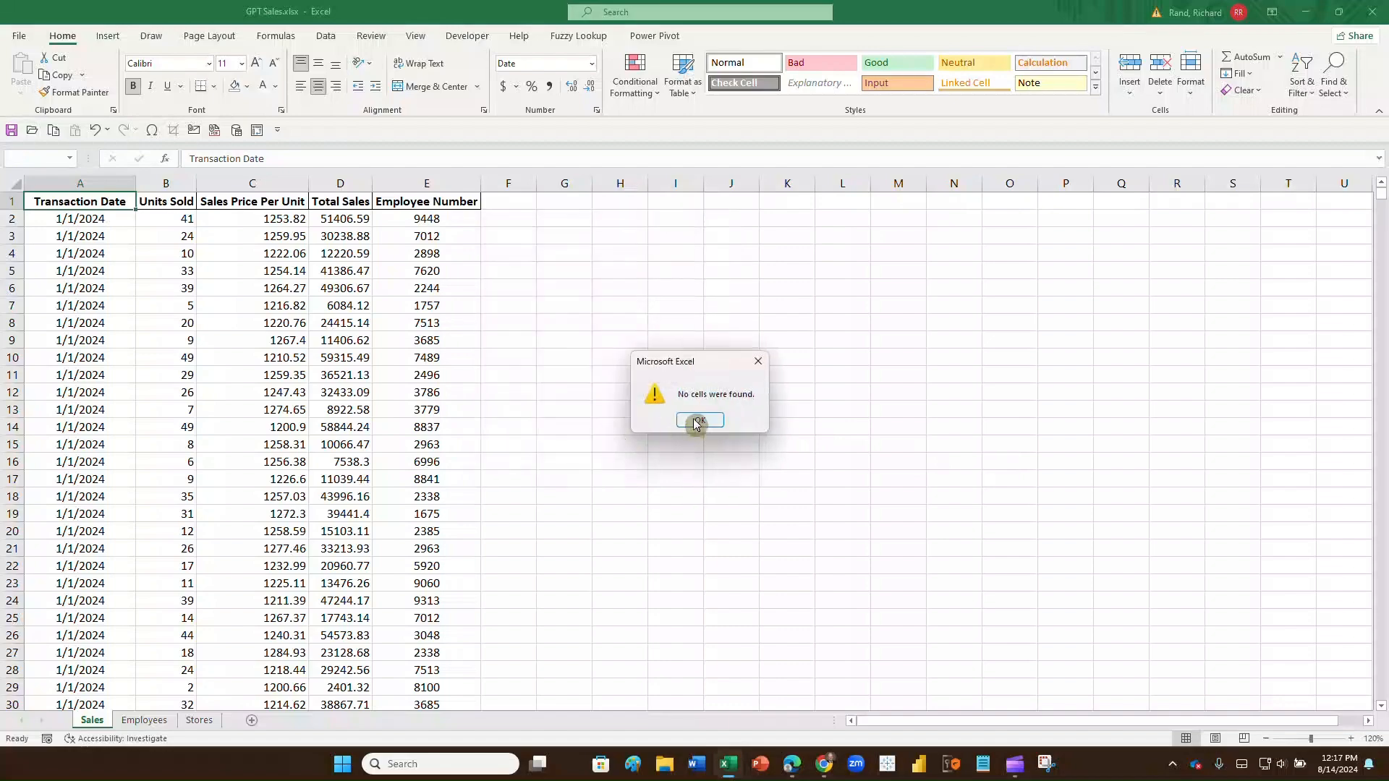
left_click(696, 424)
Step: Inspect several Total Sales cells between rows 2 and 14 to check whether they hold formulas or typed values
left_click(338, 219)
left_click(342, 274)
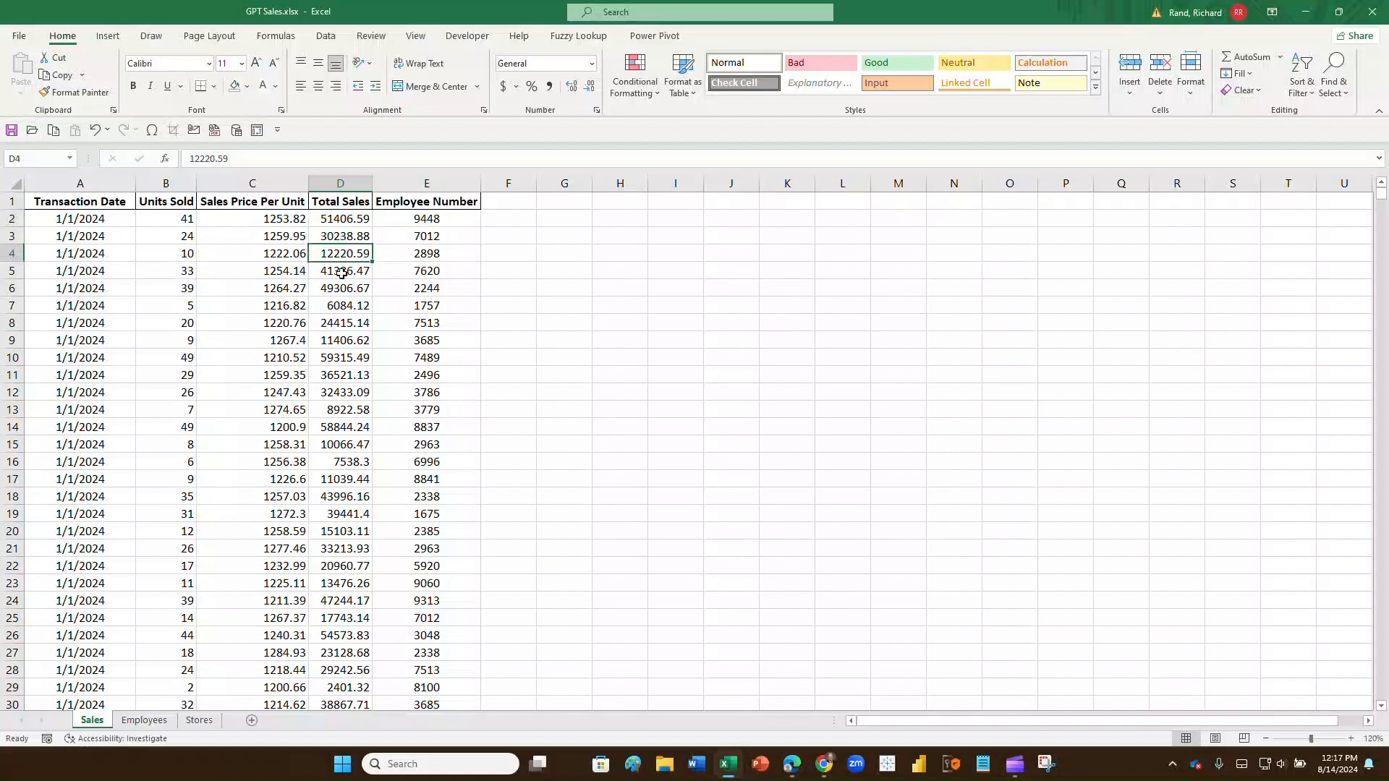
left_click(343, 291)
left_click(351, 357)
left_click_drag(347, 323, 352, 400)
left_click(354, 430)
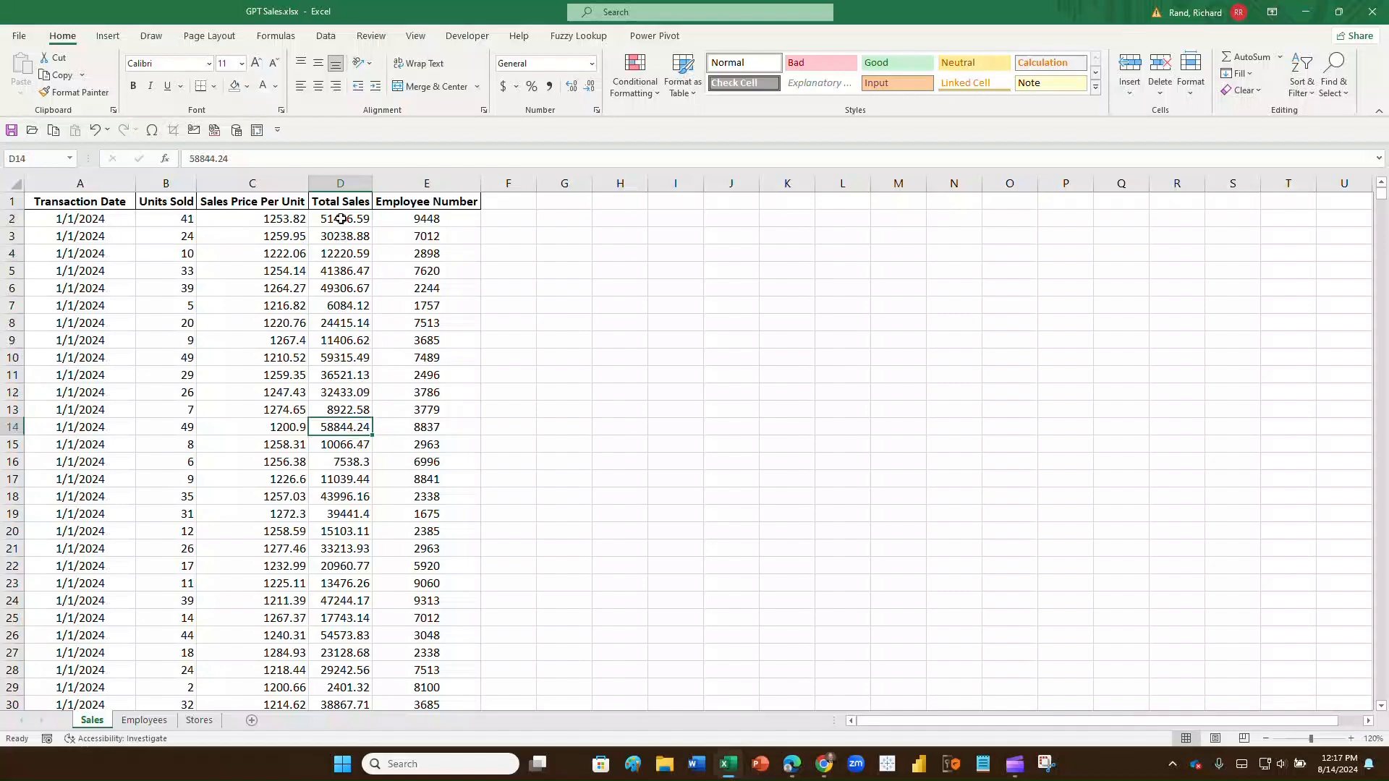
Step: Enter the formula =B2*C2 in D2 and fill it down the whole Total Sales column
left_click(341, 218)
type("=")
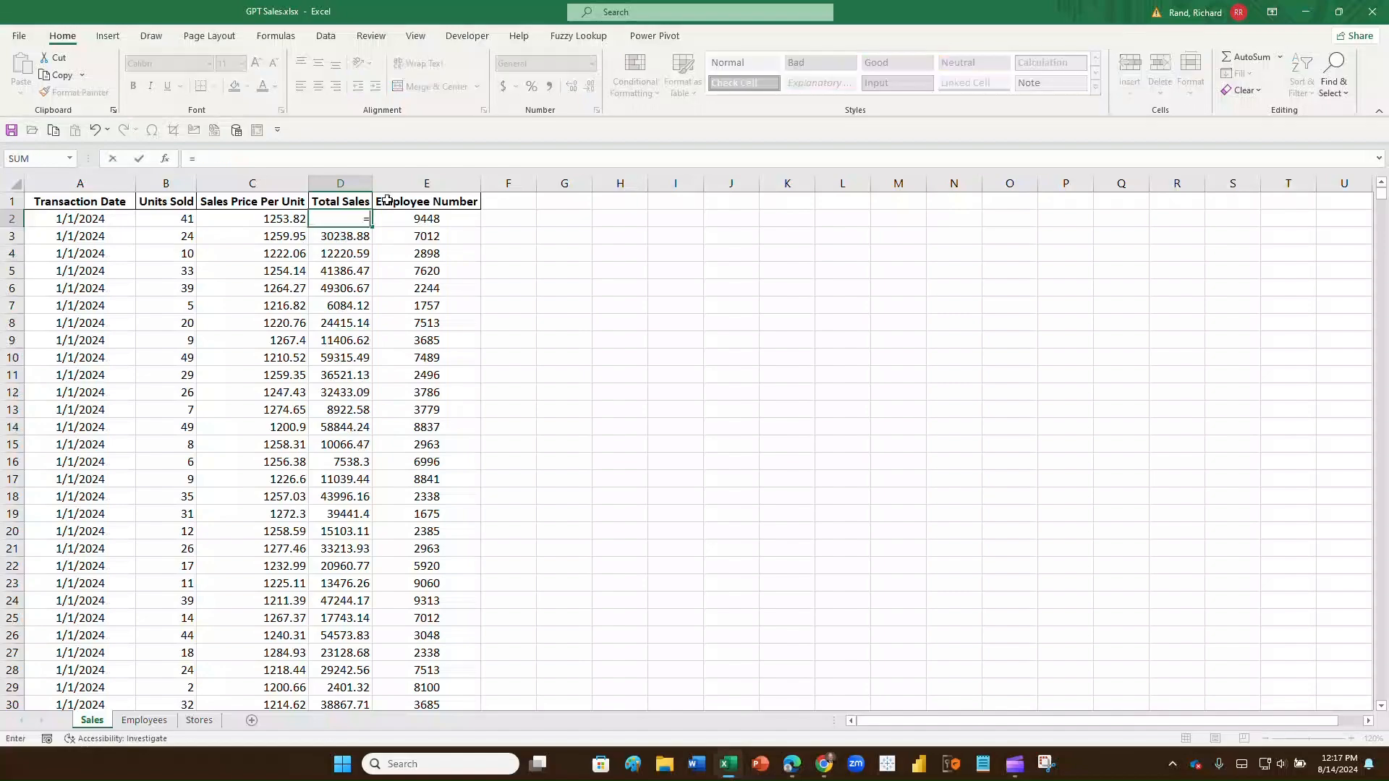
key("Left")
key("Left")
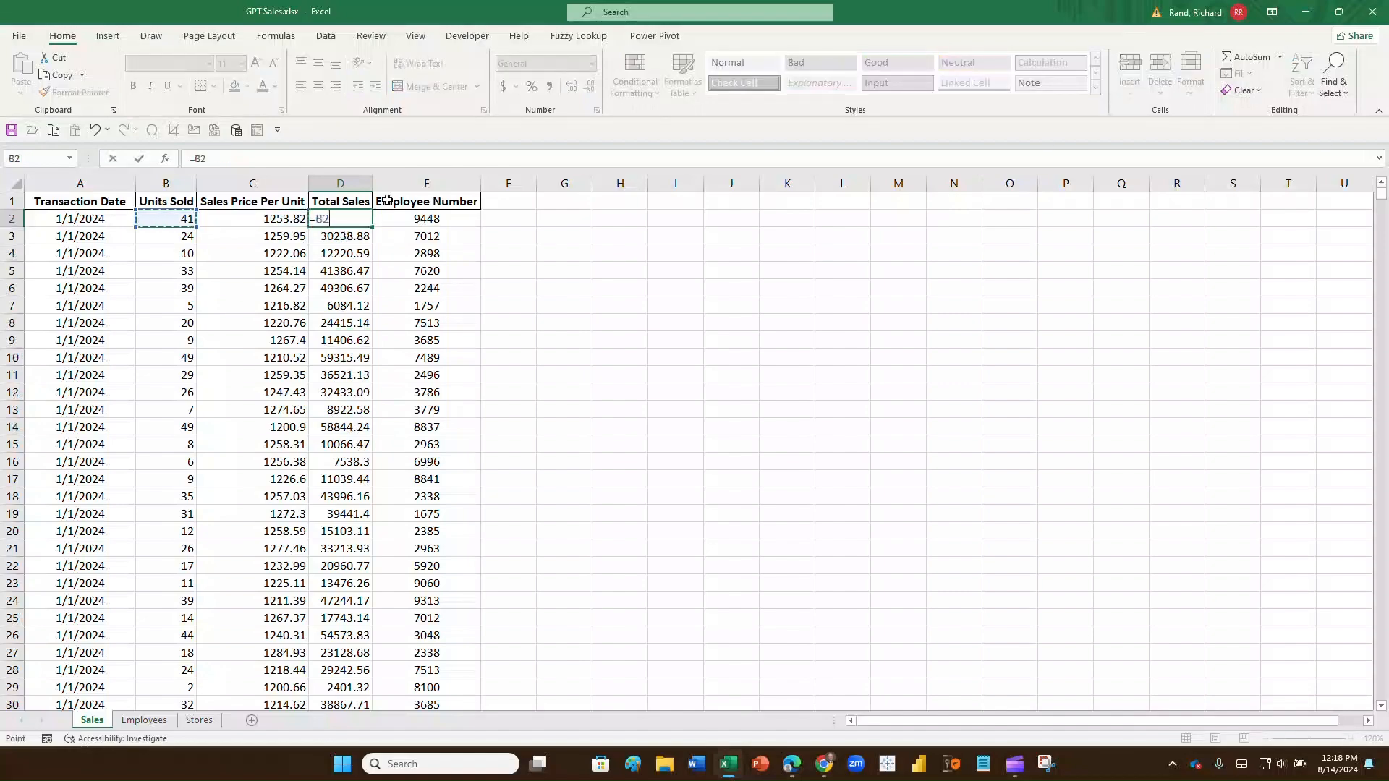
type("*")
key("Left")
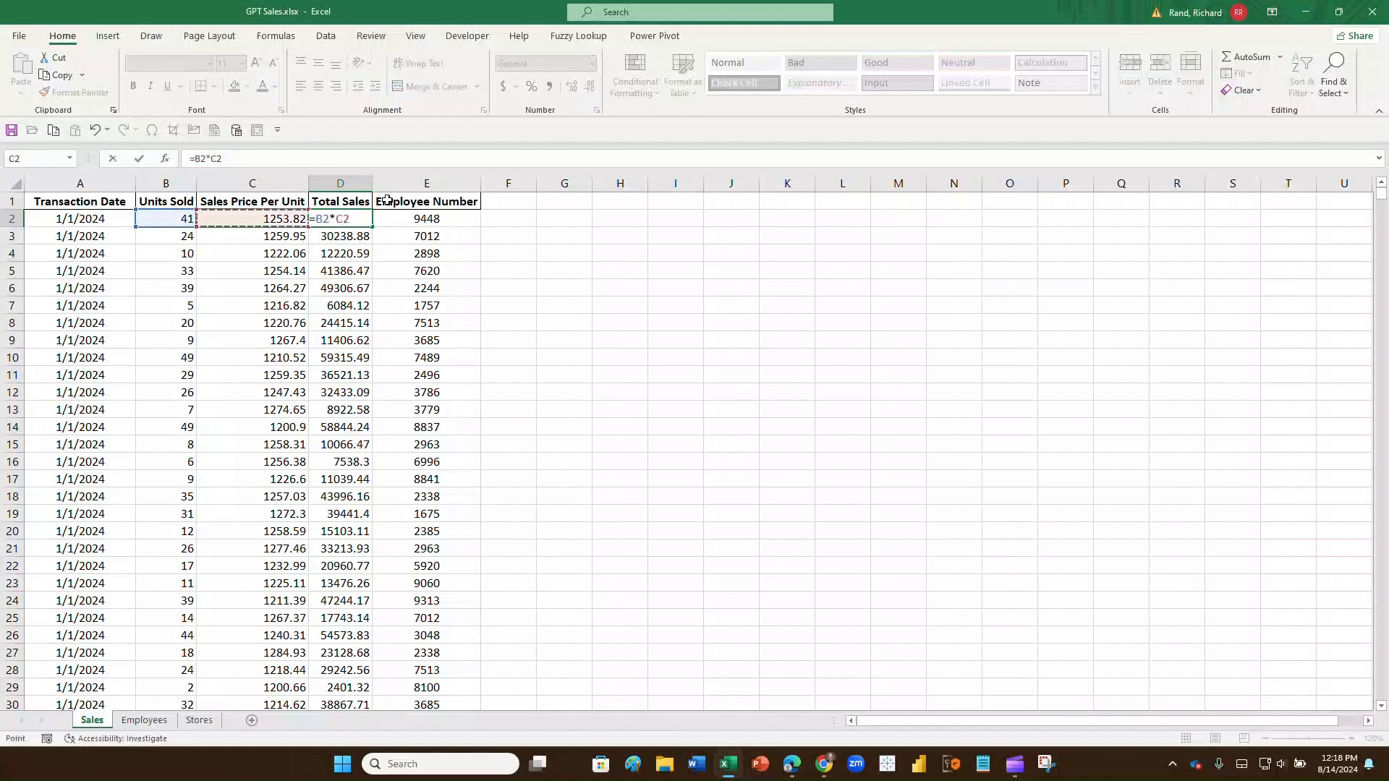
key("Return")
type("3")
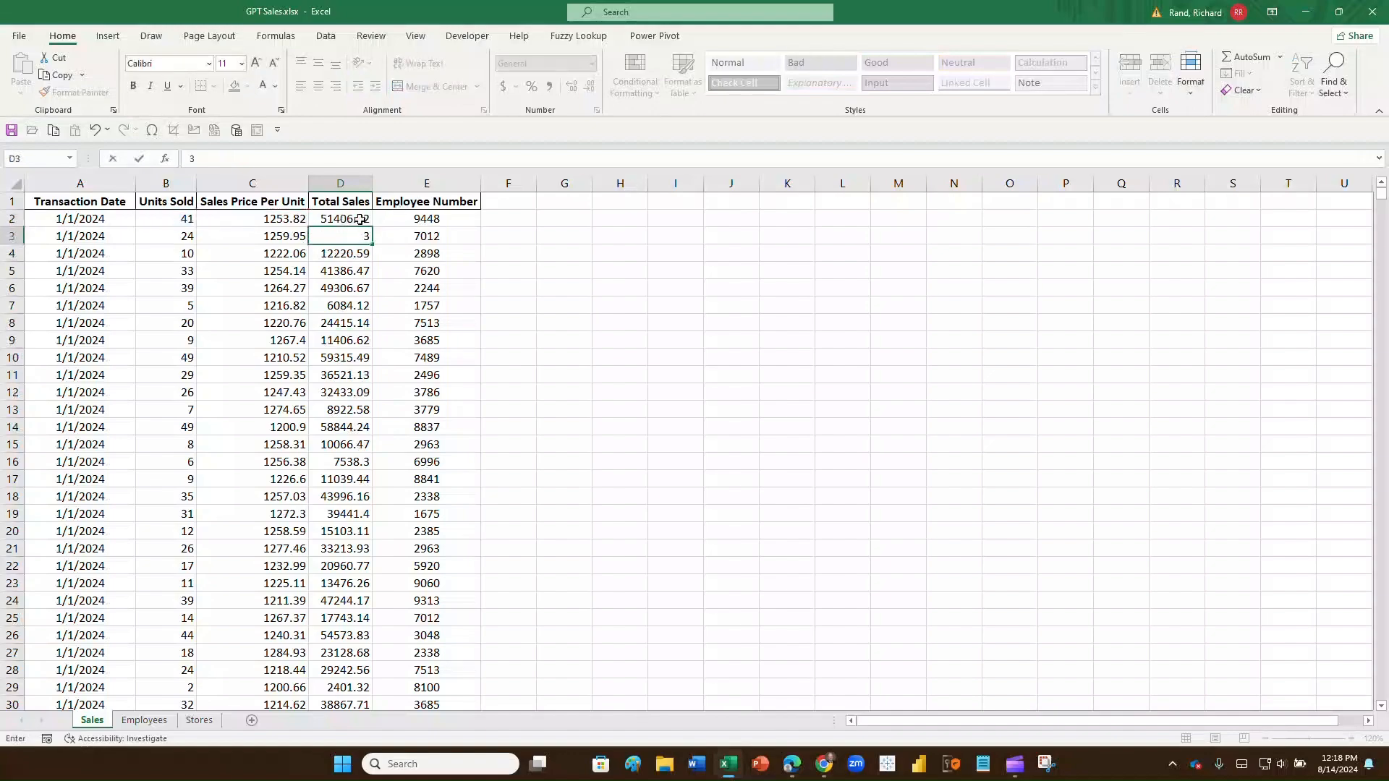
left_click(361, 219)
double_click(372, 226)
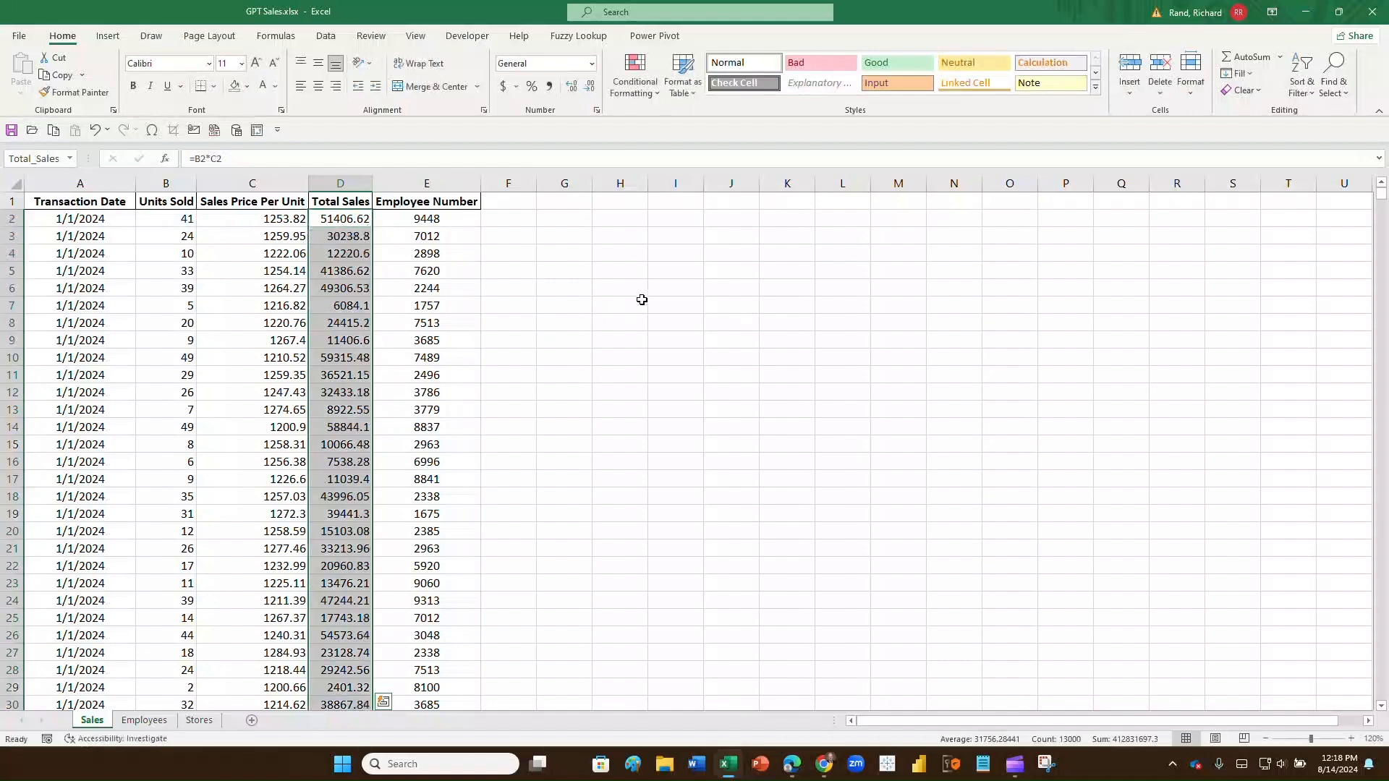
Step: With the Total Sales data still selected, use Go To Special to select its formula cells
key("ctrl+g")
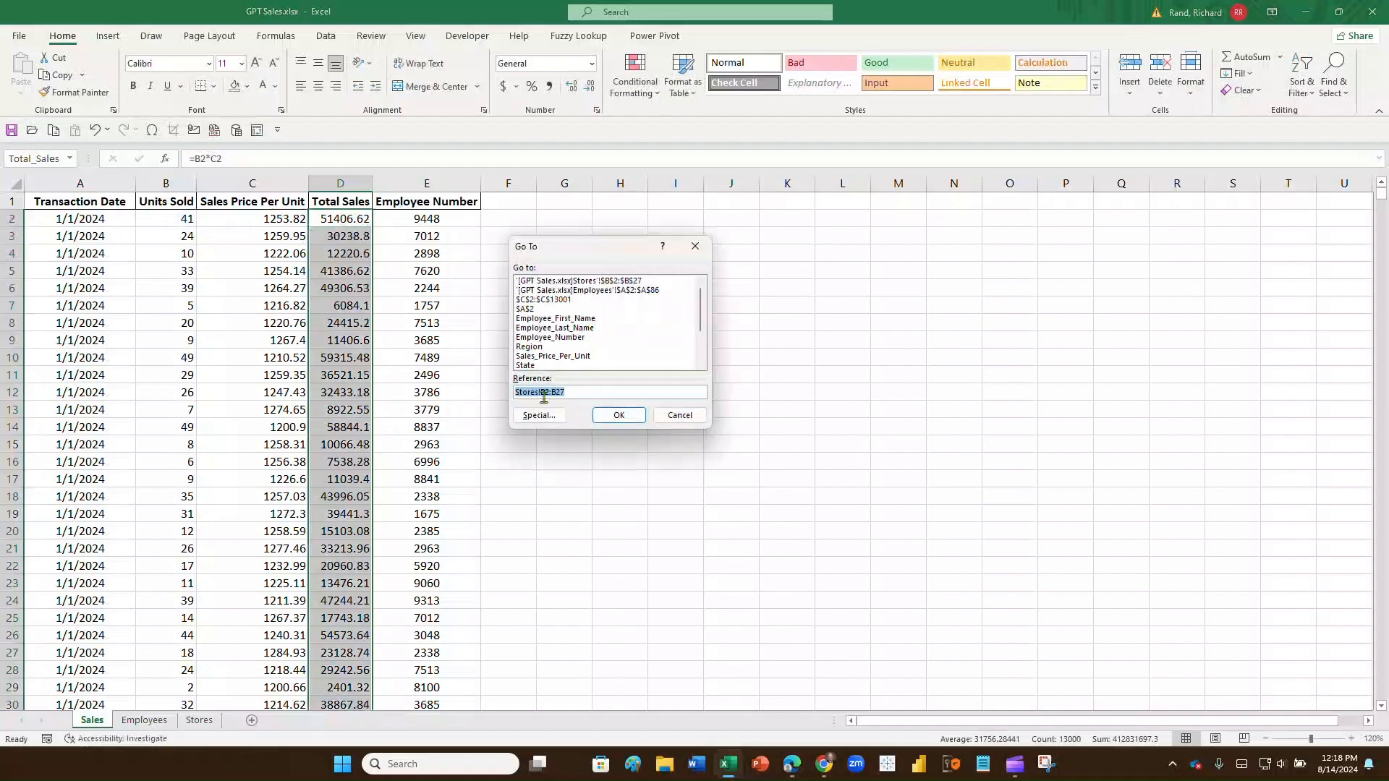
left_click(539, 414)
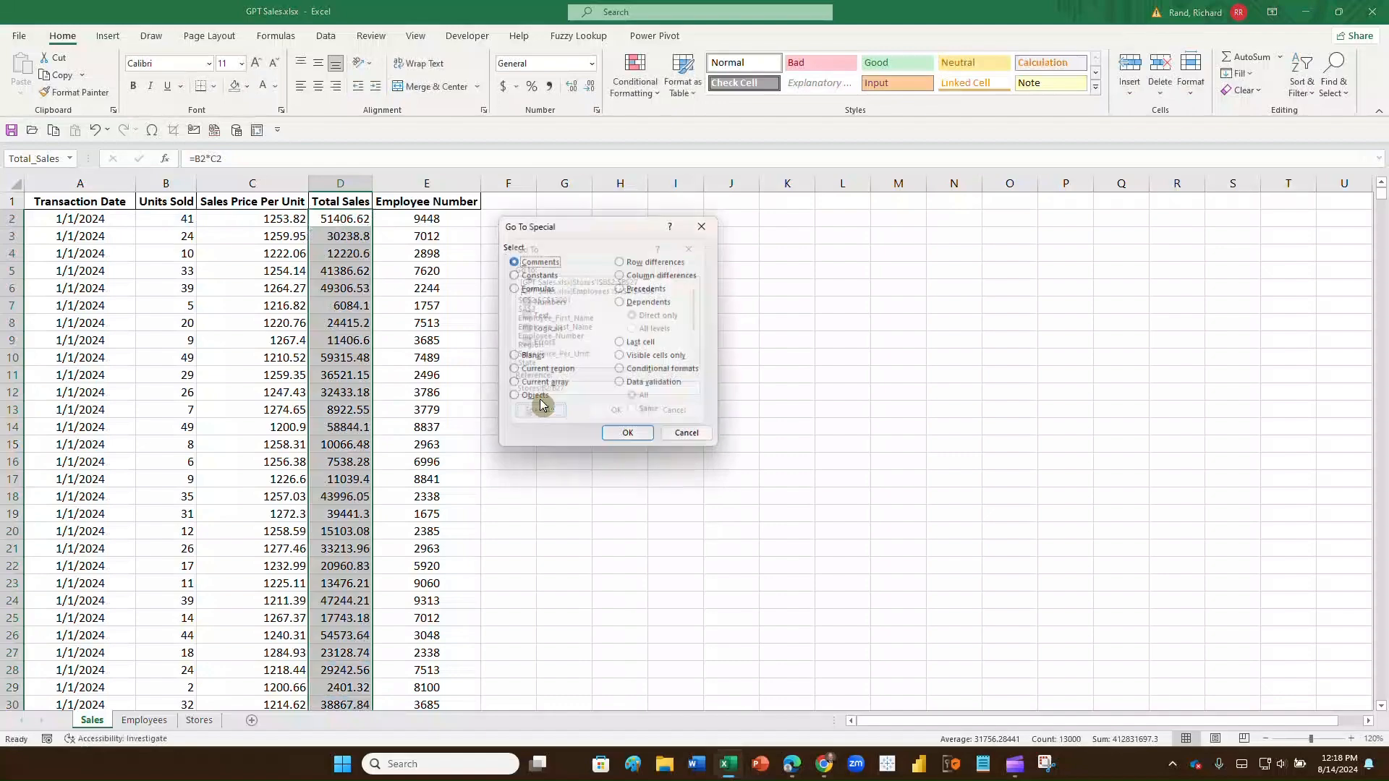
left_click(516, 290)
left_click(620, 437)
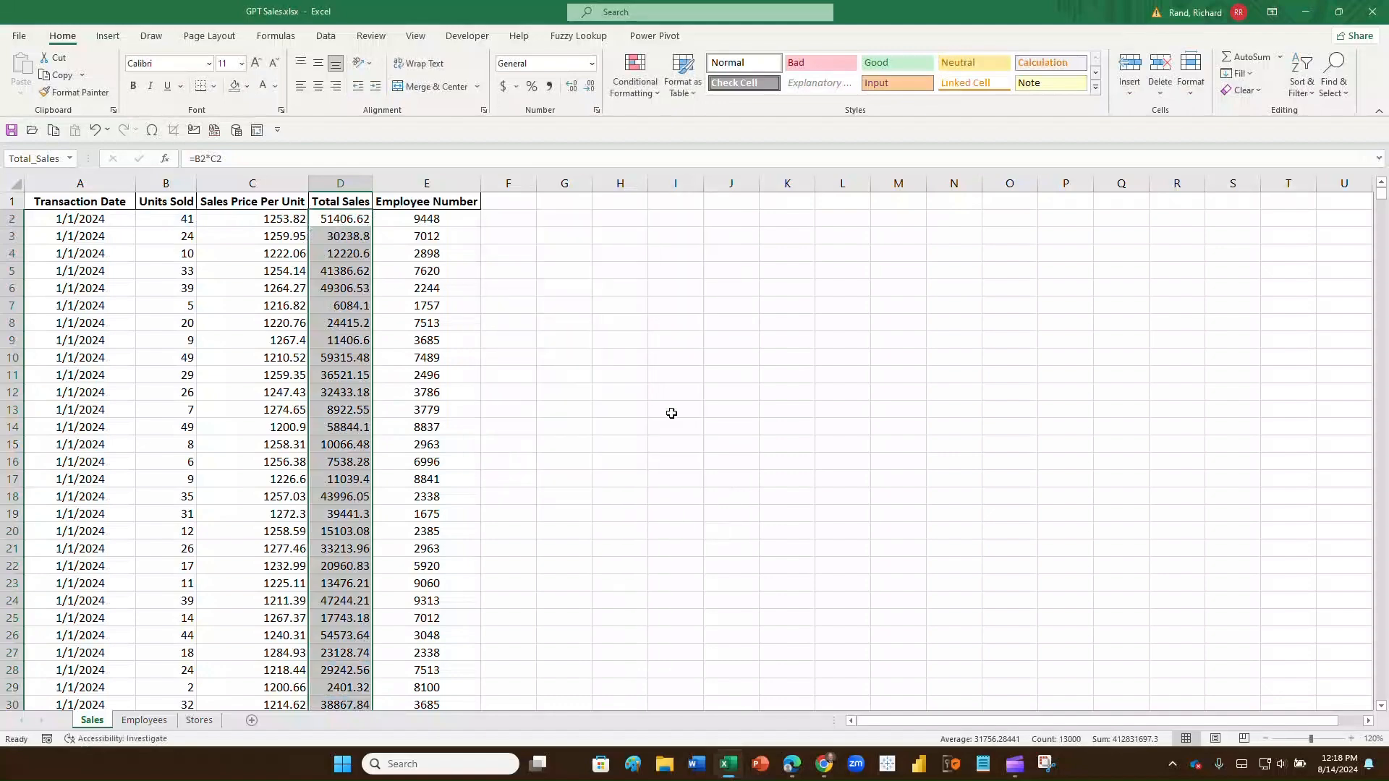
Step: Starting from the single cell D4, use Go To Special to select every formula cell on the sheet, and clear the selection
left_click(331, 255)
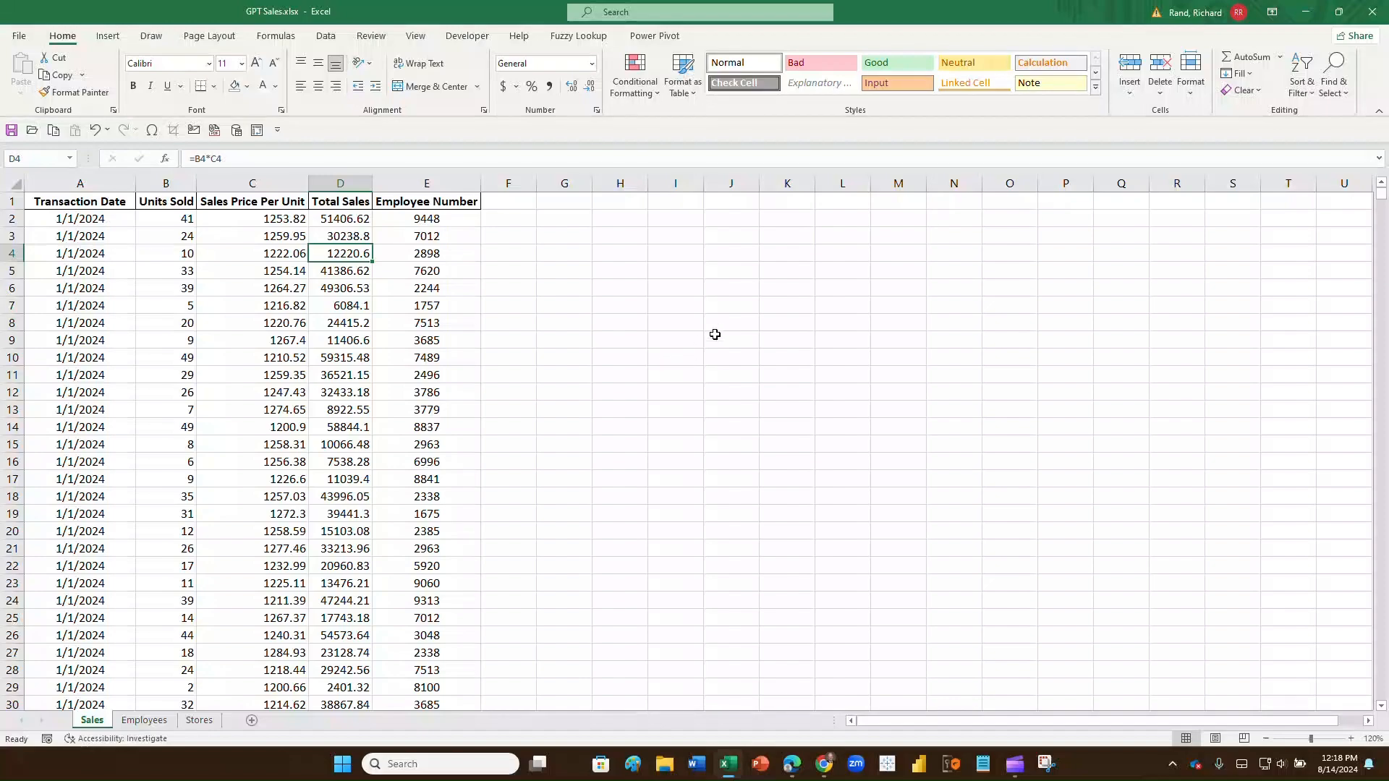
key("ctrl+g")
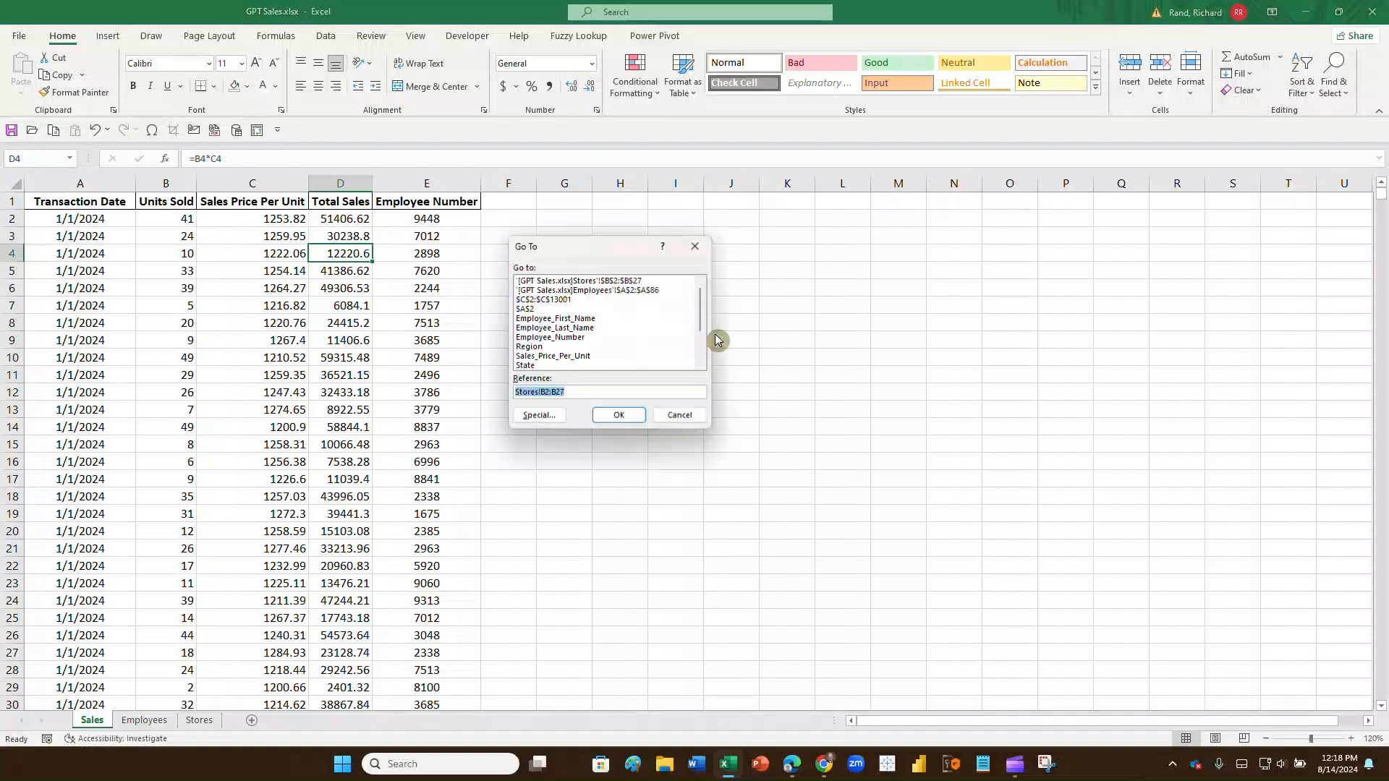
left_click(539, 415)
left_click(515, 288)
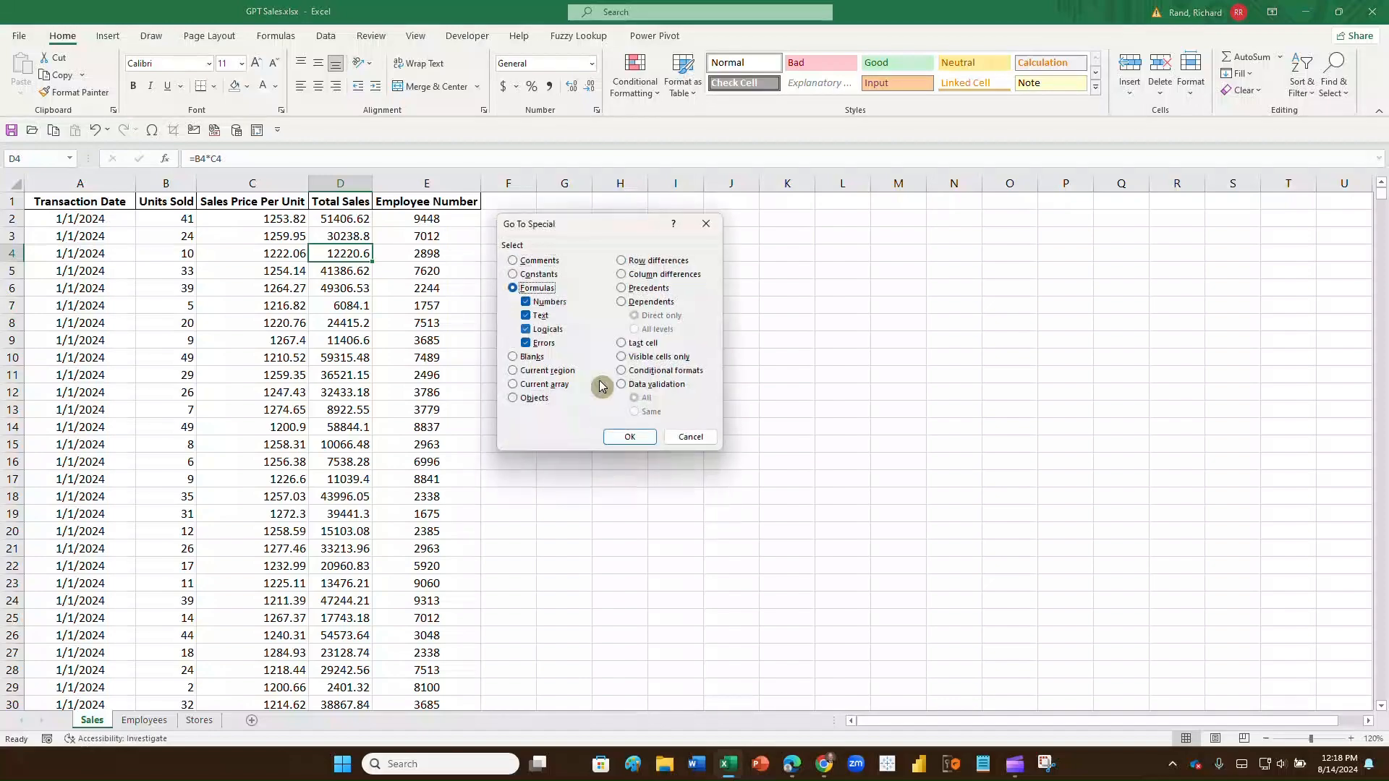
left_click(635, 436)
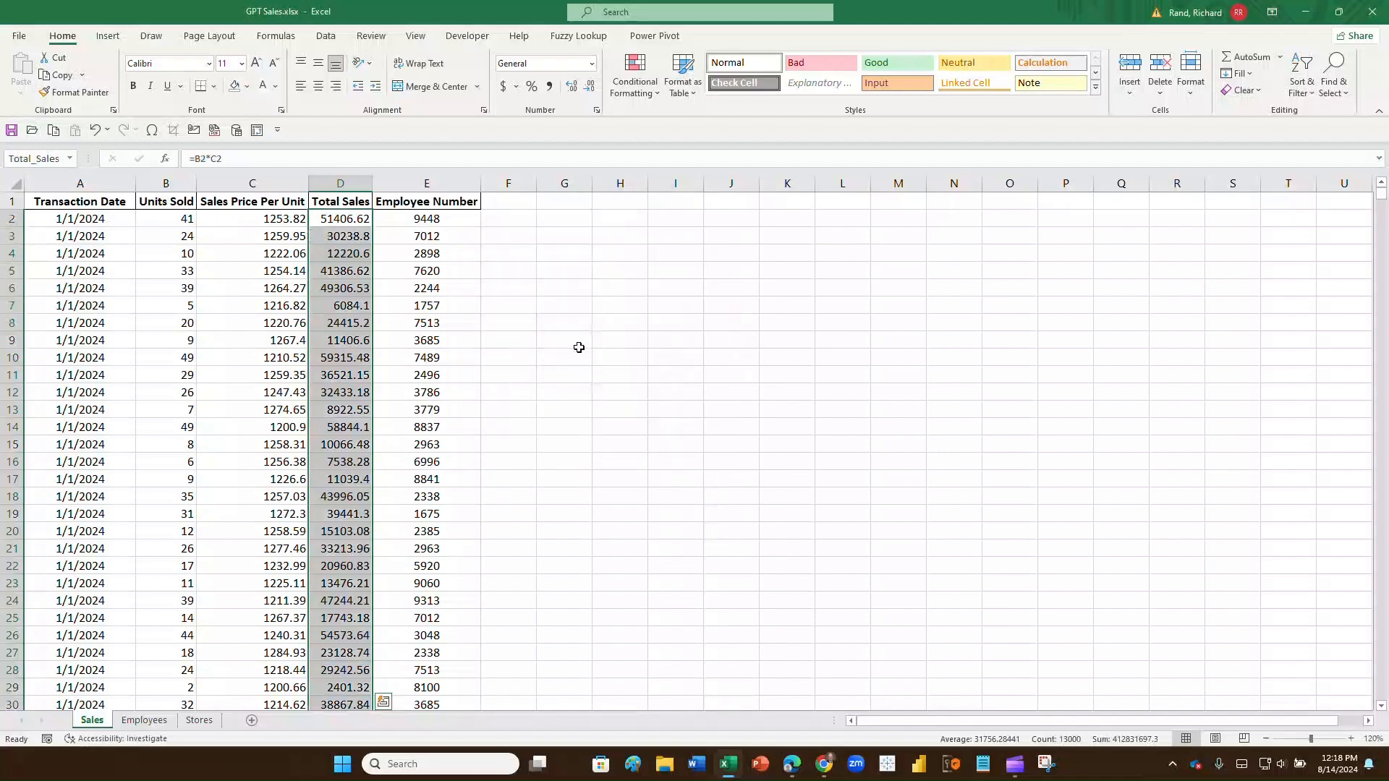
left_click(580, 350)
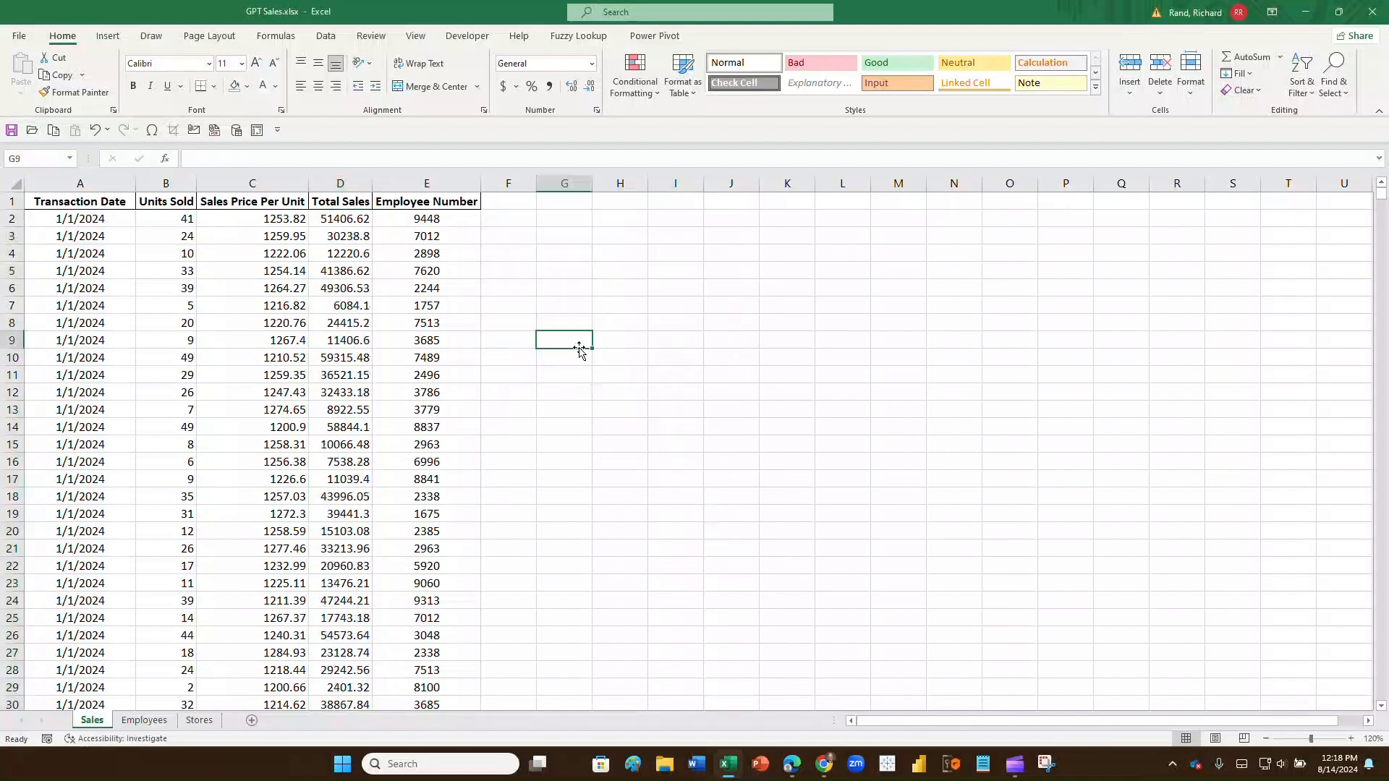
Step: Overwrite the formula in D7 with the fixed value 6084.1 and compare the contents of D8 and D7 under the Magnifier
left_click(332, 309)
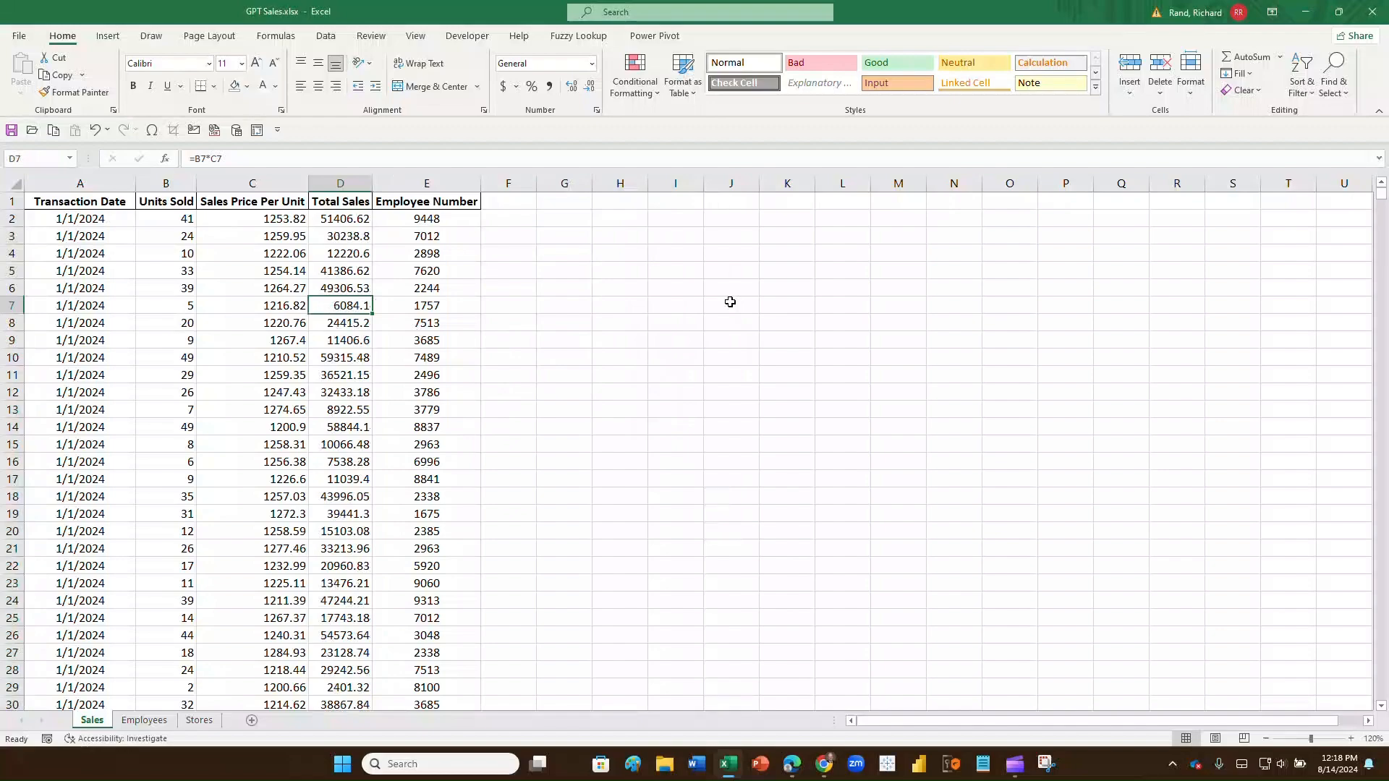
type("6084.1")
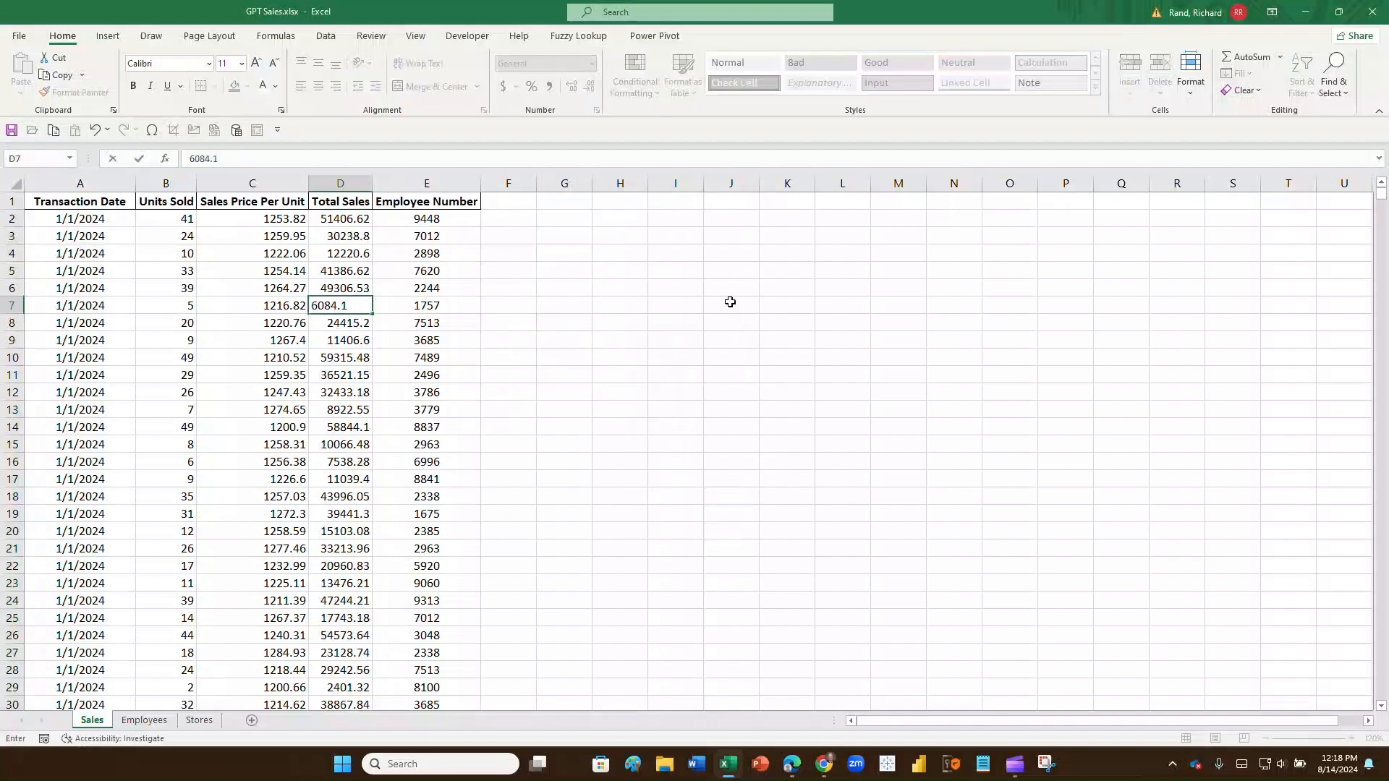
key("Return")
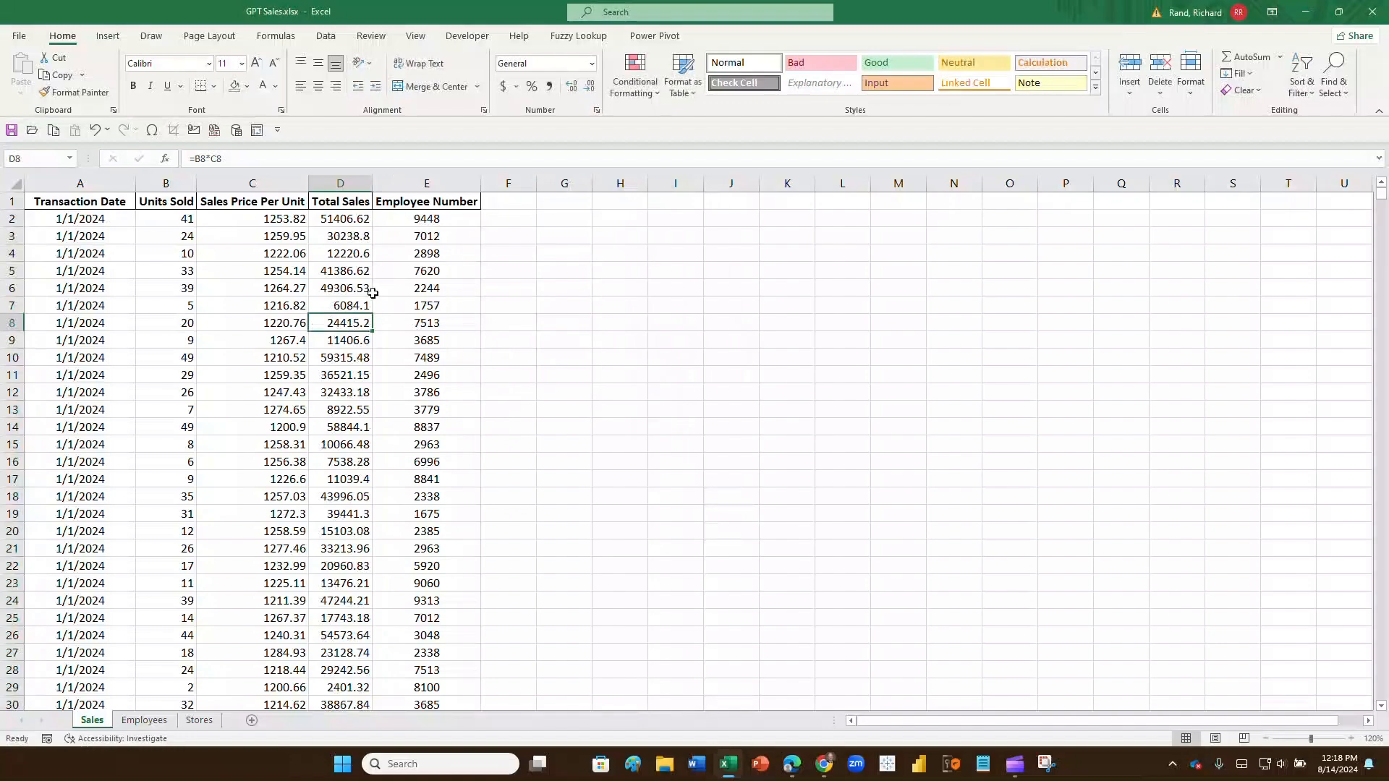
key("super+plus")
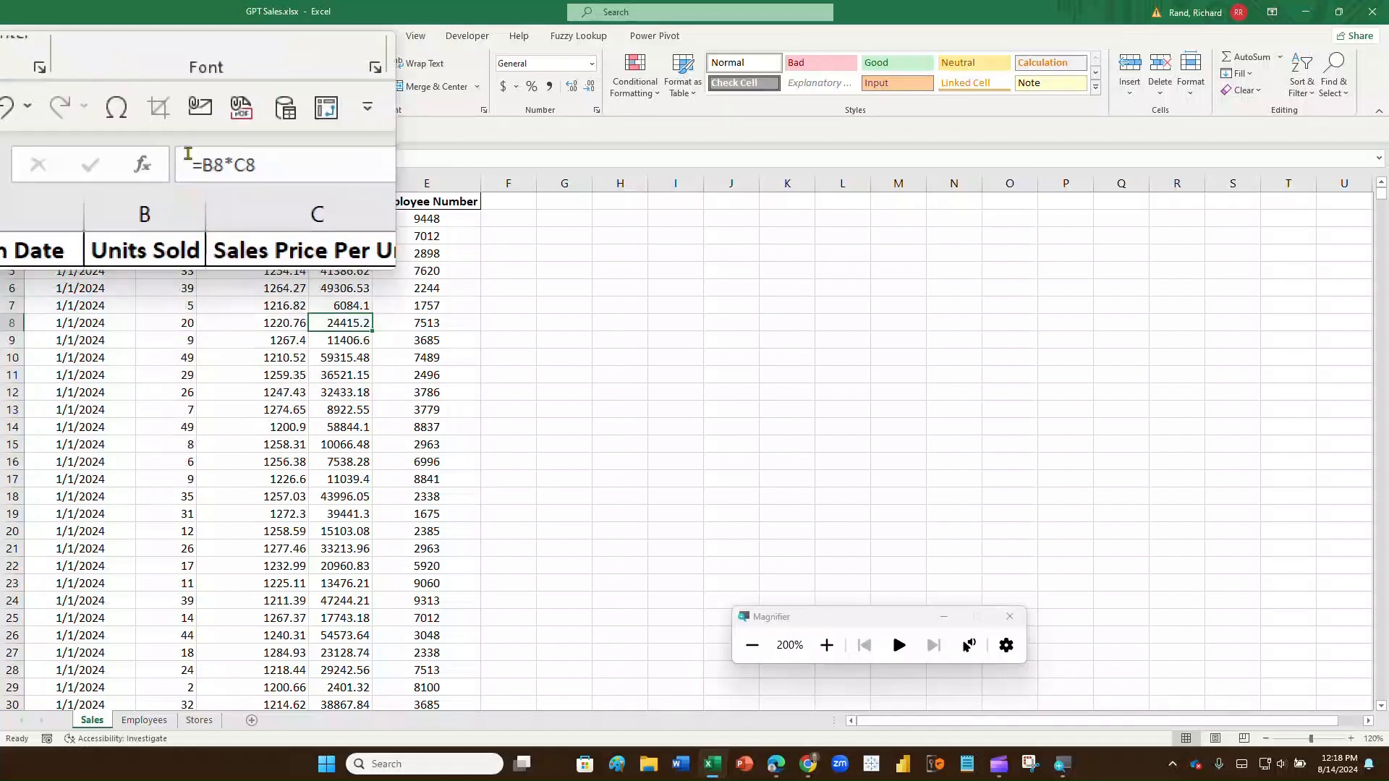
left_click(320, 299)
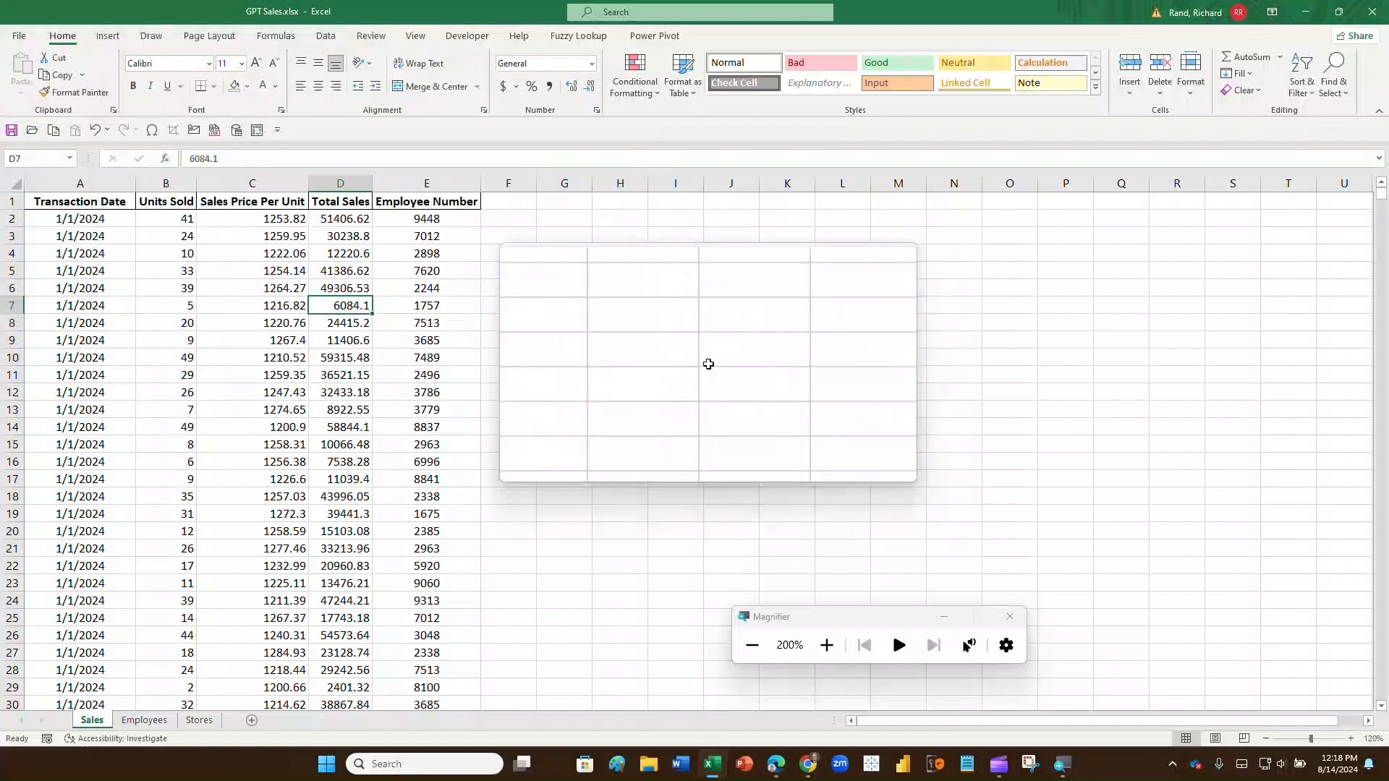
Step: Use Go To Special to select all formula cells, find the Total Sales cell left out, and select it for inspection
key("ctrl+g")
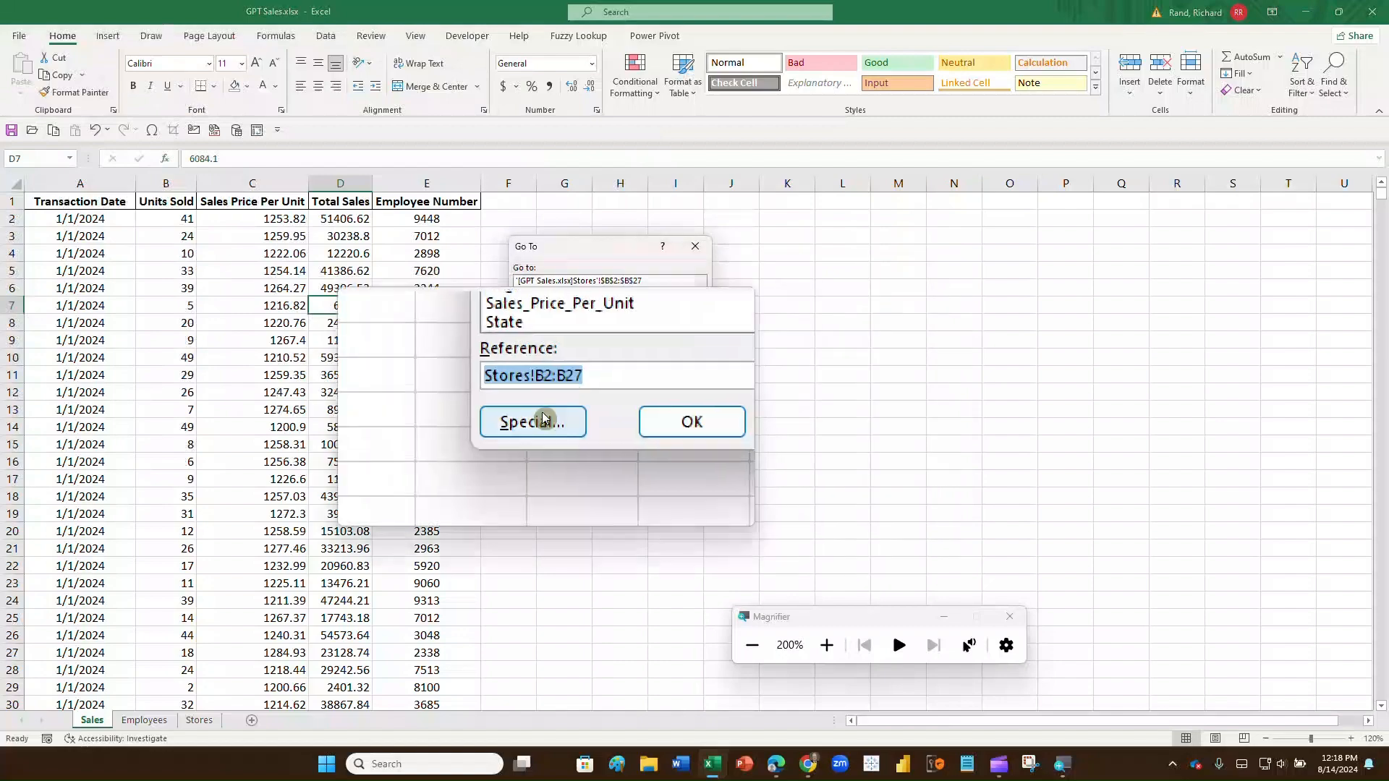
left_click(537, 410)
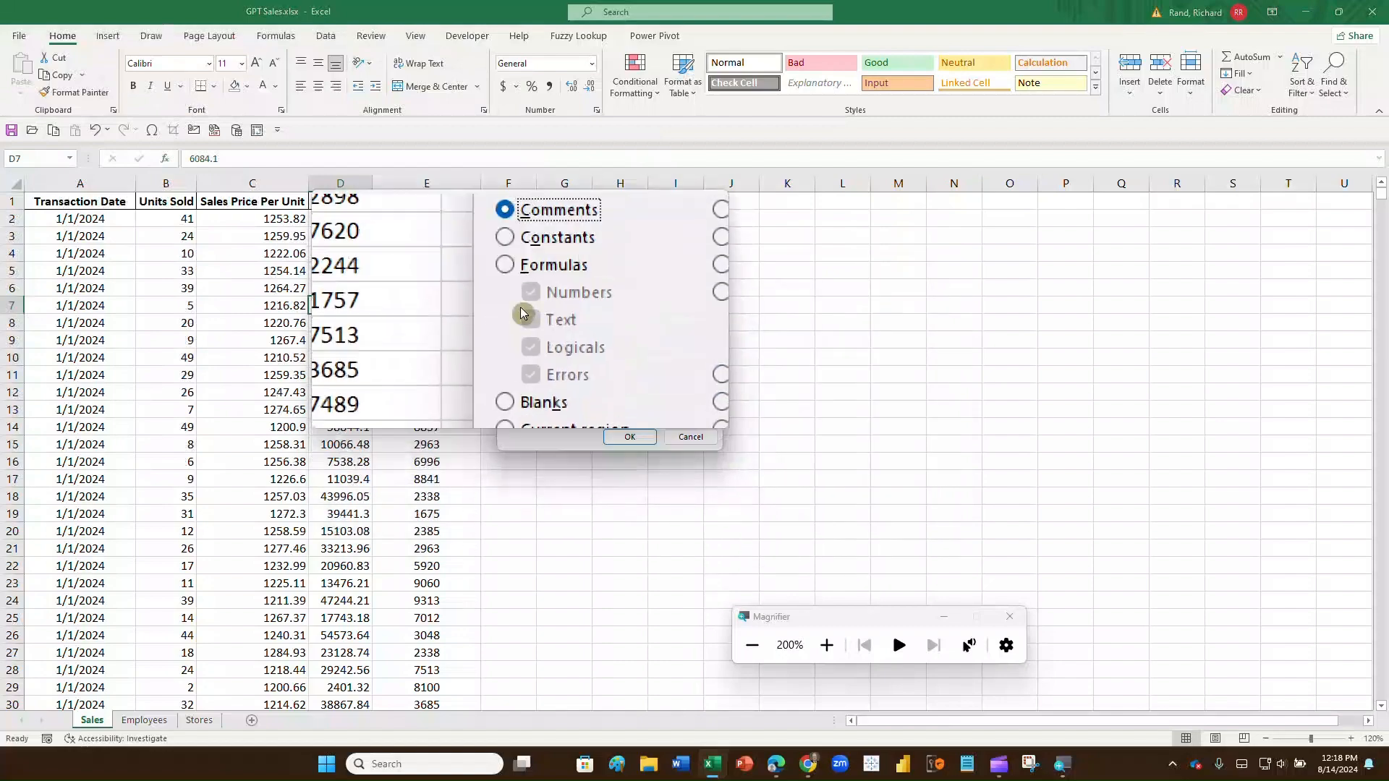
left_click(513, 287)
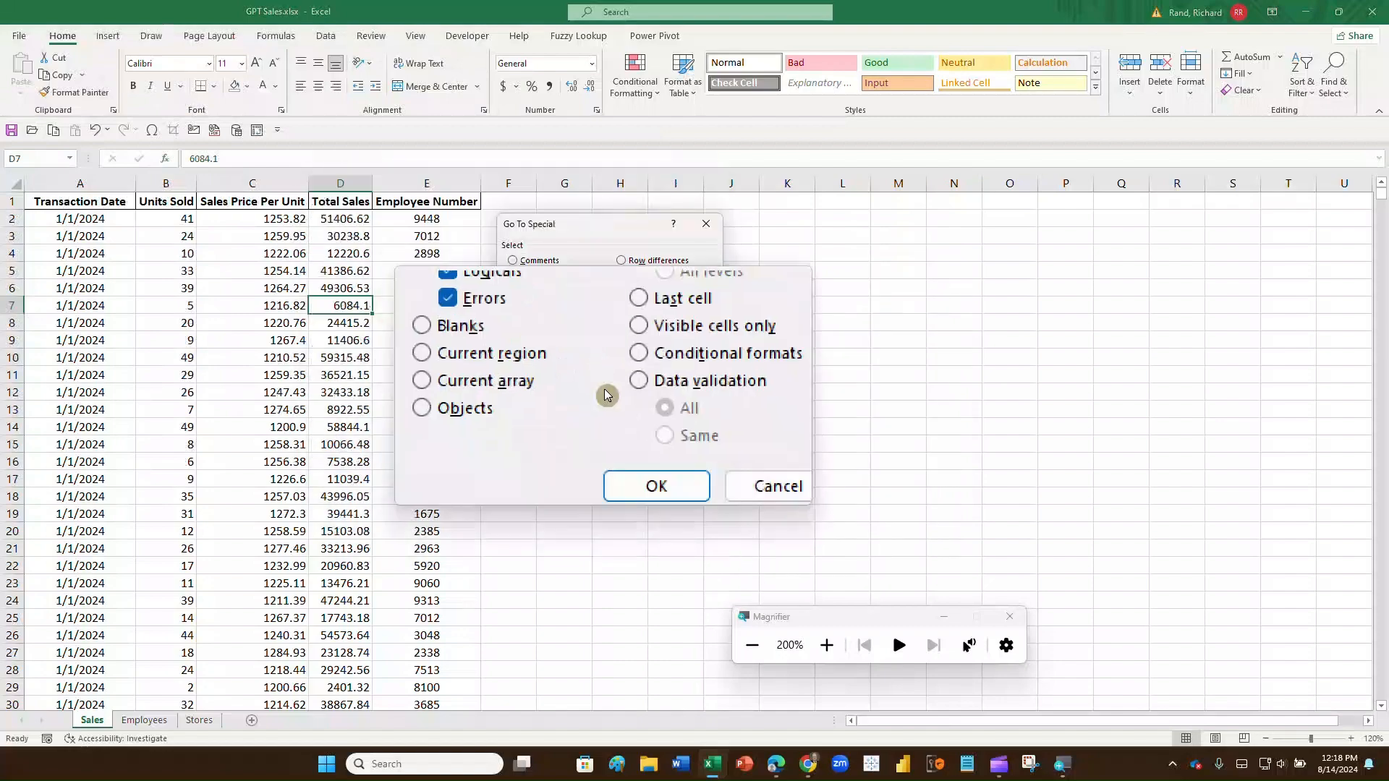
left_click(620, 443)
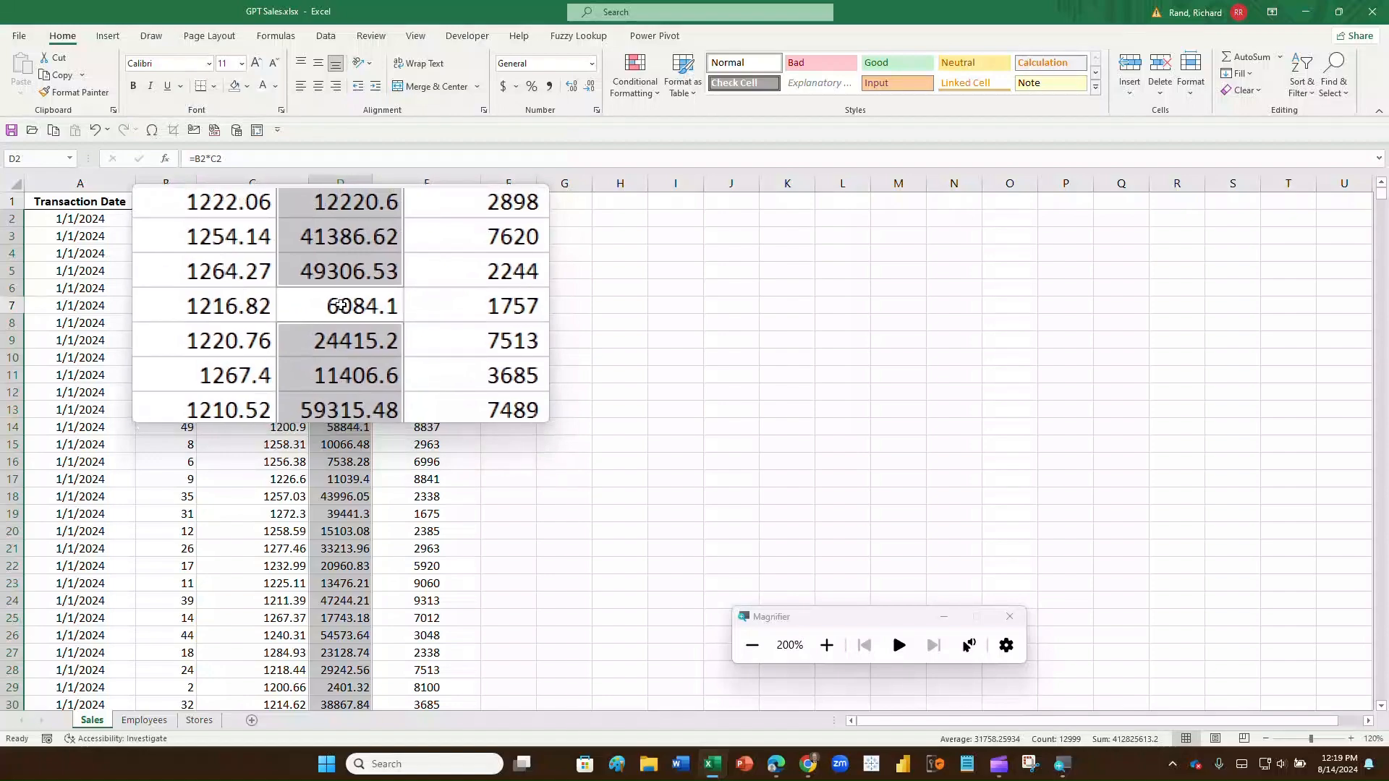
left_click(342, 305)
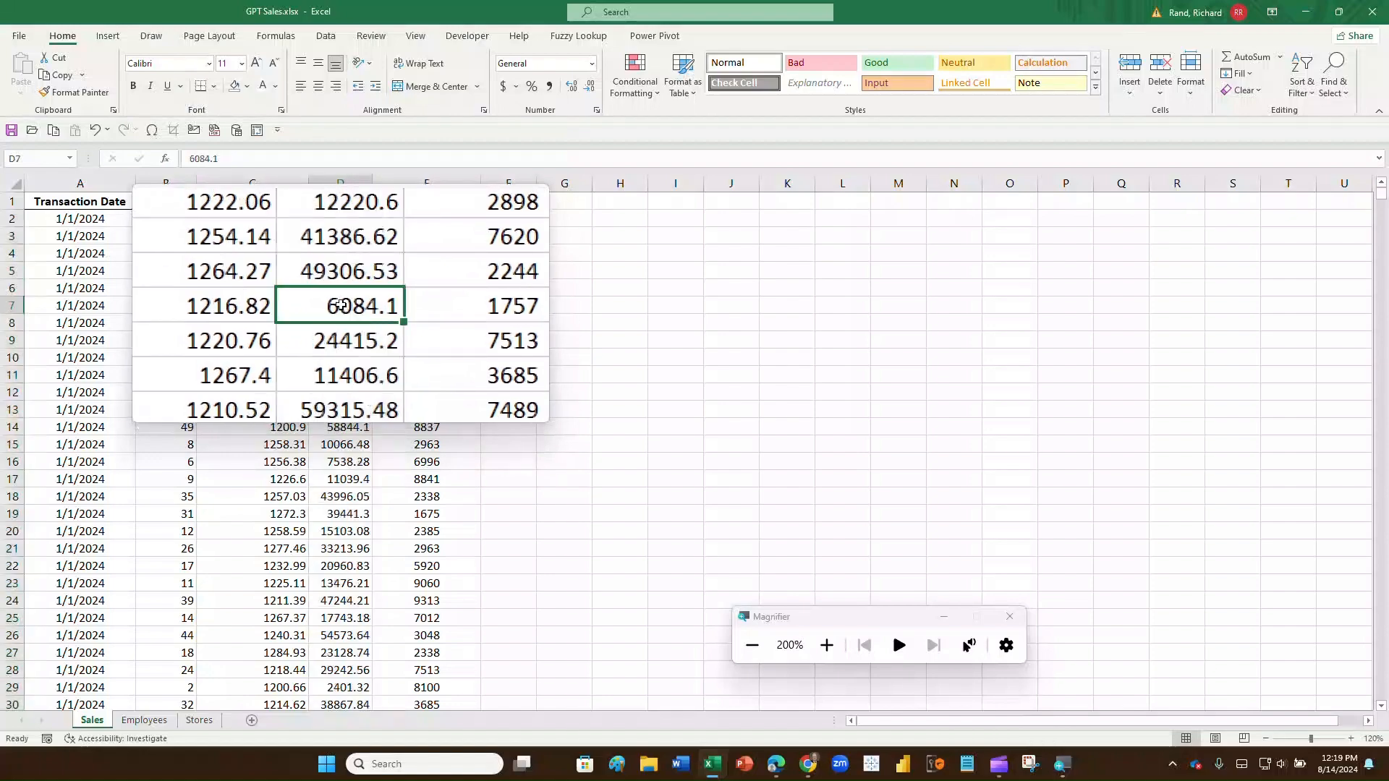
Step: Restore the formula in D7 by filling it down from D6, and check the contents of D7
left_click(343, 289)
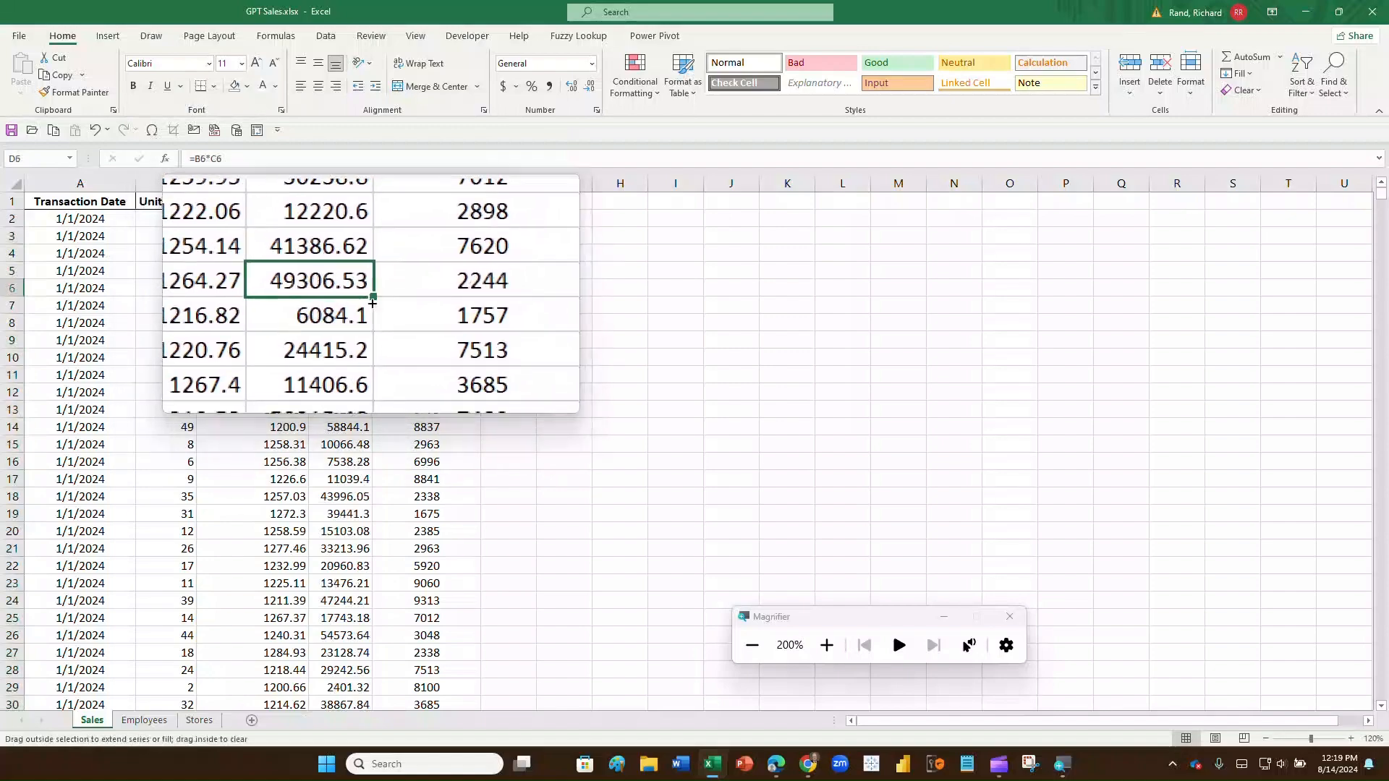
left_click_drag(372, 303, 370, 311)
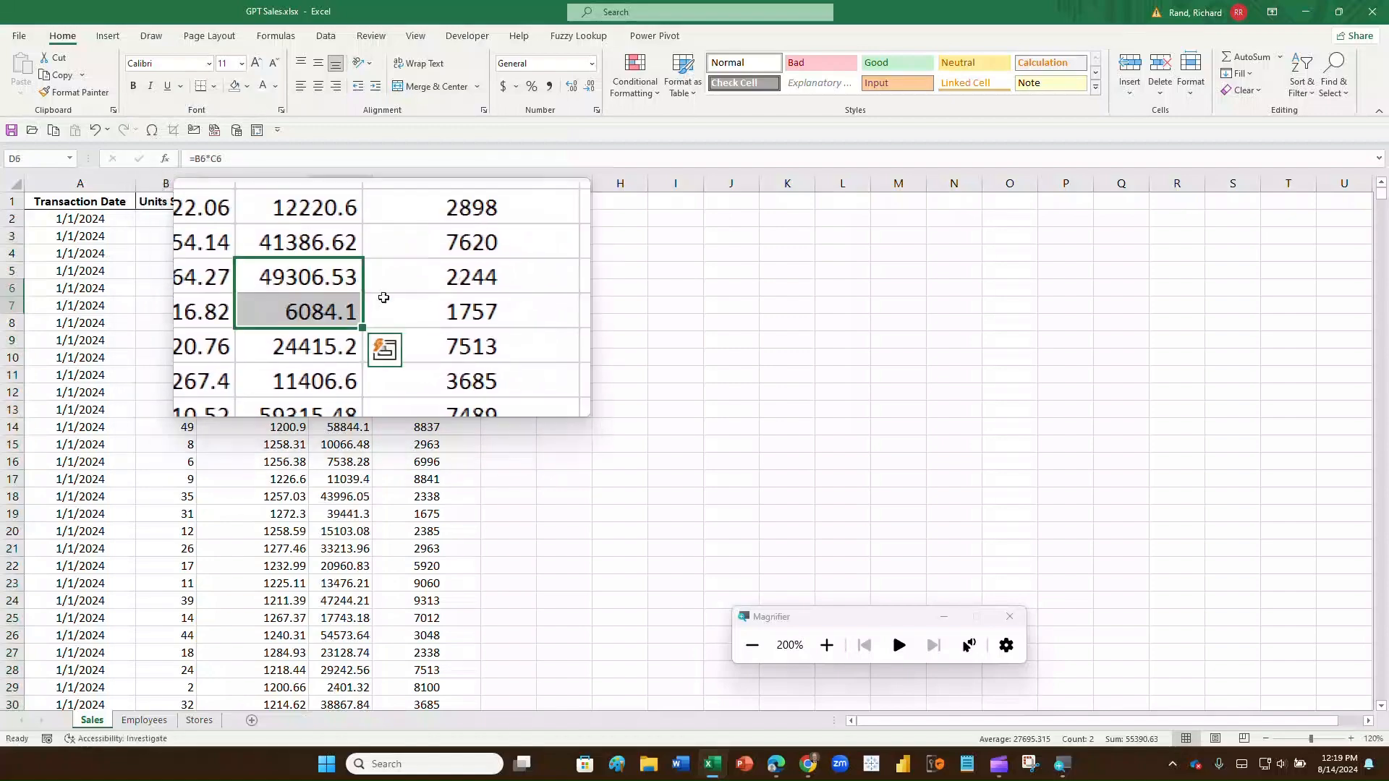
left_click(319, 307)
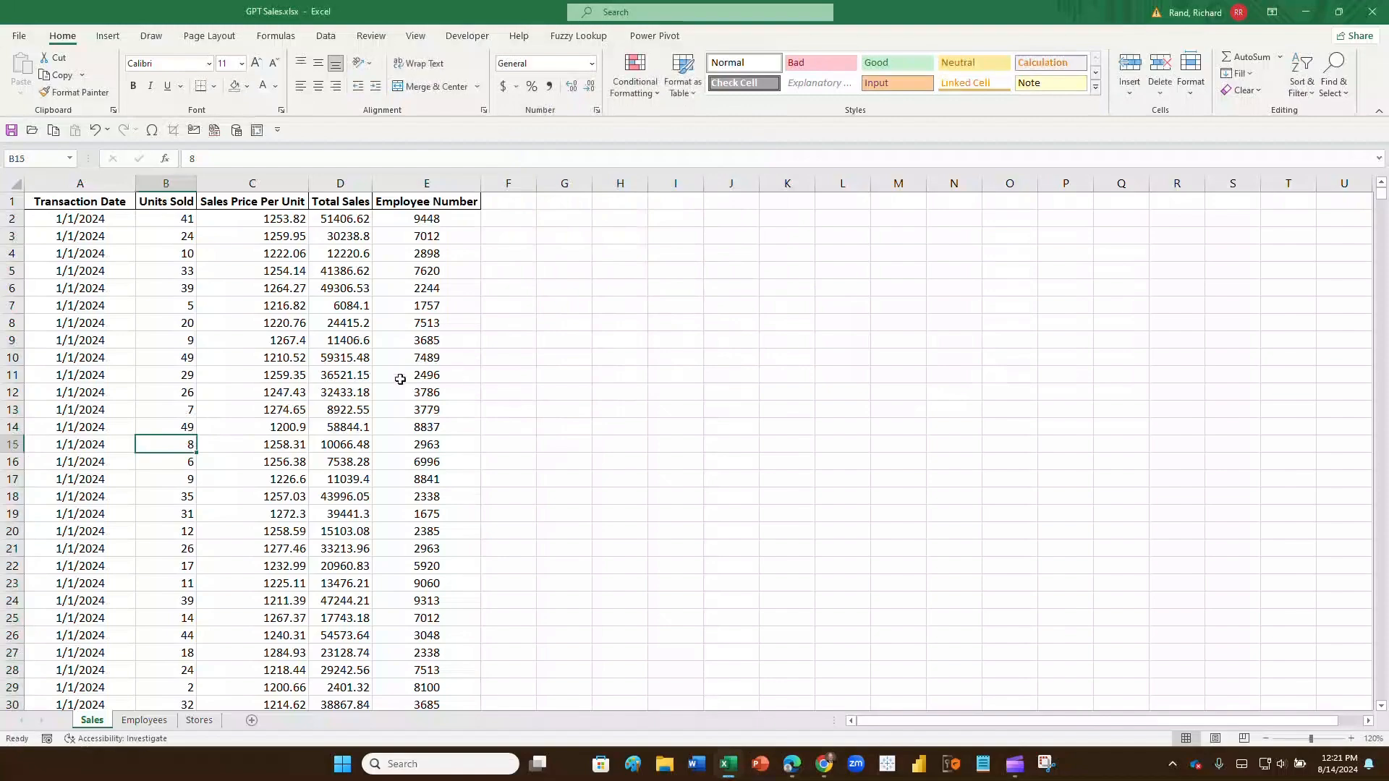
Step: Clear the Units Sold value in B14 and use Go To Special to select the blank cells on the sheet
left_click(174, 427)
key("Delete")
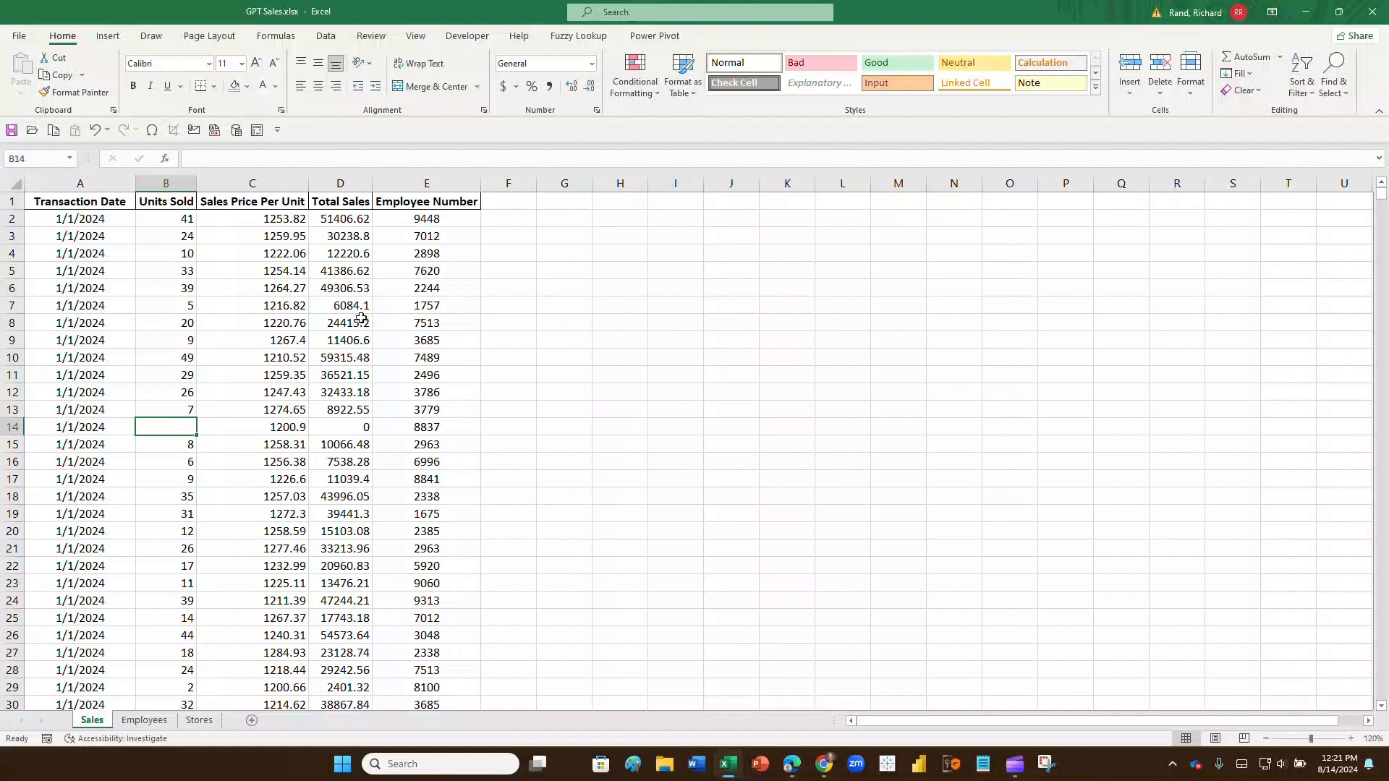
key("ctrl+g")
left_click(558, 262)
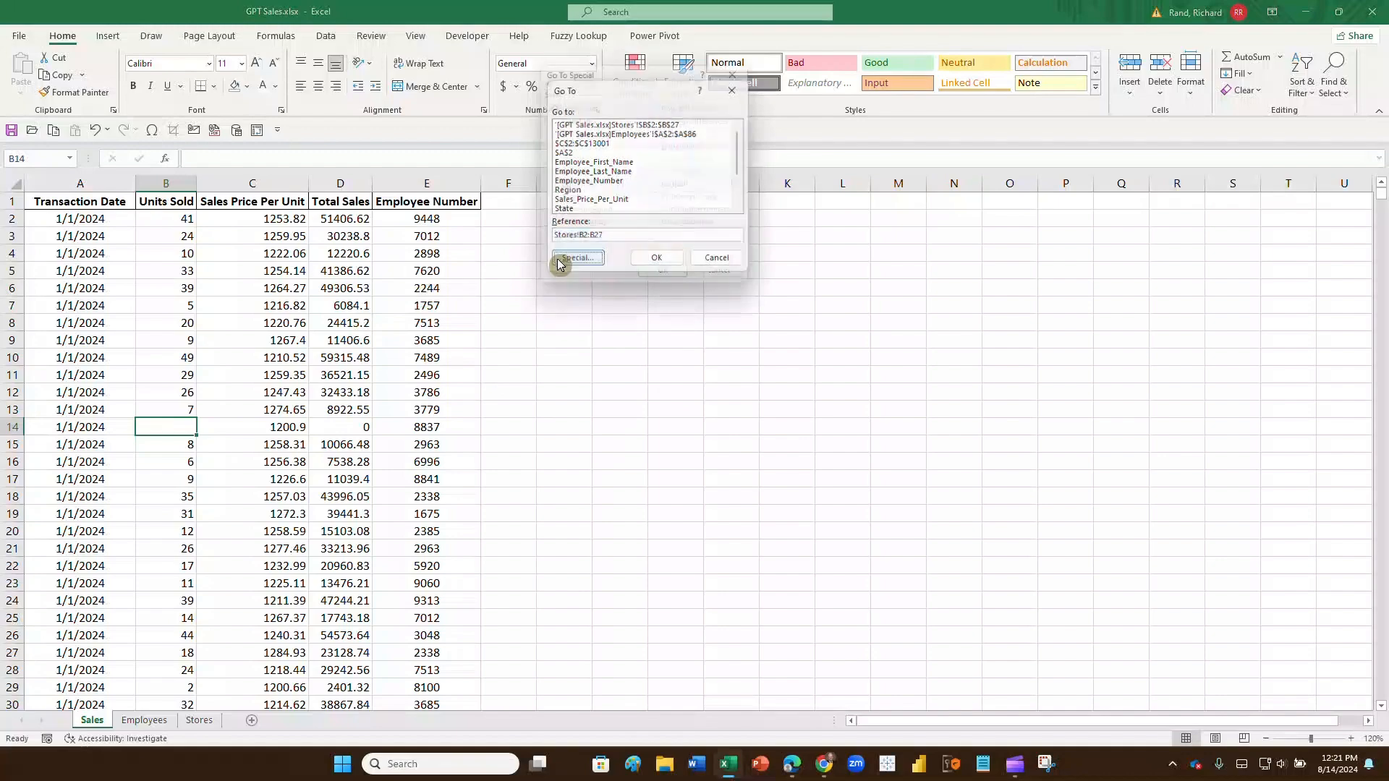
left_click(553, 201)
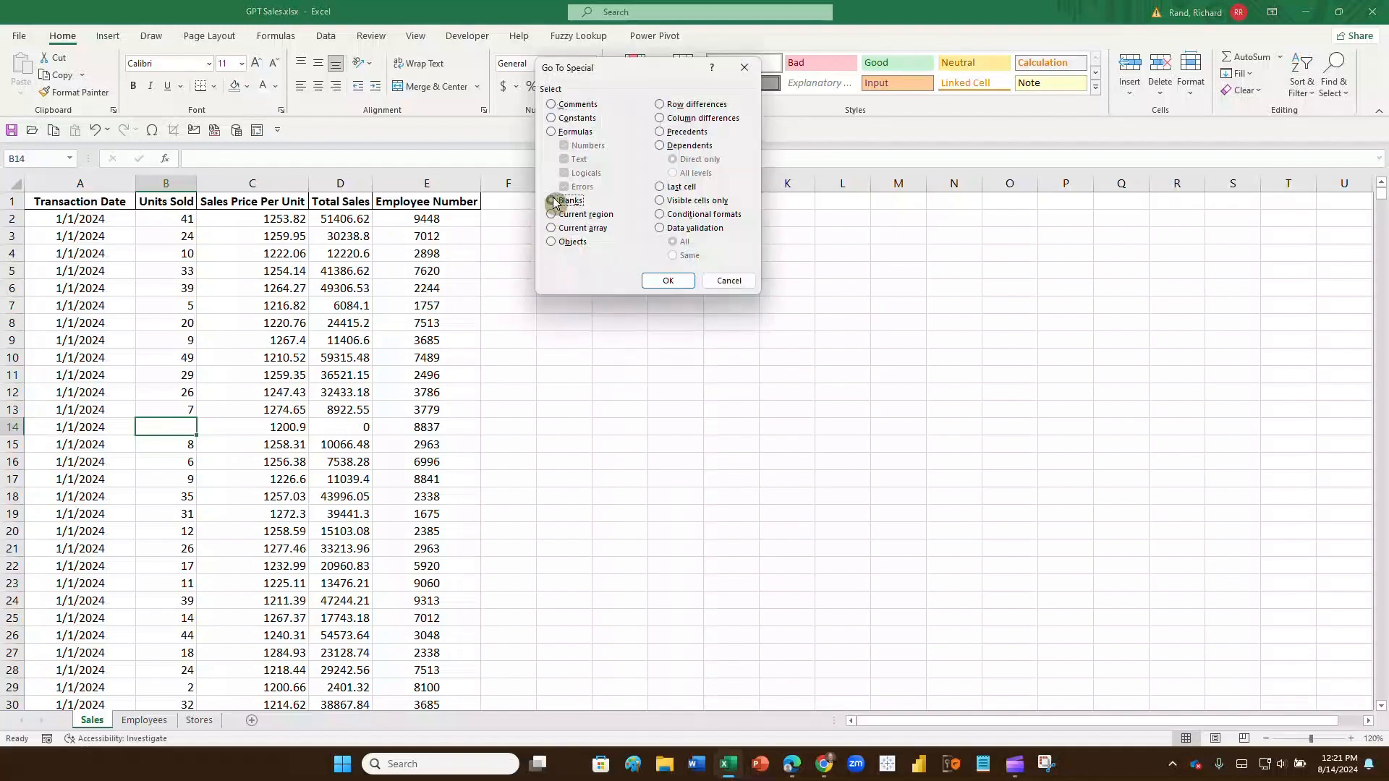
left_click(668, 280)
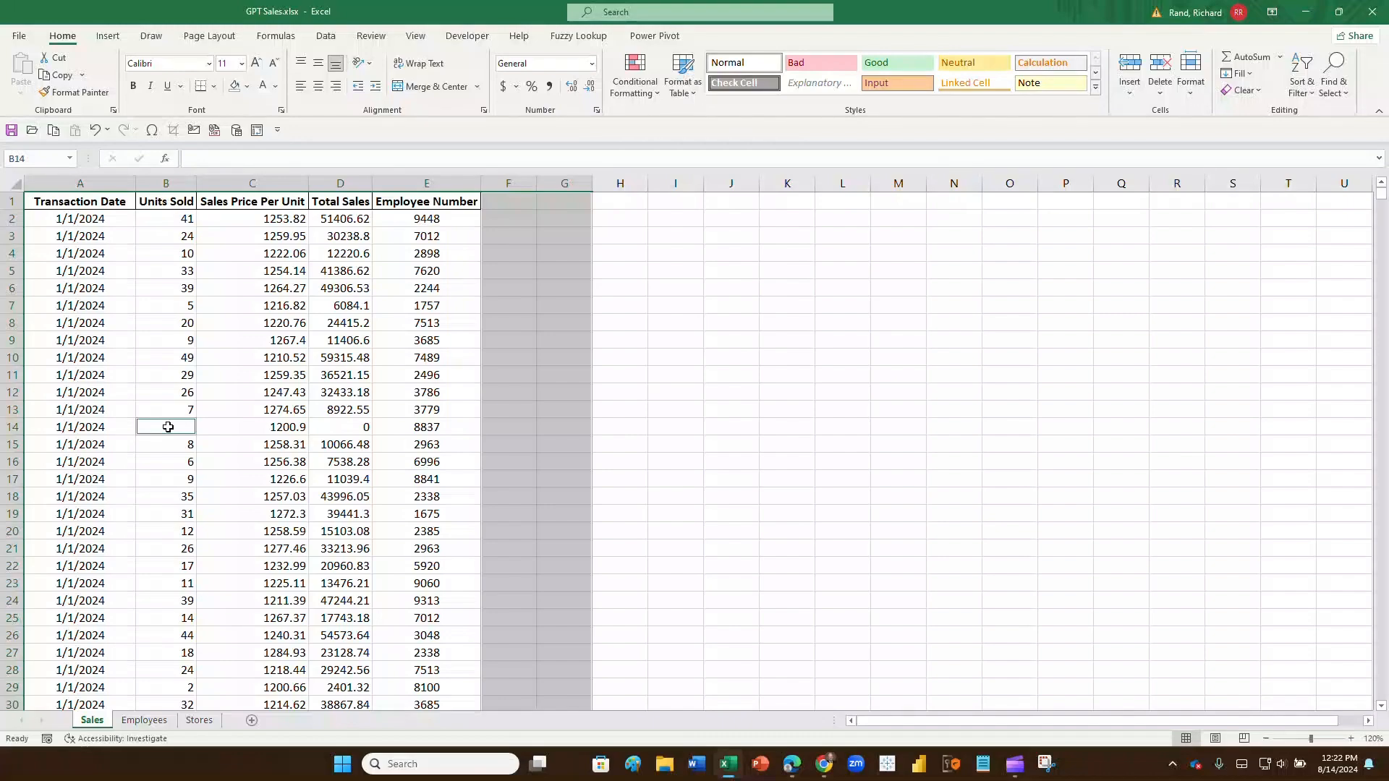
Step: Enter 49 in the blank Units Sold cell B14 and clear the selection
type("49")
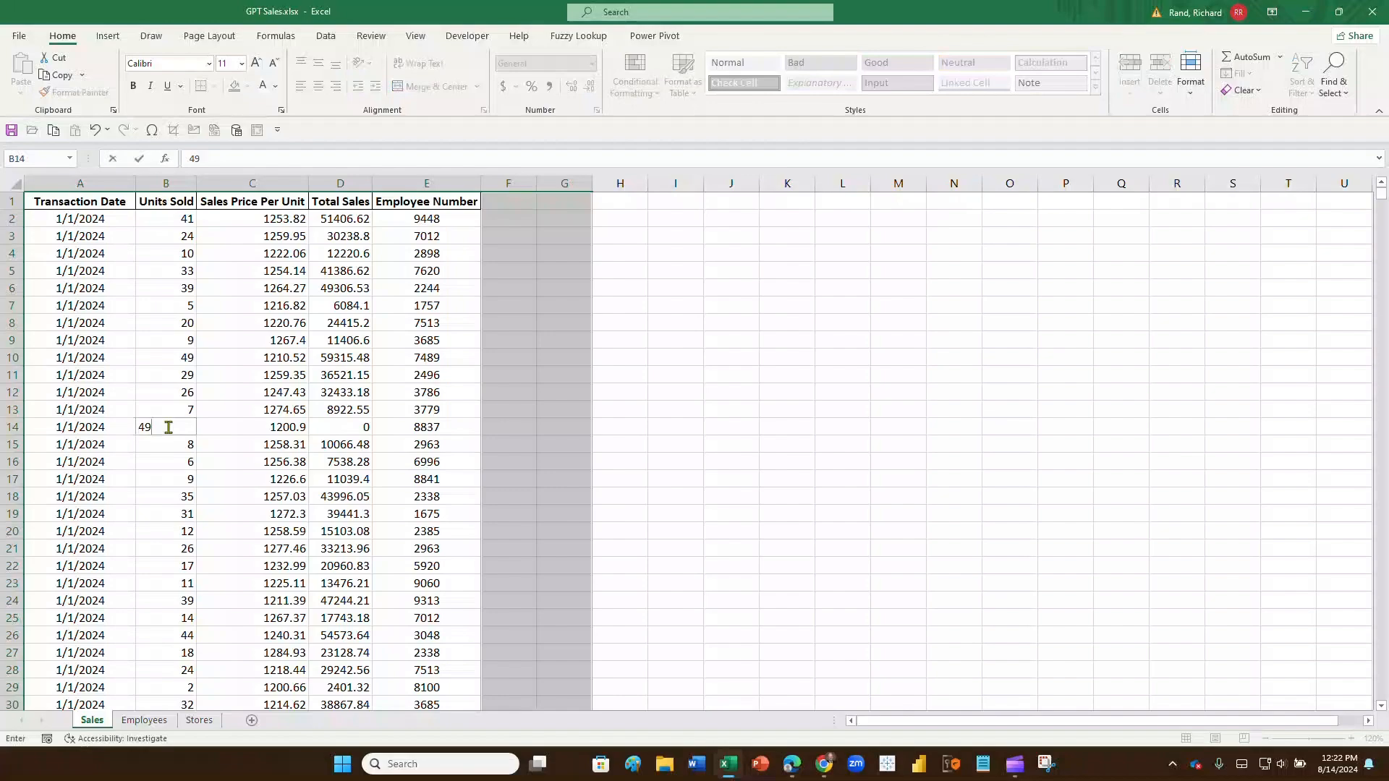
key("Return")
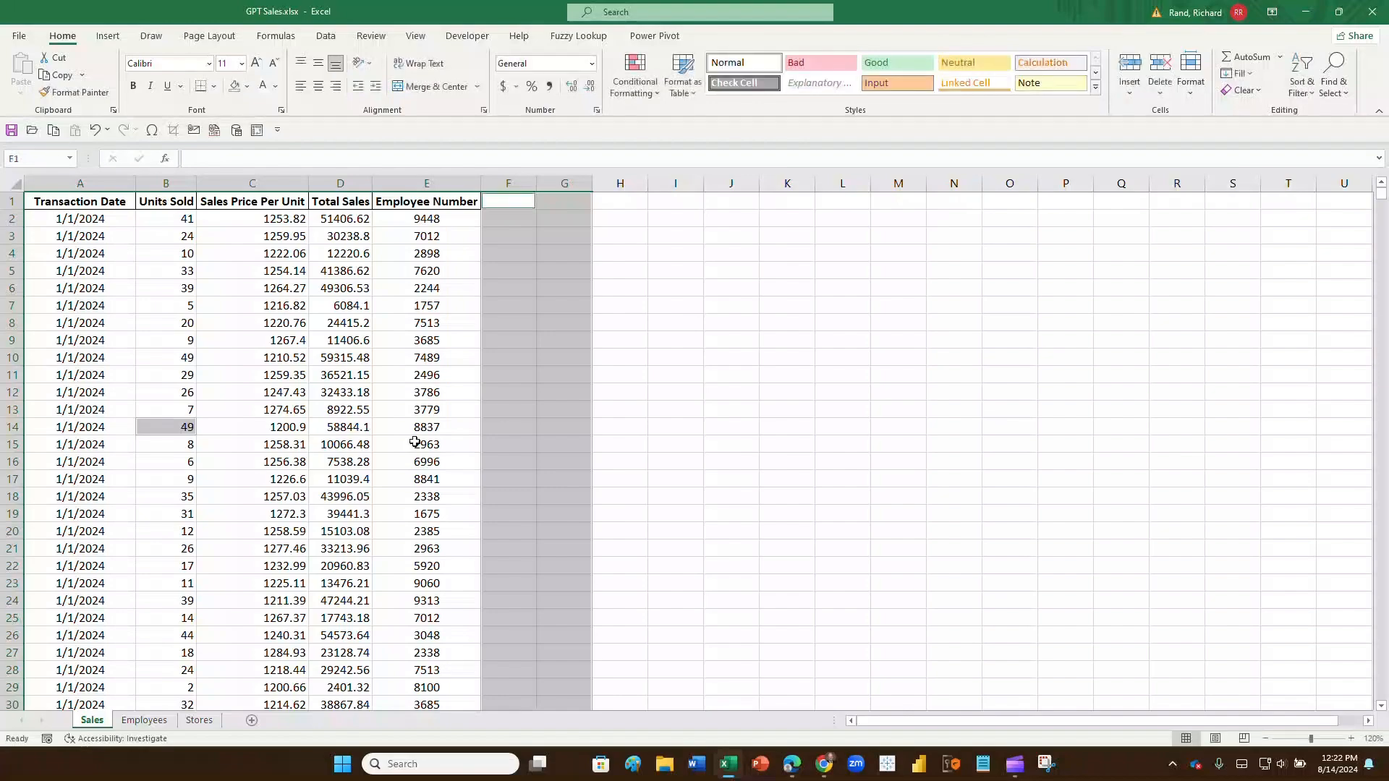
left_click(463, 321)
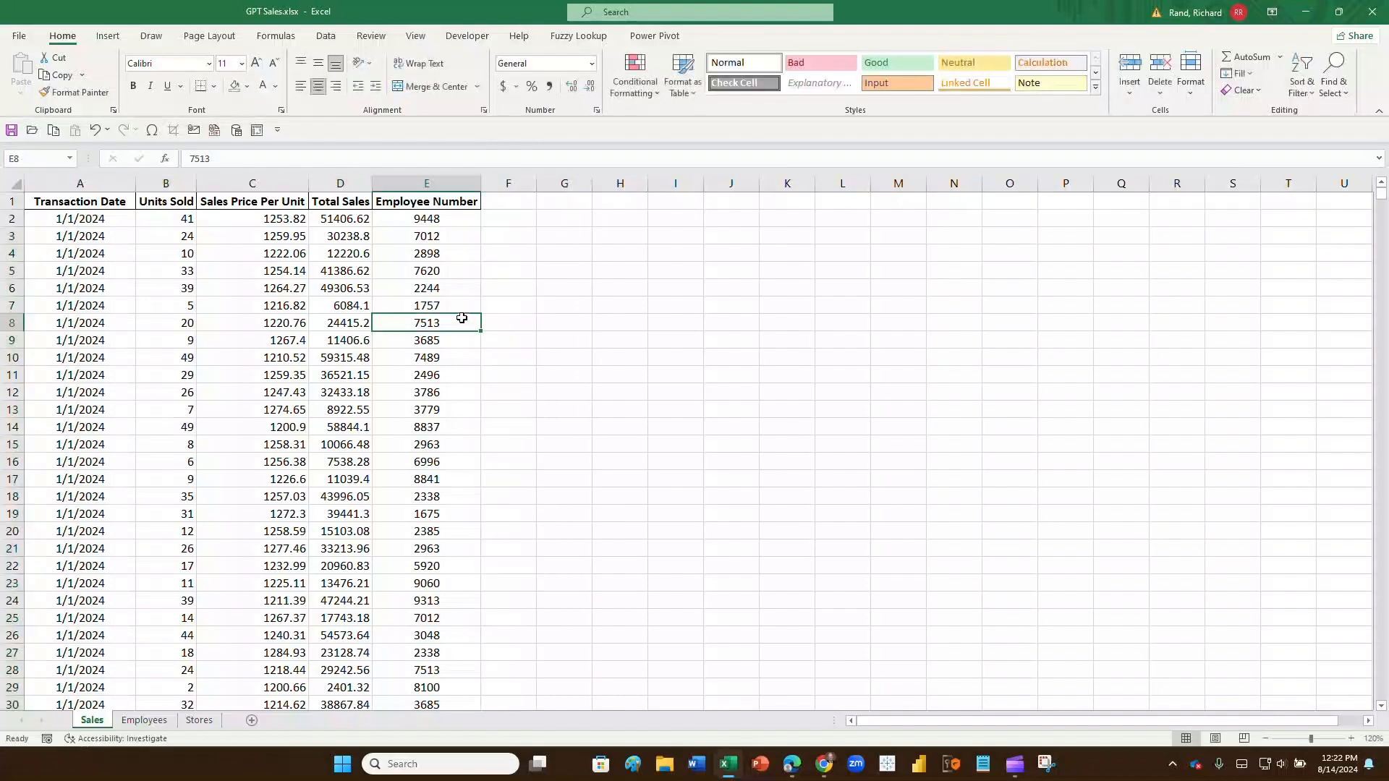
Step: Filter the sales data by the Units Sold value in B2
left_click(173, 219)
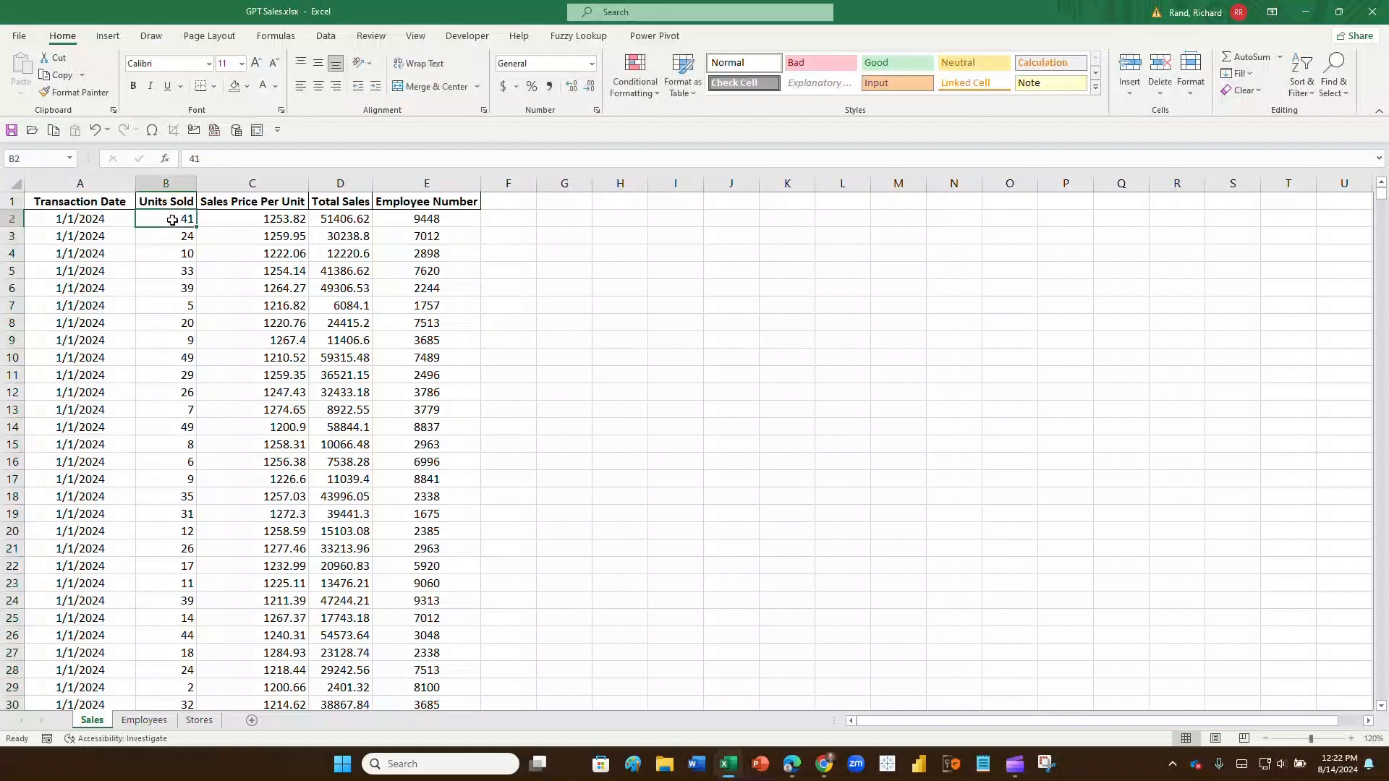
right_click(155, 225)
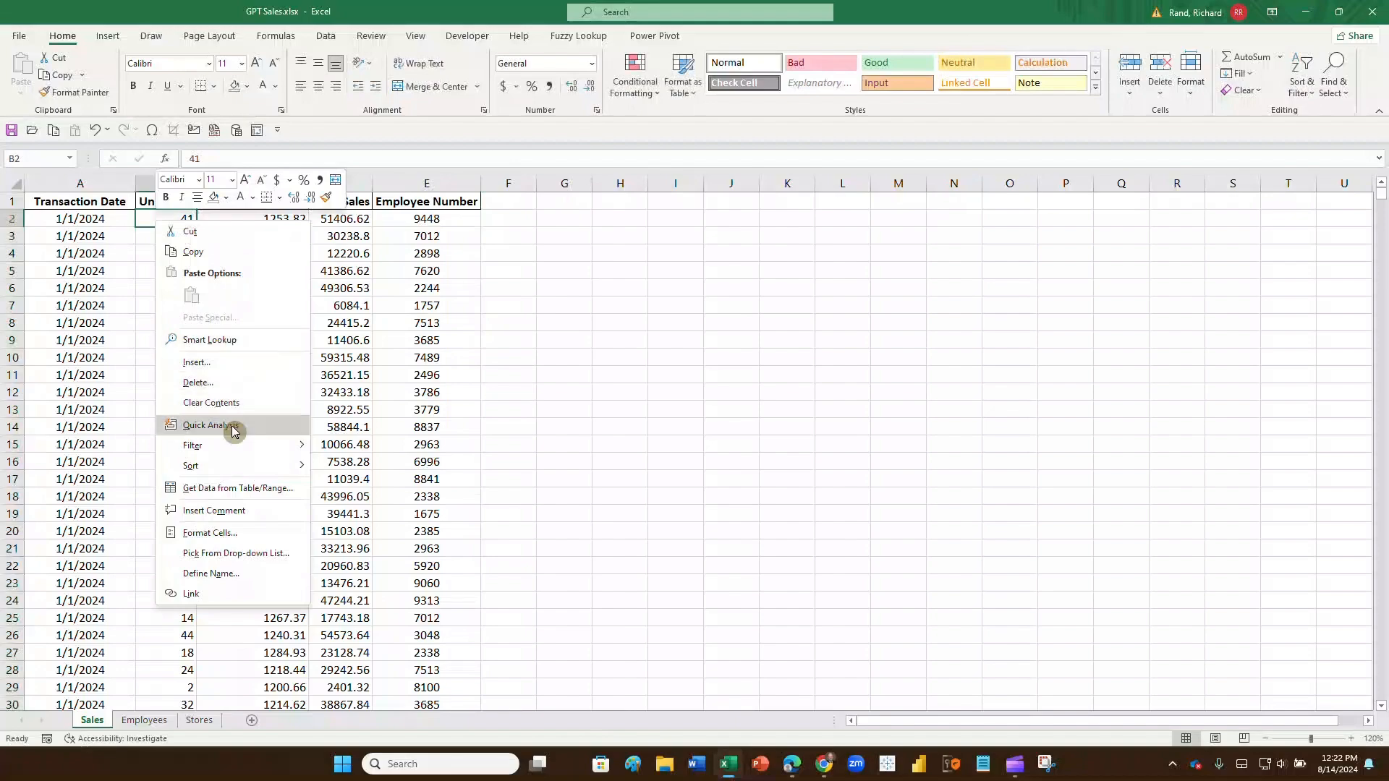
mouse_move(227, 444)
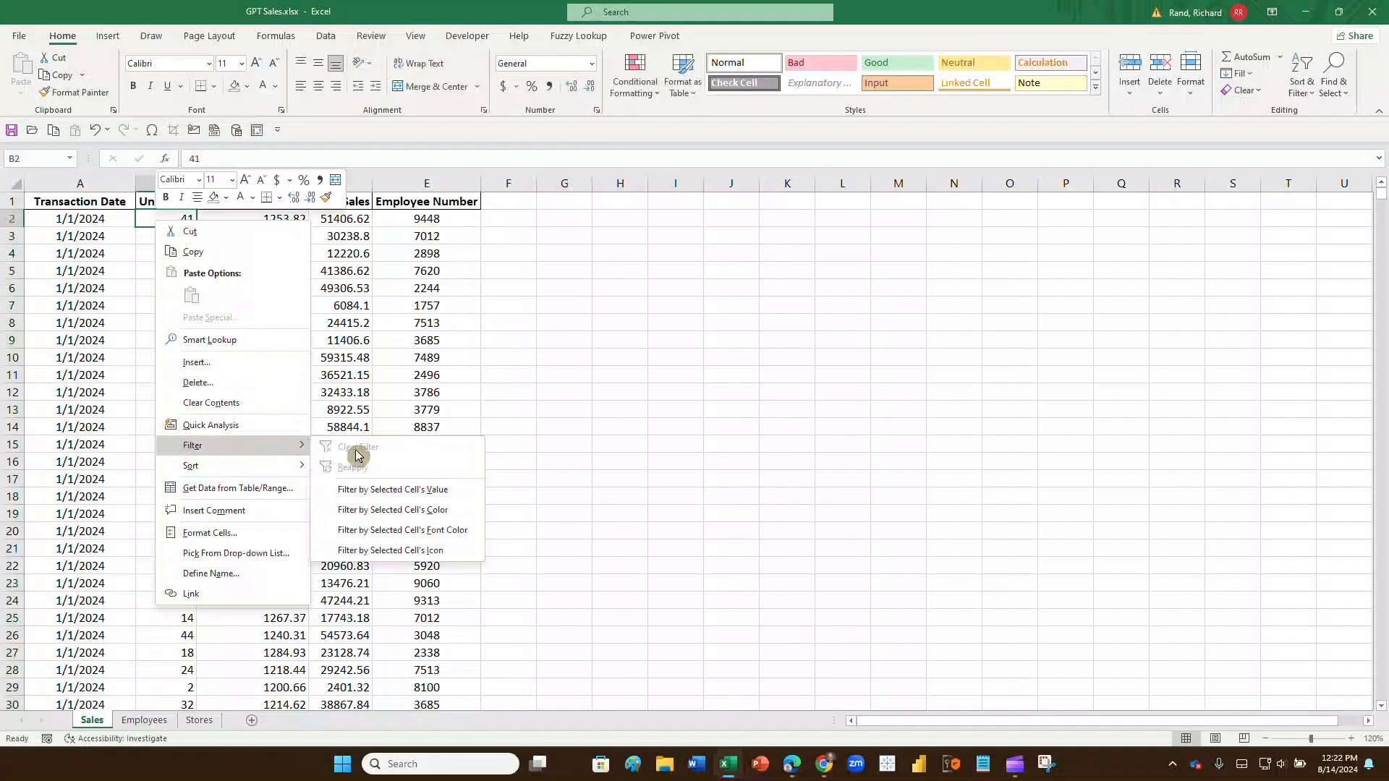
left_click(405, 491)
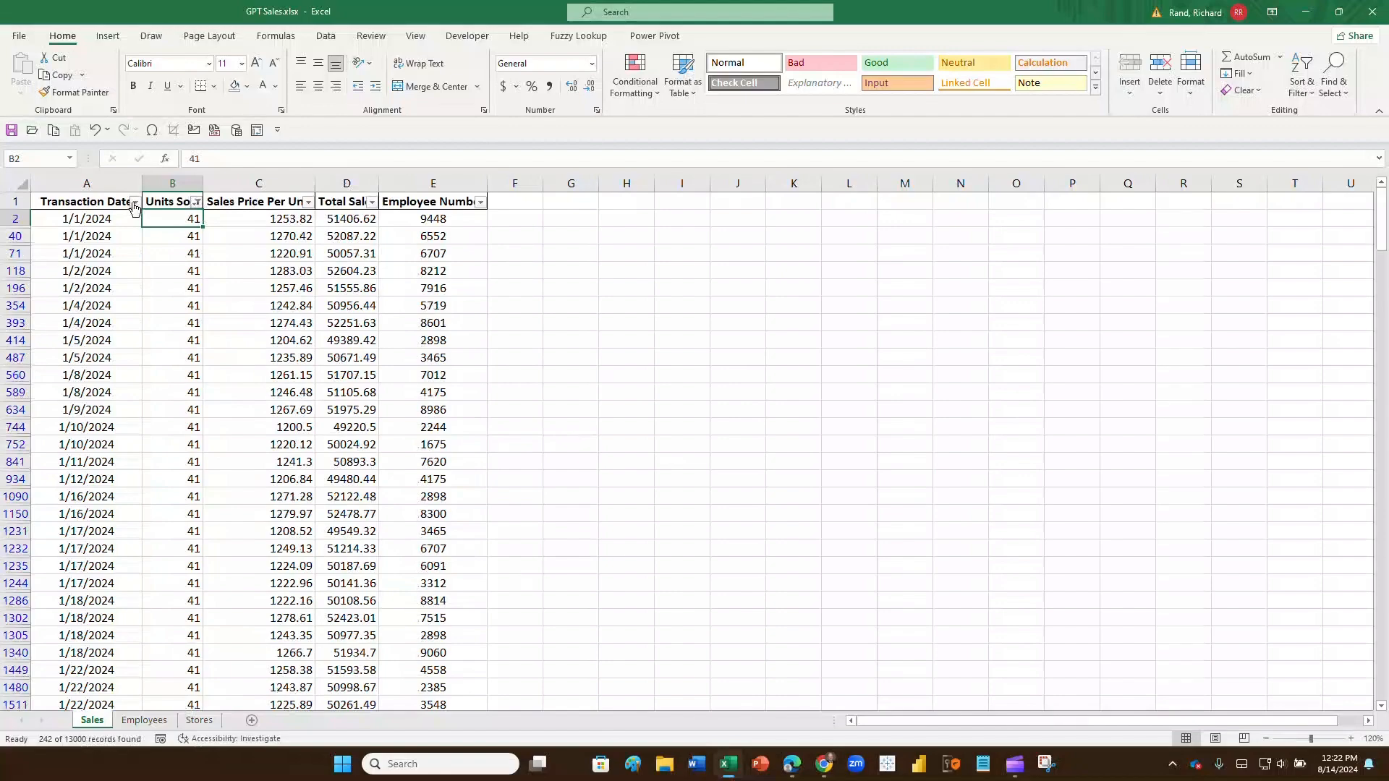
Step: Look at the filter options for Employee Number and Total Sales, and undo the Units Sold filter
left_click(478, 205)
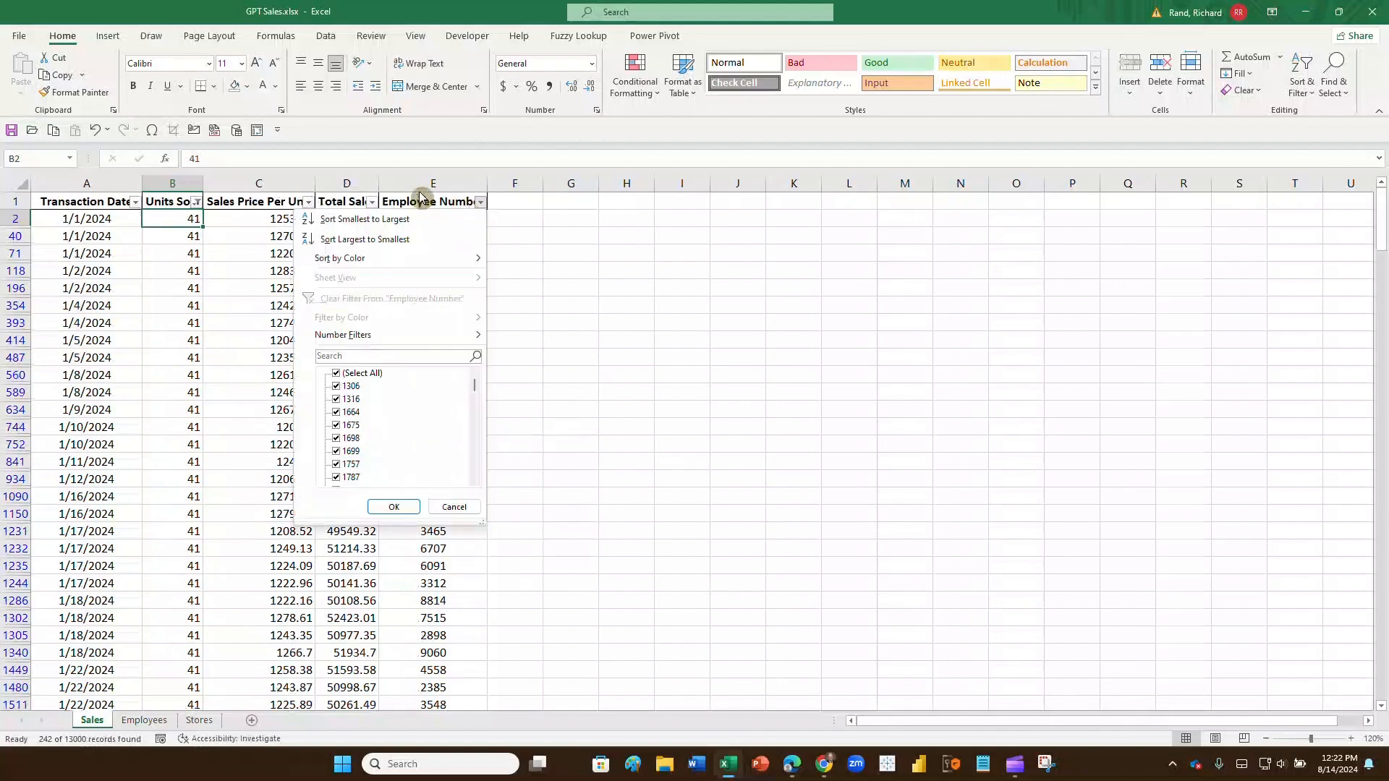
left_click(371, 206)
left_click(371, 205)
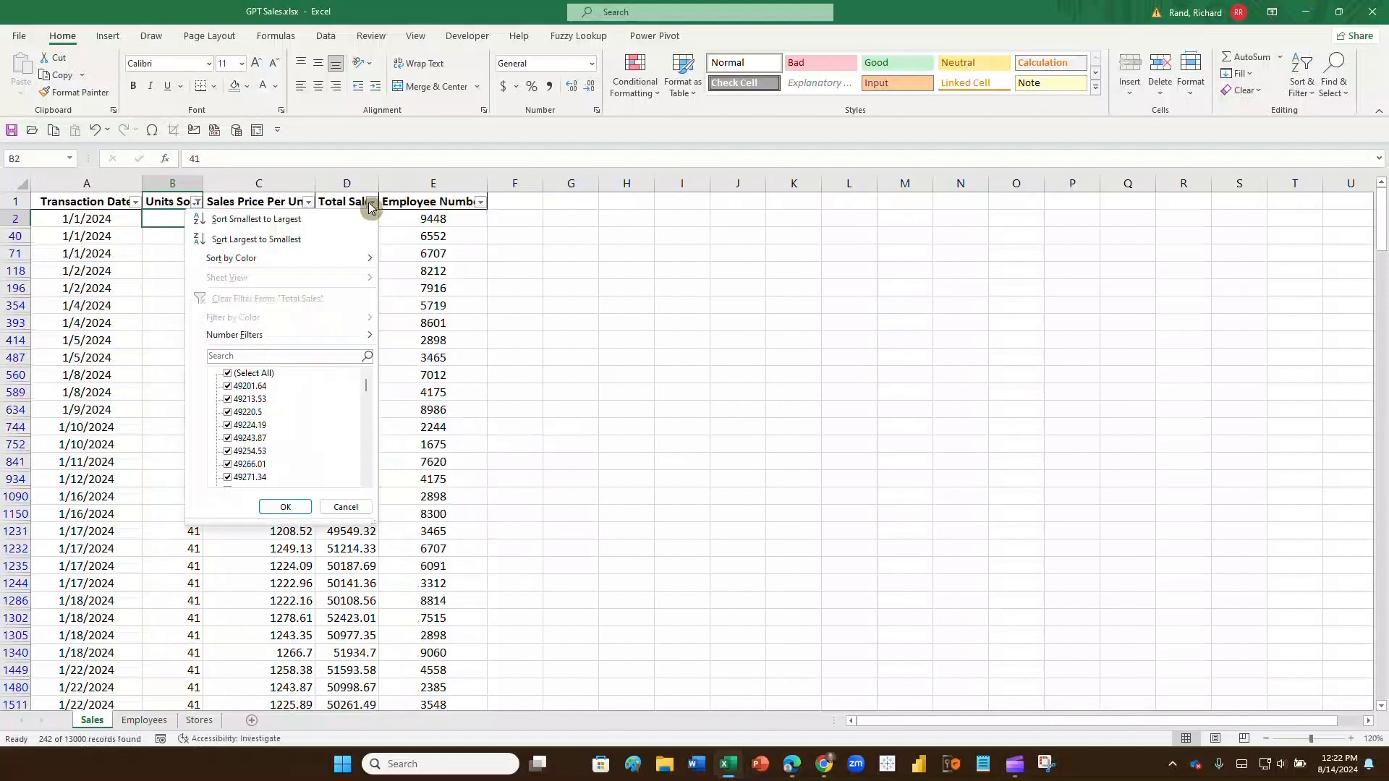
left_click(372, 202)
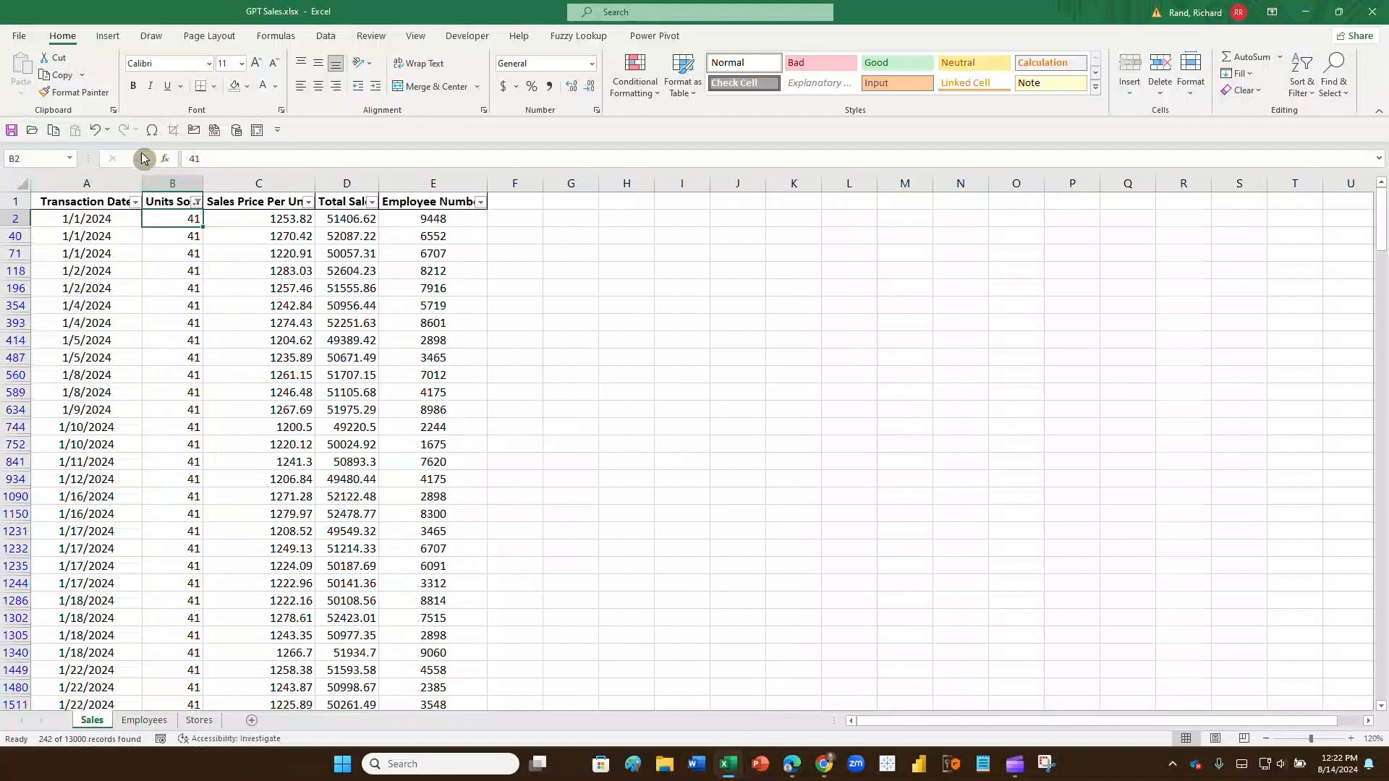
left_click(92, 129)
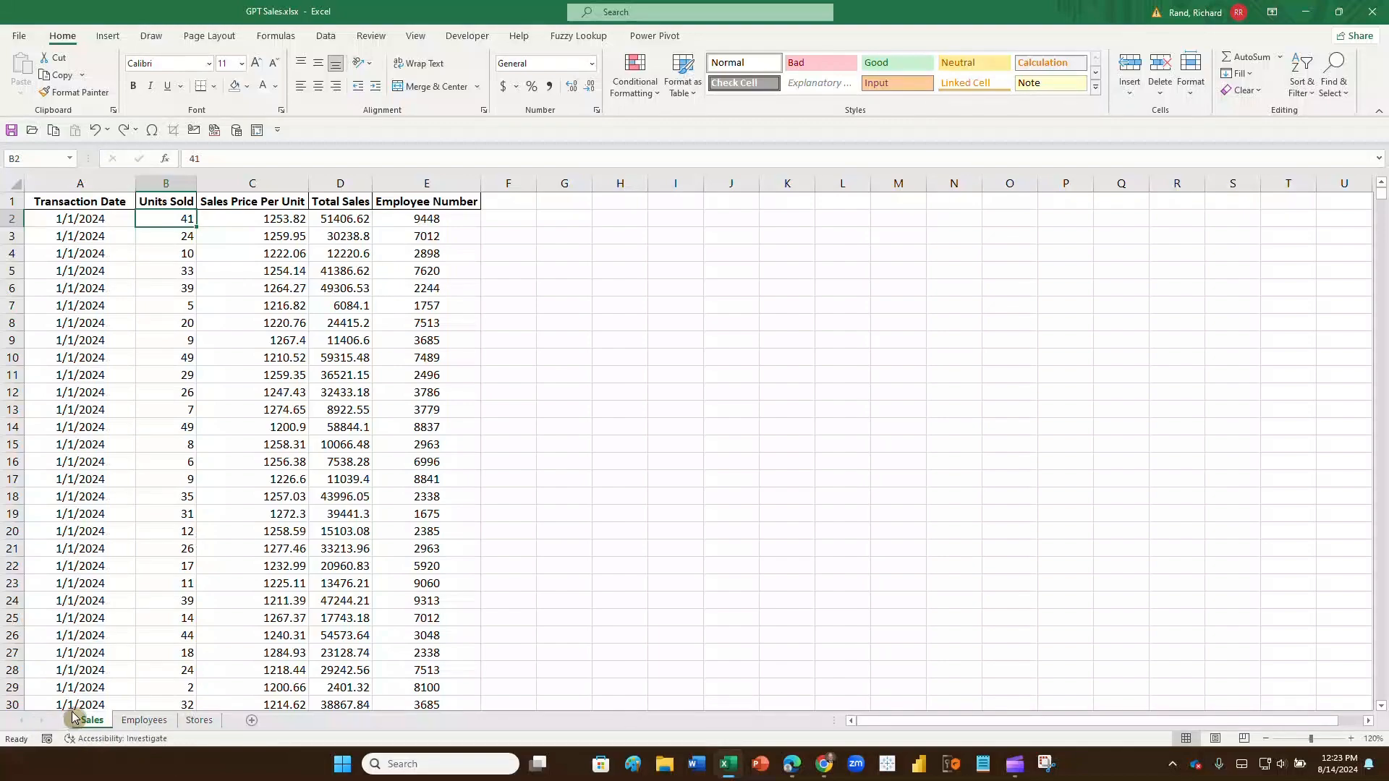
Step: Bring up the Activate list of the workbook's sheets and go to the Employees sheet from it
key("super+plus")
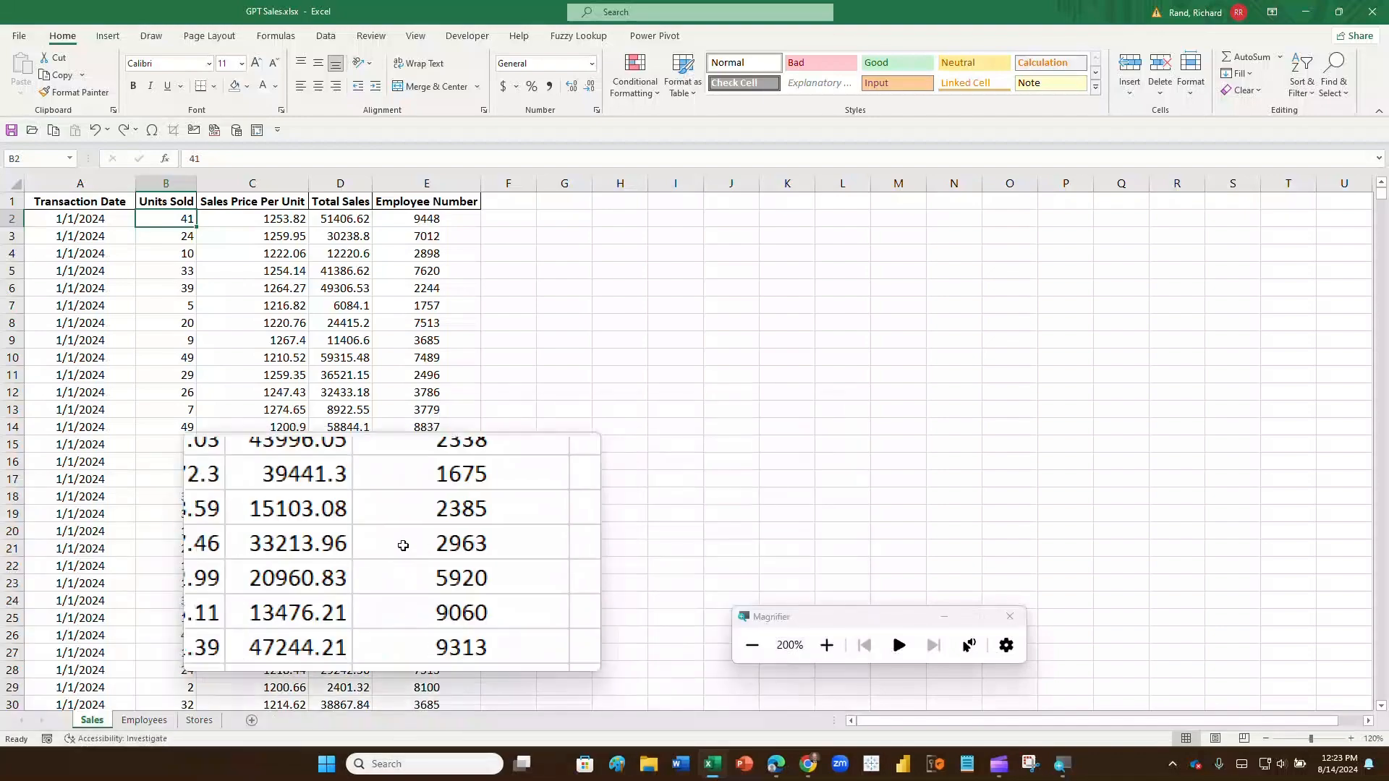
key("super+Escape")
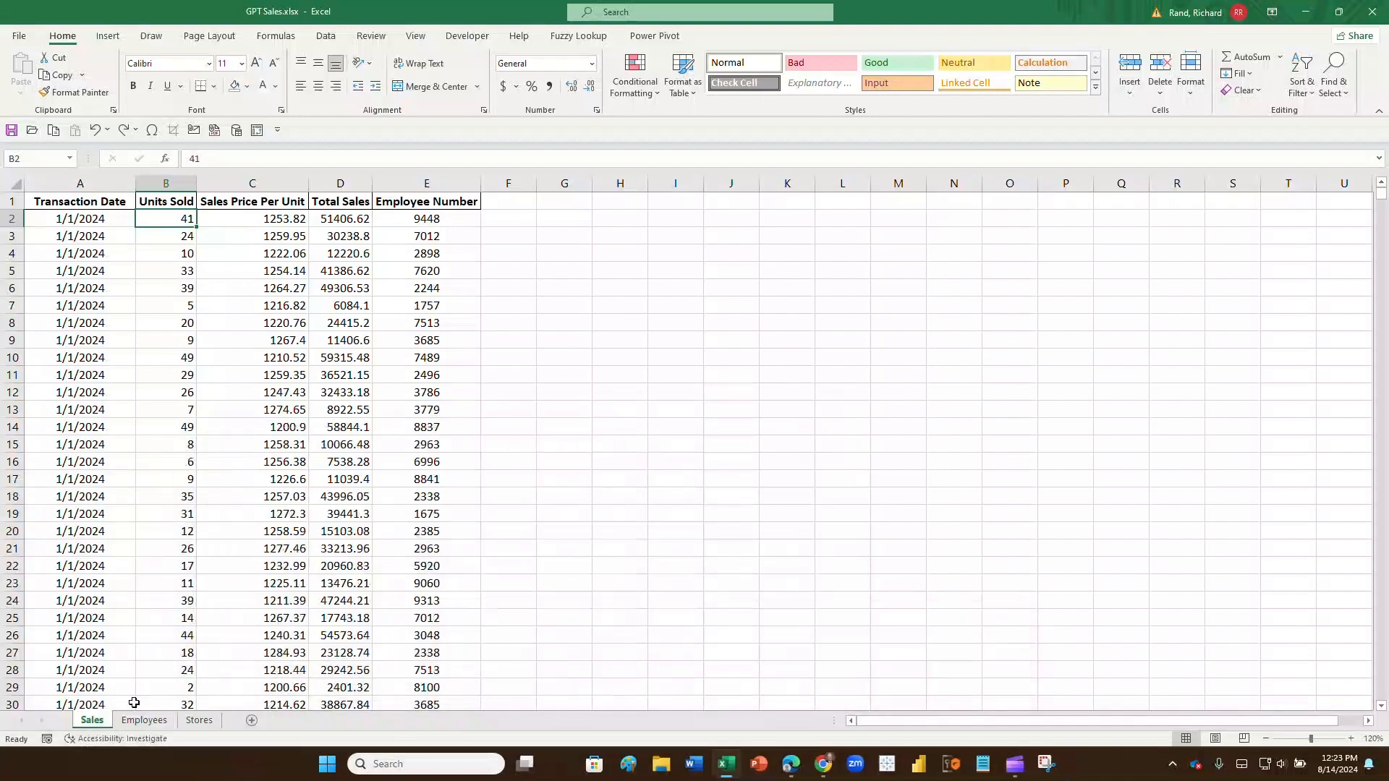
right_click(33, 727)
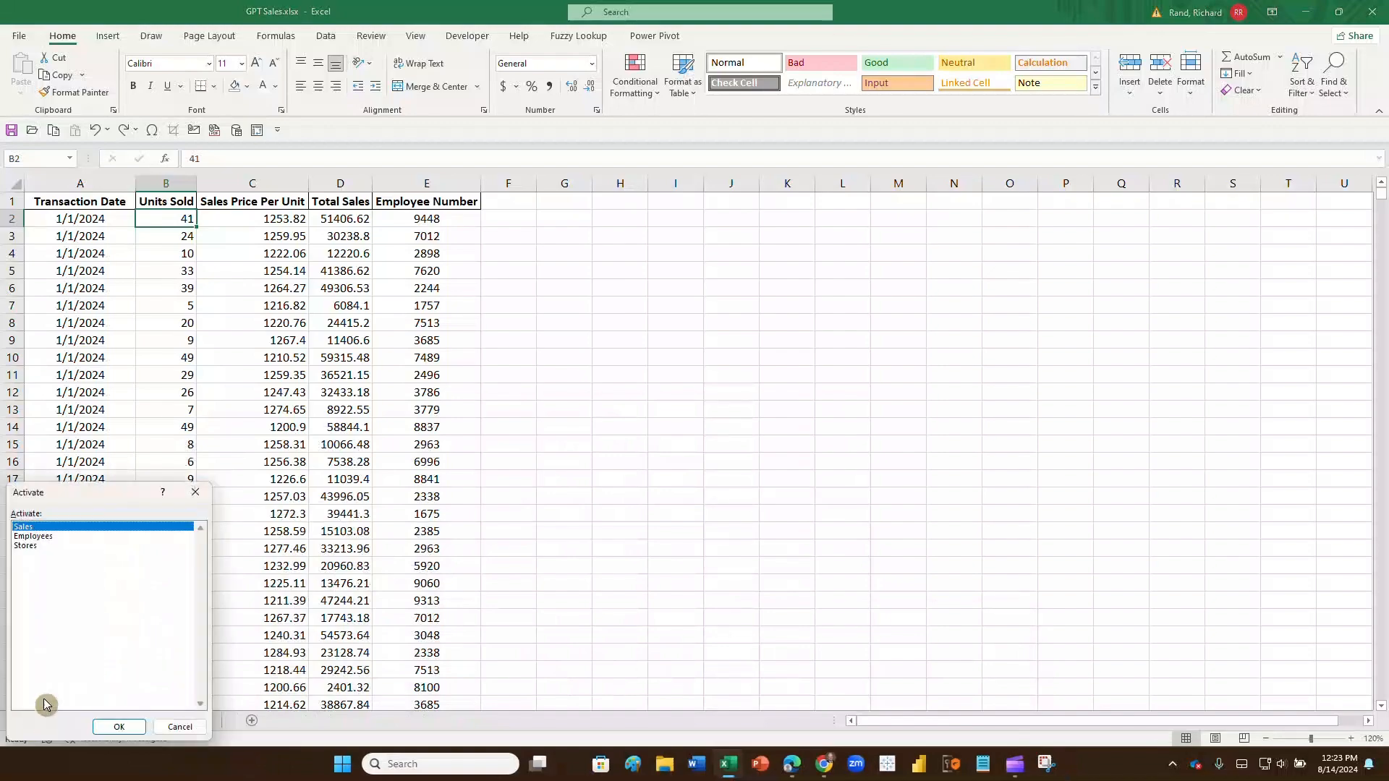
left_click(25, 537)
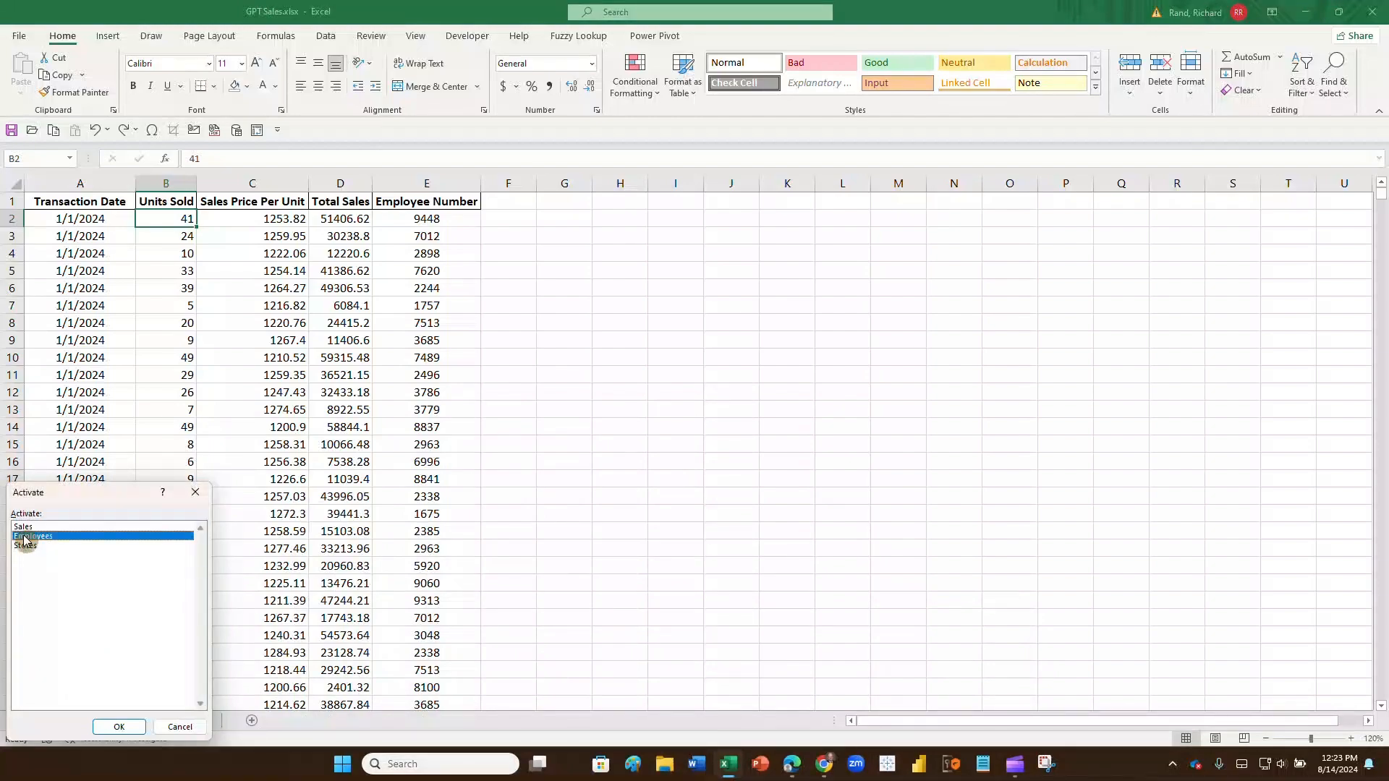
left_click(119, 726)
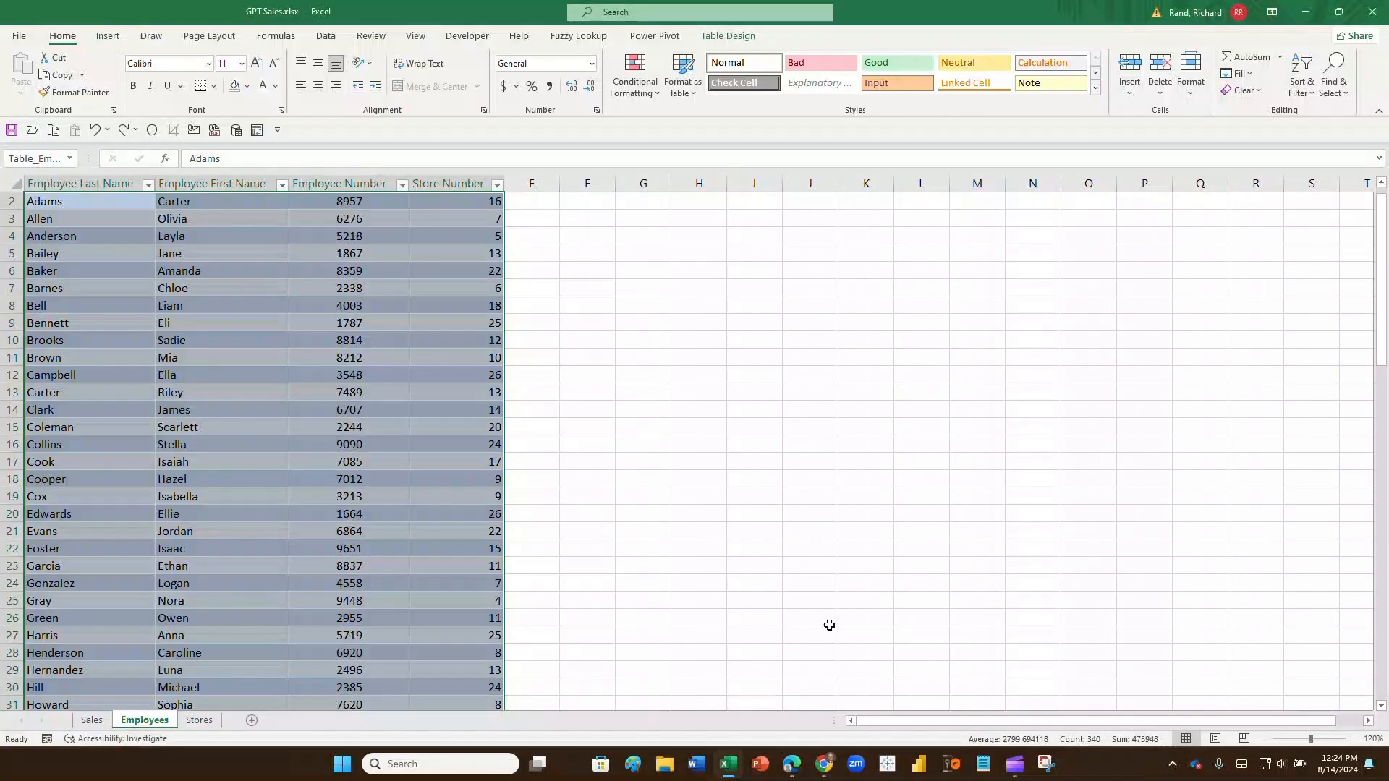
Step: Switch to the GPT Sales workbook in Excel for the web and show the Navigation pane
left_click(1168, 730)
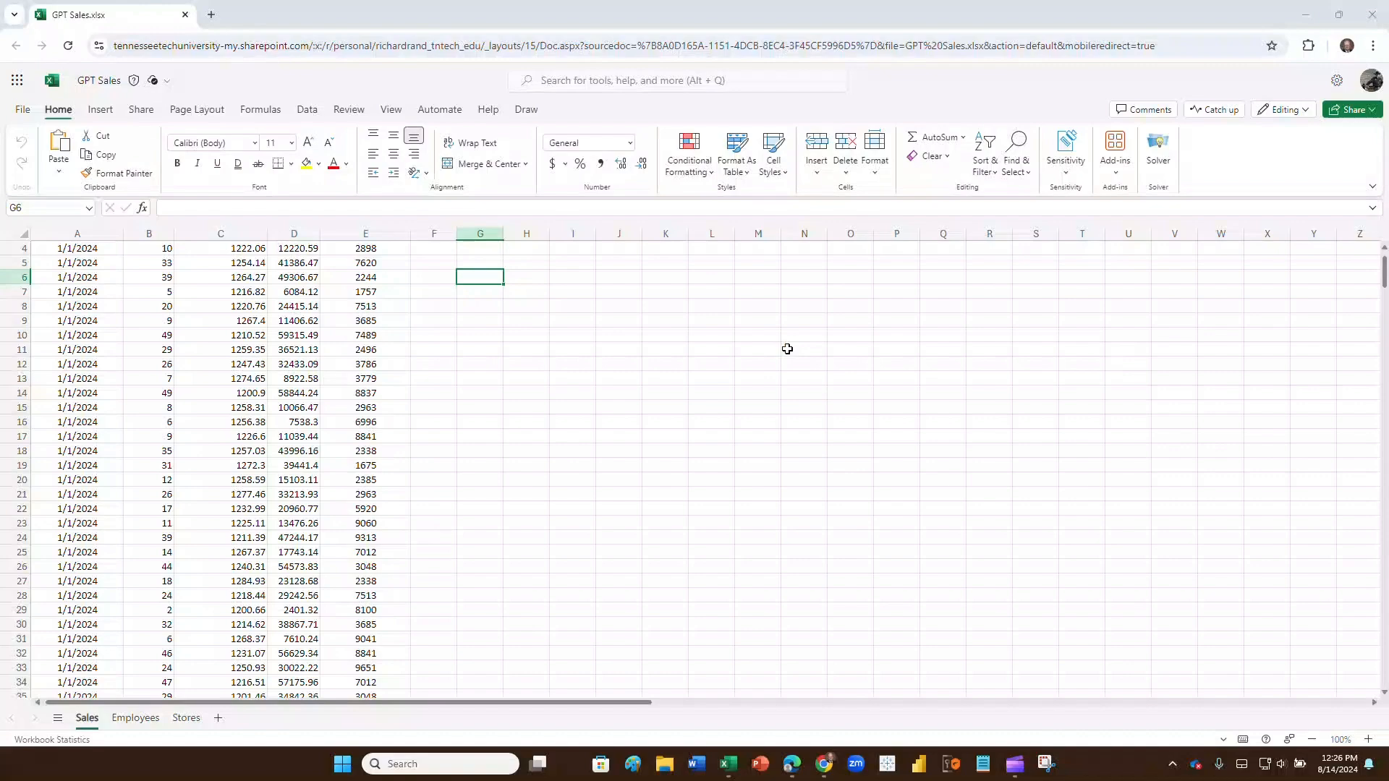
scroll(502, 337, "up", 1)
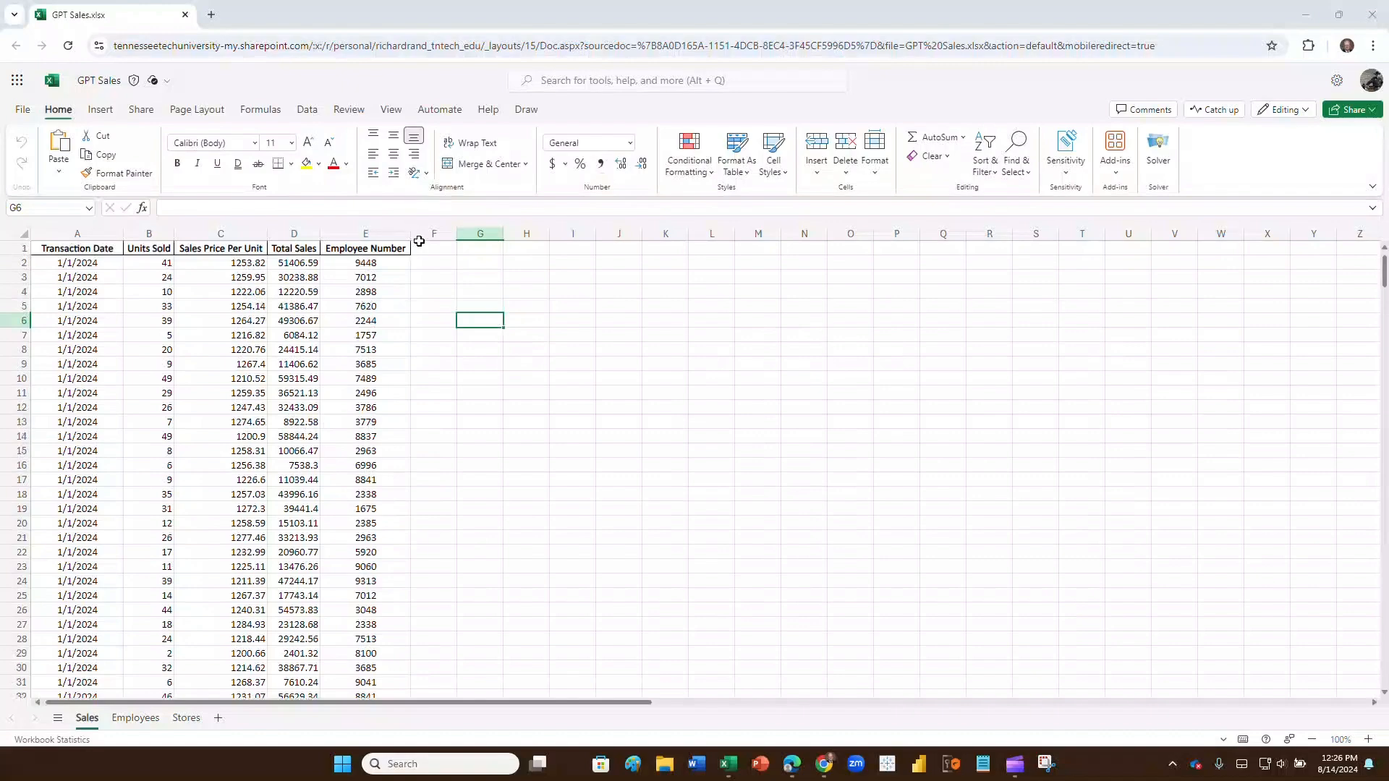
key("super+plus")
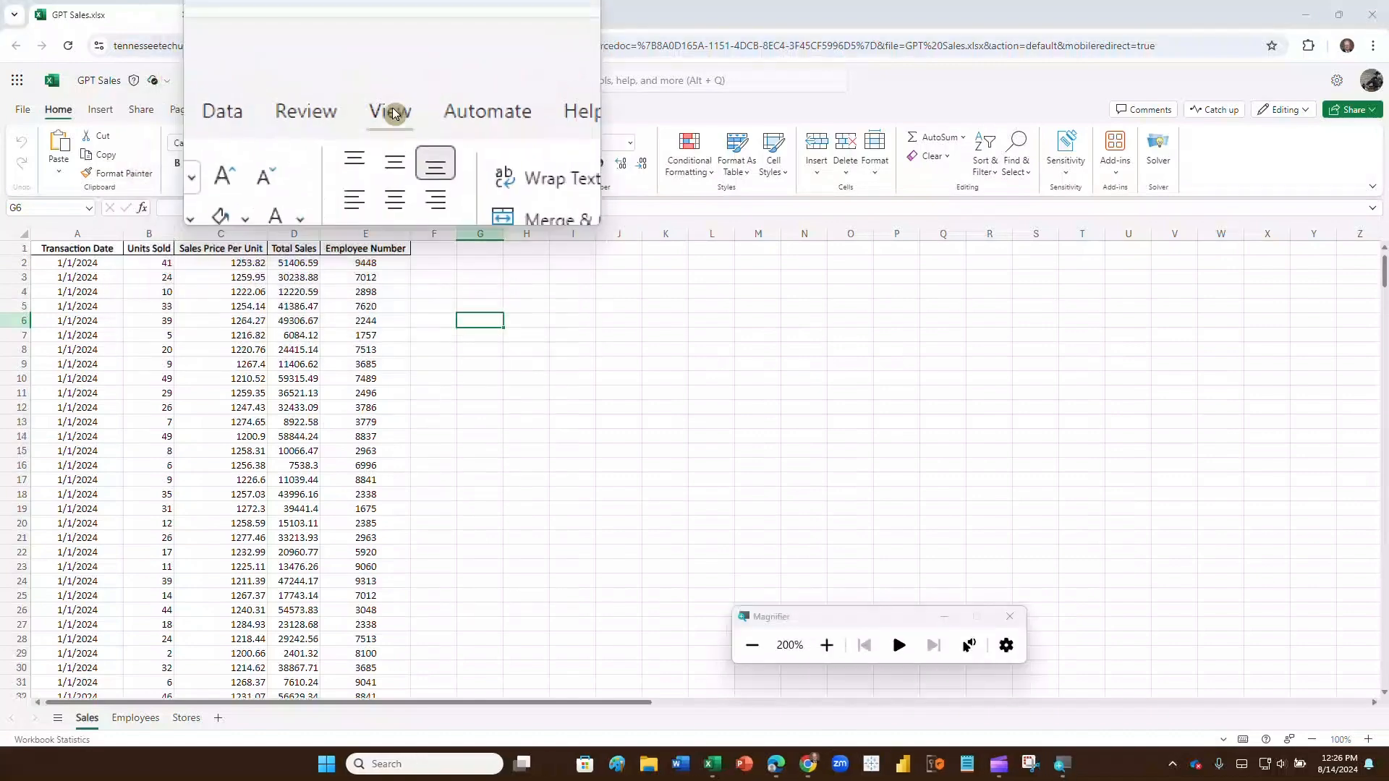
left_click(392, 112)
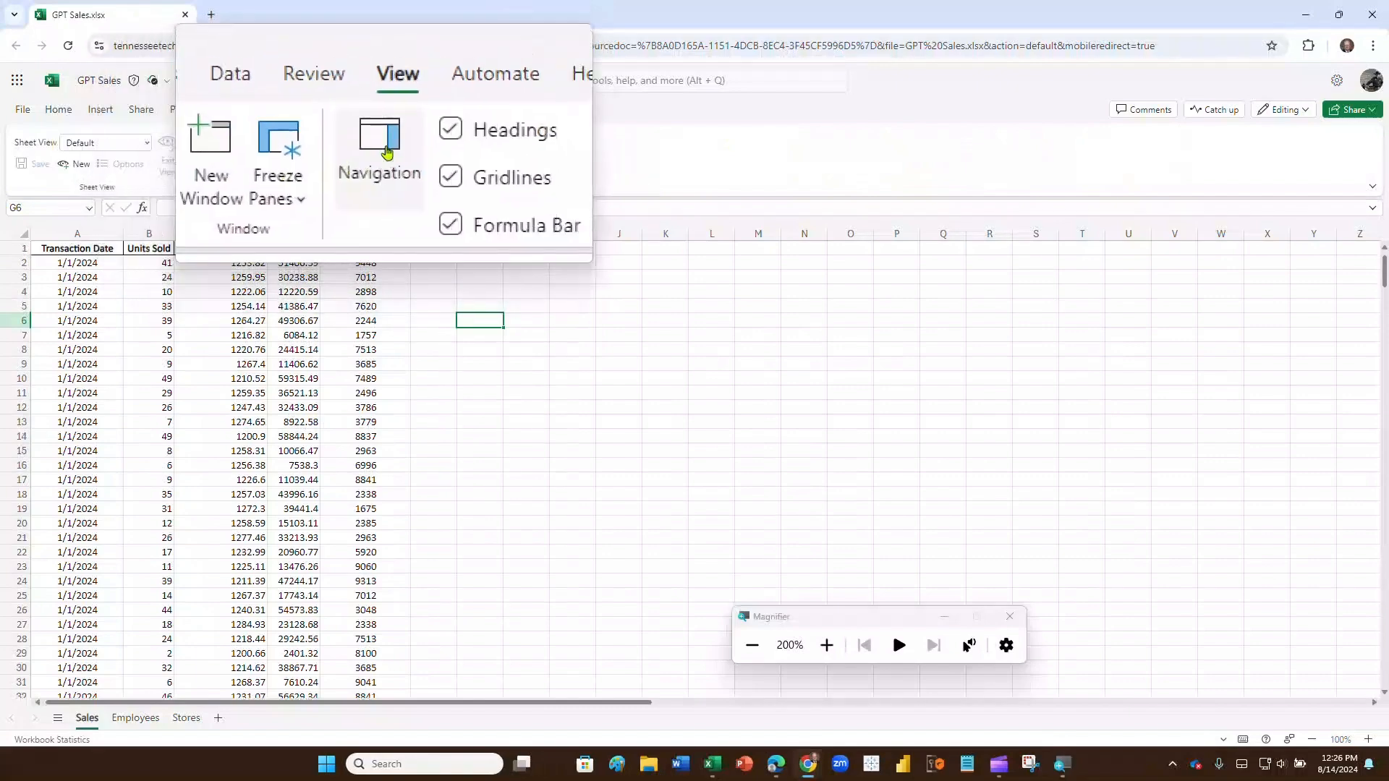
left_click(385, 145)
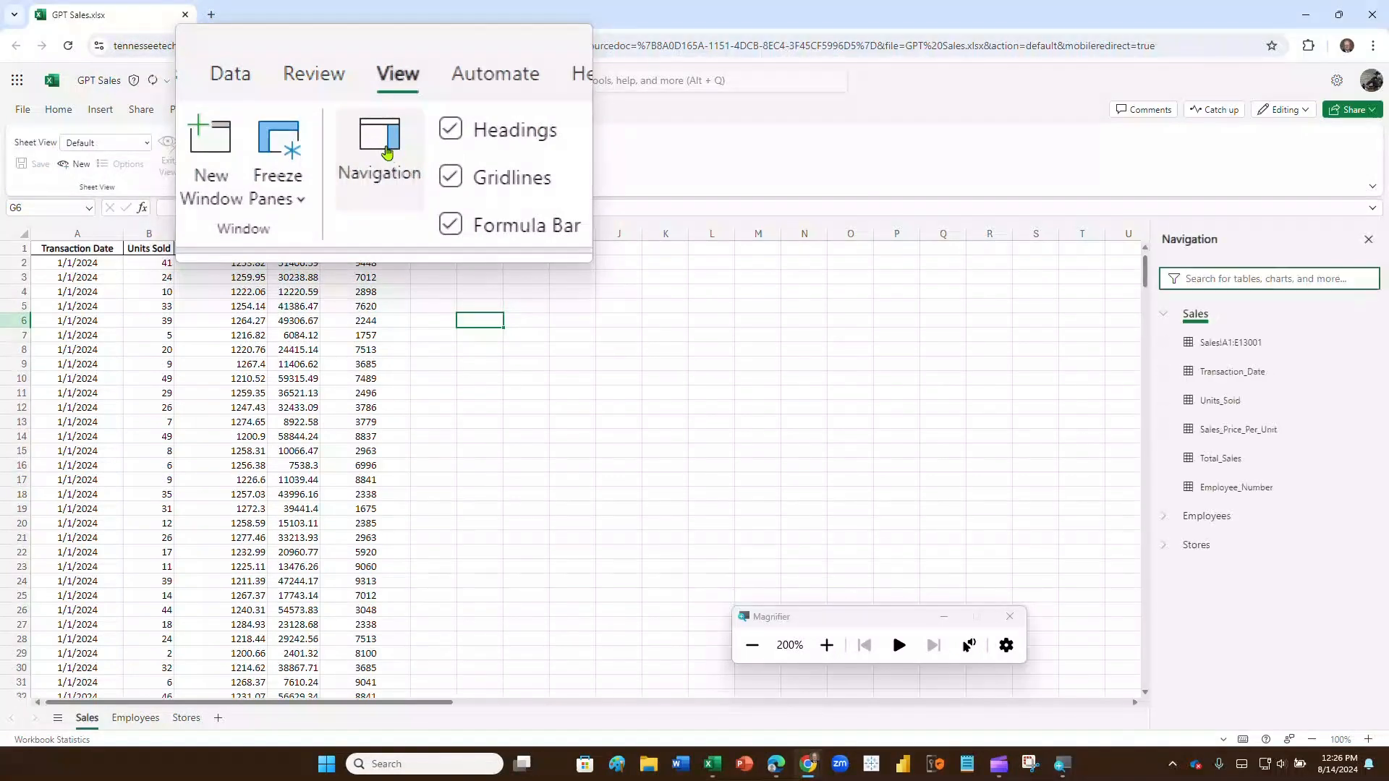
key("super+Escape")
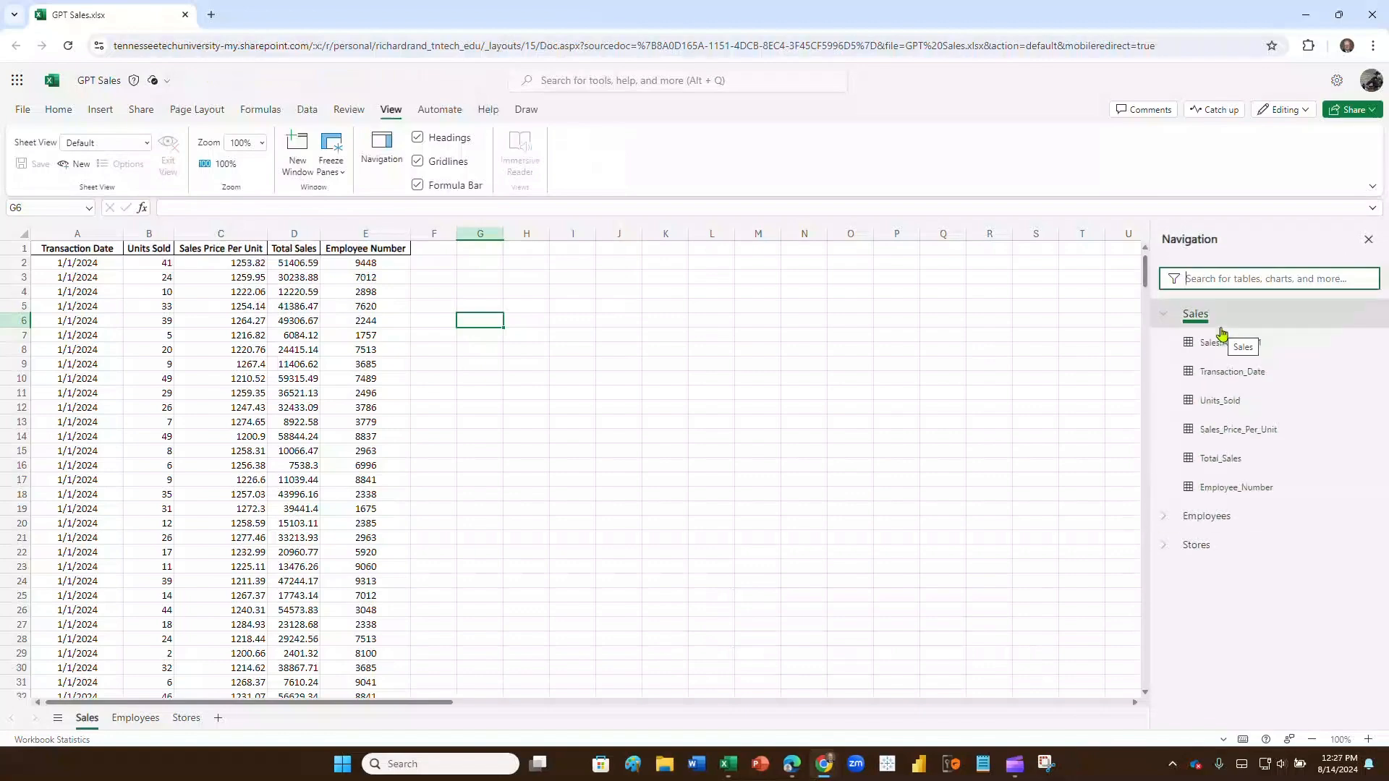
Step: Expand the Employees and Stores sheets in the Navigation pane to list their tables and named ranges
left_click(1173, 315)
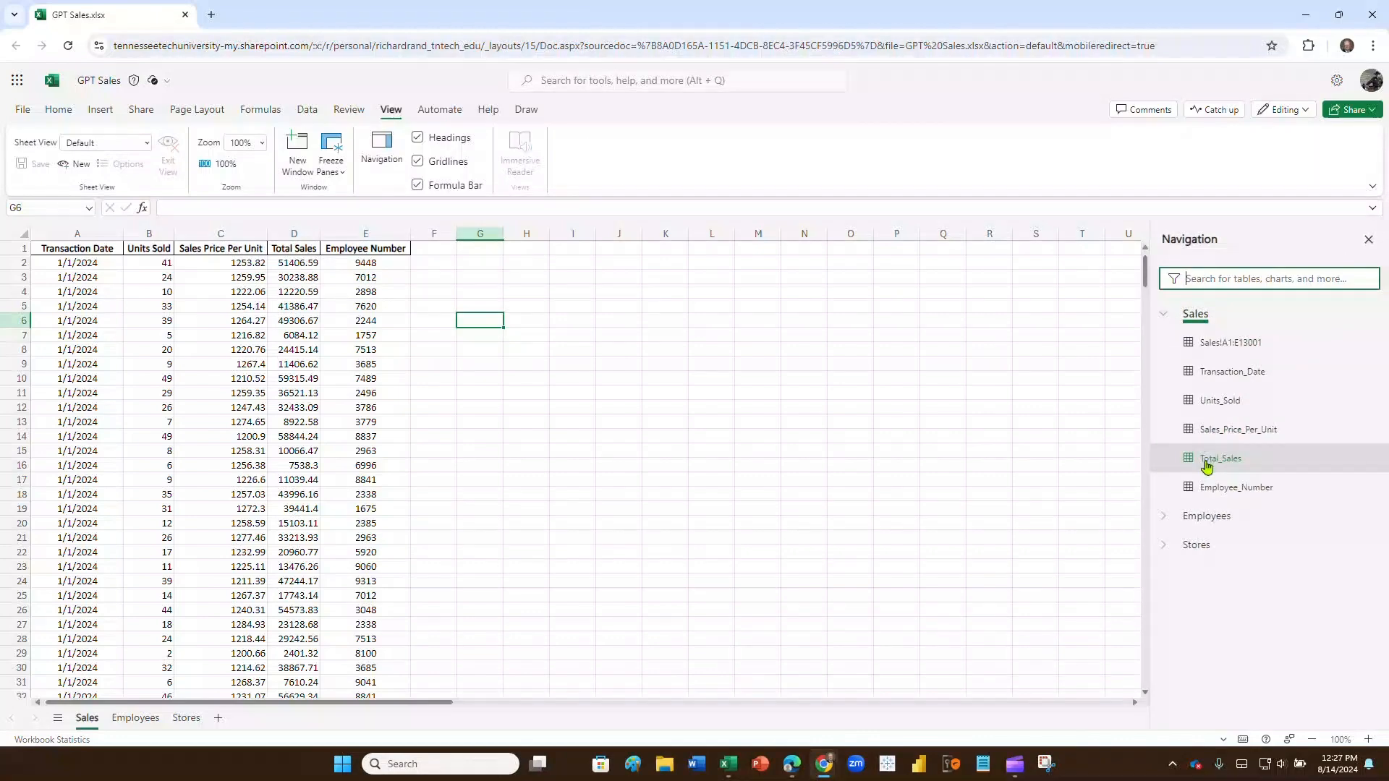
left_click(1175, 515)
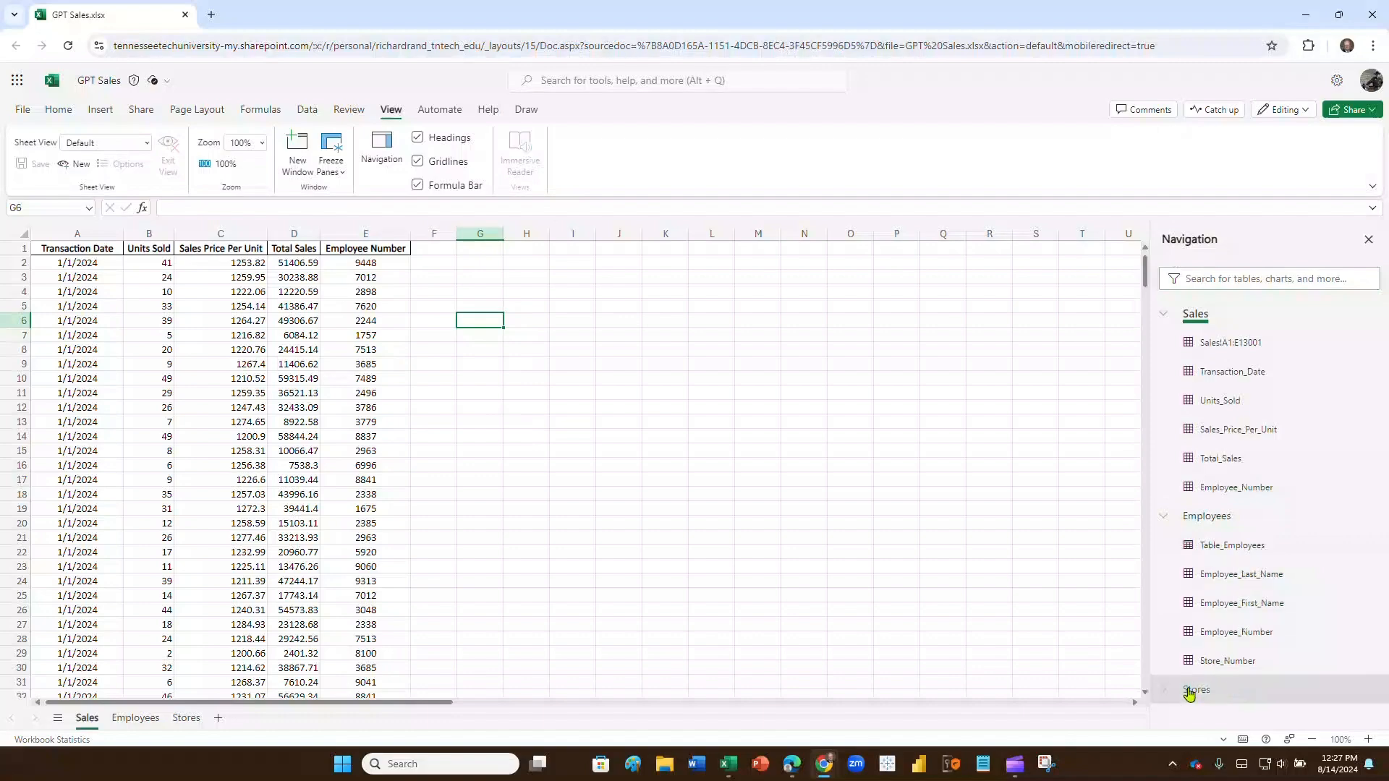
left_click(1164, 689)
scroll(1244, 470, "down", 2)
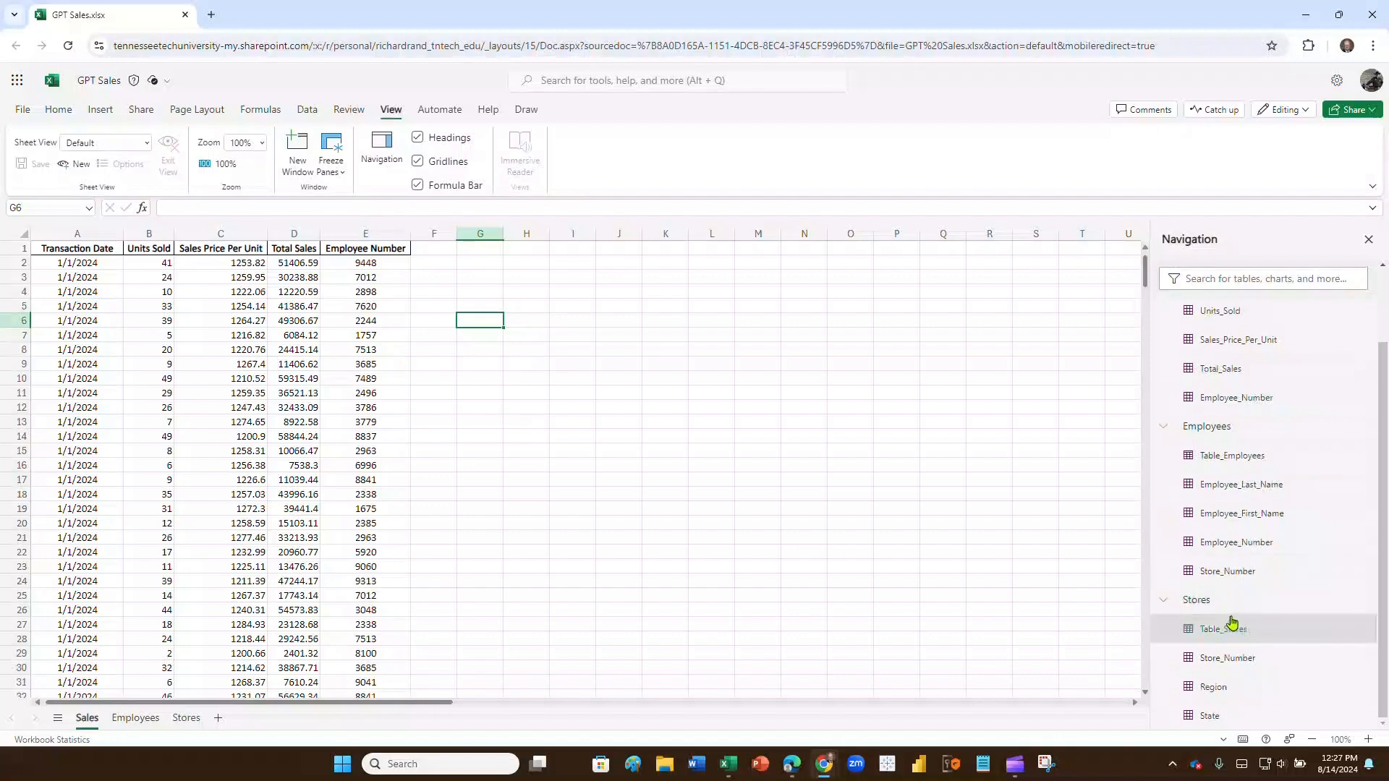
Step: Navigate to Table_Employees, the Employee_Last_Name range and Table_Stores in turn
left_click(1233, 457)
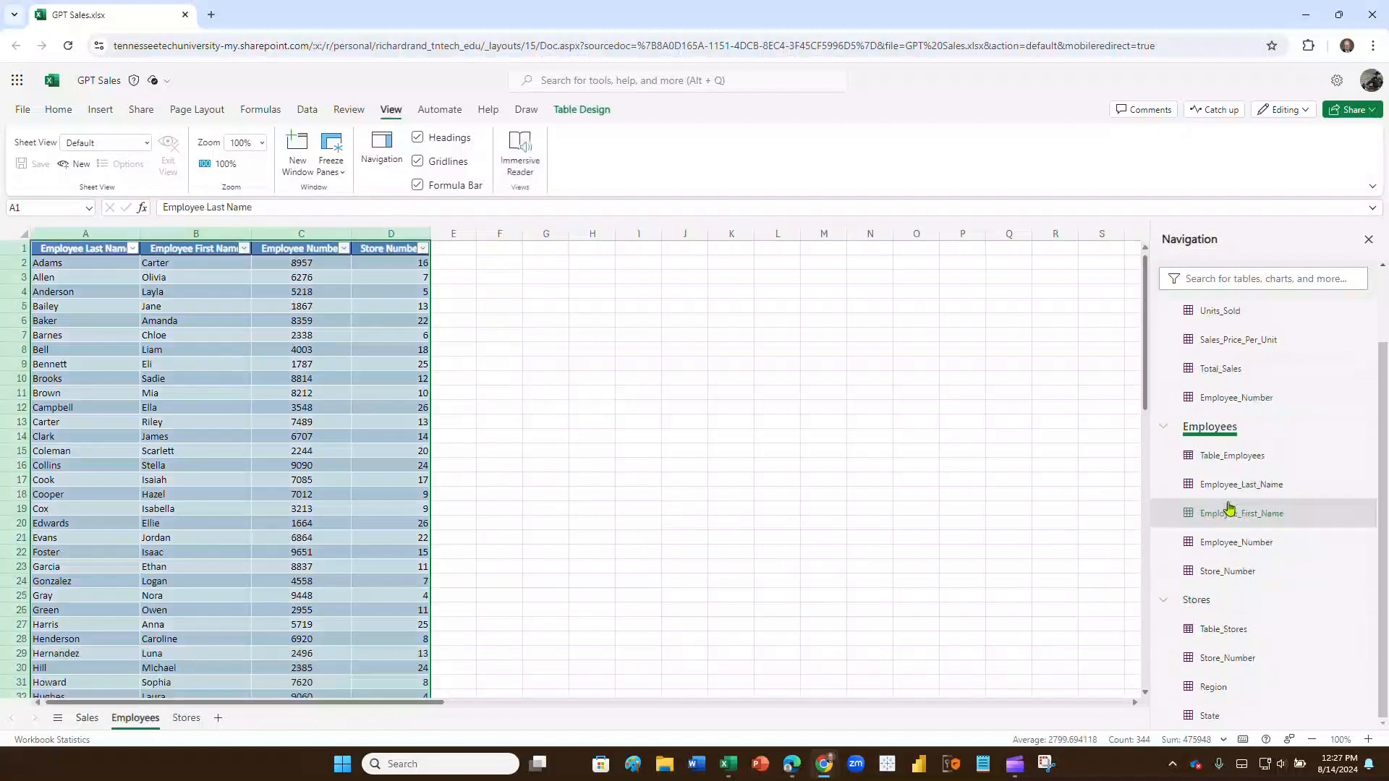
left_click(1222, 491)
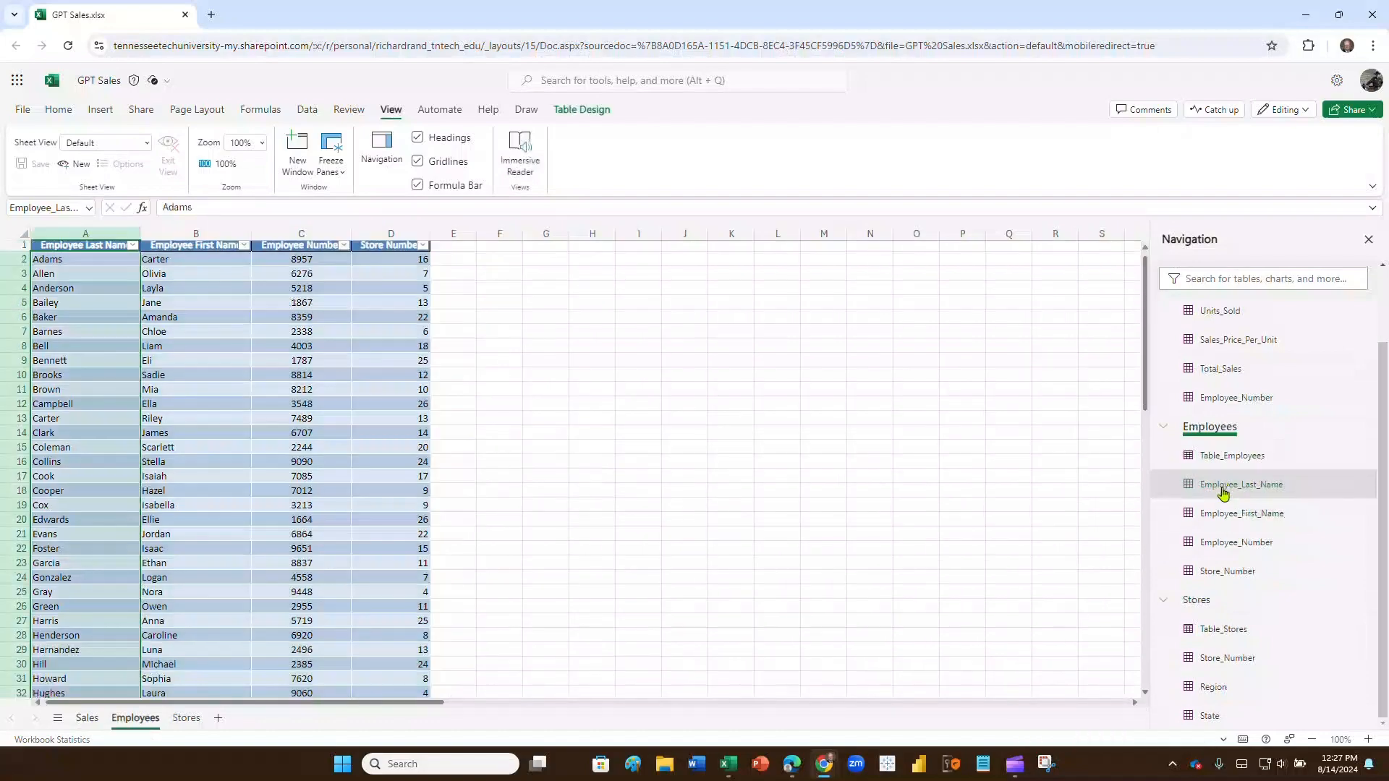
left_click(1213, 629)
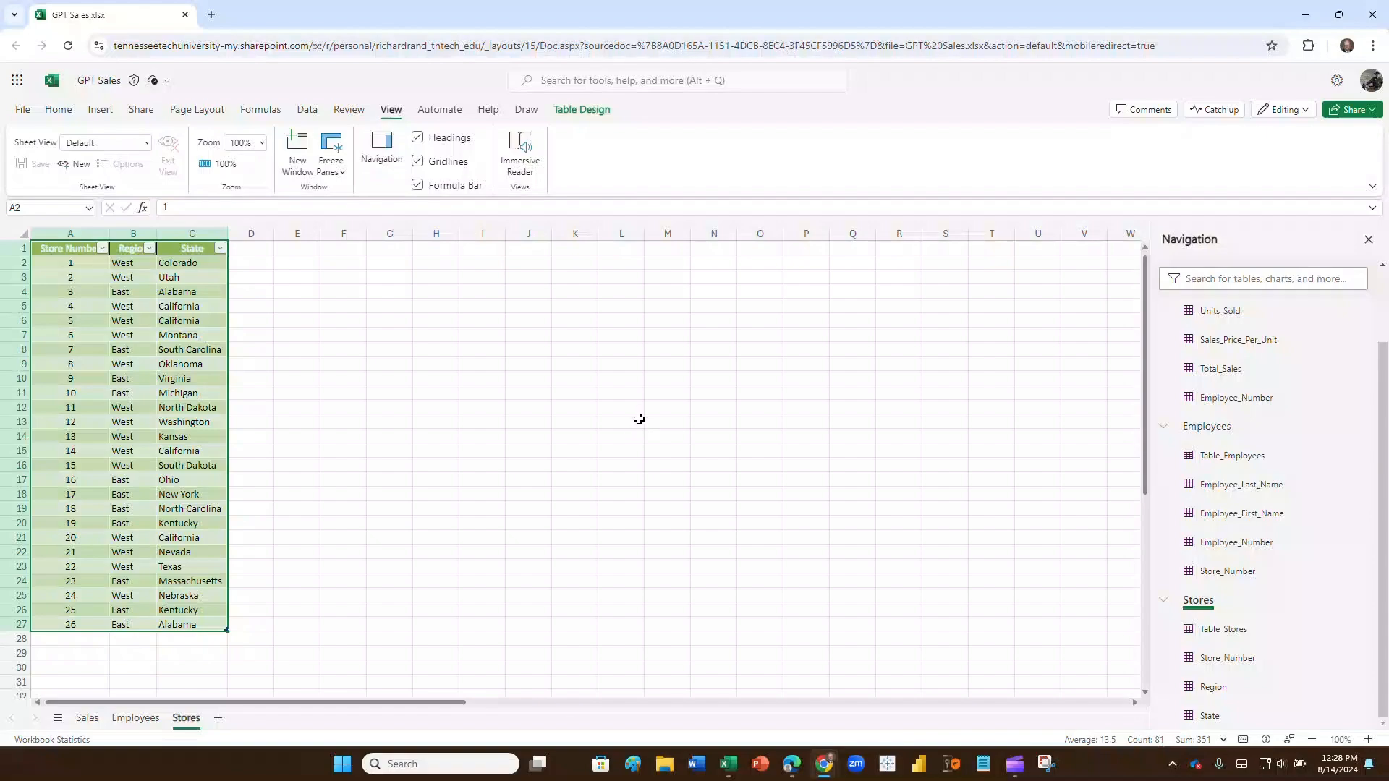
left_click(637, 181)
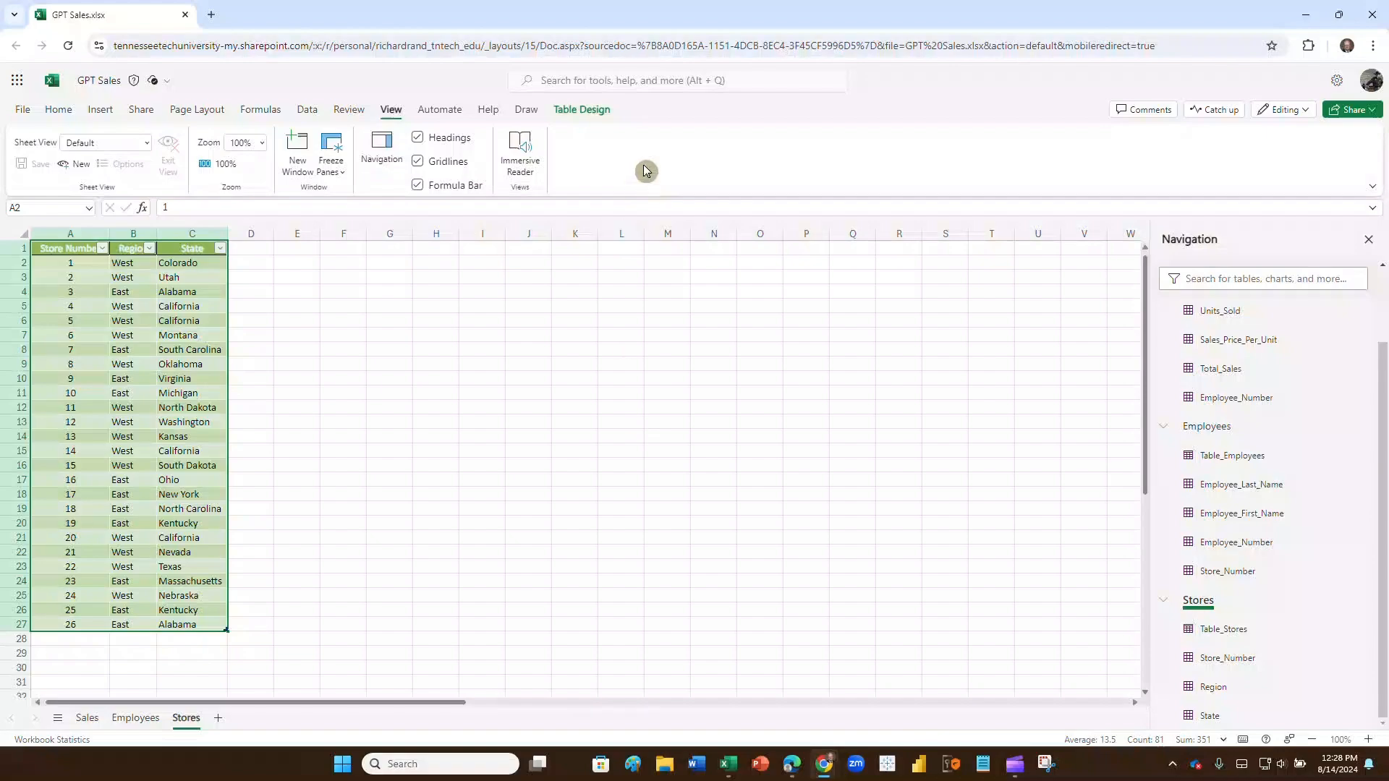